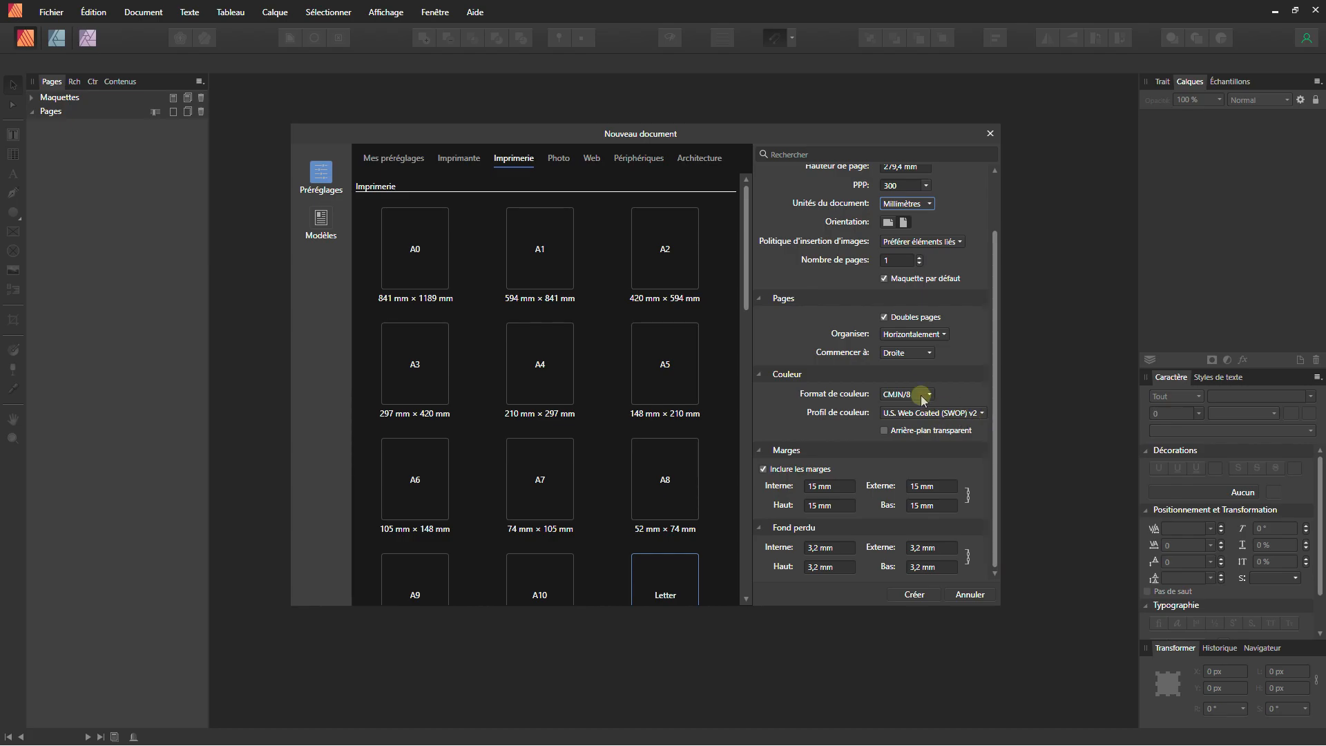
# Create the new print document with the CMJN/8 colour format and double pages enabled
pyautogui.click(930, 396)
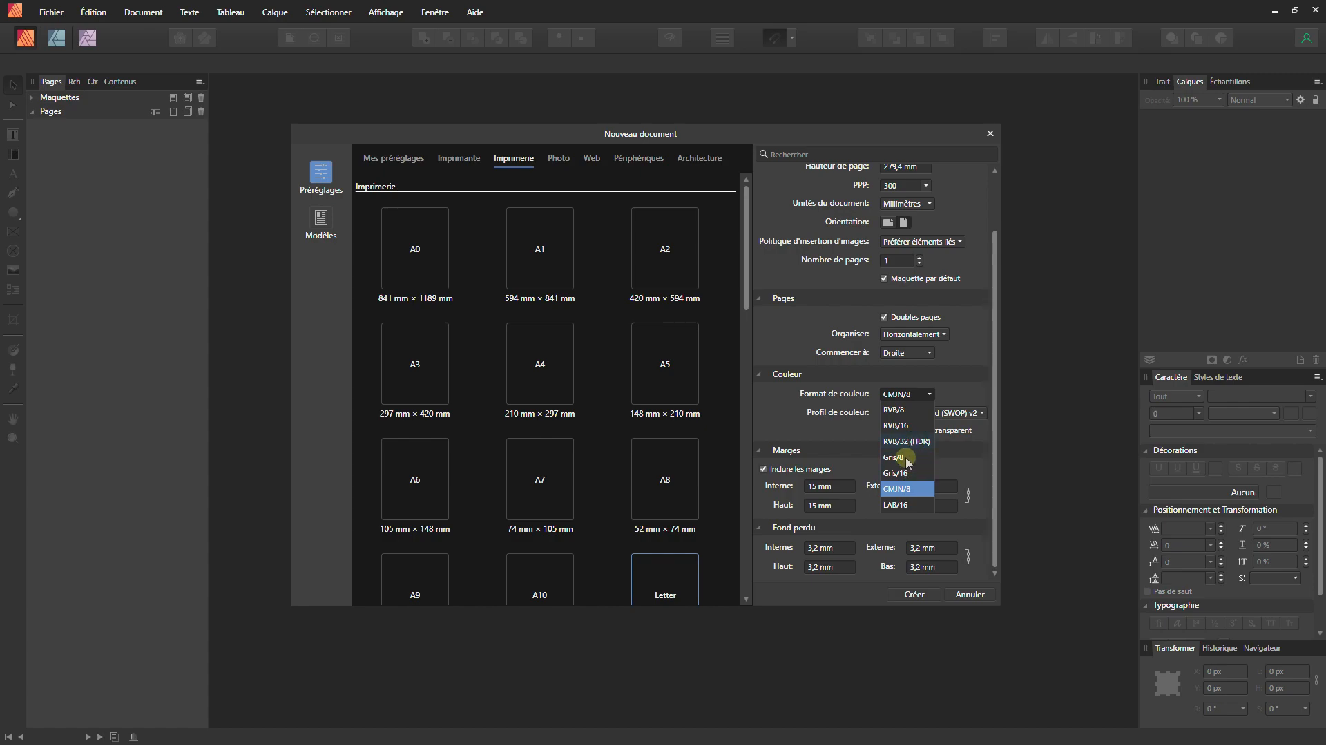
pyautogui.click(956, 393)
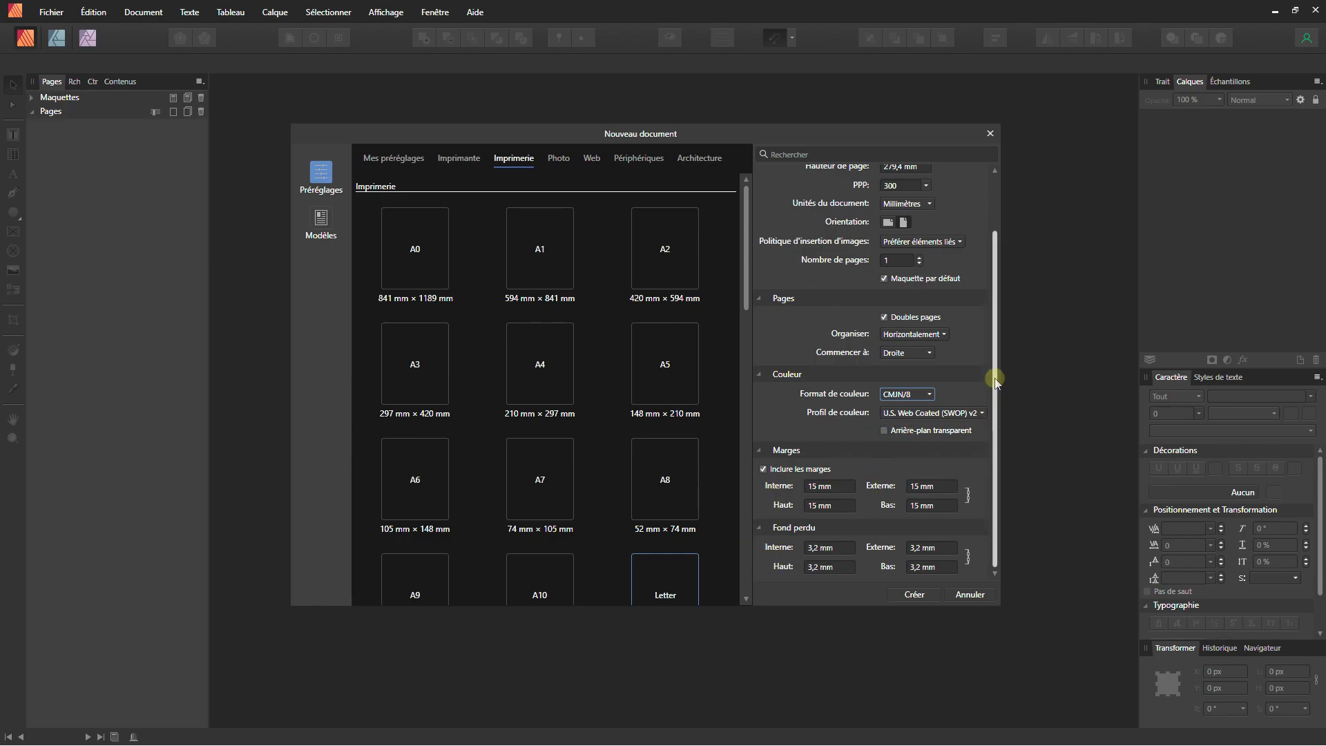
pyautogui.click(885, 318)
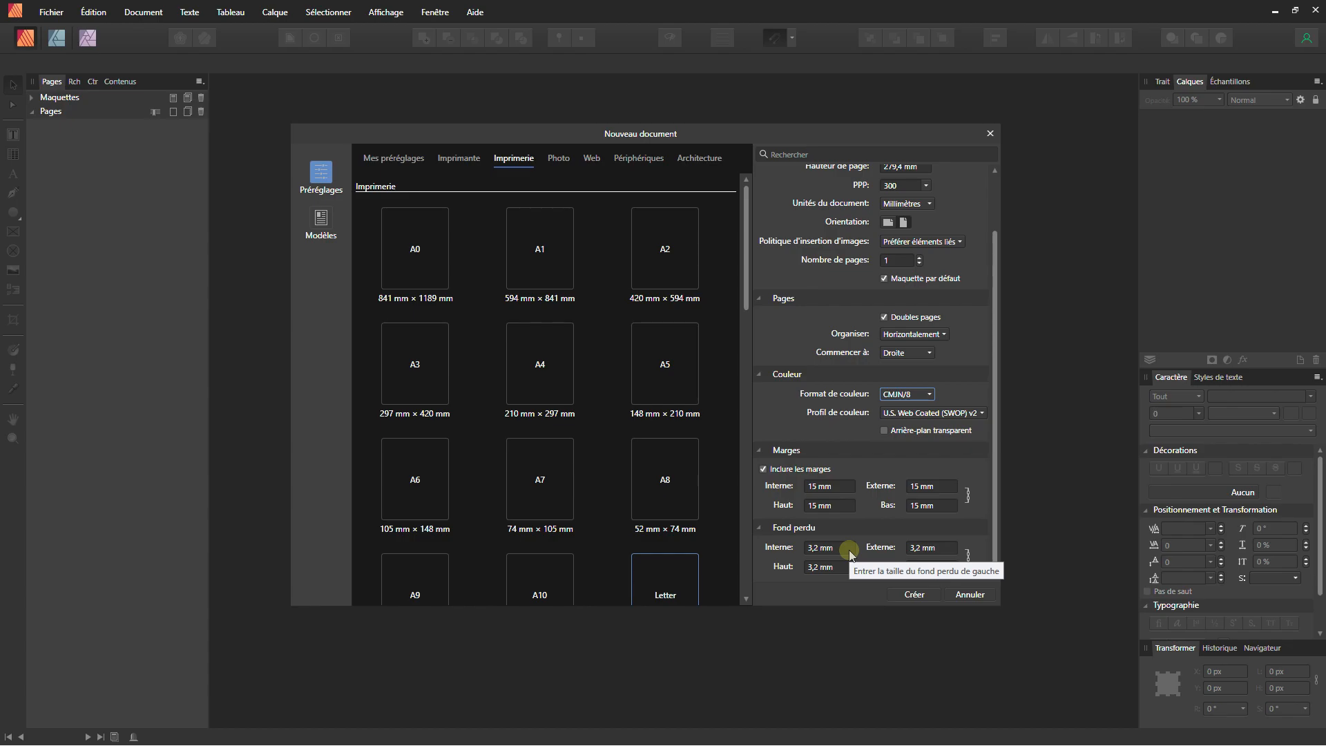
pyautogui.click(911, 595)
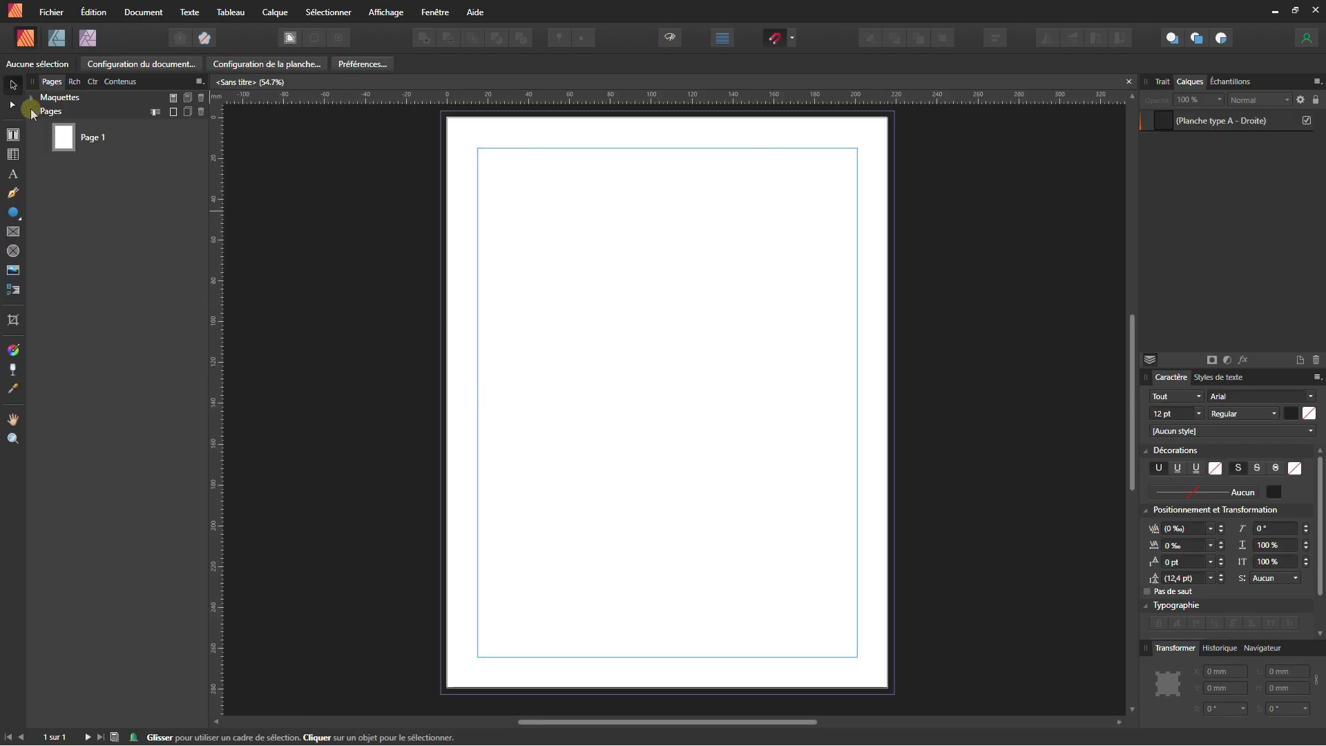
# Clear the master from page 1 and open the Planche type A master spread for editing
pyautogui.rightClick(59, 136)
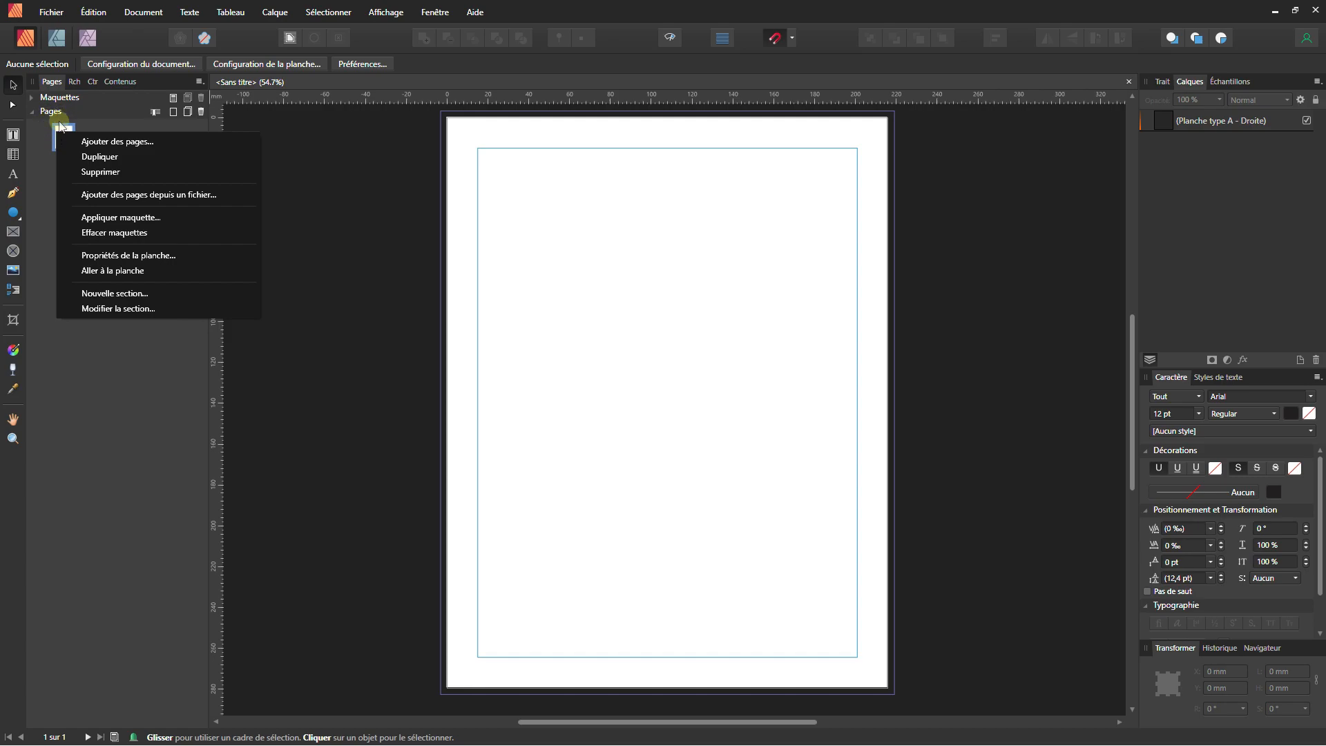
pyautogui.click(110, 232)
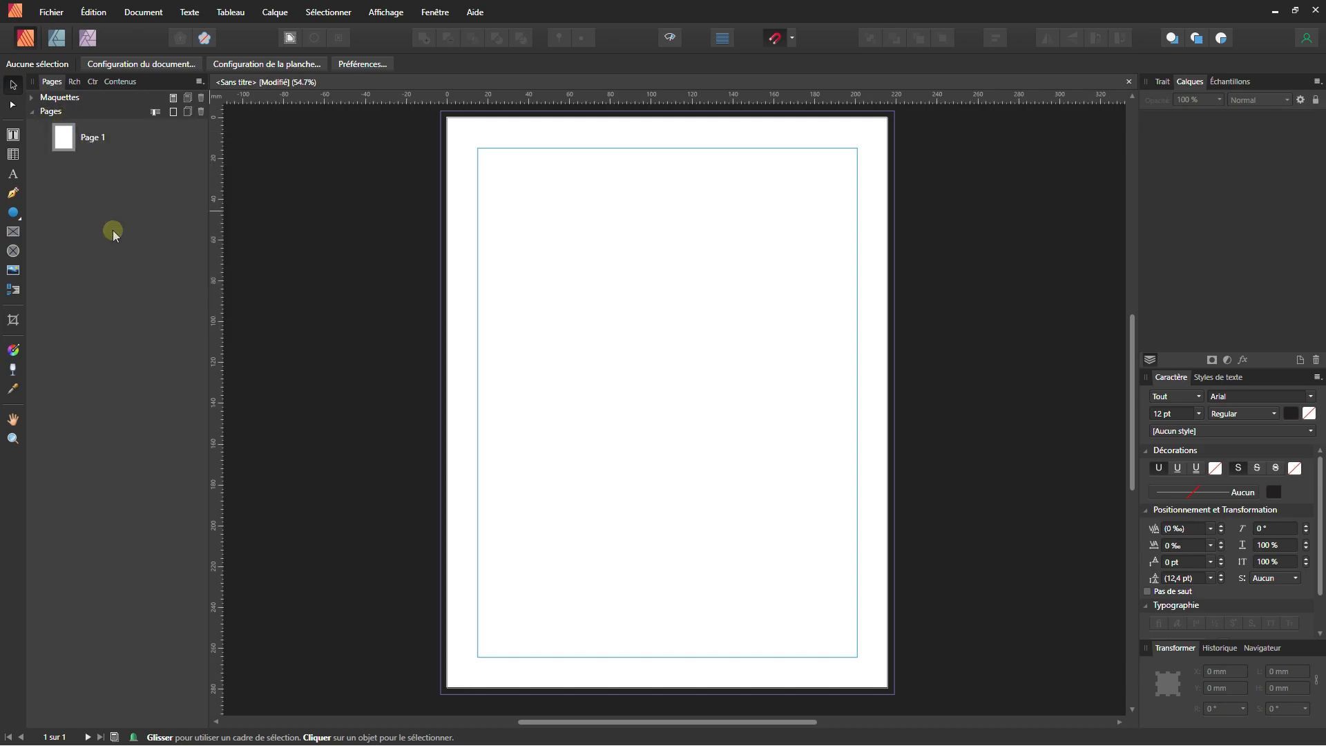
pyautogui.click(31, 98)
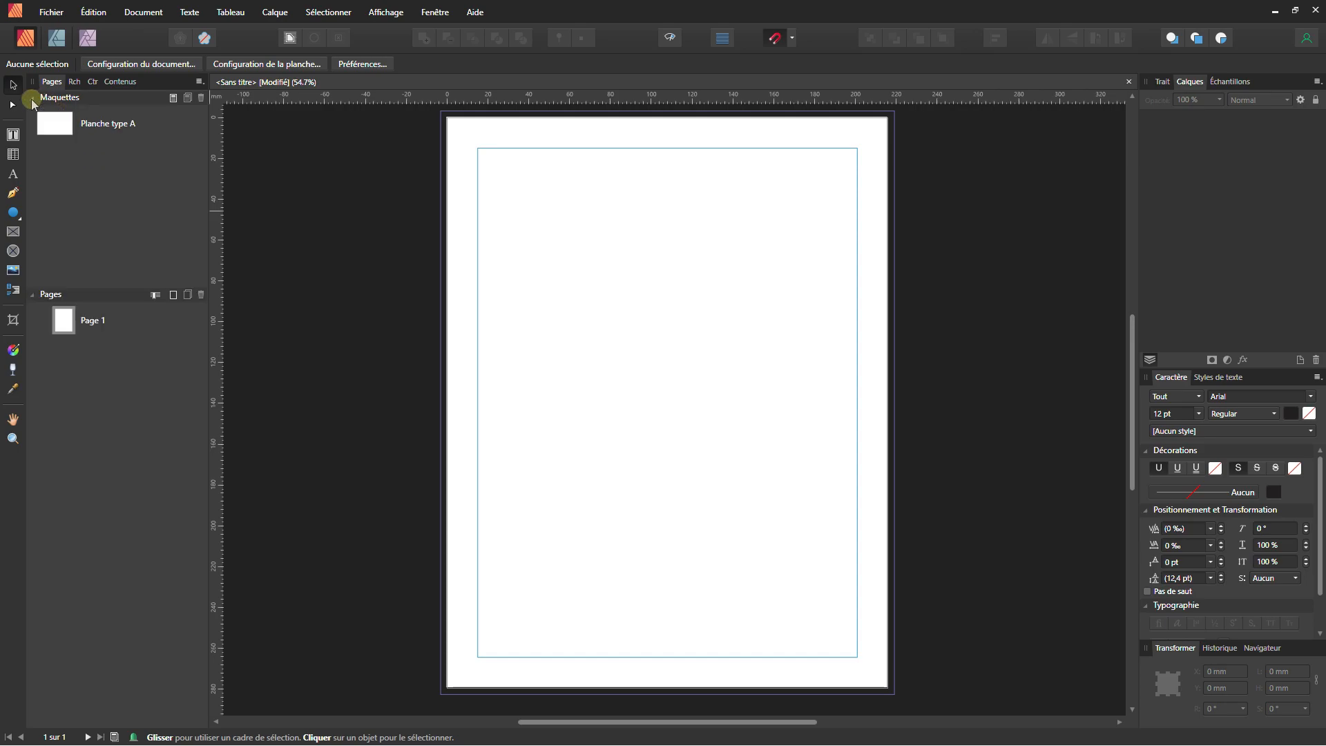
pyautogui.doubleClick(51, 128)
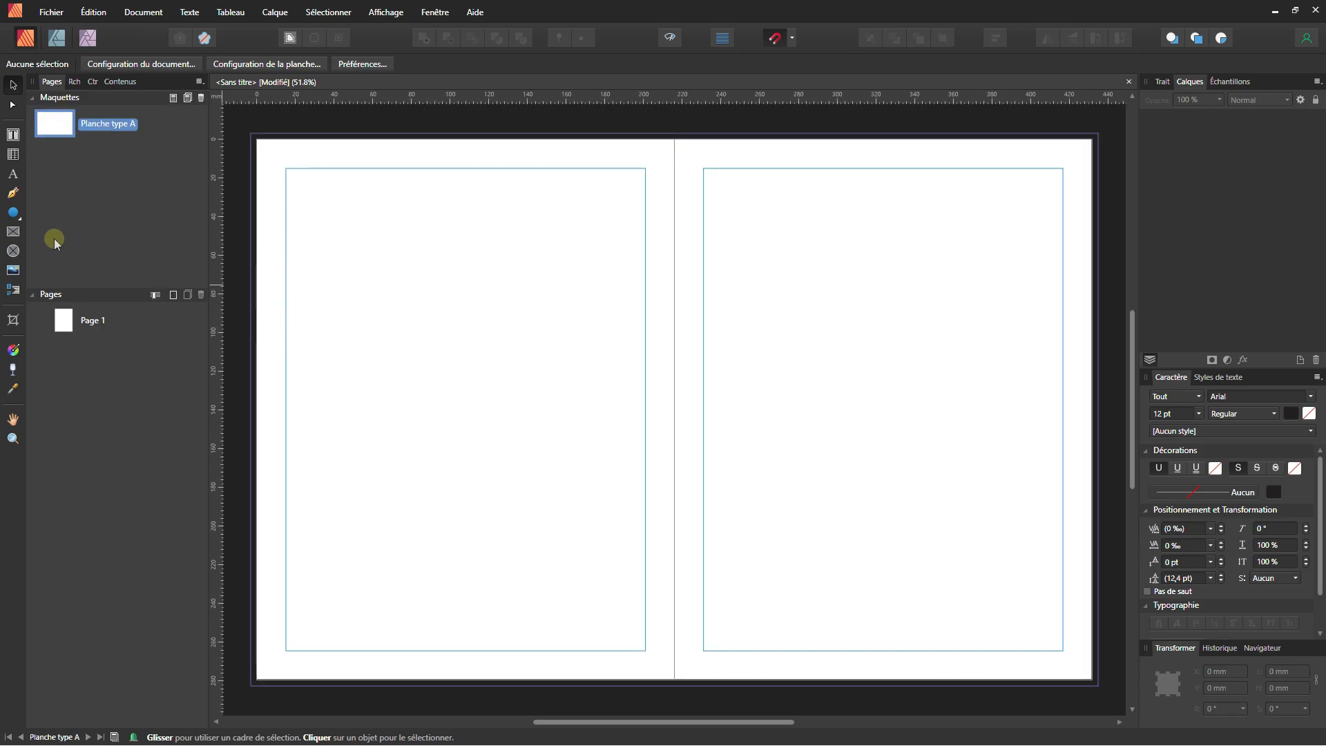
# Draw a rectangle about 93 by 75 mm from the upper-left margin corner of the master's left page
pyautogui.click(15, 214)
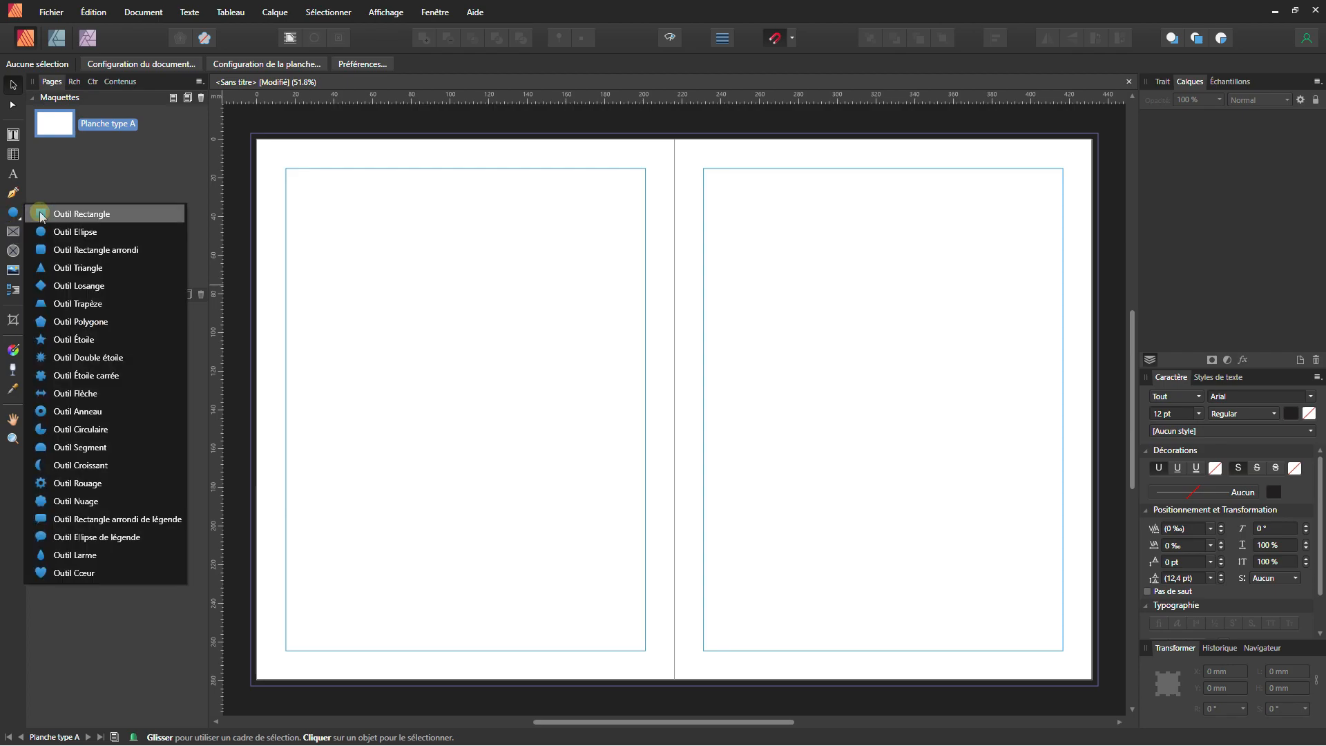
pyautogui.click(82, 213)
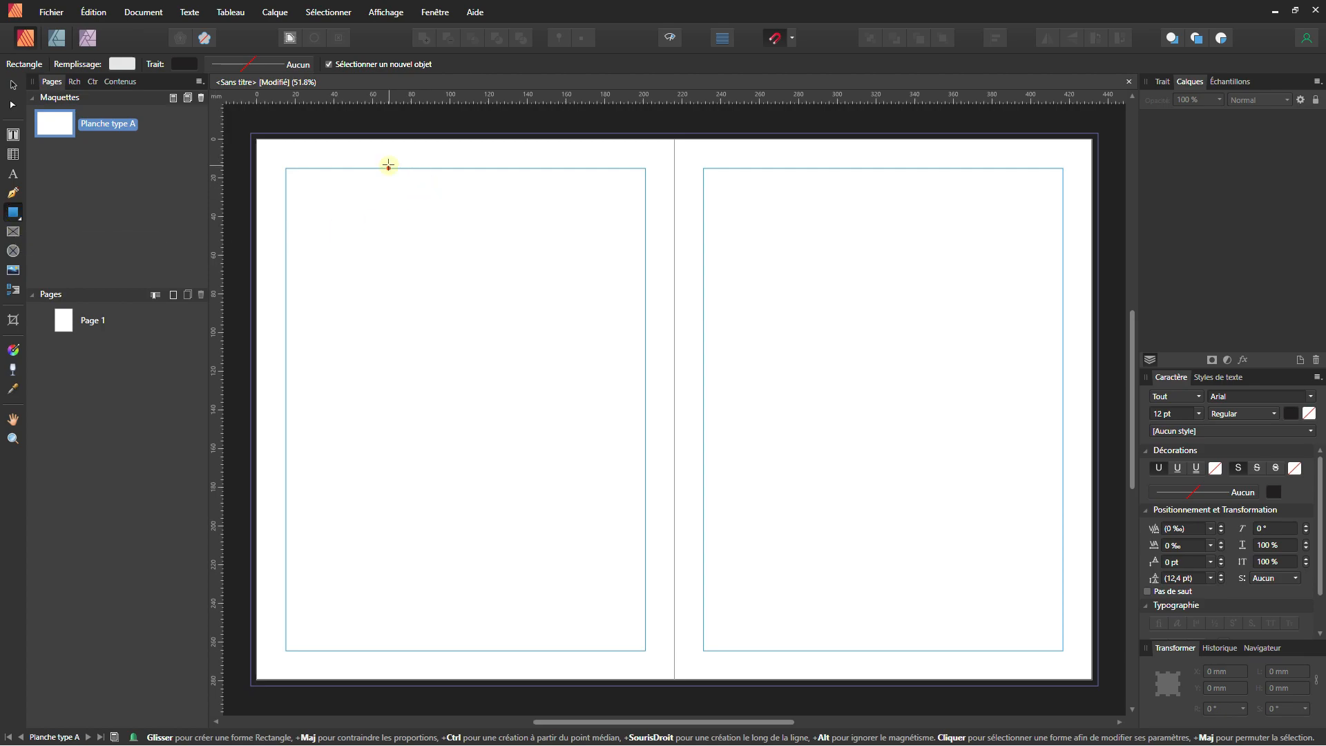
pyautogui.moveTo(287, 169); pyautogui.dragTo(460, 315)
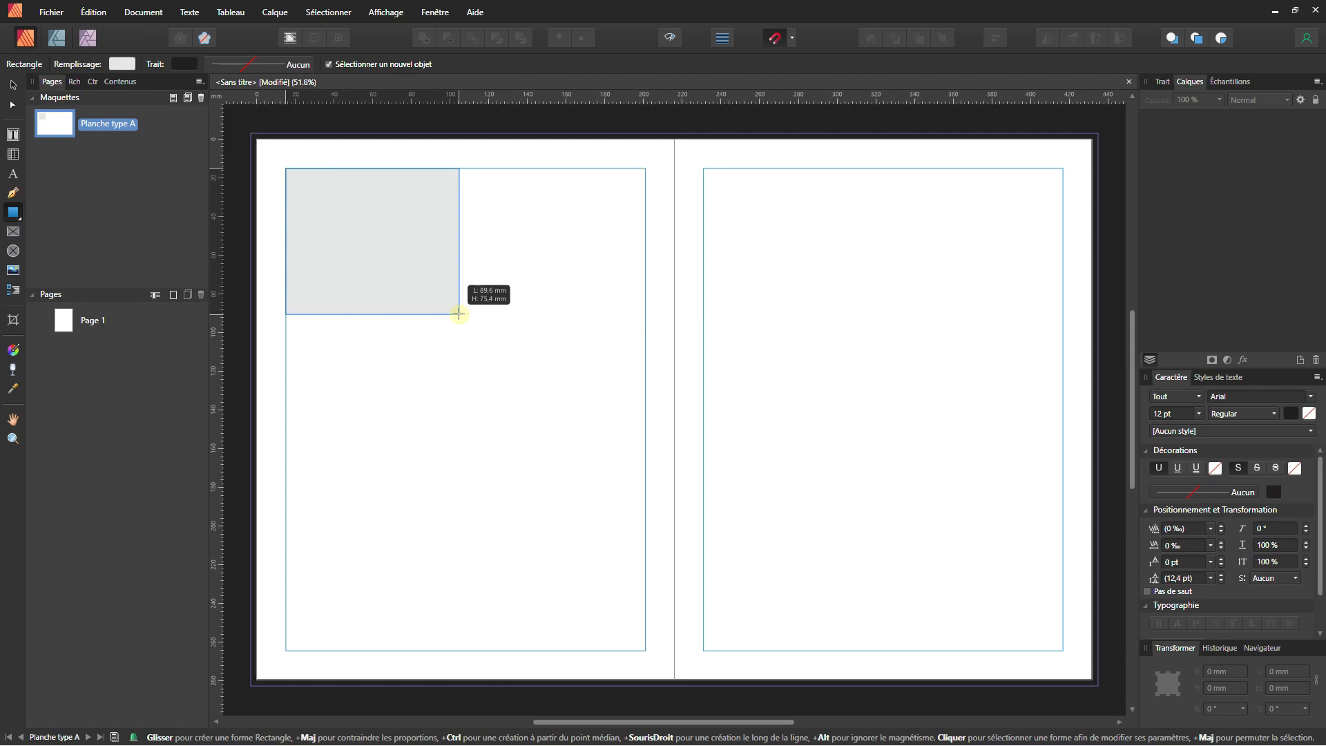
pyautogui.moveTo(459, 314); pyautogui.dragTo(461, 314)
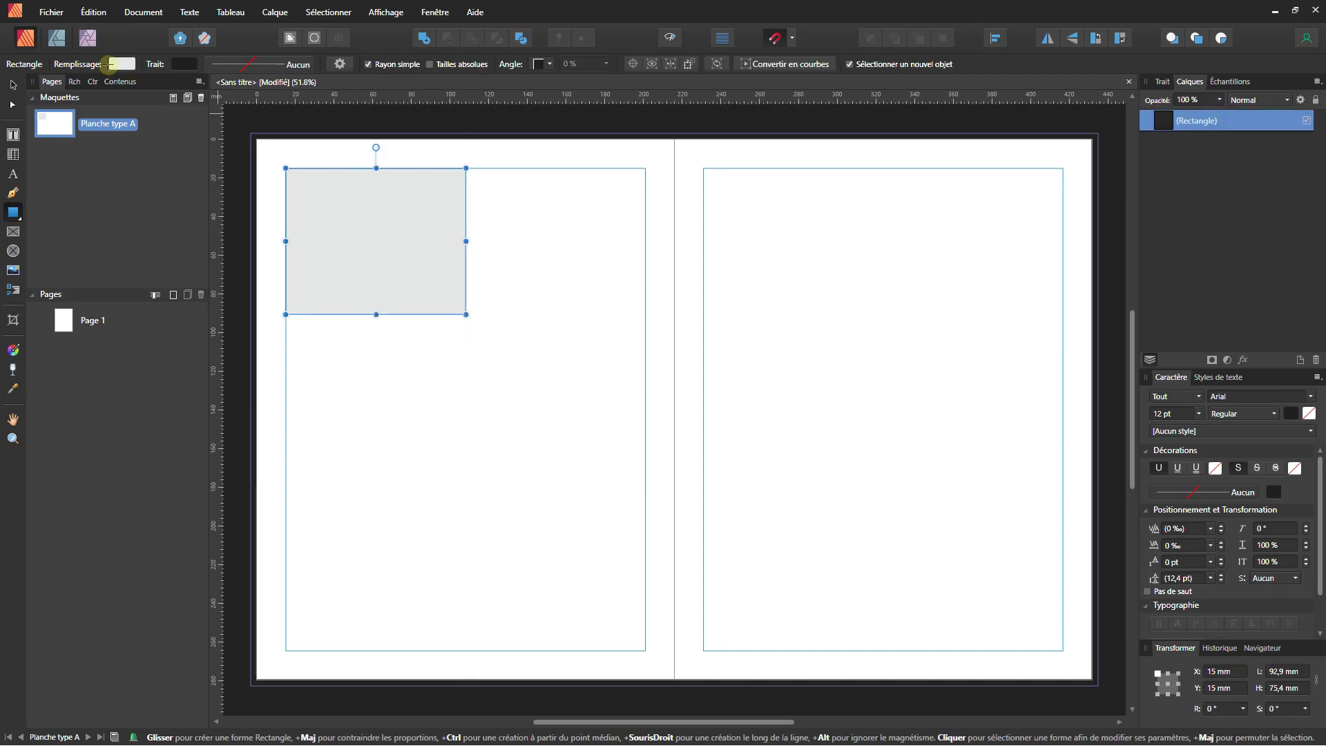
pyautogui.click(13, 85)
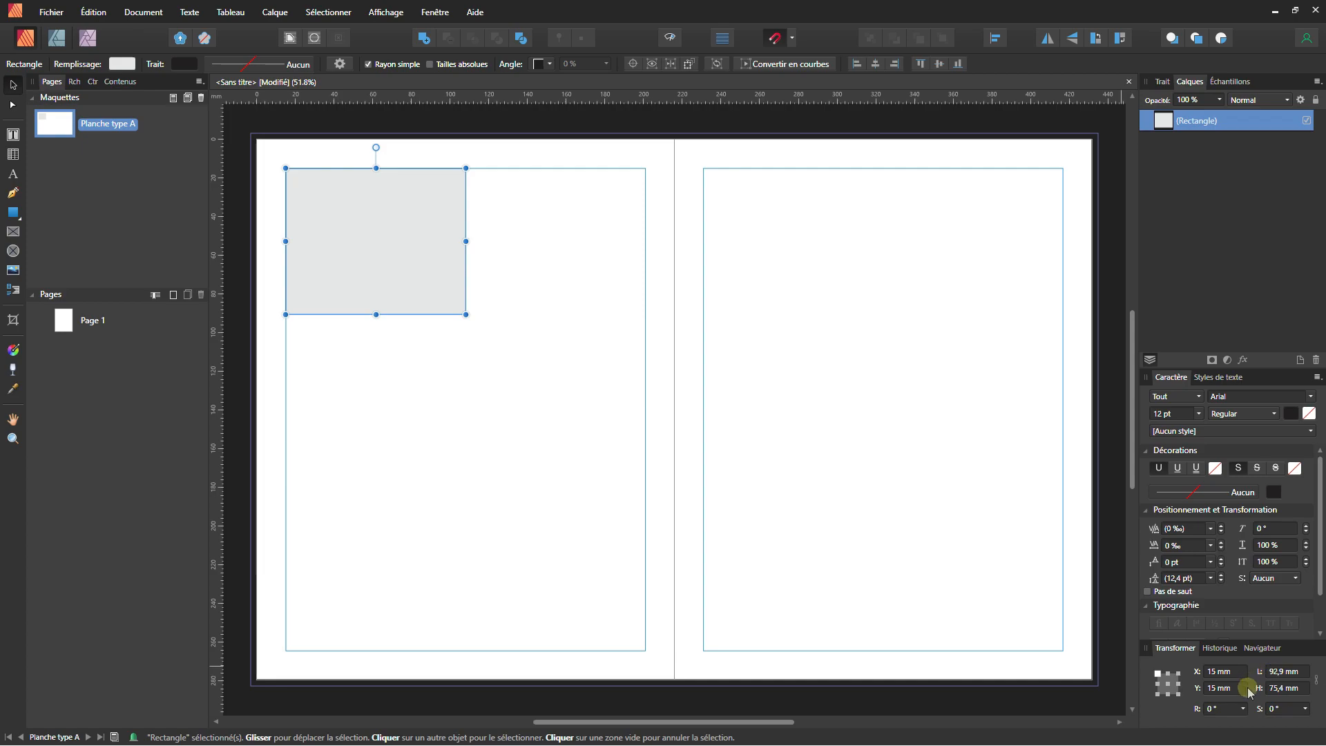
# Set the rectangle's height to 75 mm and its width to 90 mm
pyautogui.click(1287, 688)
pyautogui.write('7')
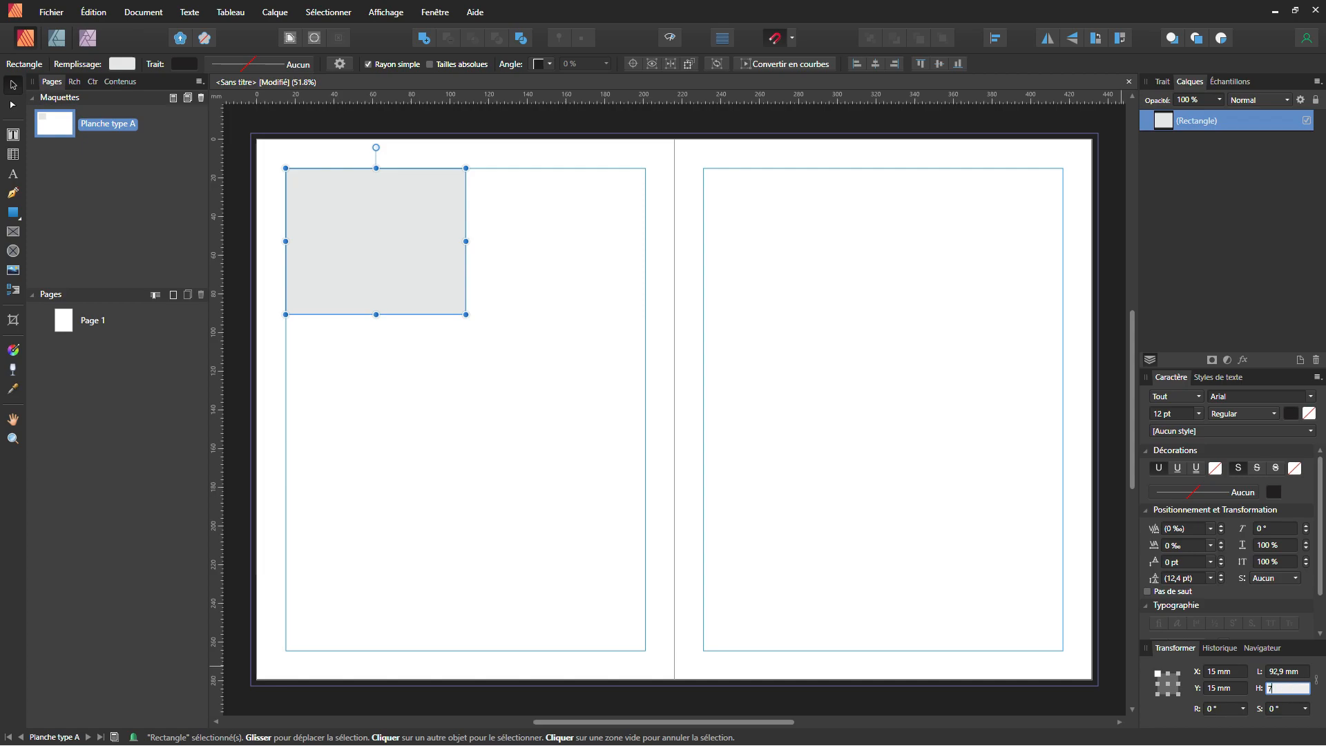
pyautogui.write('5')
pyautogui.click(1299, 671)
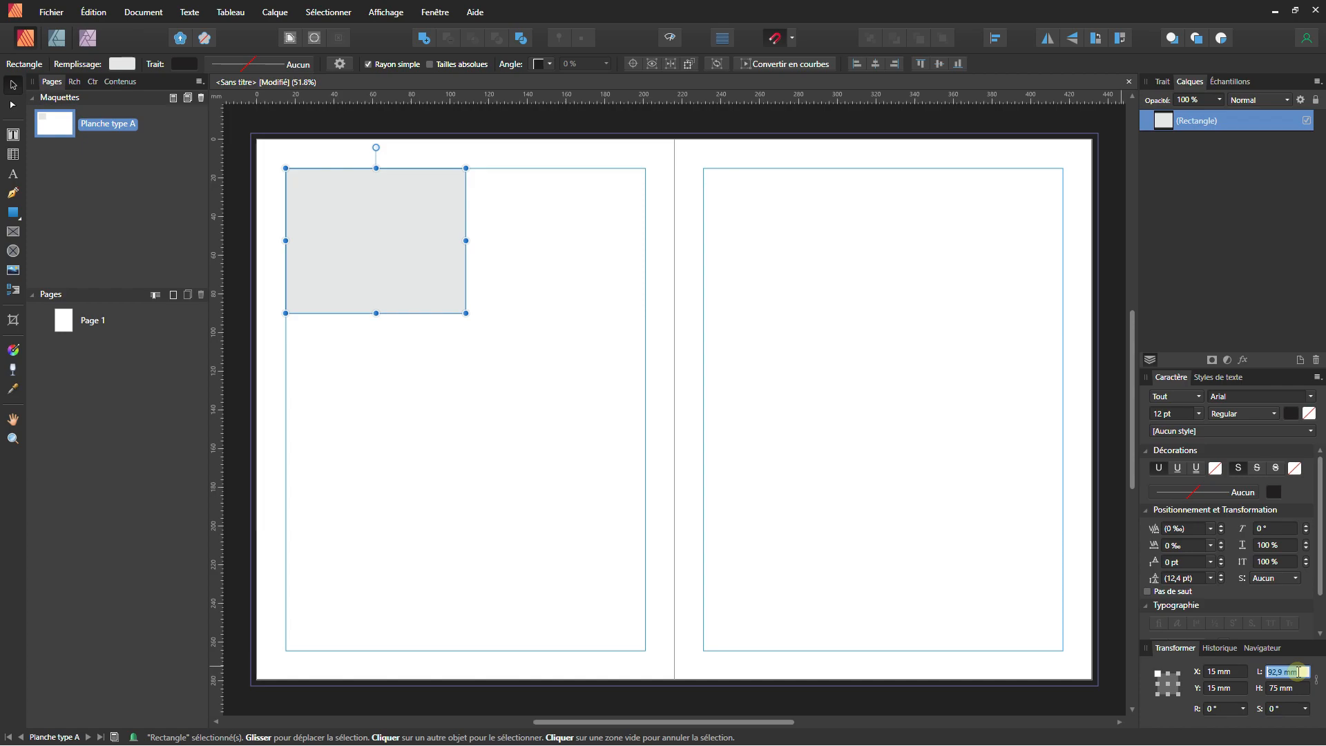
pyautogui.moveTo(1299, 672); pyautogui.dragTo(1280, 672)
pyautogui.press('BackSpace')
pyautogui.write('0')
pyautogui.press('Return')
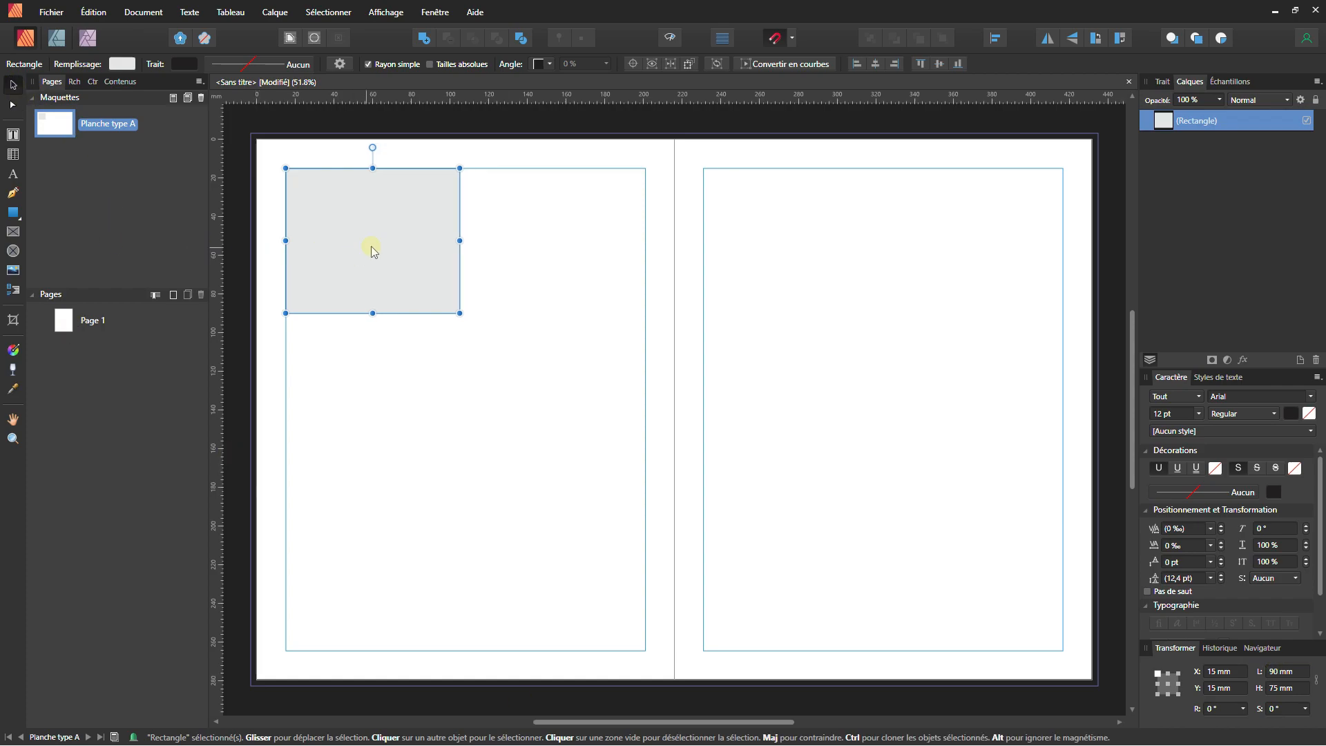
# Remove the rectangle's fill
pyautogui.click(1163, 81)
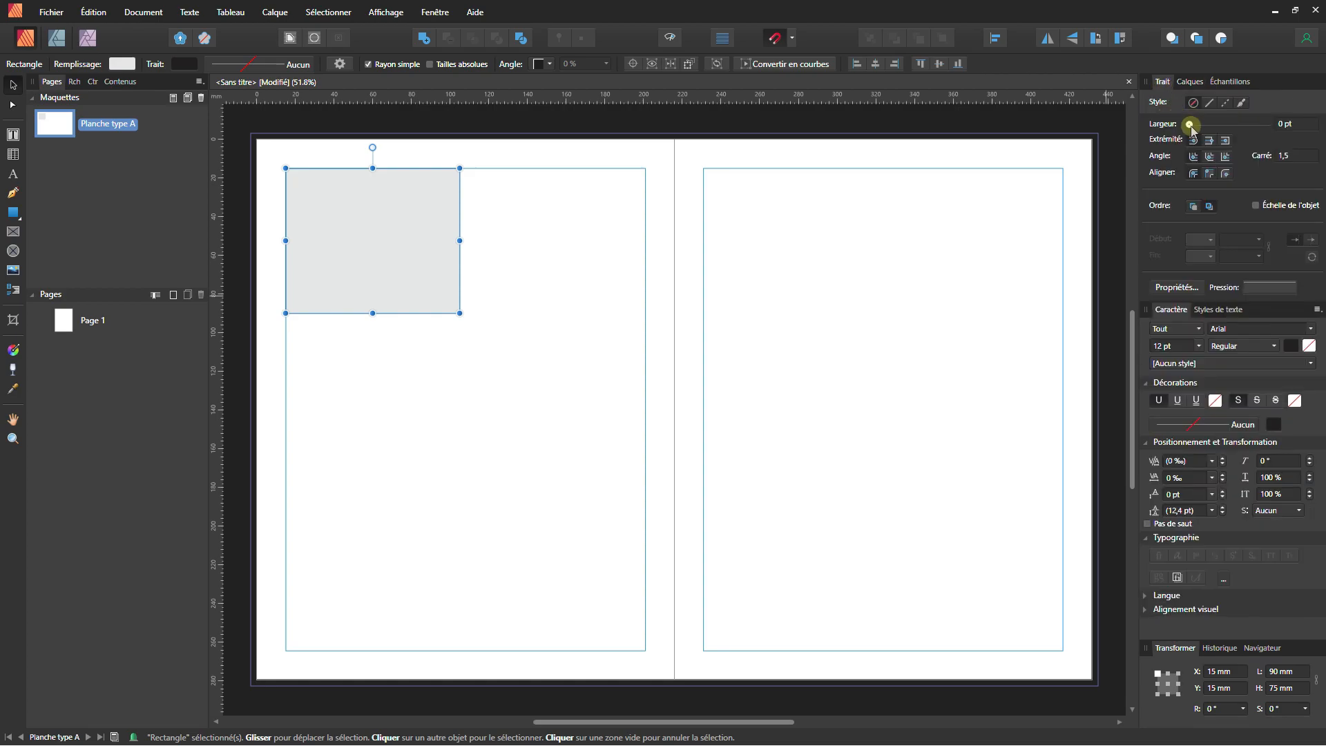
pyautogui.click(1227, 83)
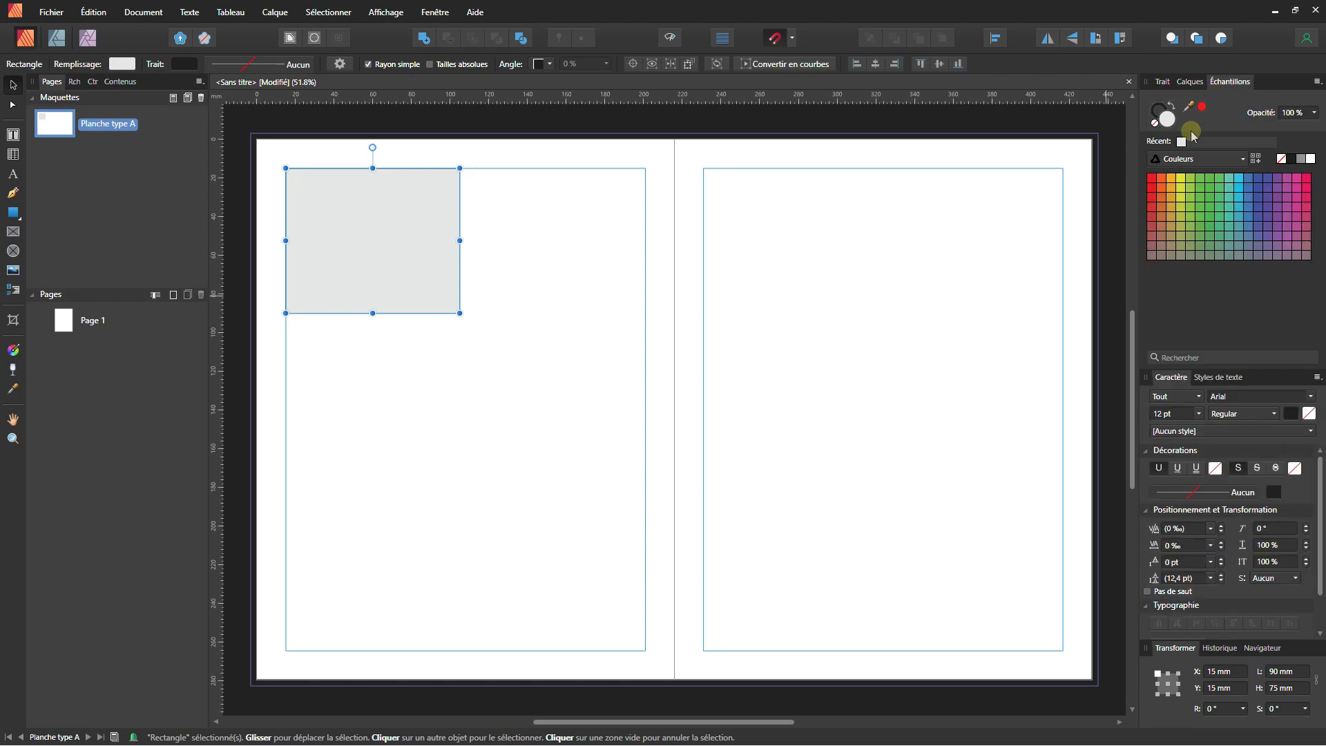
pyautogui.click(1156, 122)
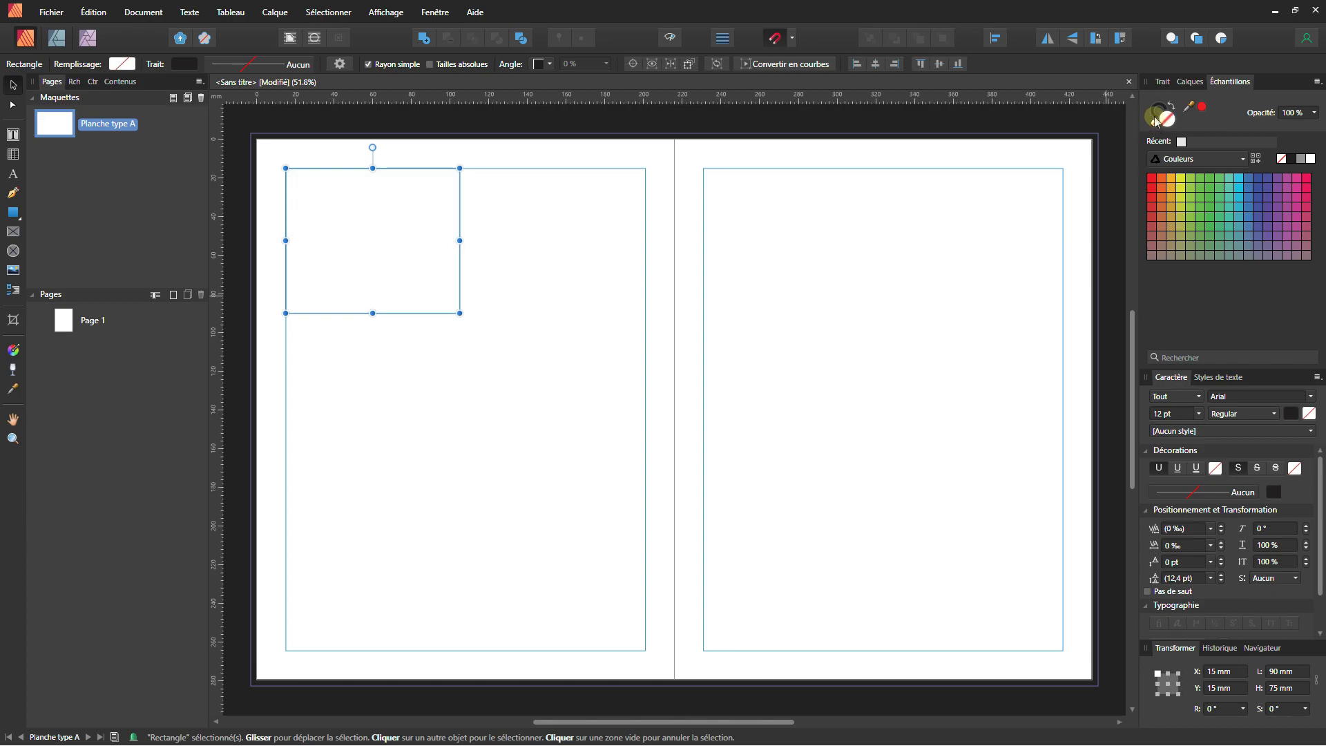
# Give the rectangle a 4 pt solid stroke aligned to the inside of its outline
pyautogui.click(1163, 82)
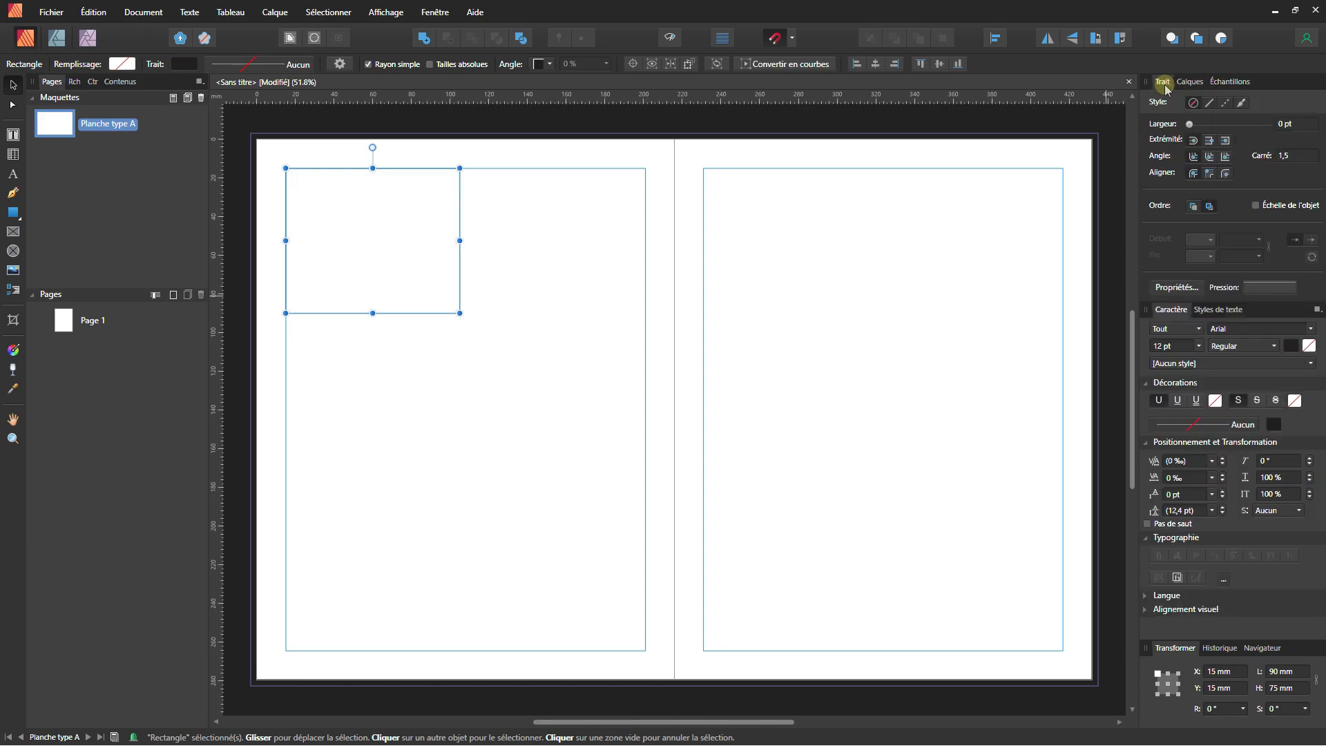
pyautogui.moveTo(1189, 124); pyautogui.dragTo(1215, 127)
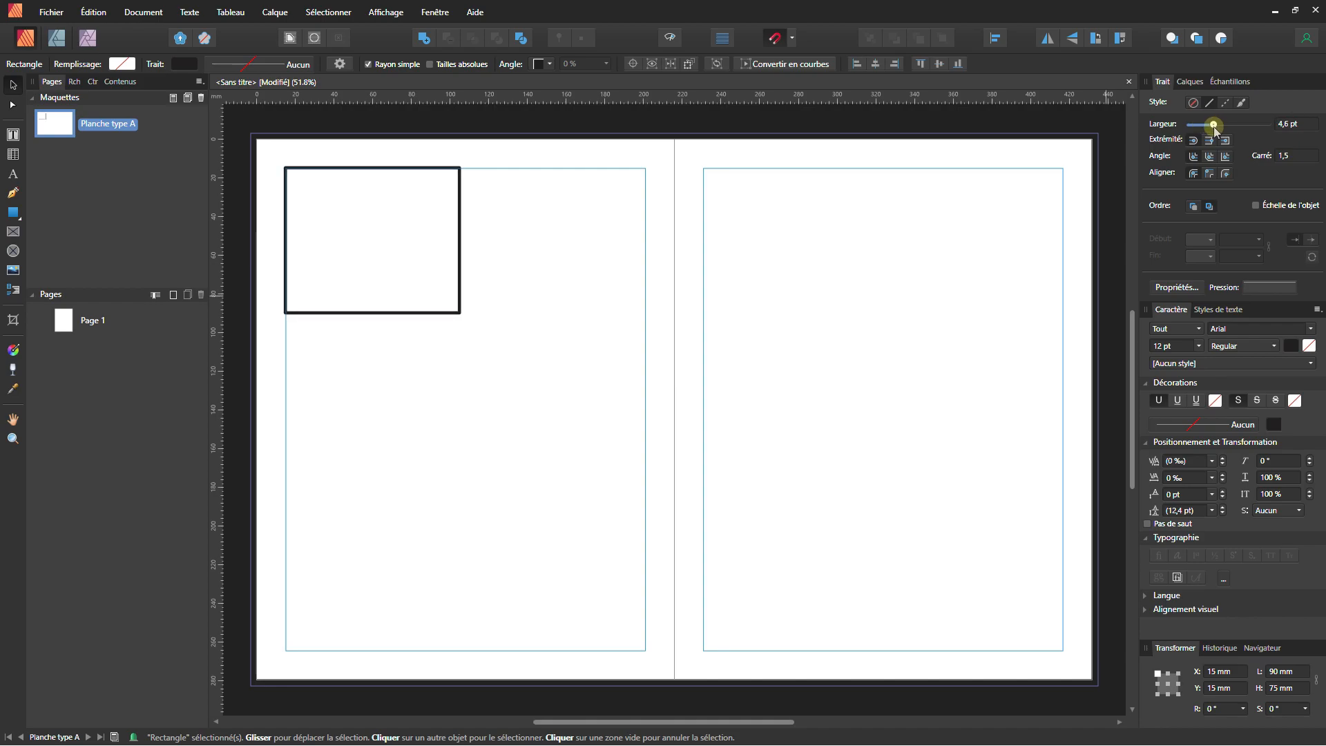
pyautogui.click(1302, 123)
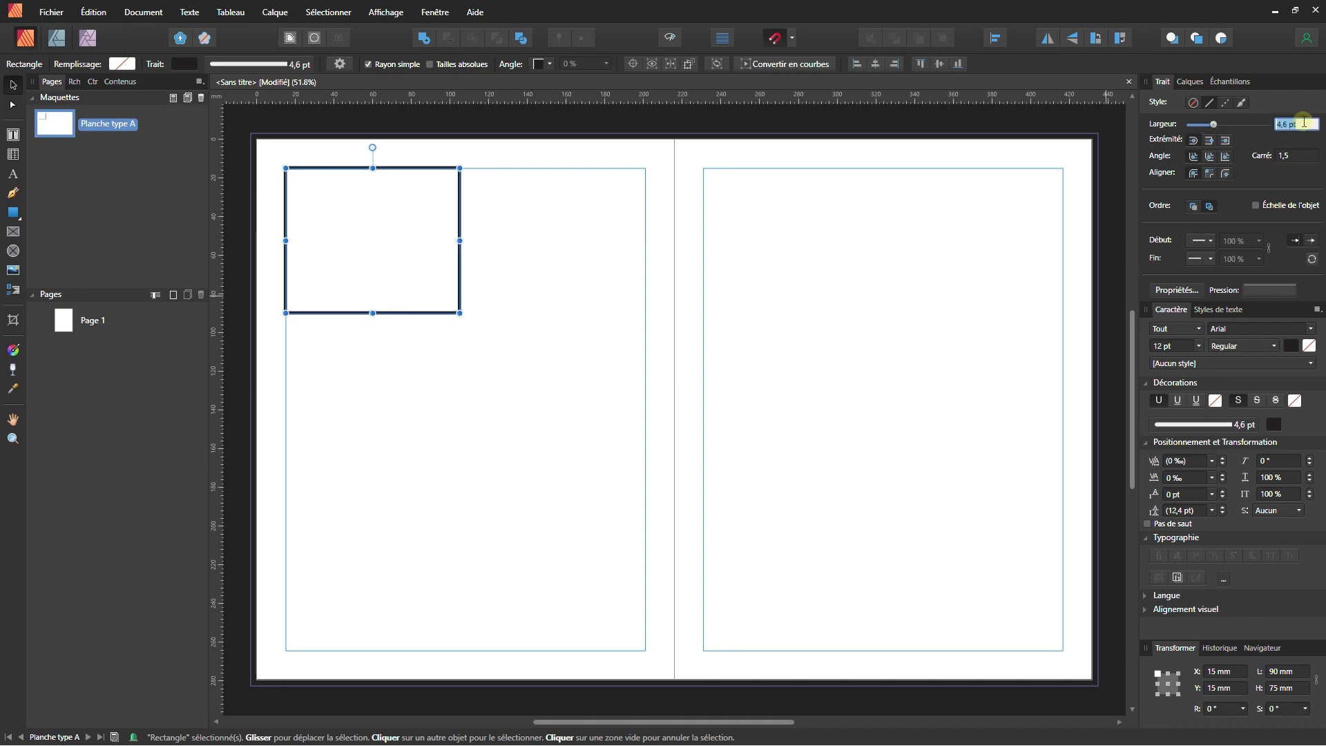
pyautogui.write('4')
pyautogui.click(1303, 123)
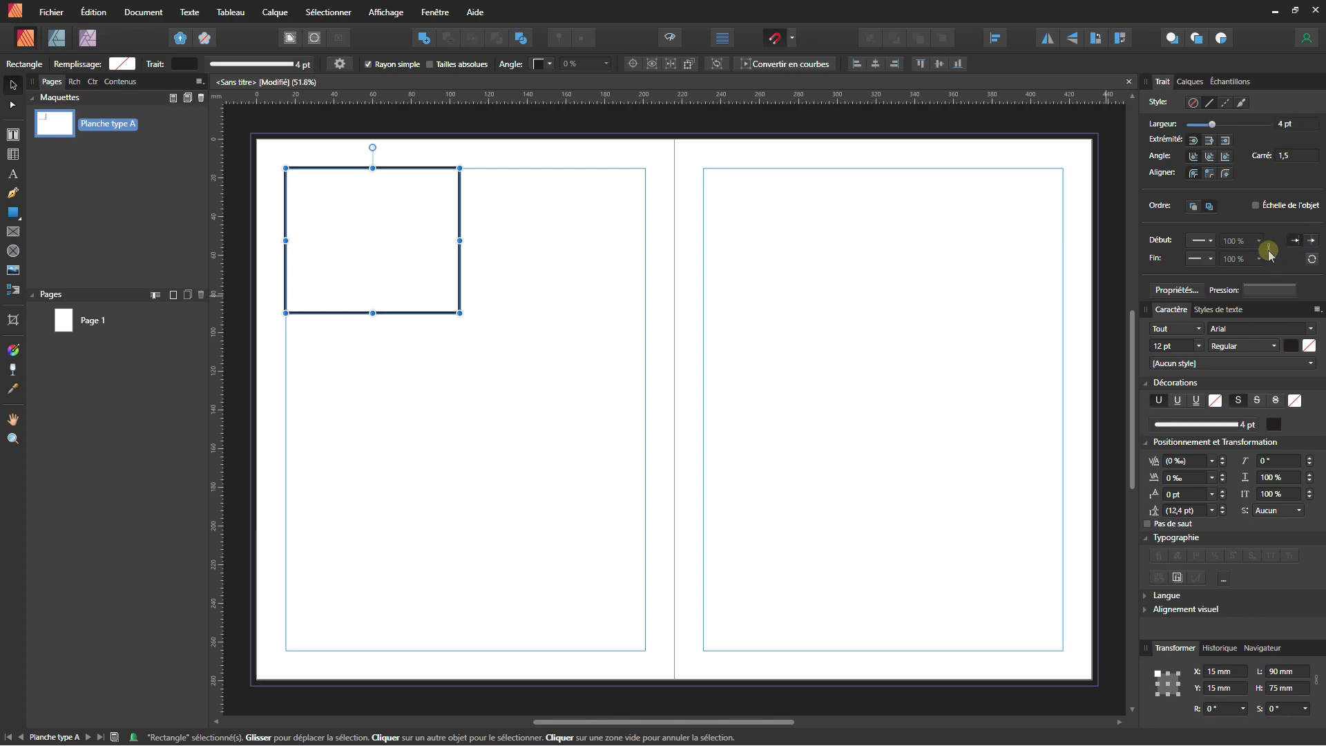
pyautogui.click(1211, 175)
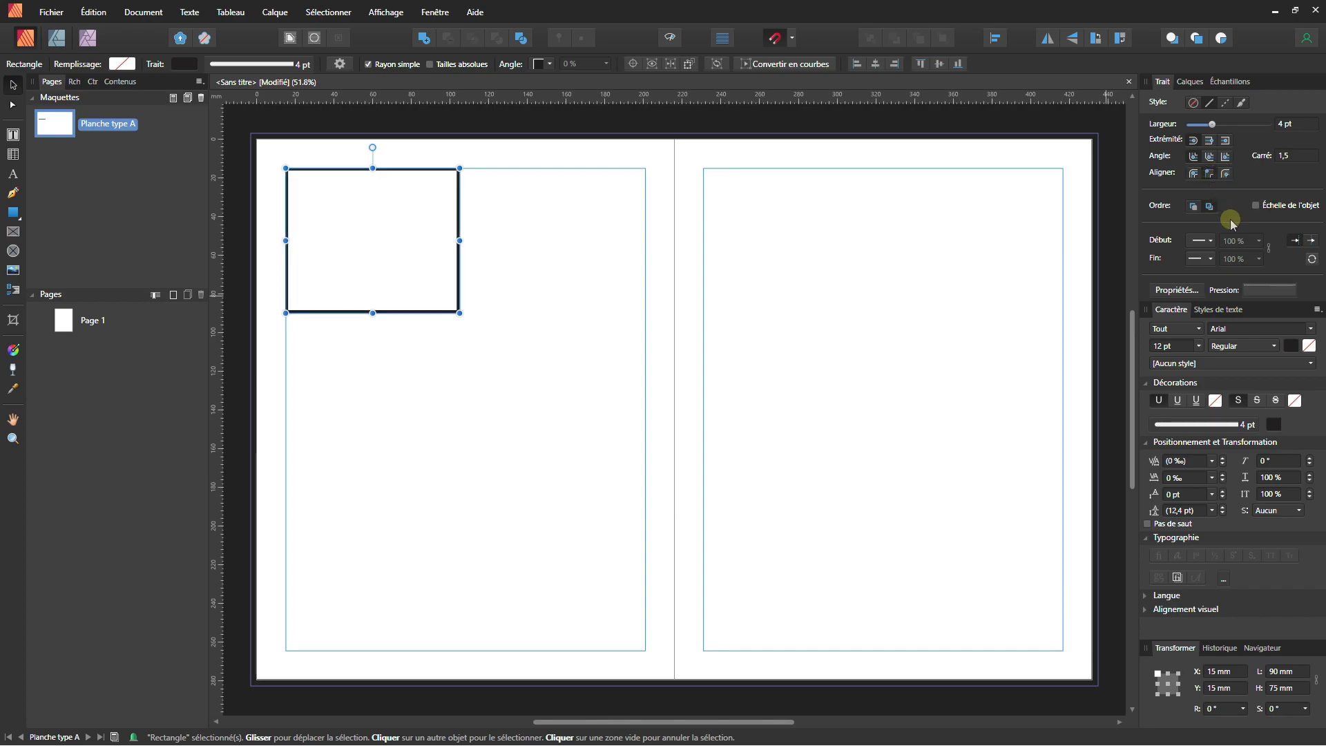
pyautogui.click(8, 85)
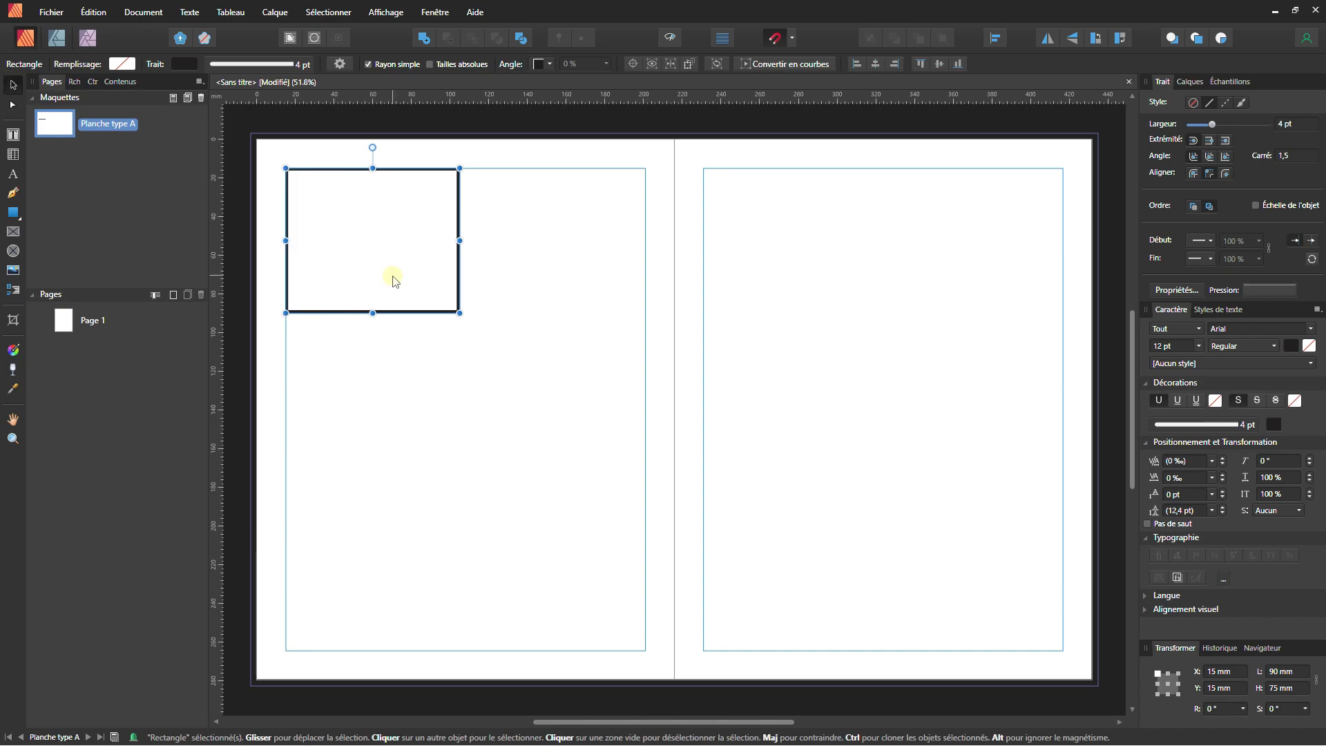
pyautogui.moveTo(459, 294); pyautogui.dragTo(644, 298)
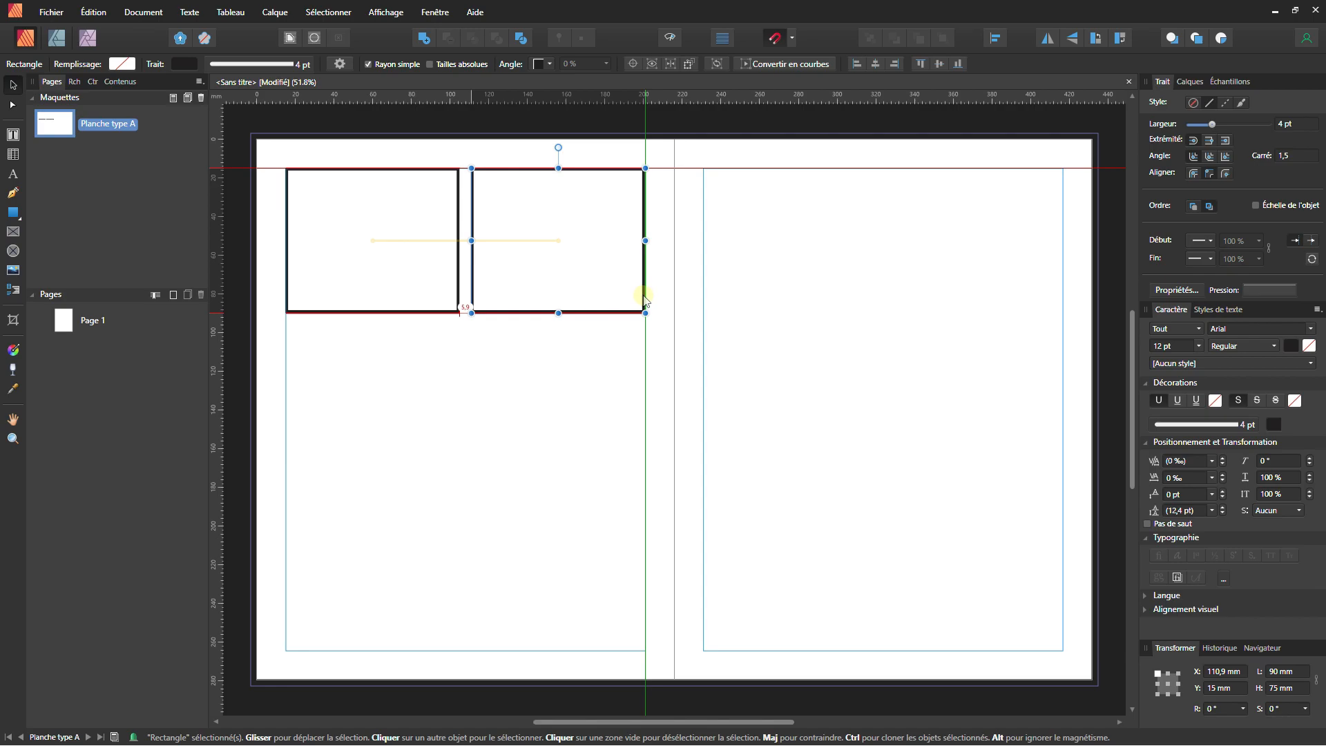
pyautogui.moveTo(644, 298); pyautogui.dragTo(644, 298)
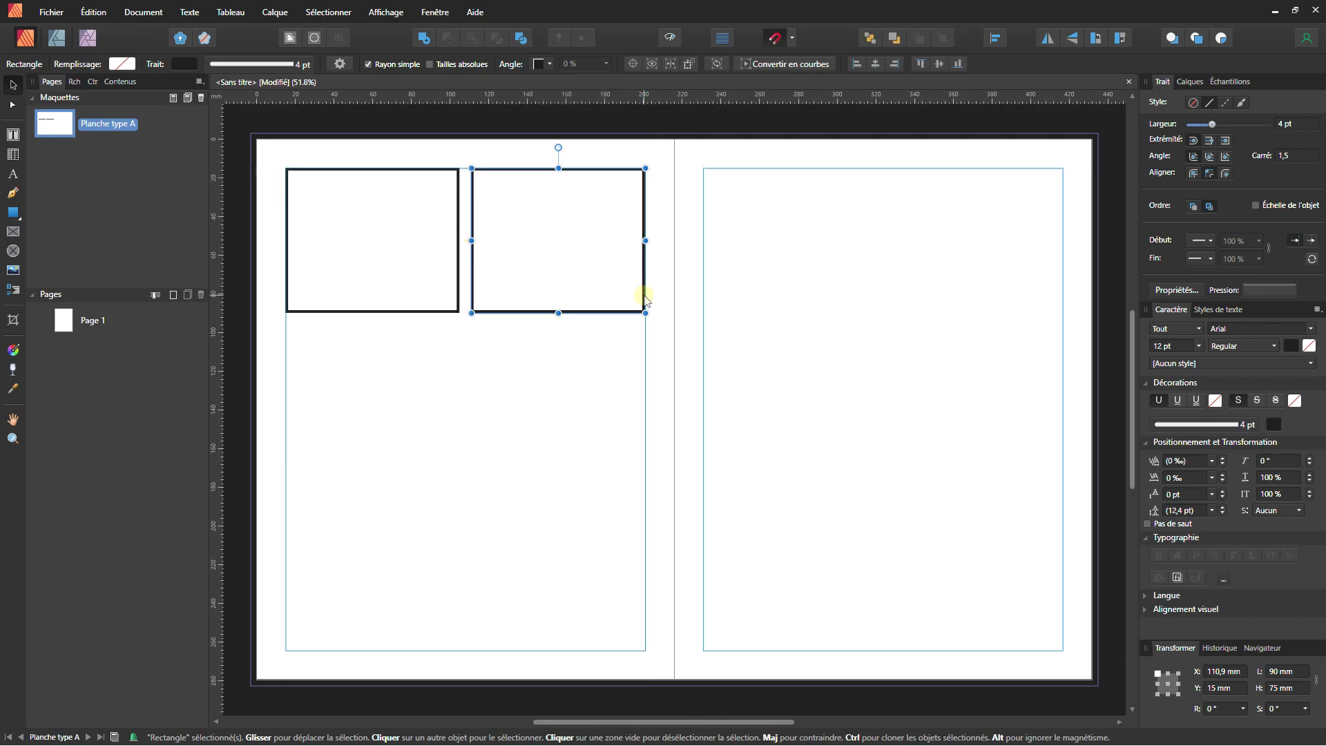
pyautogui.press('Delete')
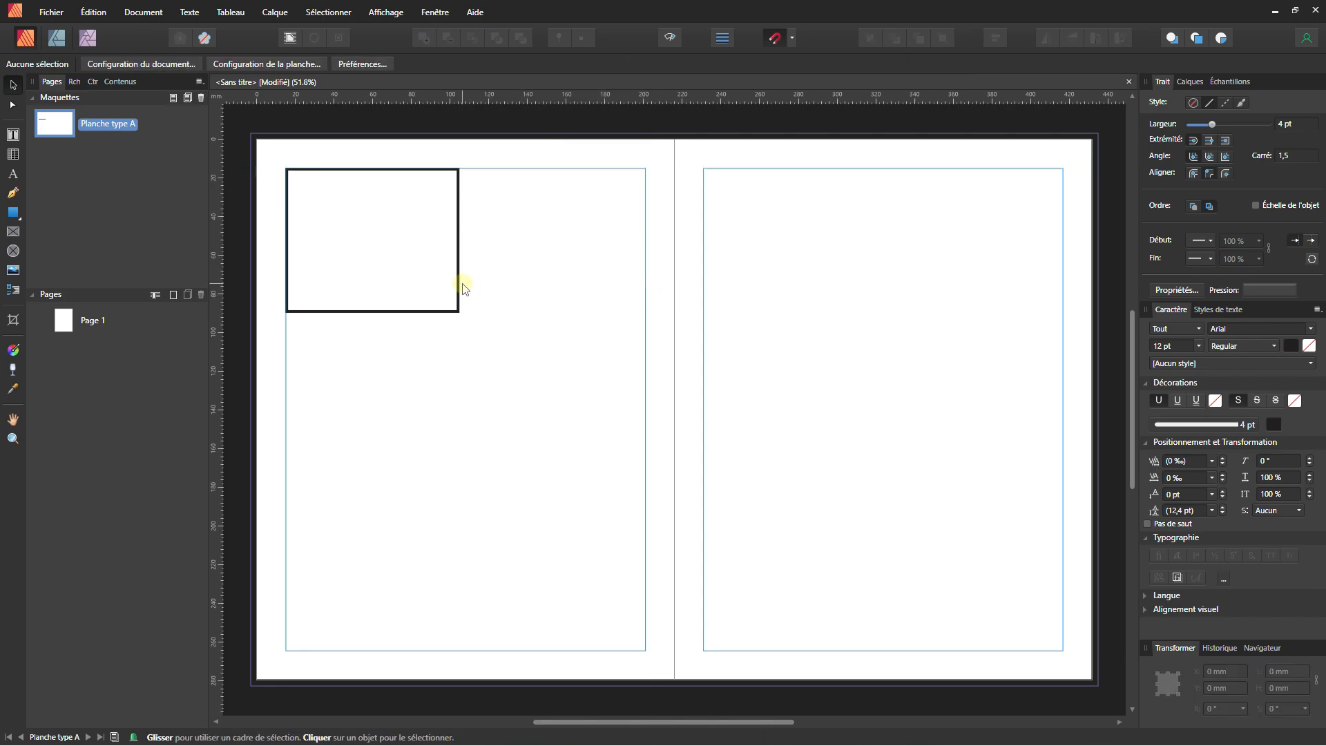
# Duplicate the rectangle horizontally, snap the copy to the left page's right margin, and show the layers
pyautogui.click(459, 284)
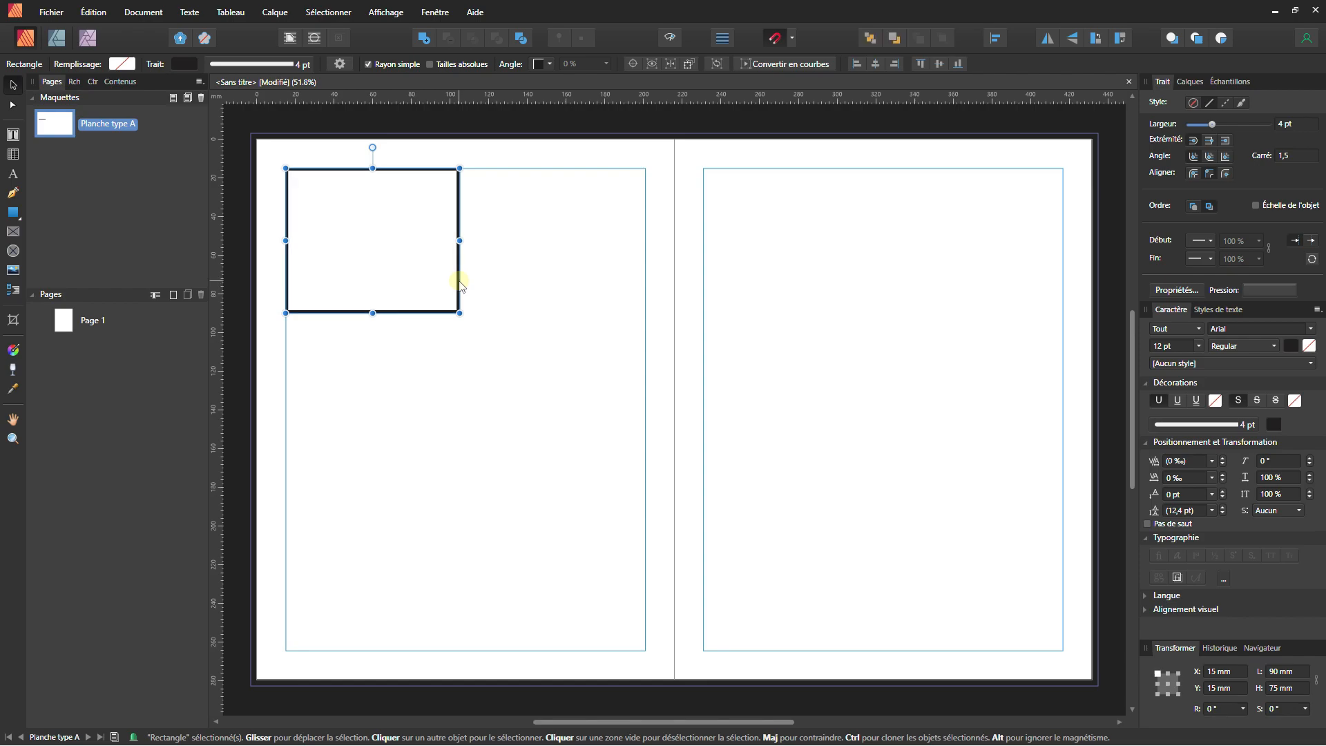
pyautogui.moveTo(461, 285); pyautogui.dragTo(641, 283)
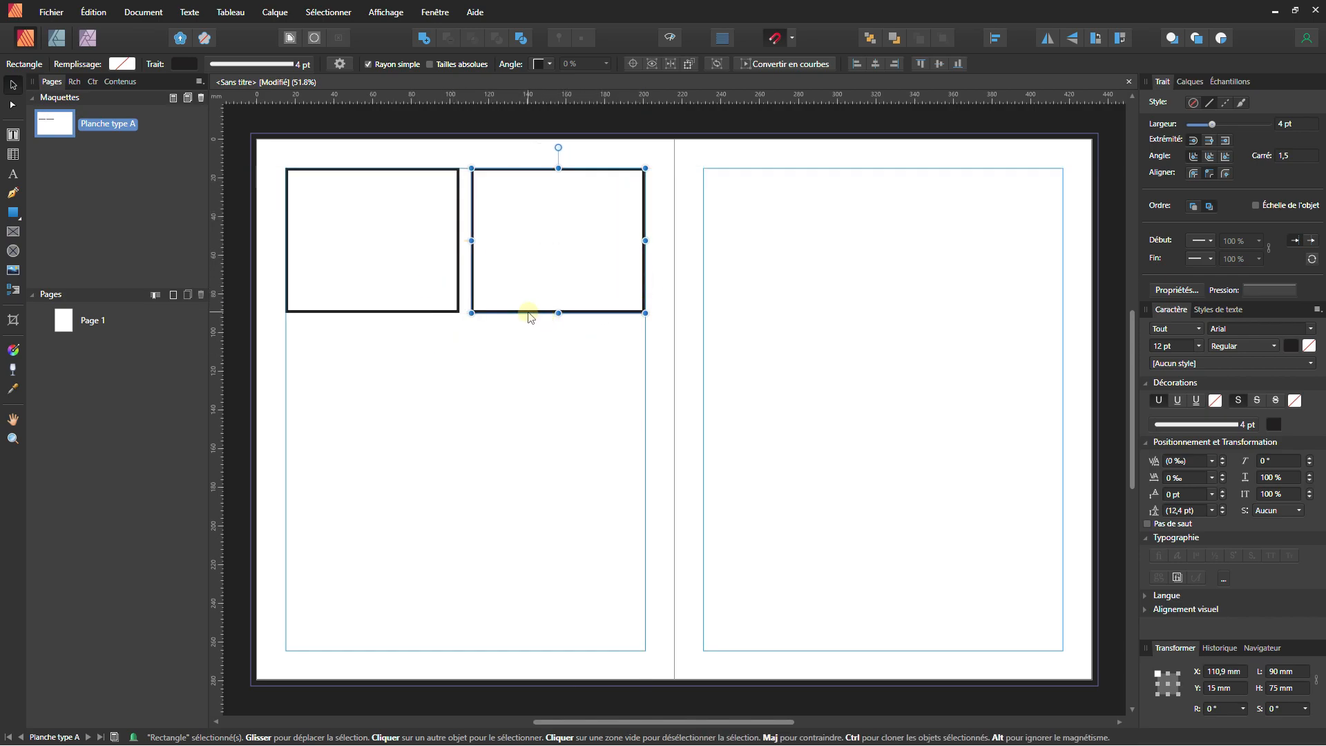
pyautogui.click(1194, 83)
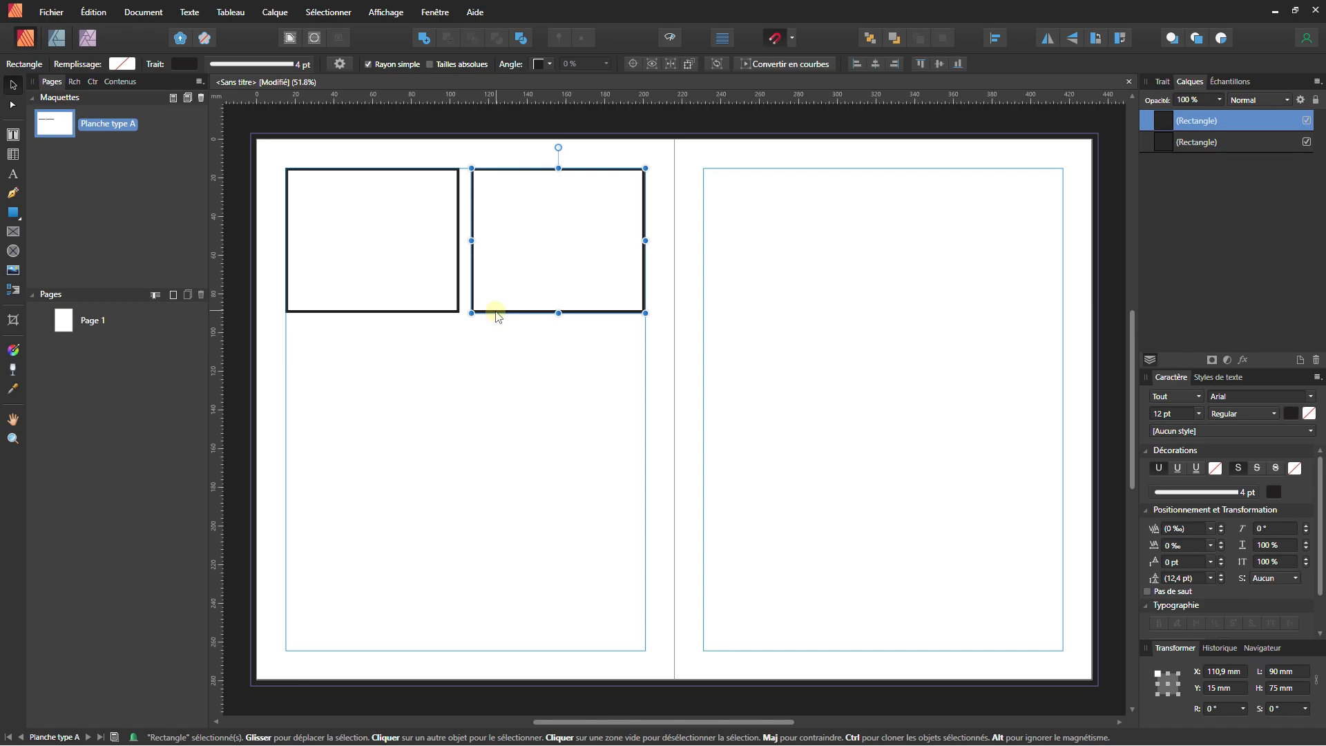
# Duplicate the second rectangle downward to Y 96 mm and stretch the copy to the left margin, about 186 mm wide
pyautogui.moveTo(497, 319); pyautogui.dragTo(503, 473)
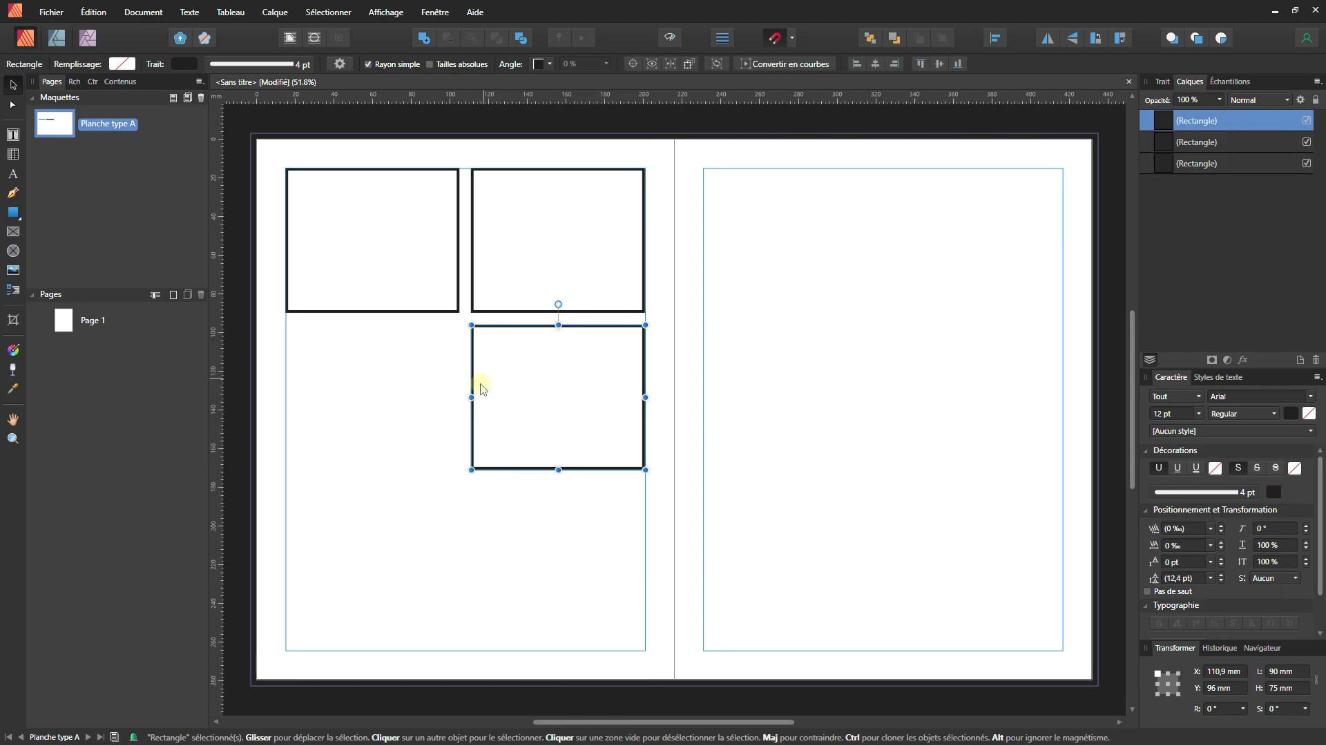
pyautogui.moveTo(471, 397); pyautogui.dragTo(287, 397)
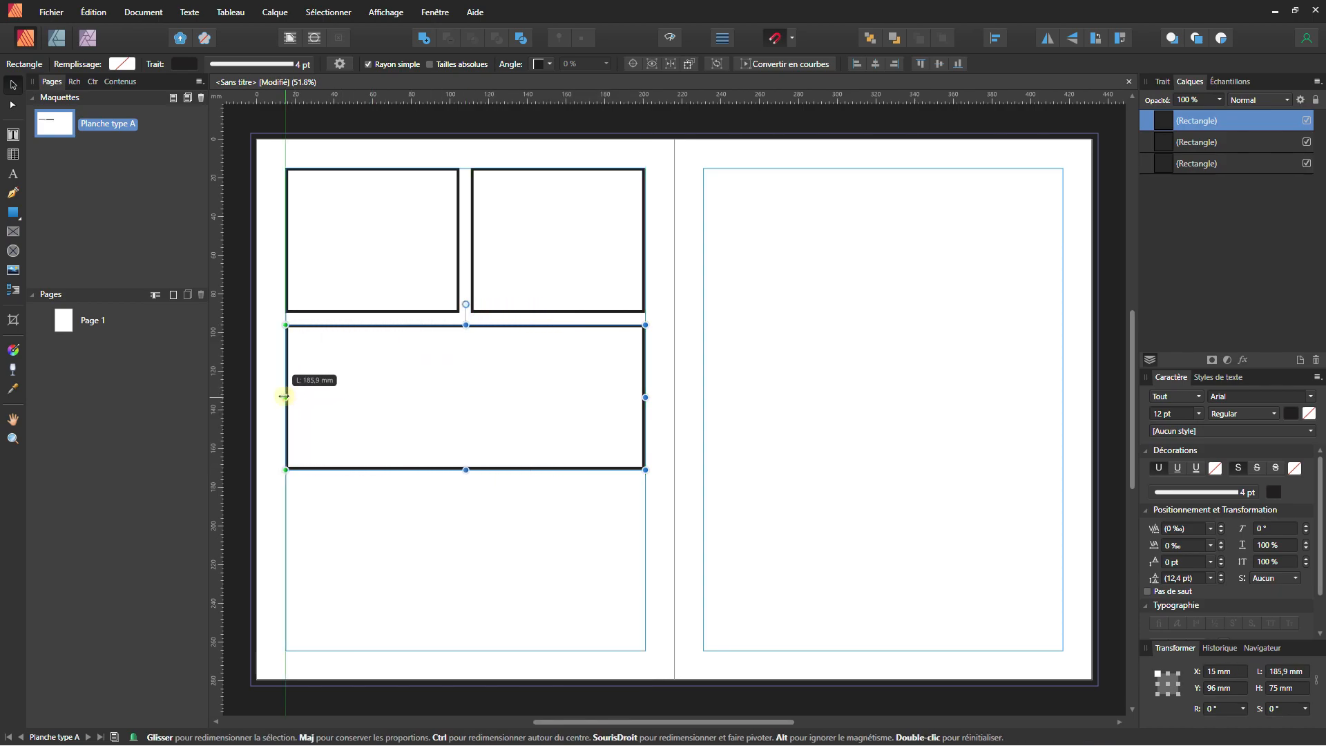
pyautogui.scroll(2, 462, 318)
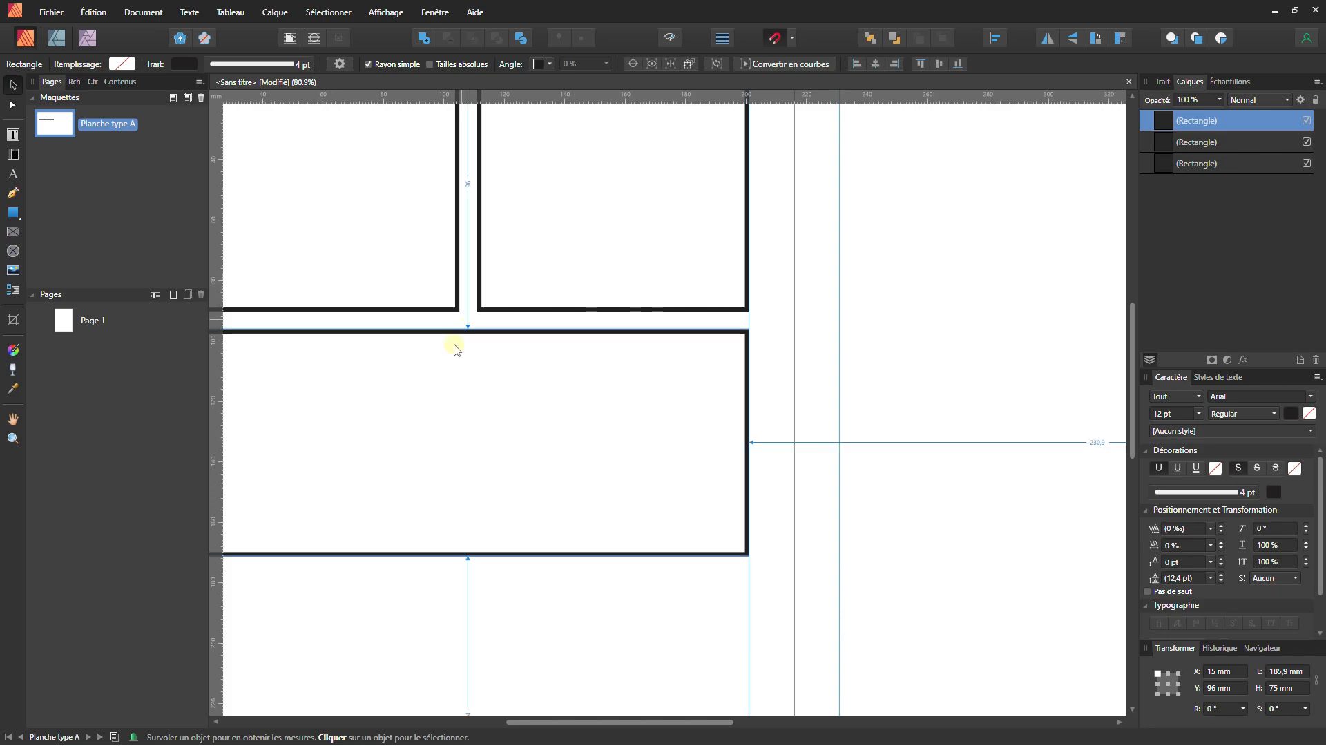
pyautogui.scroll(-3, 454, 347)
pyautogui.scroll(-1, 483, 380)
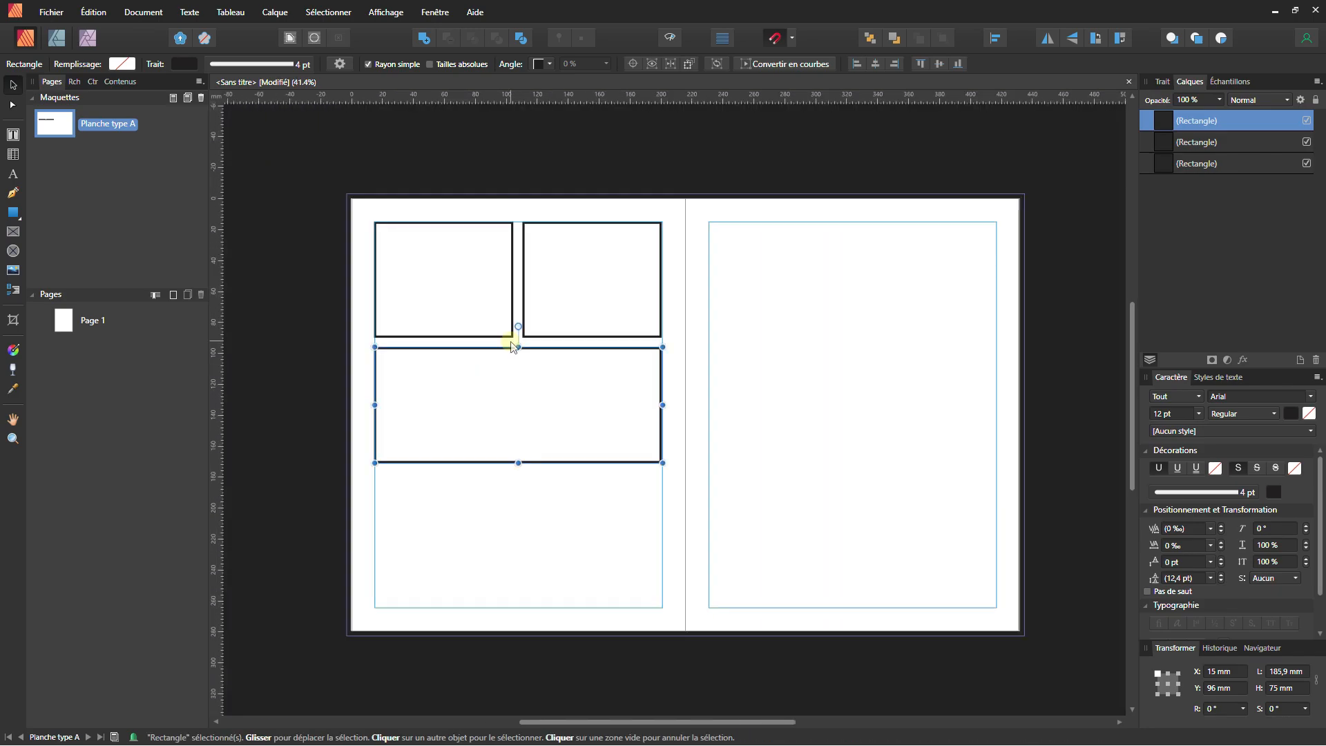
# Move the wide rectangle slightly downward to Y 96.2 mm to adjust its gap to the upper rectangles
pyautogui.scroll(2, 513, 343)
pyautogui.scroll(3, 464, 357)
pyautogui.scroll(1, 464, 357)
pyautogui.click(625, 354)
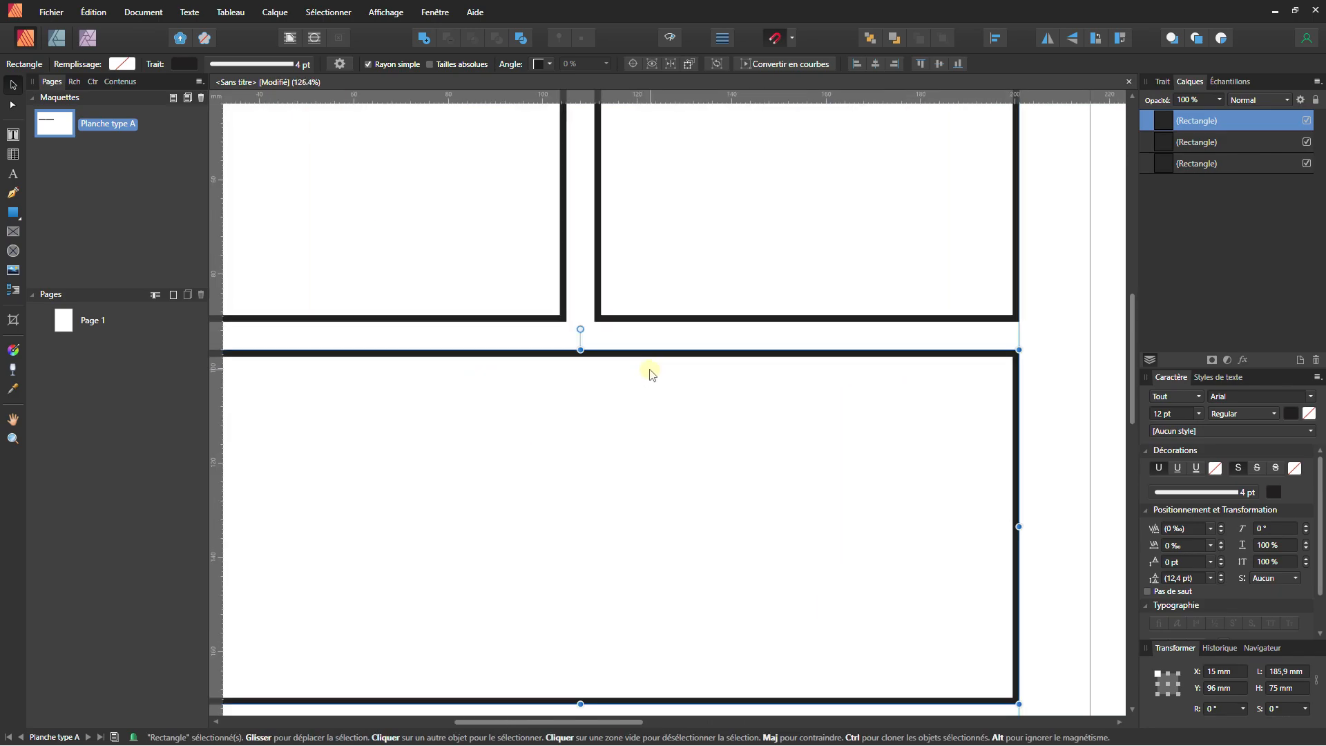
pyautogui.moveTo(626, 349); pyautogui.dragTo(625, 350)
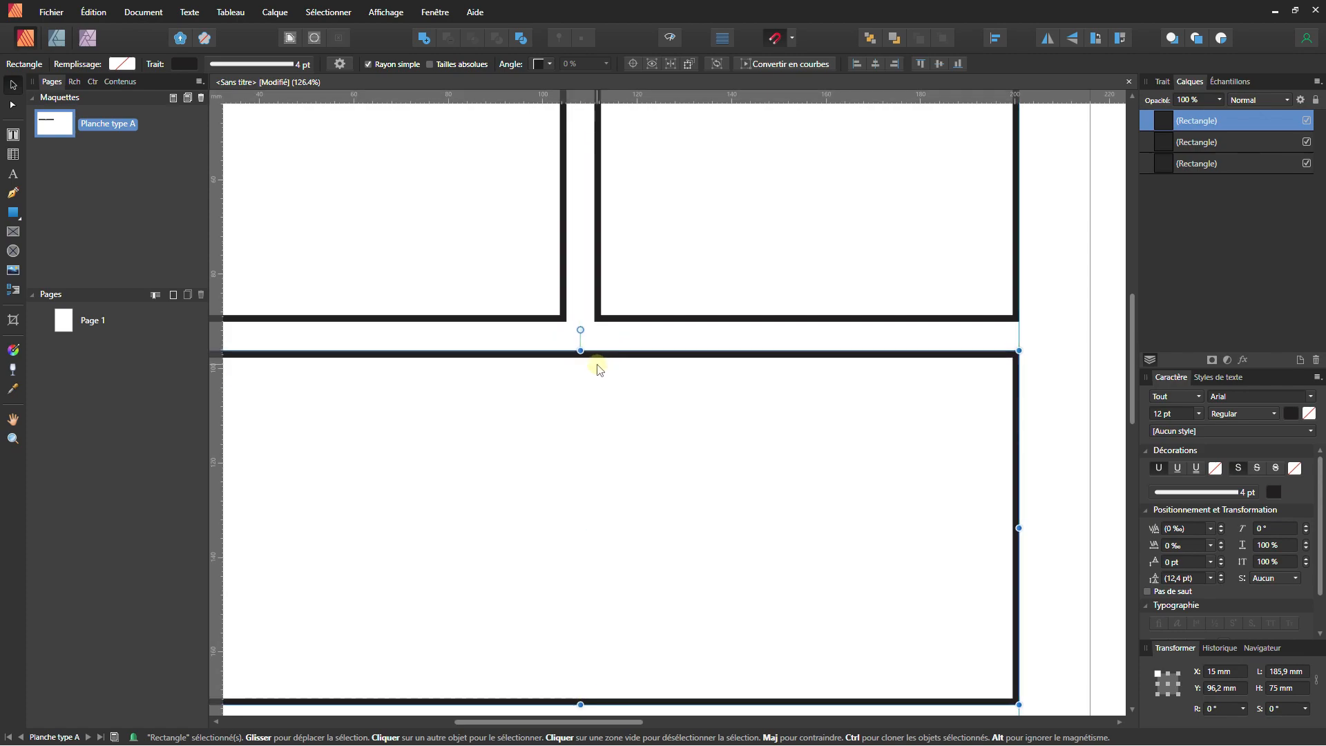
# Try small horizontal nudges of the upper-right rectangle to fine-tune the gap between the two upper rectangles
pyautogui.scroll(-1, 599, 367)
pyautogui.click(587, 309)
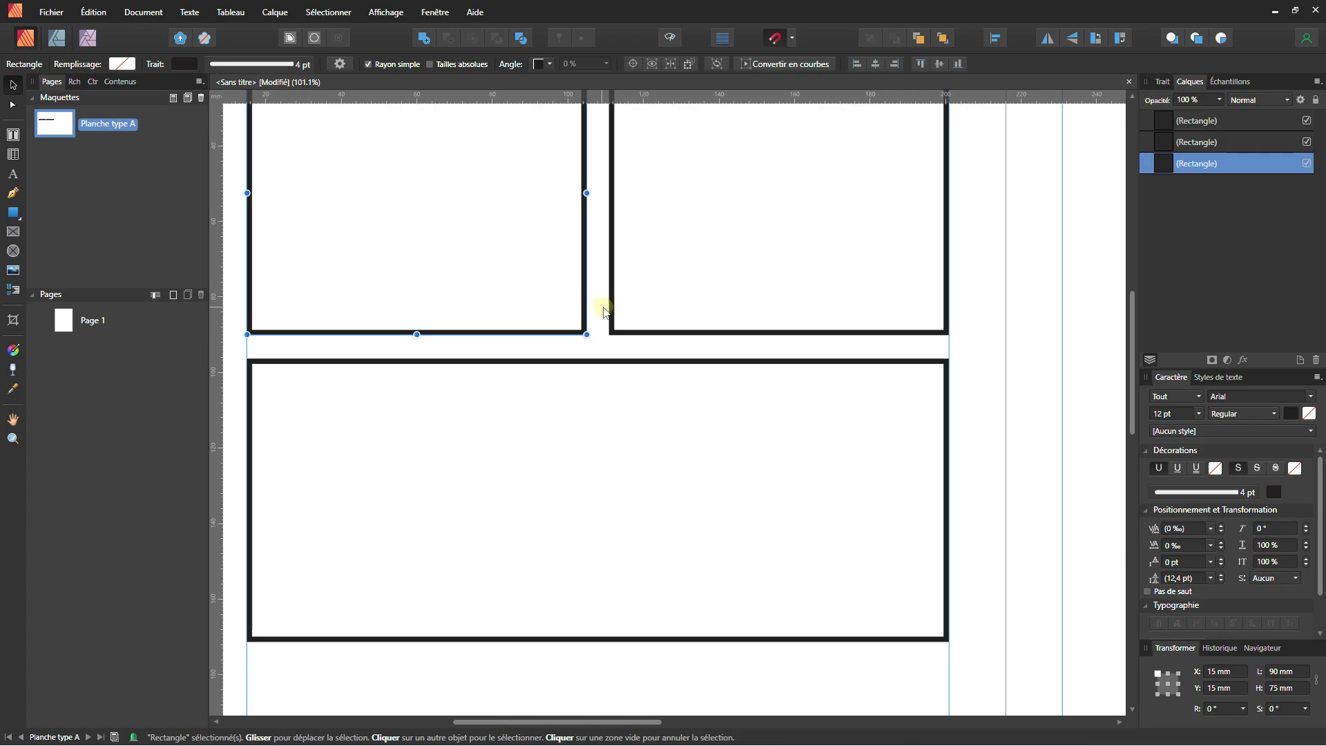
pyautogui.click(614, 309)
pyautogui.click(611, 309)
pyautogui.scroll(1, 612, 309)
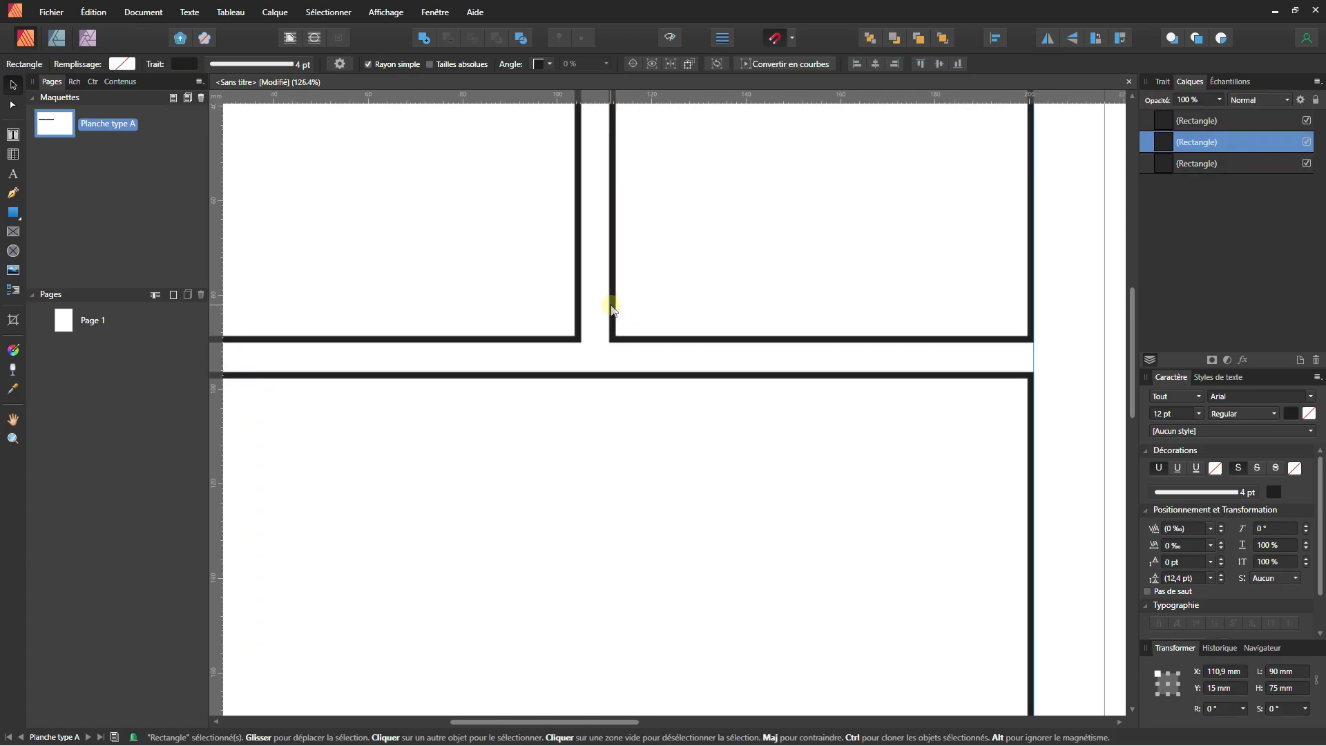
pyautogui.scroll(2, 611, 307)
pyautogui.scroll(2, 616, 337)
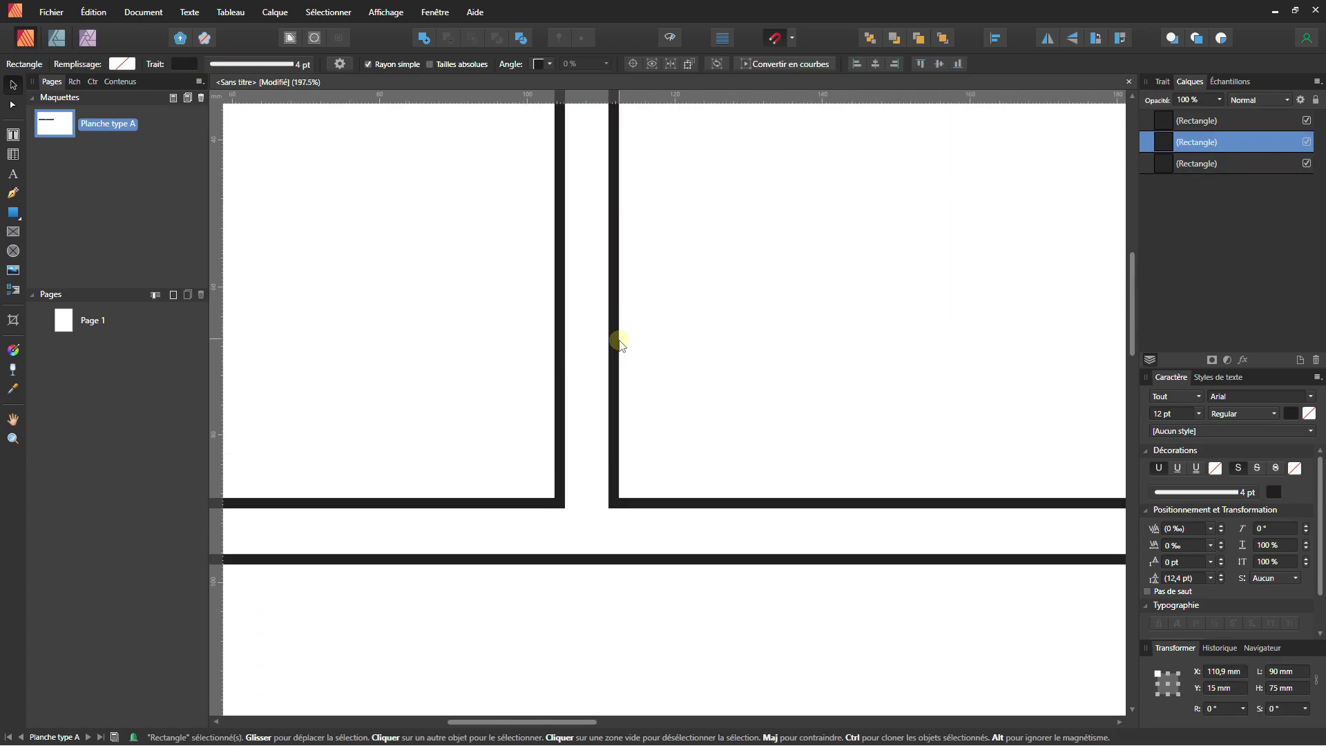
pyautogui.press('Left')
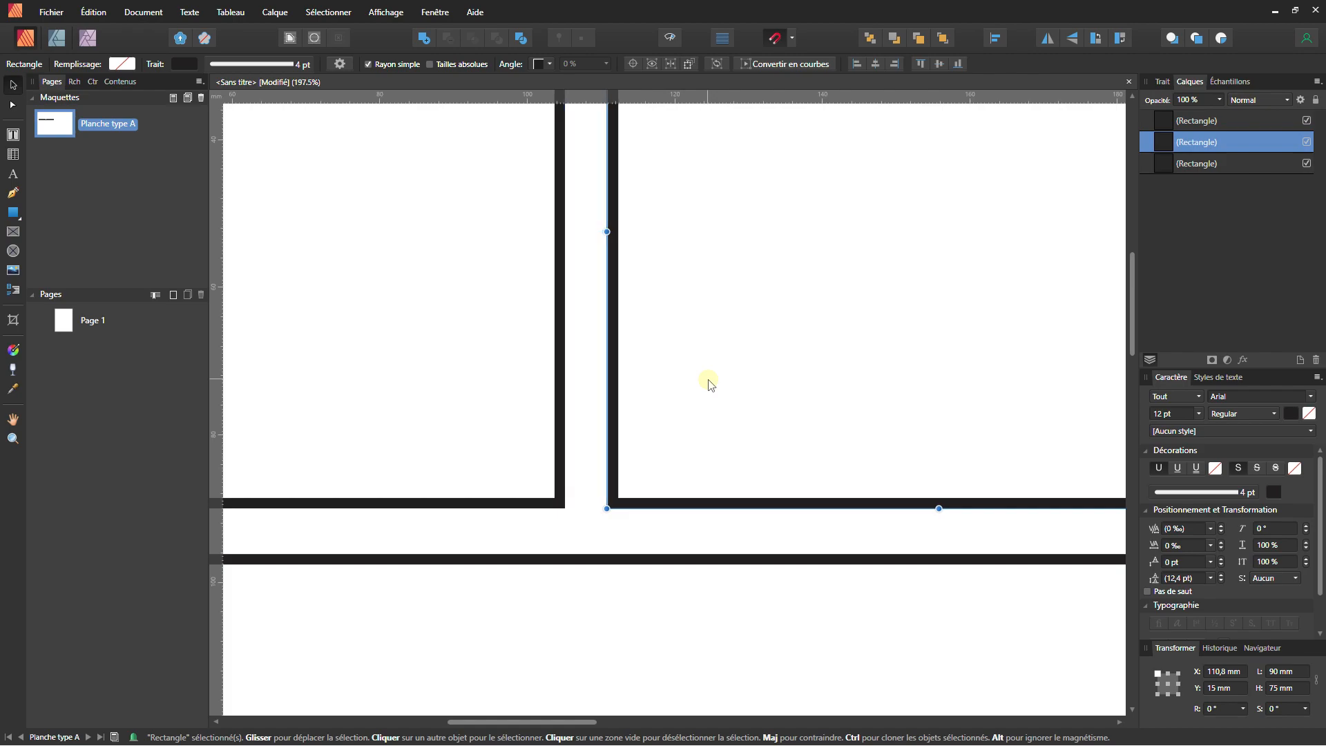
pyautogui.press('Right')
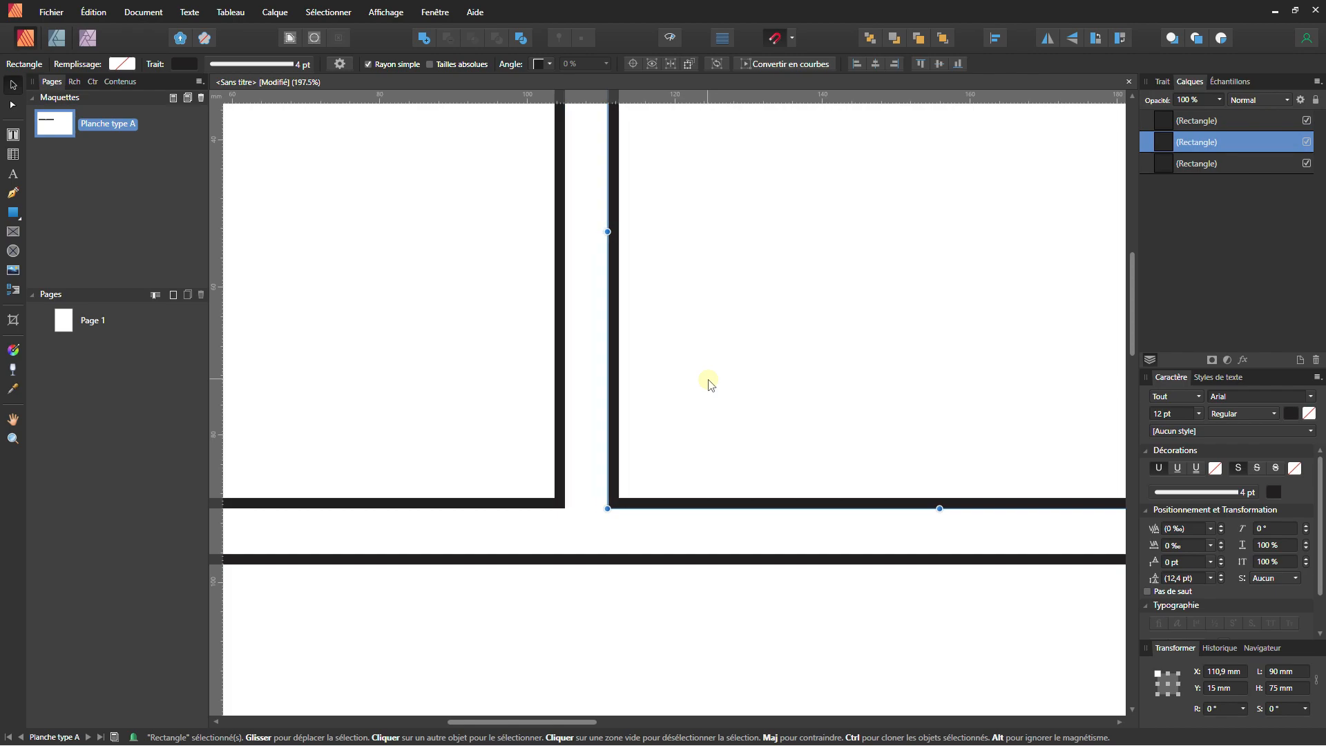
pyautogui.press('Left')
pyautogui.press('Right')
pyautogui.press('Left')
pyautogui.press('Right')
# Nudge the wide rectangle upward to Y 95.9 mm so its gap matches the vertical gap between the upper rectangles
pyautogui.click(661, 563)
pyautogui.moveTo(661, 563); pyautogui.dragTo(661, 563)
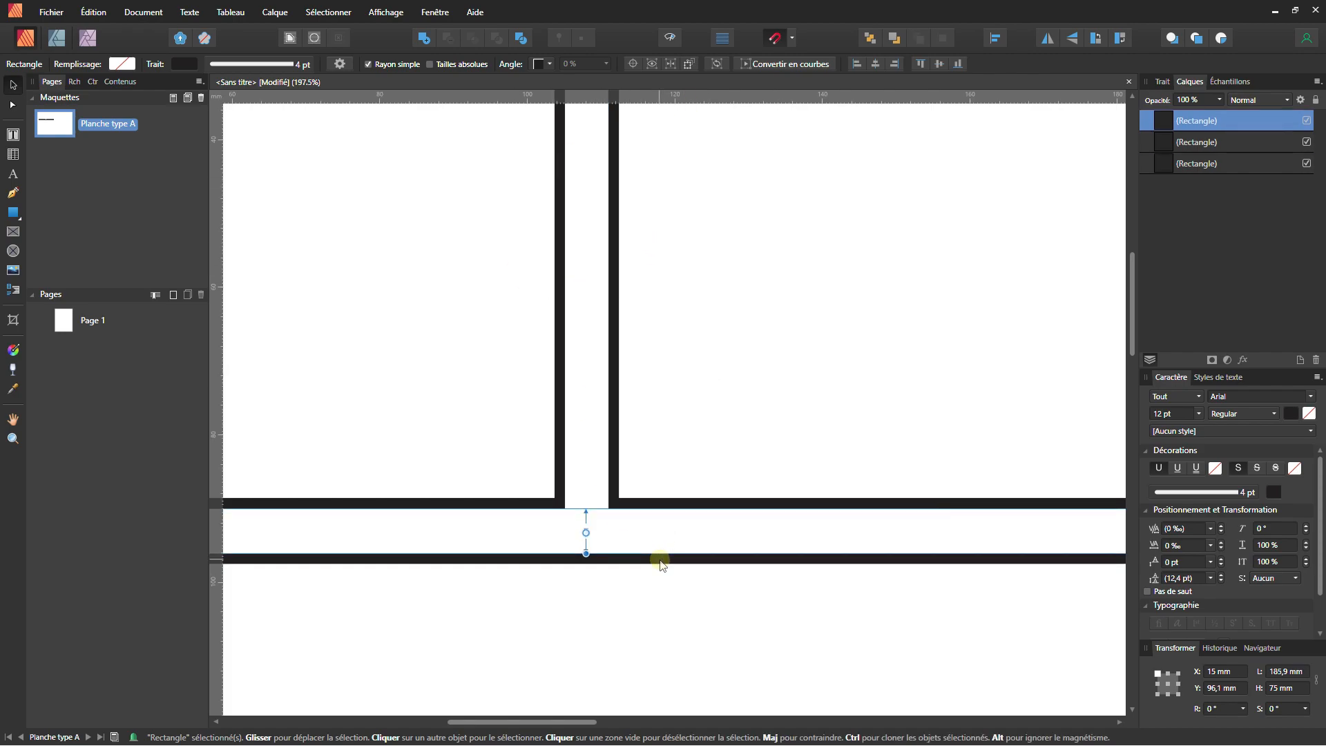
pyautogui.scroll(2, 661, 563)
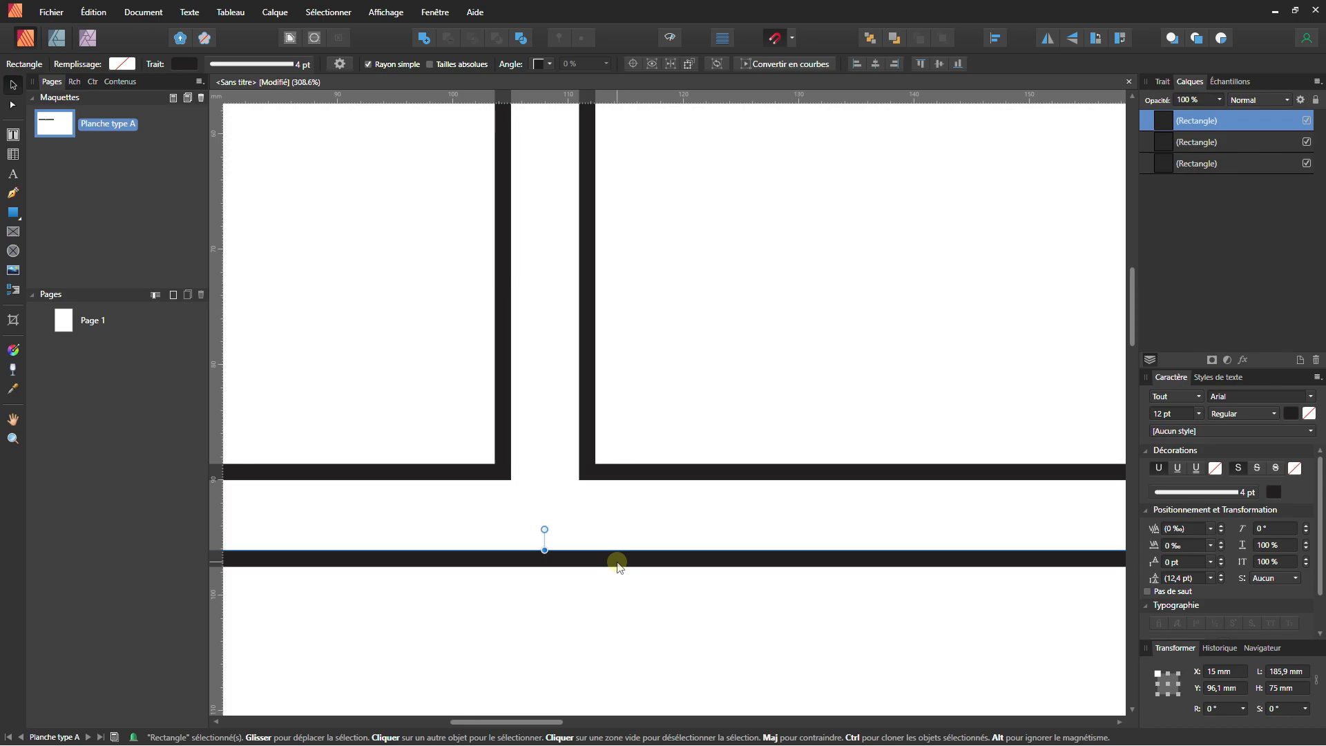
pyautogui.press('Up')
pyautogui.press('Up')
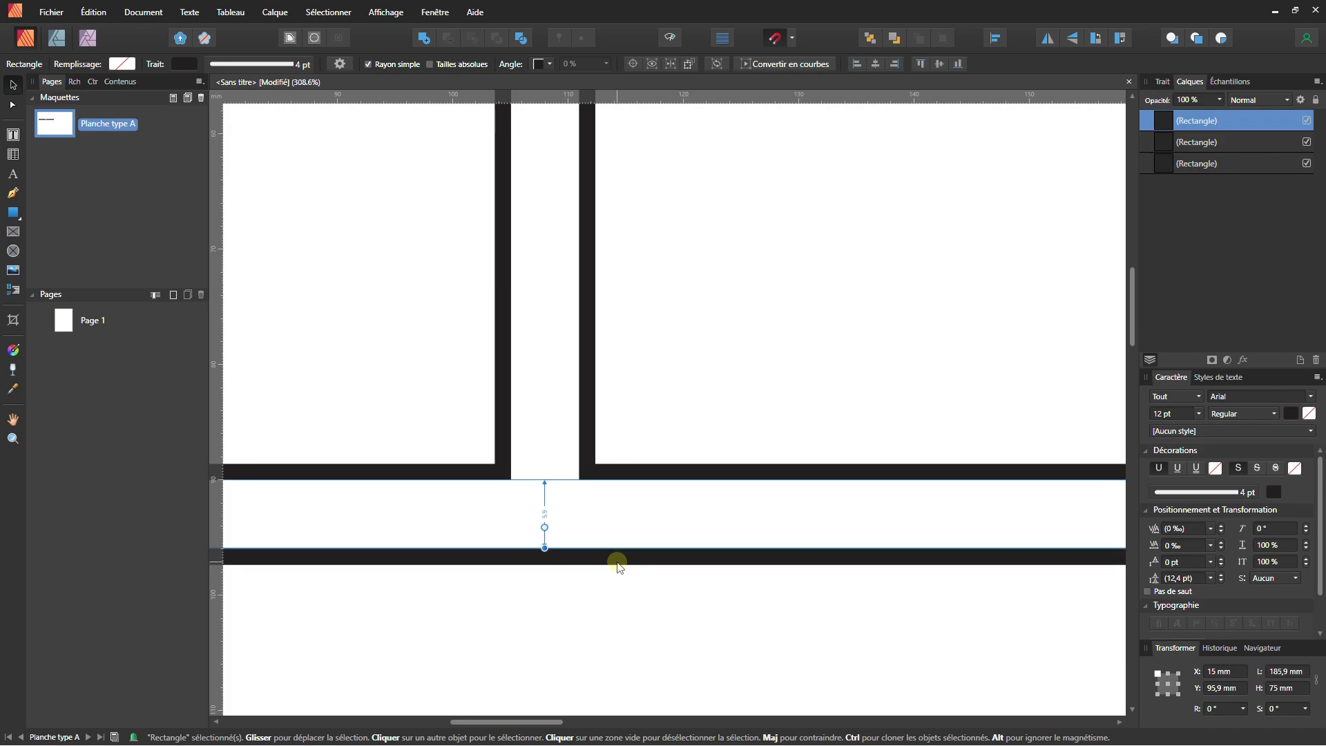
# Draw a spacer rectangle about 18.8 × 5.9 mm in the gap under the upper-right panel and swap its fill and stroke colours
pyautogui.scroll(-6, 606, 352)
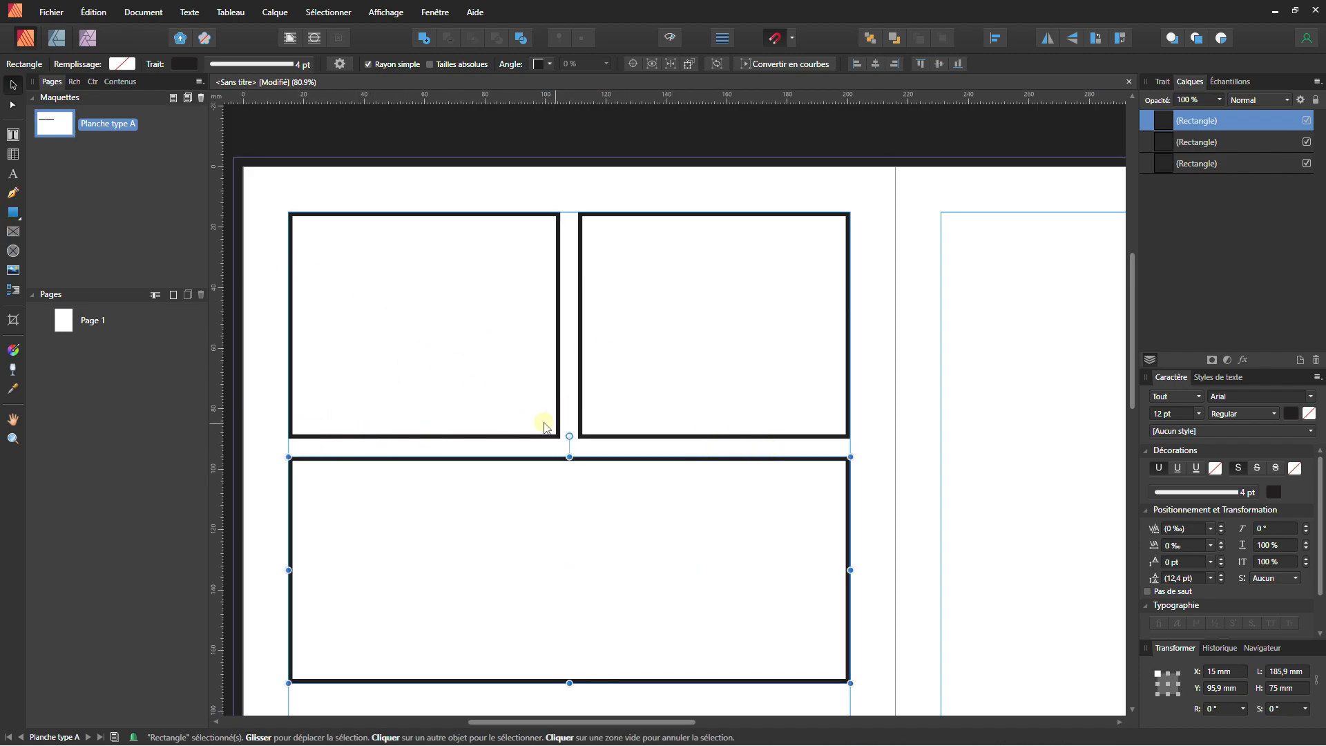
pyautogui.scroll(-2, 544, 394)
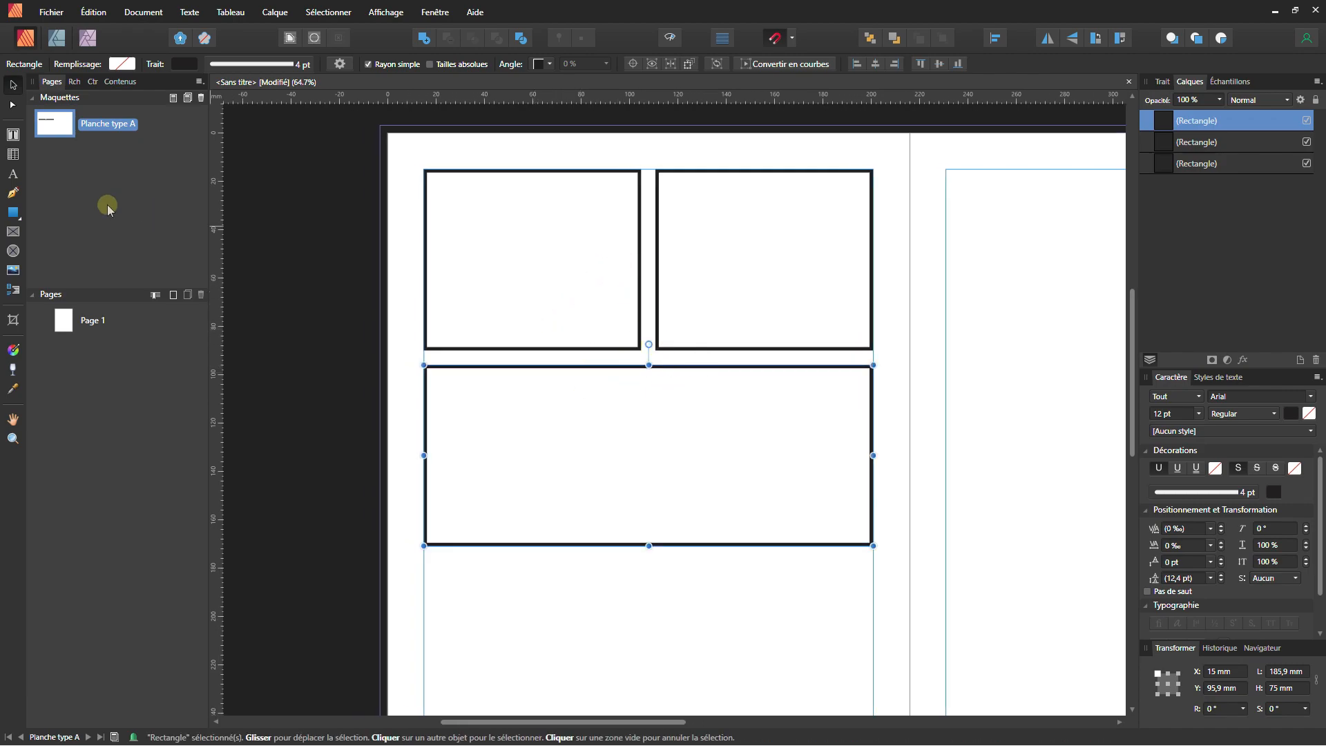
pyautogui.click(13, 212)
pyautogui.scroll(3, 703, 353)
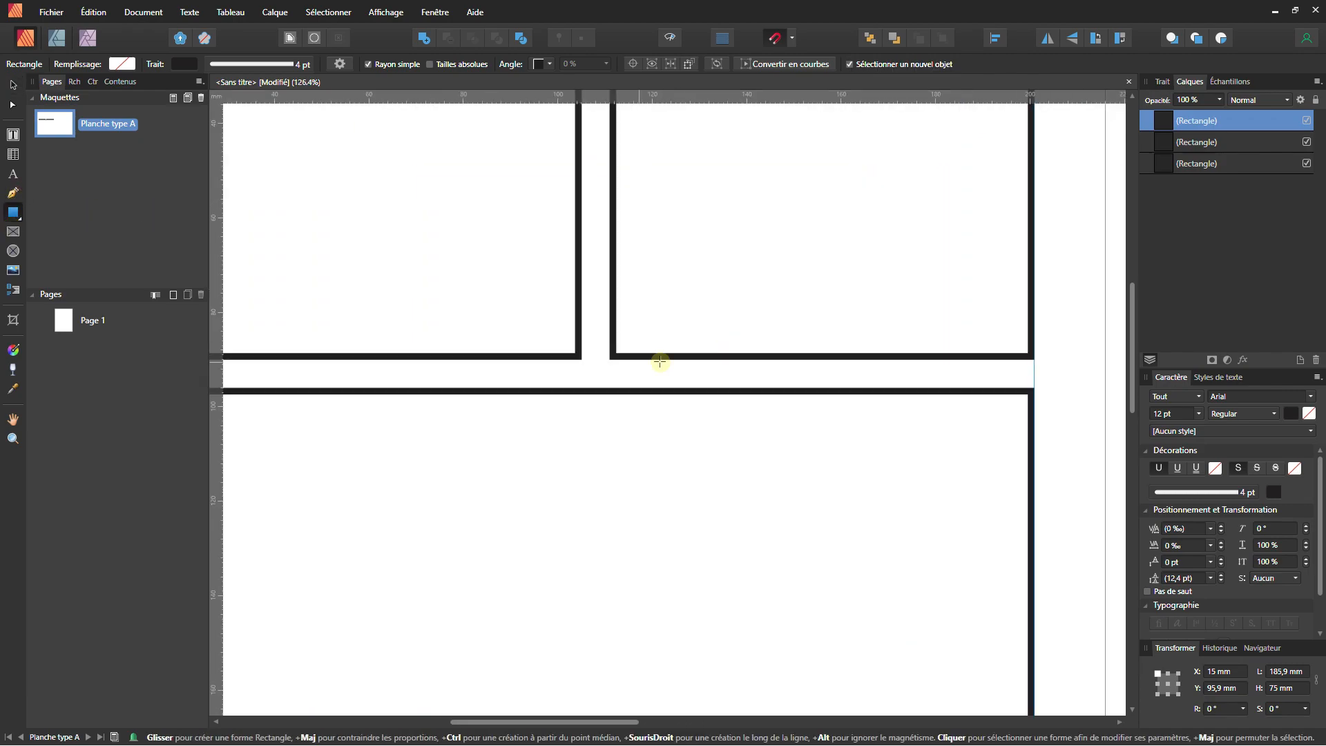
pyautogui.moveTo(606, 361); pyautogui.dragTo(698, 388)
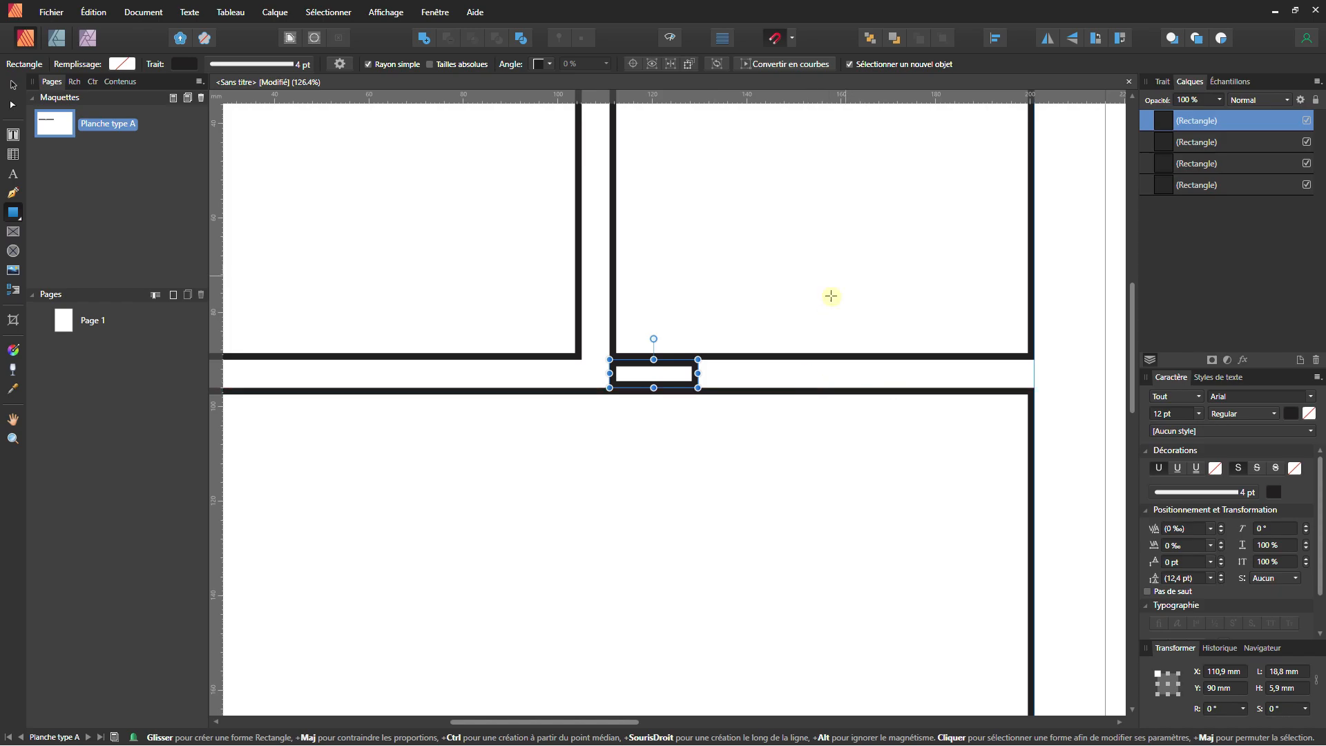
pyautogui.click(1155, 83)
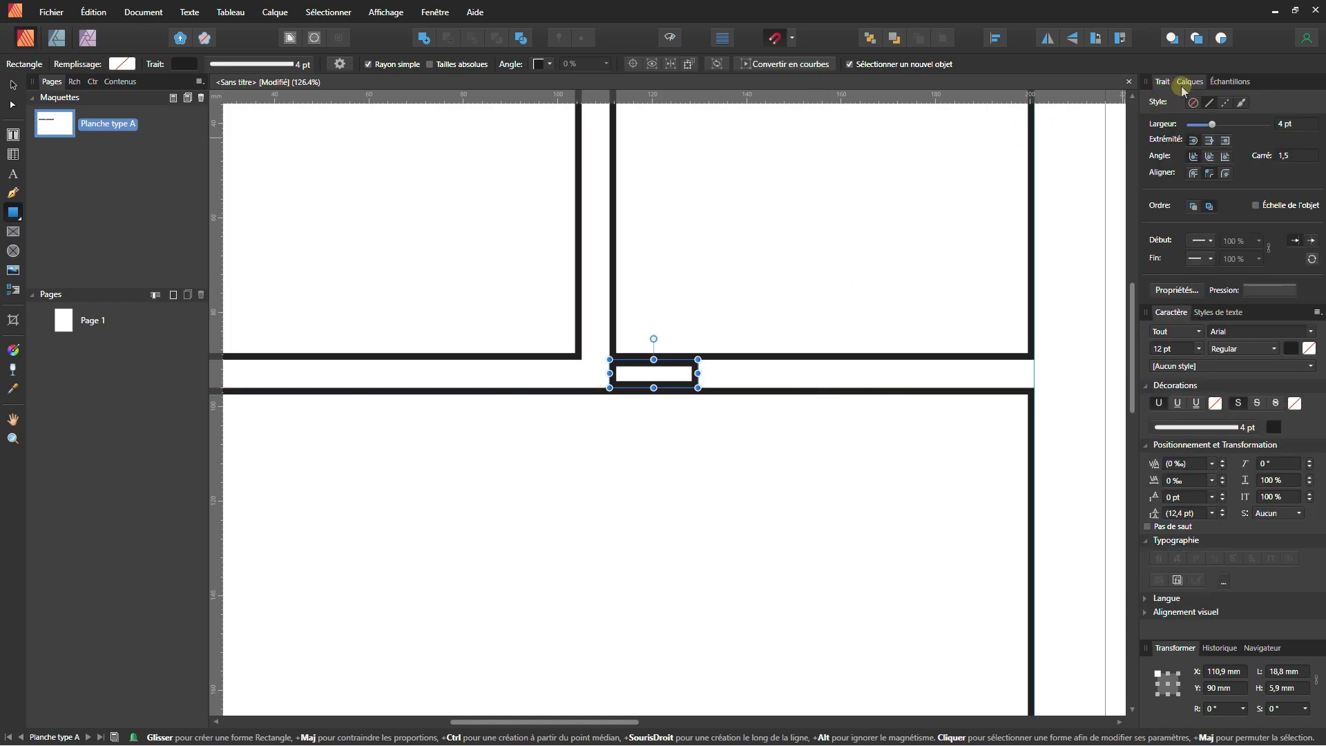
pyautogui.click(1189, 83)
pyautogui.click(1221, 83)
pyautogui.click(1172, 105)
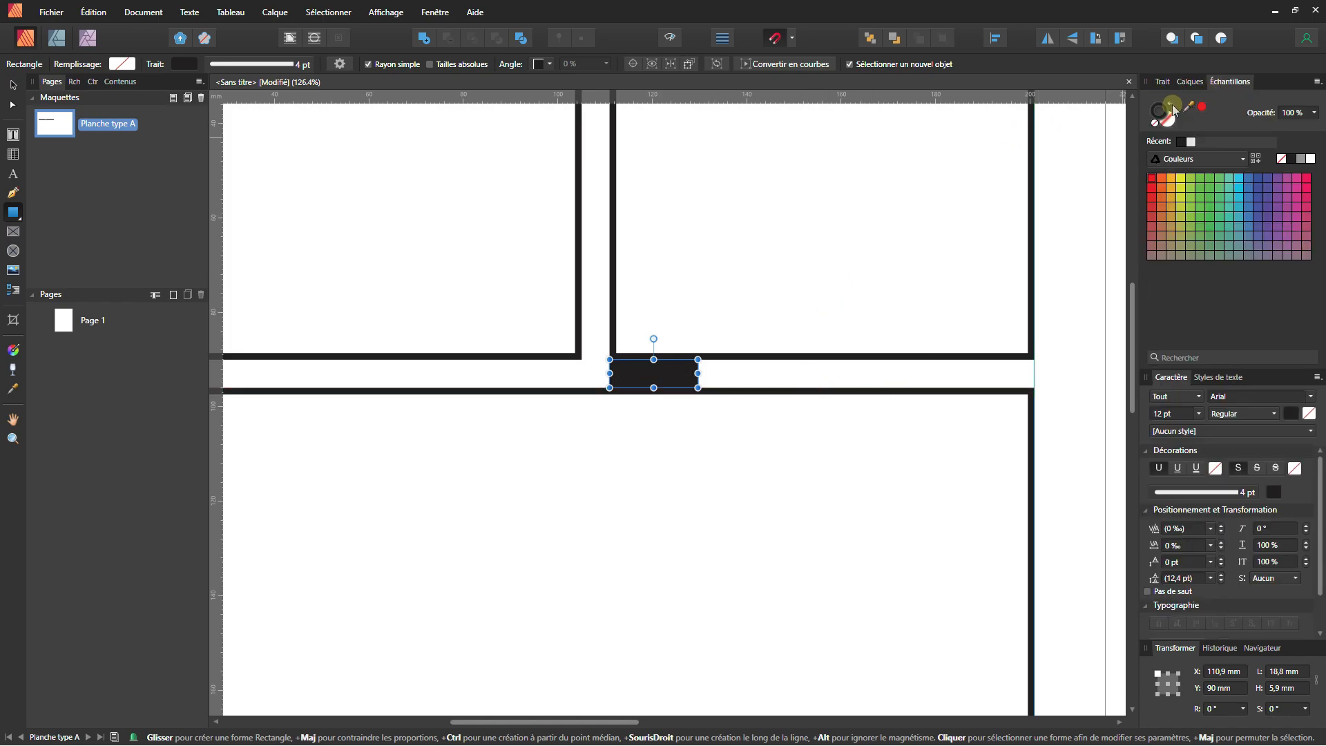
# Move the black spacer directly under the wide panel and against the left margin, at X 15 mm and Y 170.9 mm
pyautogui.click(11, 83)
pyautogui.scroll(-2, 660, 379)
pyautogui.moveTo(684, 442); pyautogui.dragTo(849, 294)
pyautogui.moveTo(832, 234); pyautogui.dragTo(545, 479)
pyautogui.scroll(-2, 543, 479)
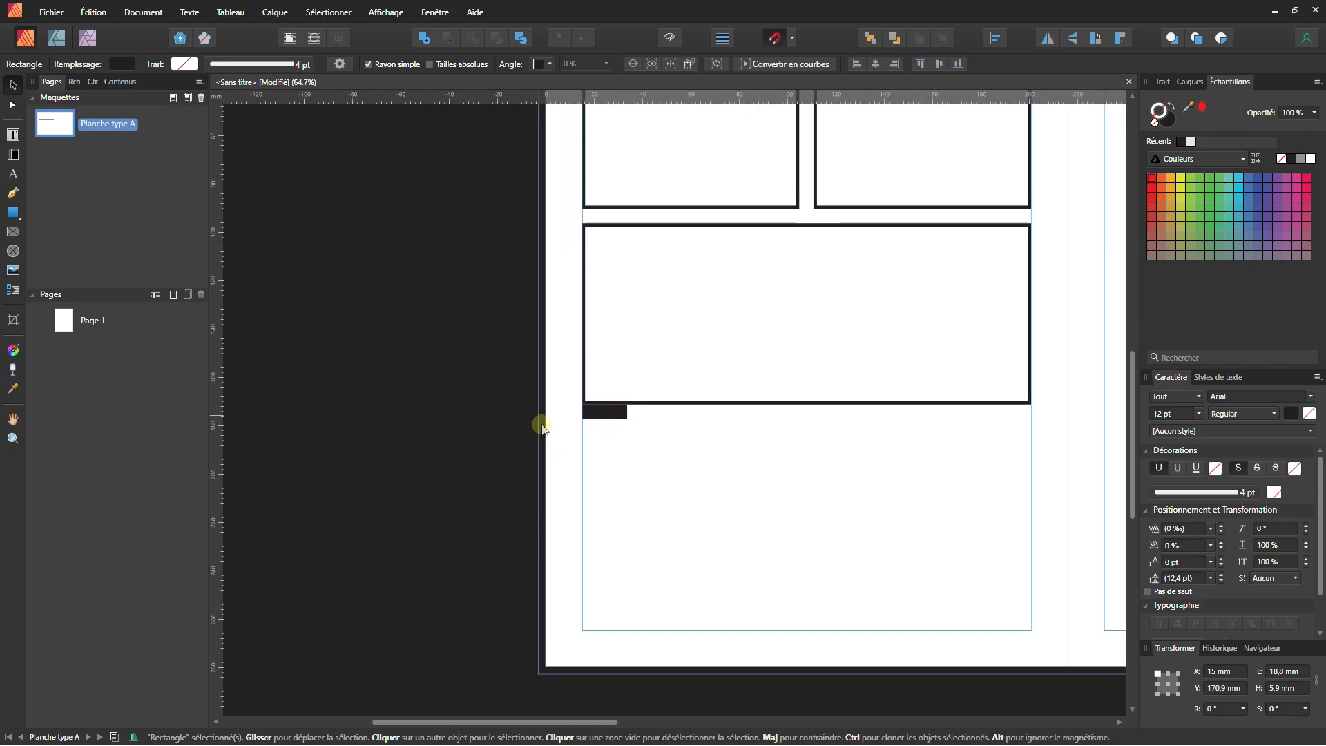
# Duplicate the upper-left panel below the spacer at Y 176.9 mm, stretch it to the bottom margin, 87.5 mm high, and widen it rightward
pyautogui.click(13, 213)
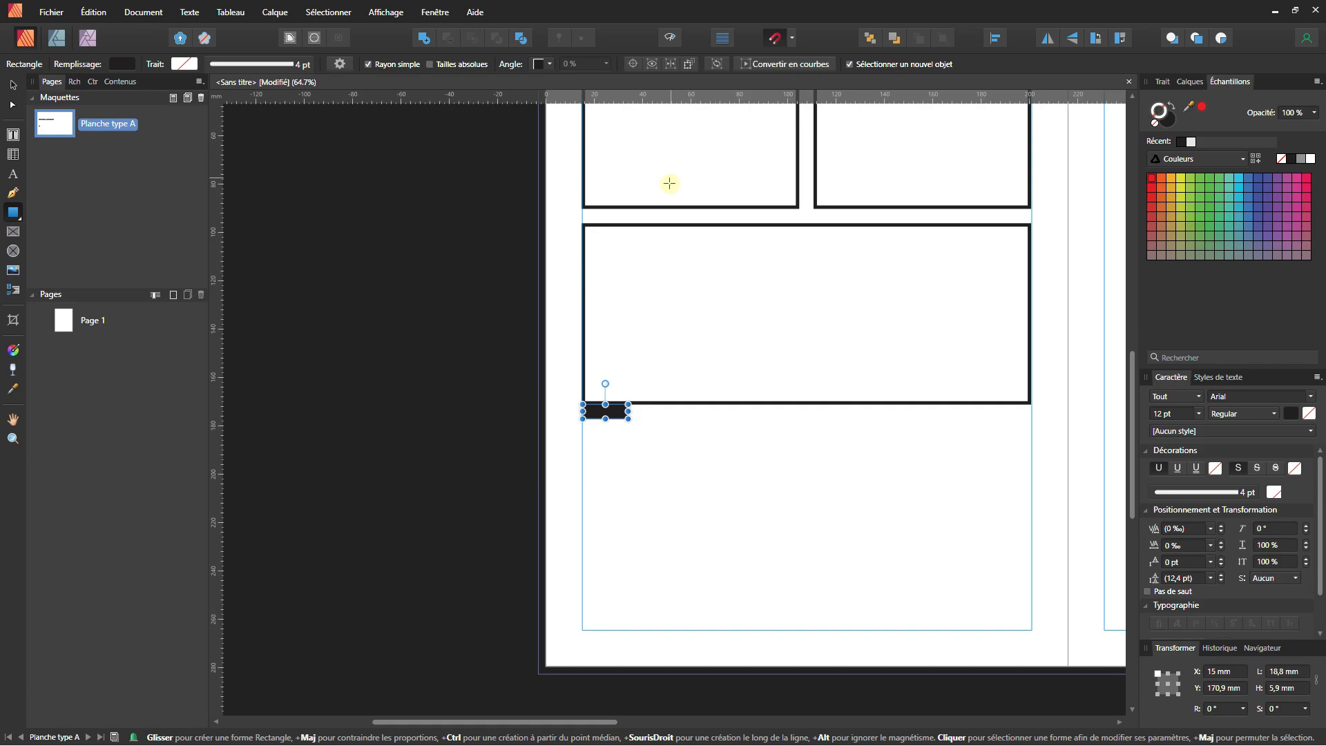
pyautogui.click(13, 85)
pyautogui.moveTo(800, 200); pyautogui.dragTo(800, 601)
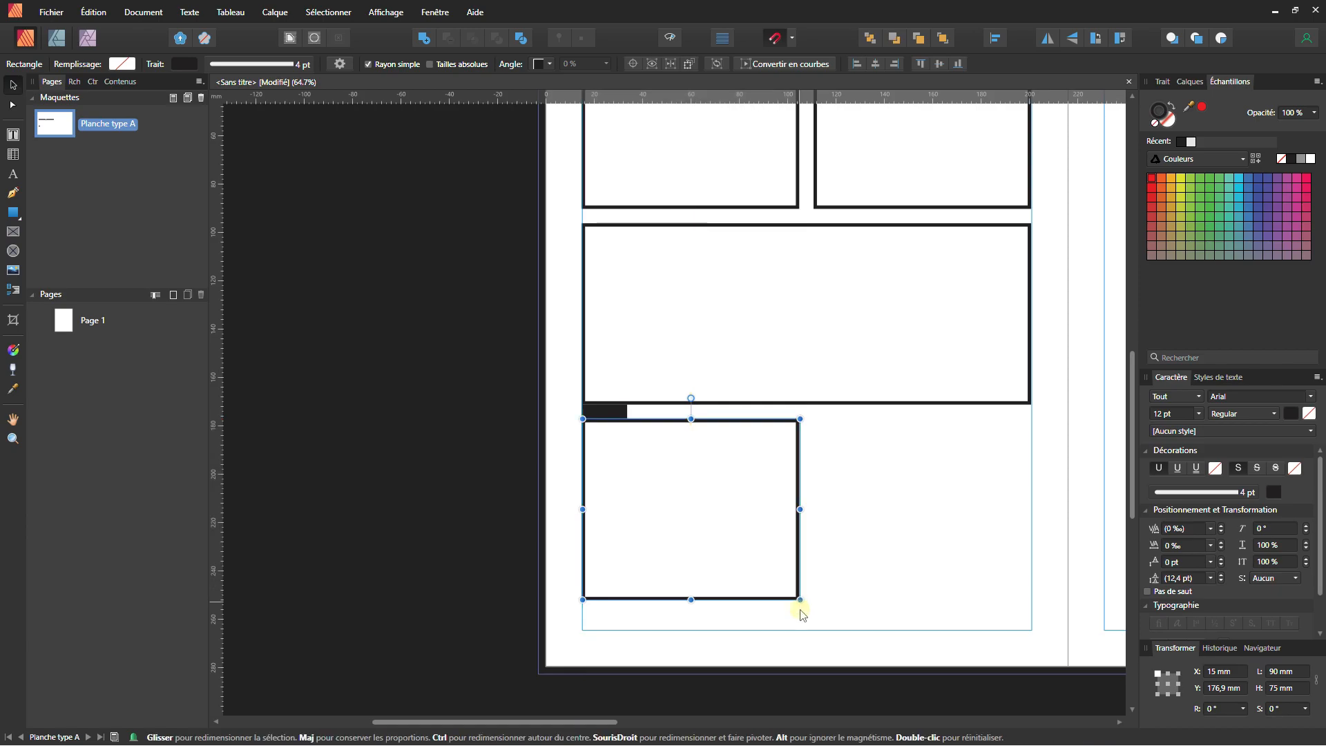
pyautogui.moveTo(692, 600); pyautogui.dragTo(693, 630)
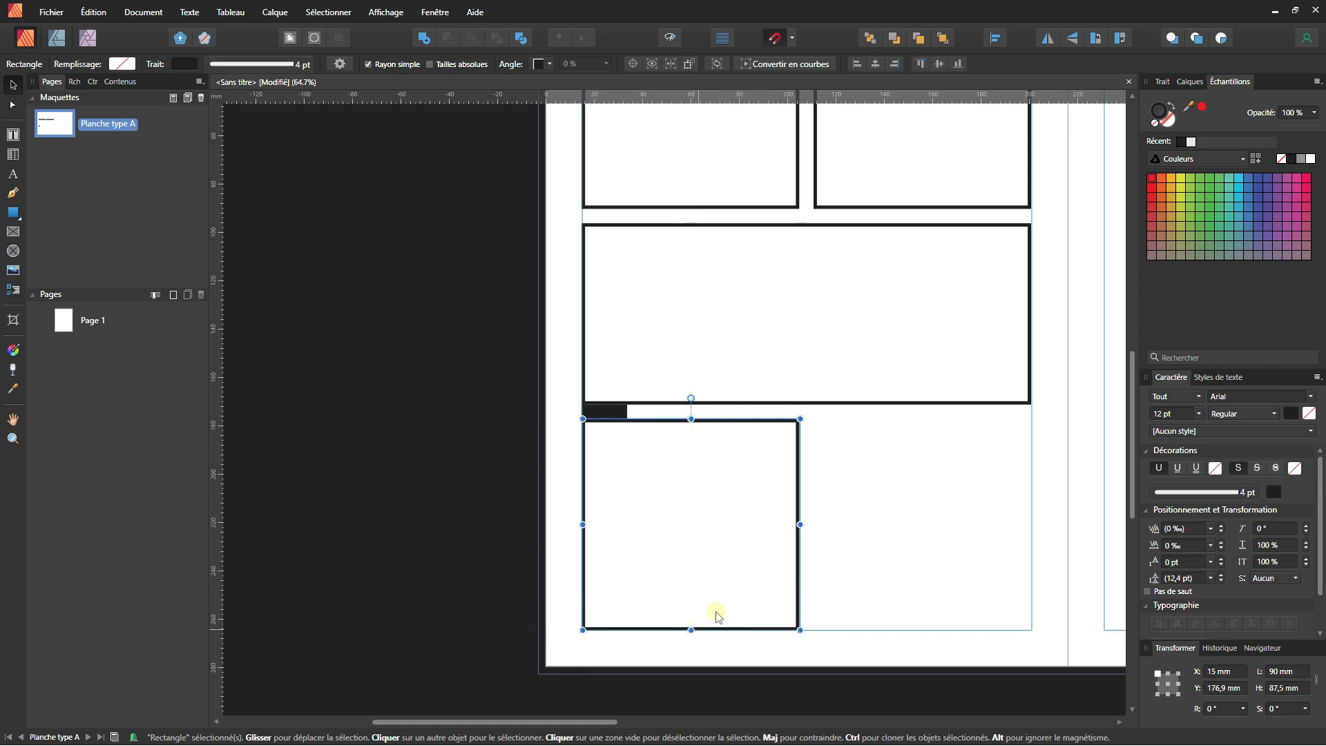
pyautogui.moveTo(799, 525); pyautogui.dragTo(852, 524)
# Rotate the spacer to -90° and snap it against the lower-left panel's right edge, flush with the panel's top
pyautogui.moveTo(616, 412); pyautogui.dragTo(888, 433)
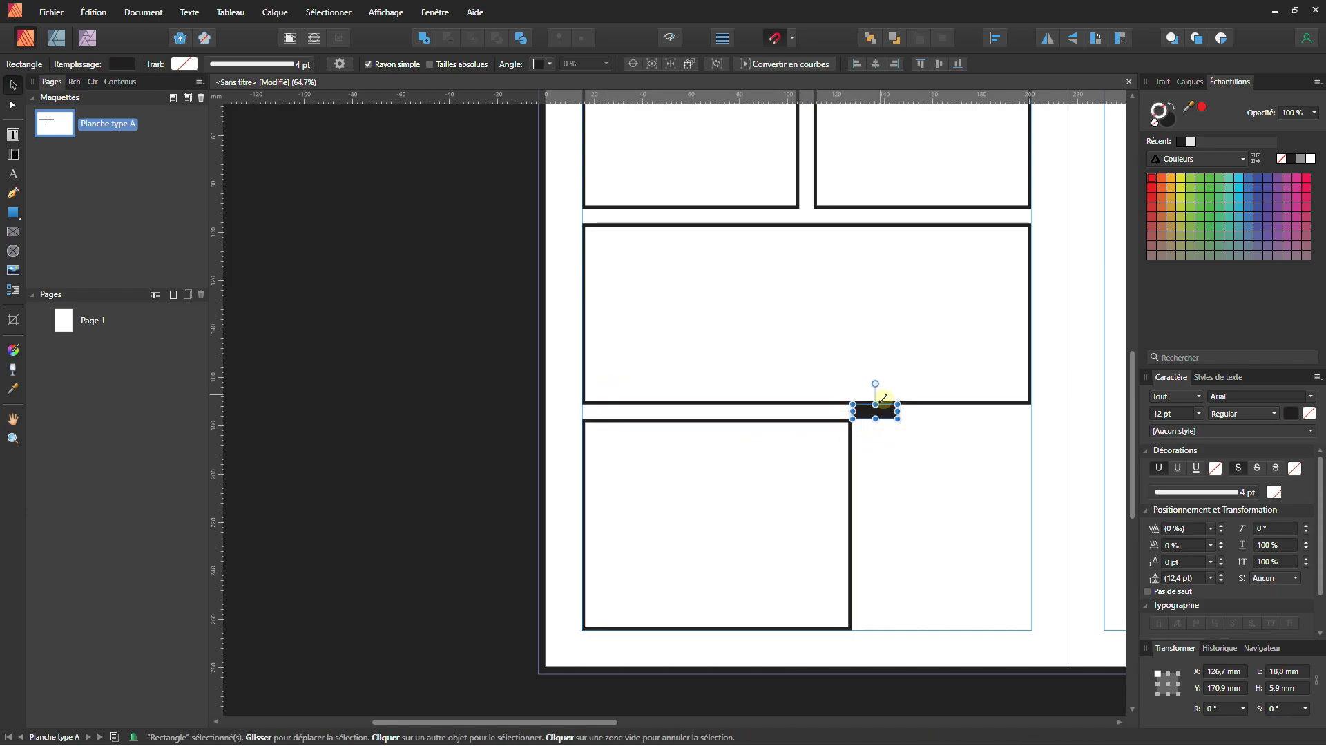
pyautogui.moveTo(877, 383); pyautogui.dragTo(822, 471)
pyautogui.scroll(3, 901, 432)
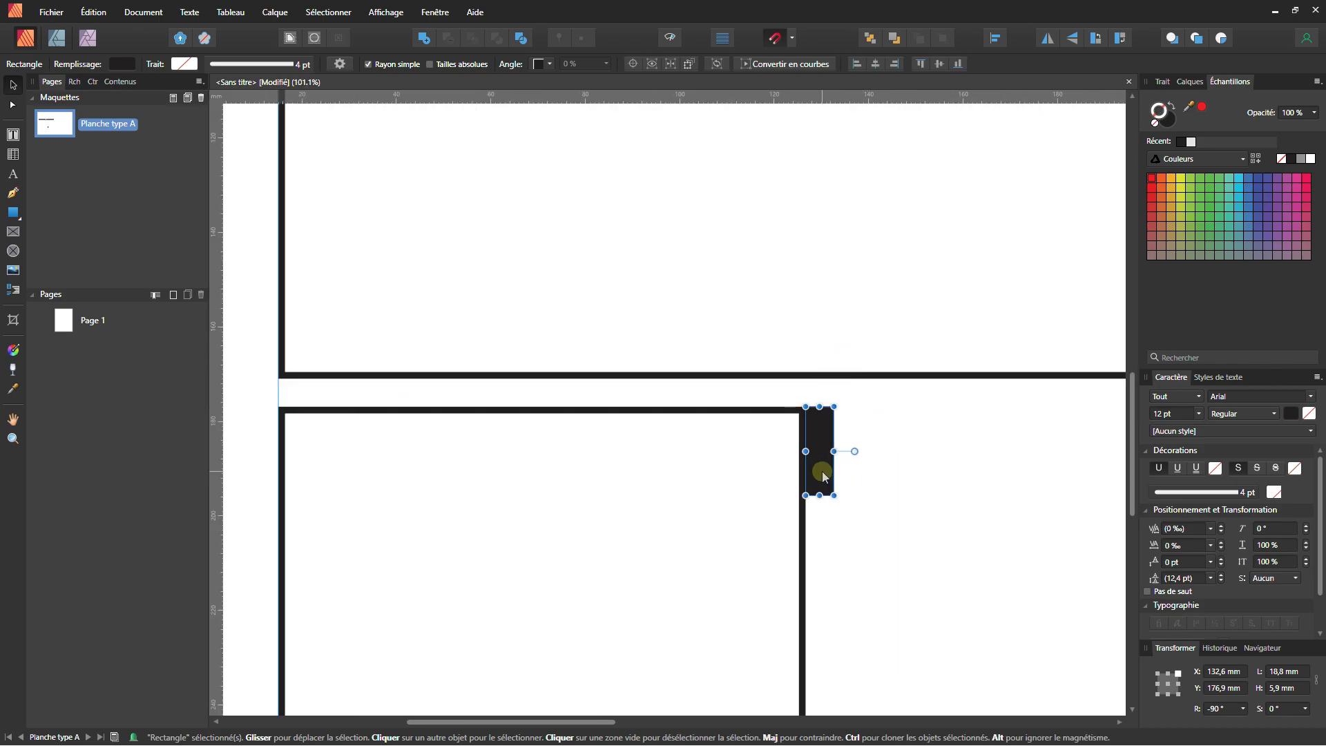
# Add a 68.3 × 87.5 mm panel between the spacer and the right margin, and remove the spacer
pyautogui.scroll(-2, 822, 471)
pyautogui.scroll(-3, 706, 459)
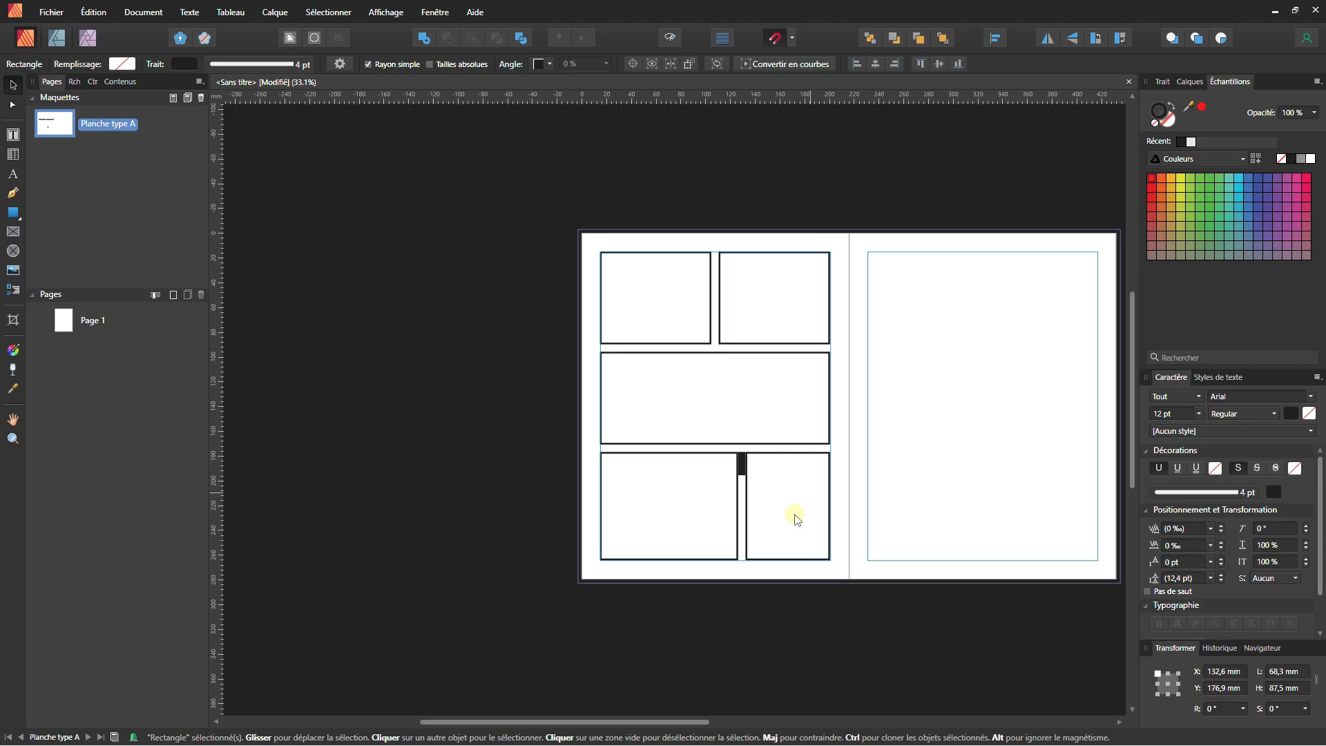
pyautogui.scroll(3, 717, 510)
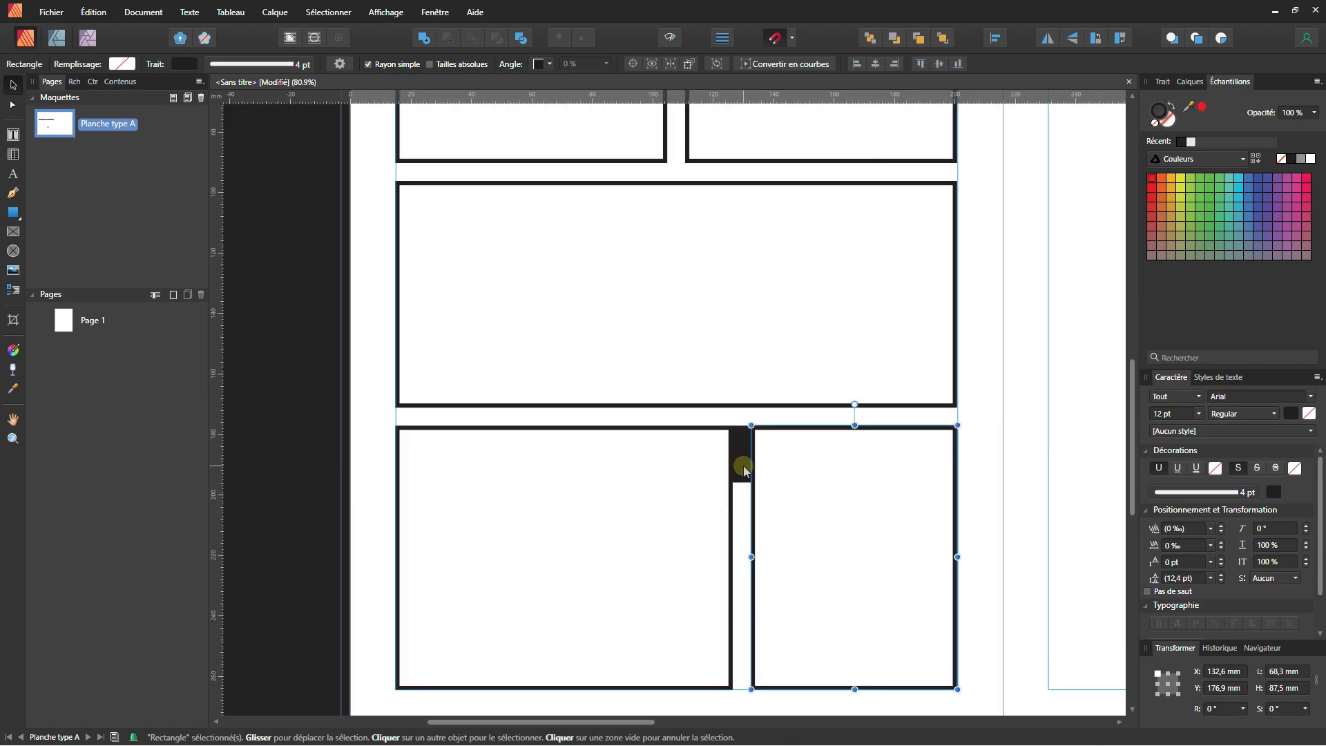
pyautogui.hotkey('ctrl', 'x')
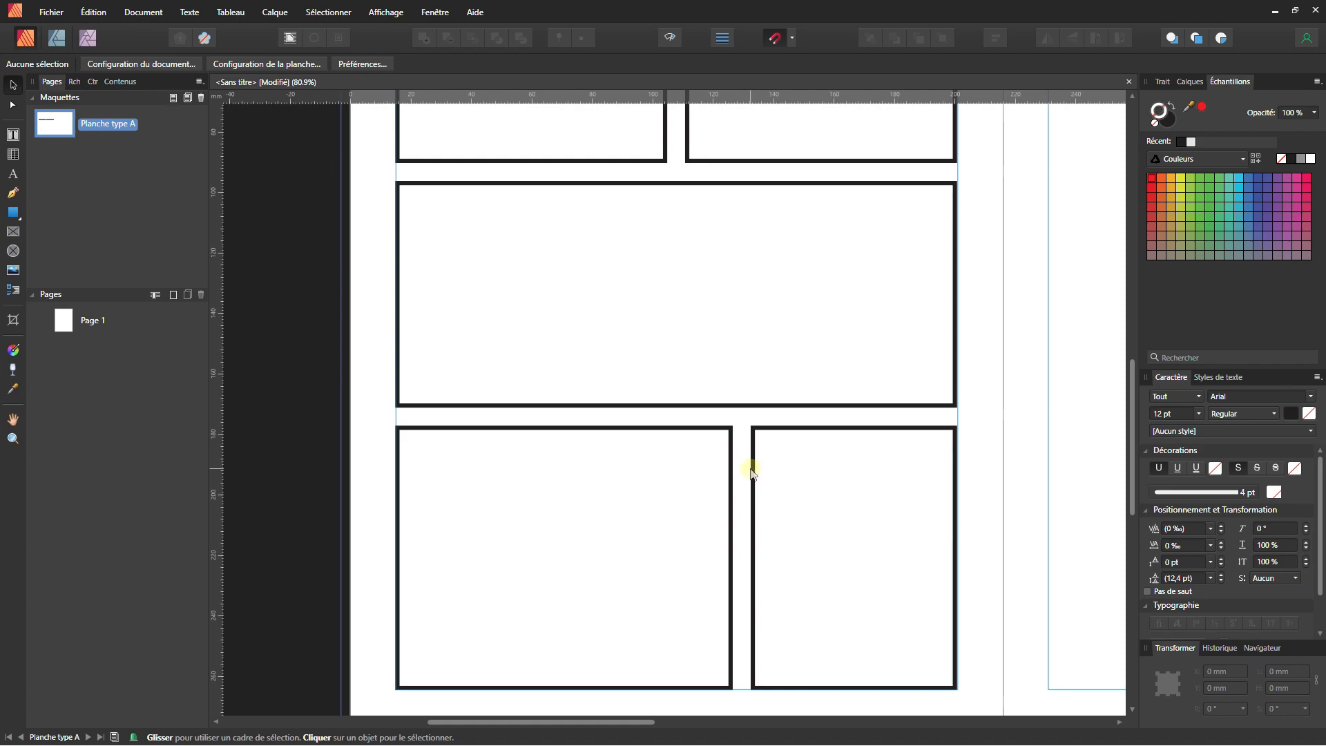
# Duplicate all five panels of the left page onto the right page, aligned to its margins at X 230.9 mm
pyautogui.scroll(-5, 752, 471)
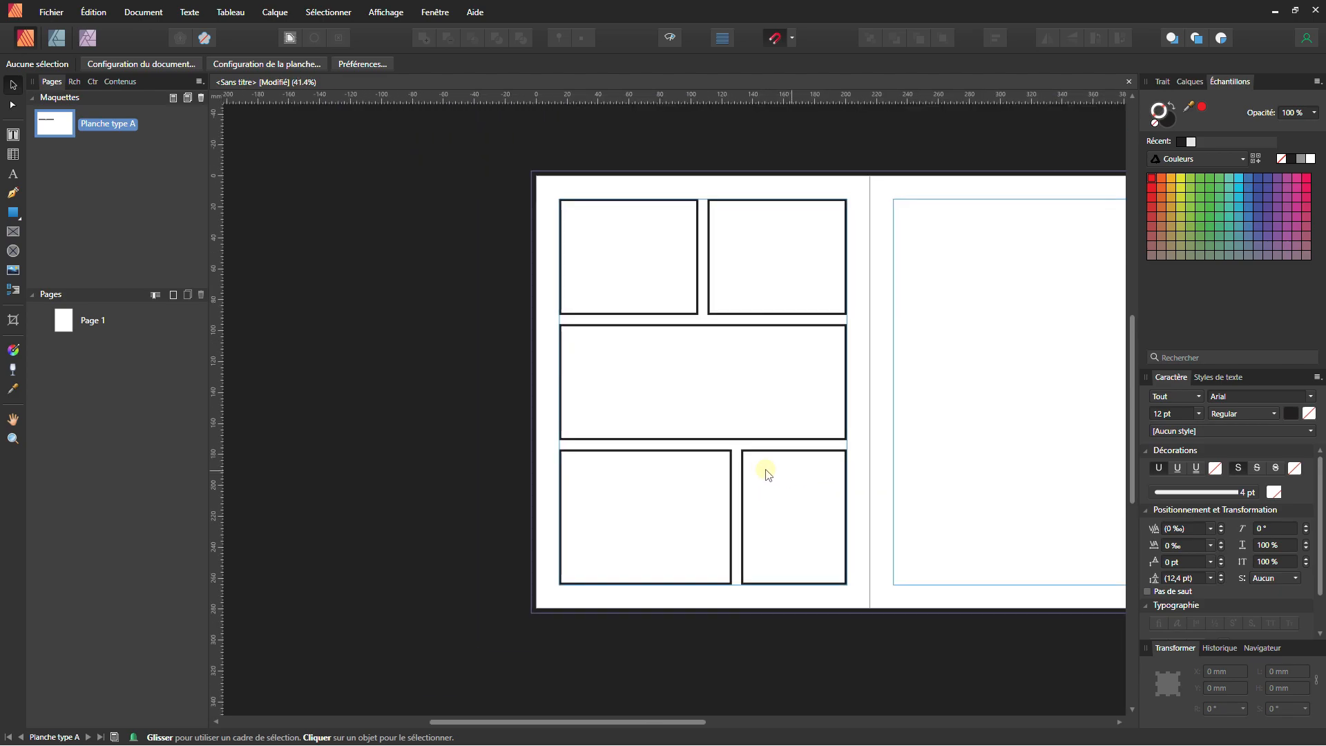
pyautogui.moveTo(456, 197); pyautogui.dragTo(791, 620)
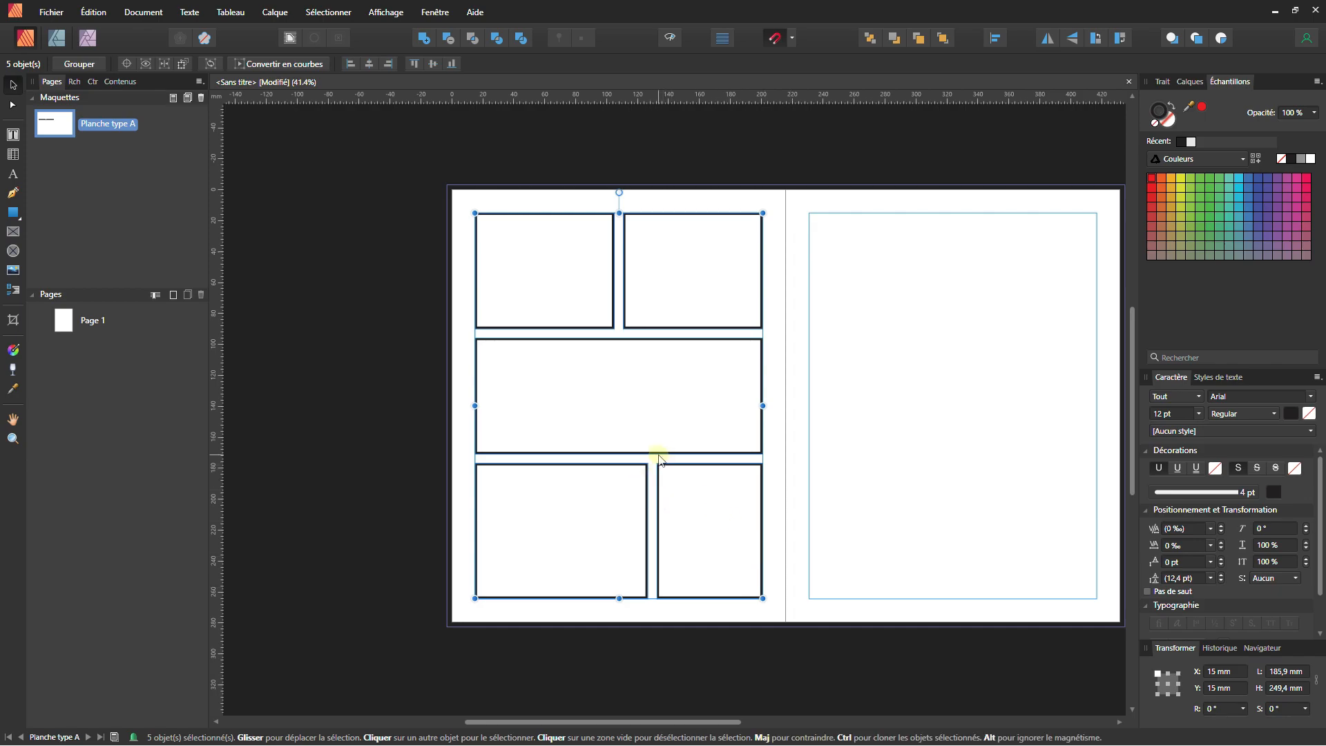
pyautogui.moveTo(659, 459); pyautogui.dragTo(994, 478)
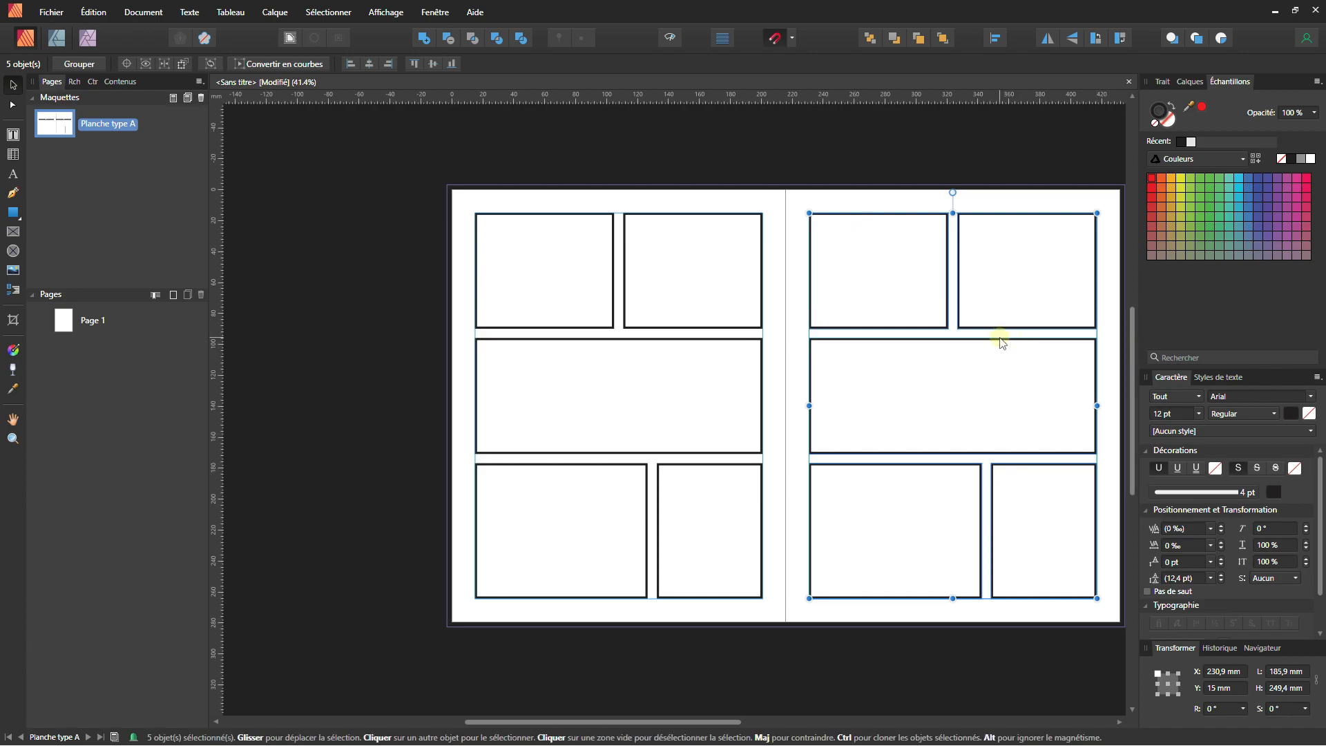
pyautogui.scroll(-1, 936, 376)
pyautogui.moveTo(934, 378); pyautogui.dragTo(854, 402)
pyautogui.scroll(2, 854, 403)
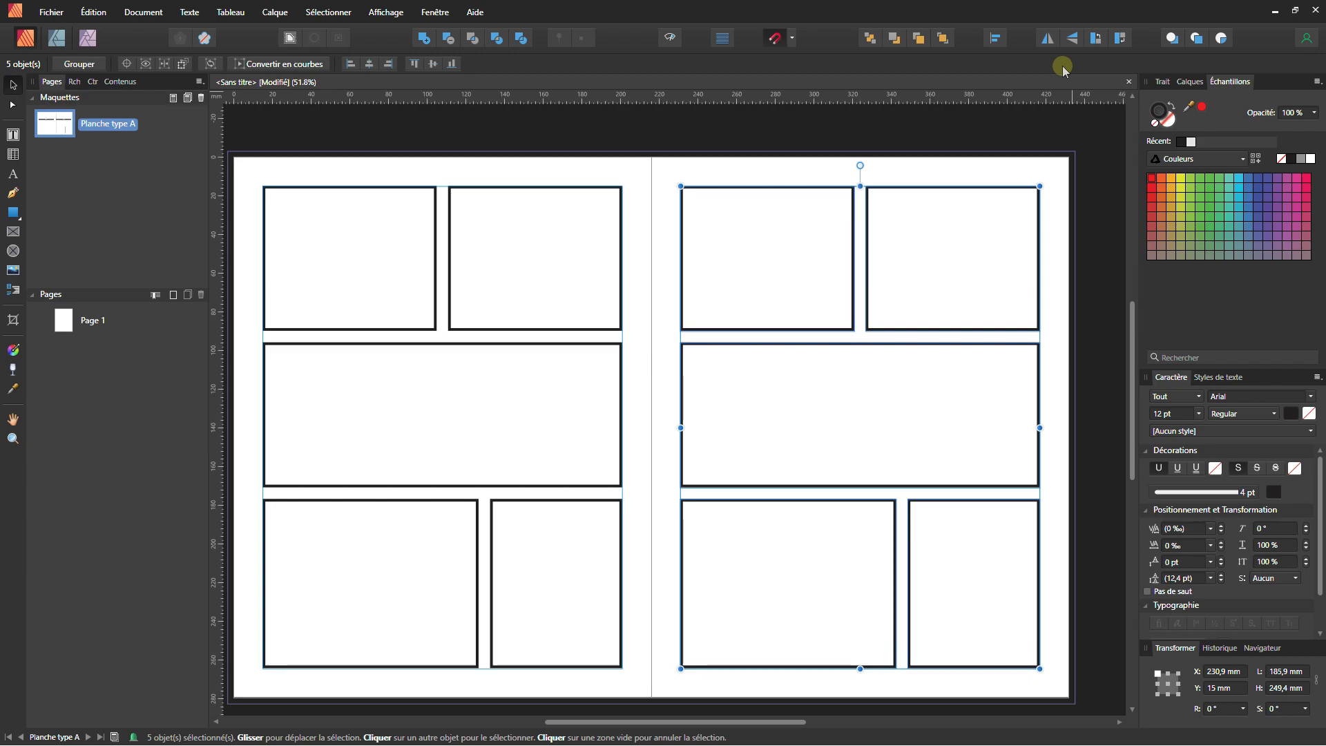
# Group the right page's five panels, flip the group horizontally, and deselect it
pyautogui.hotkey('ctrl', 'g')
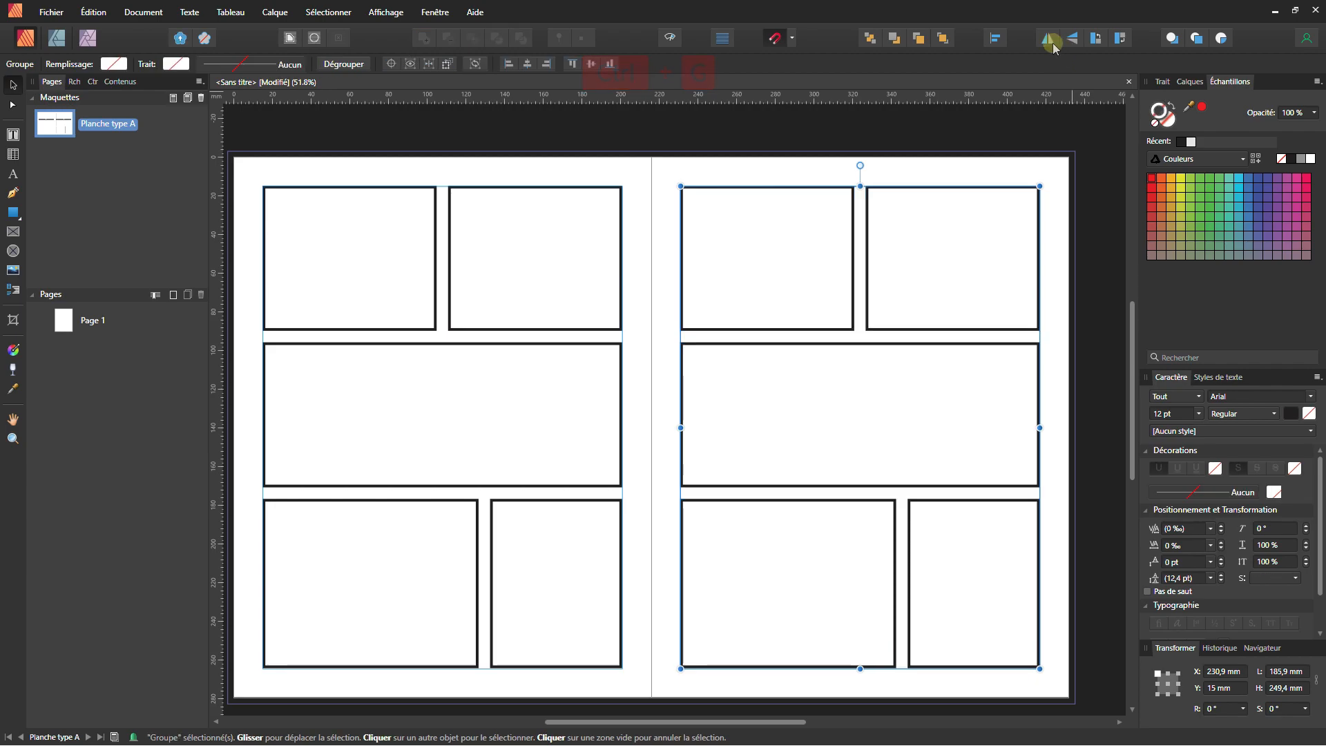
pyautogui.click(1049, 40)
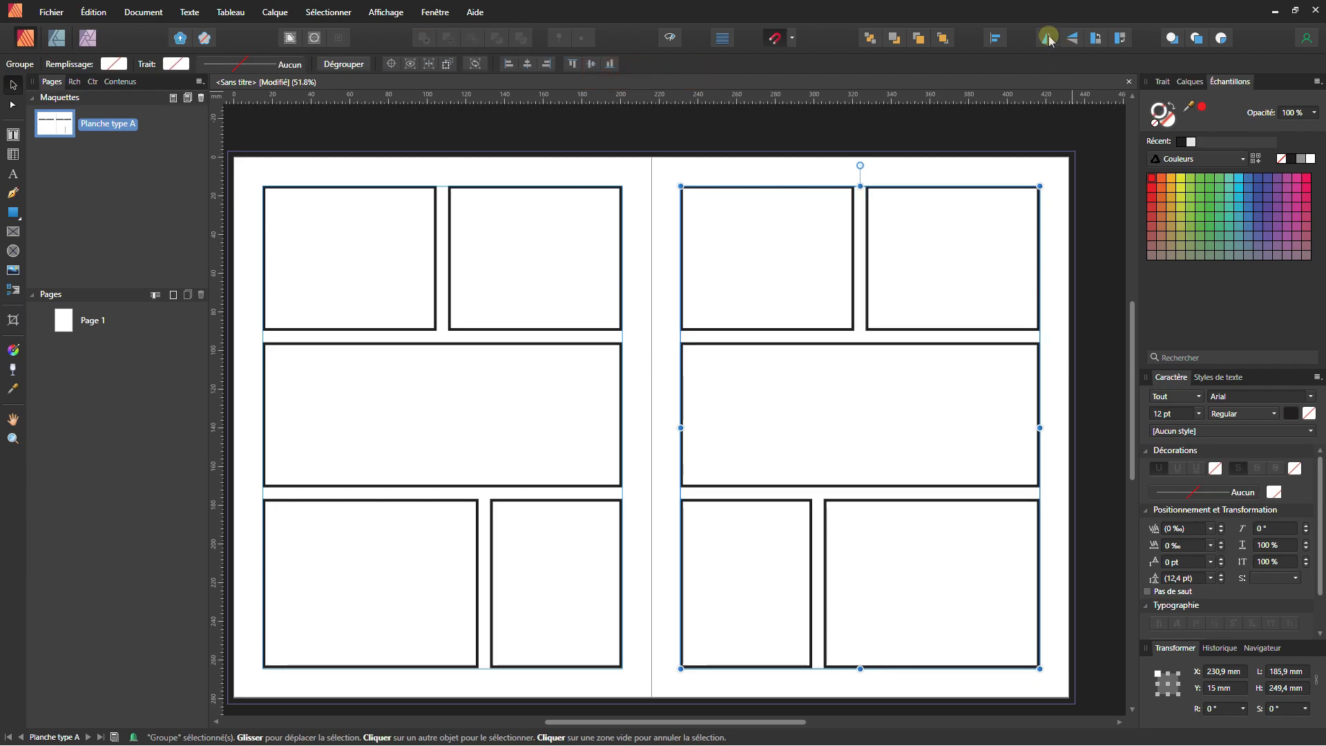
pyautogui.click(713, 589)
pyautogui.scroll(-1, 797, 535)
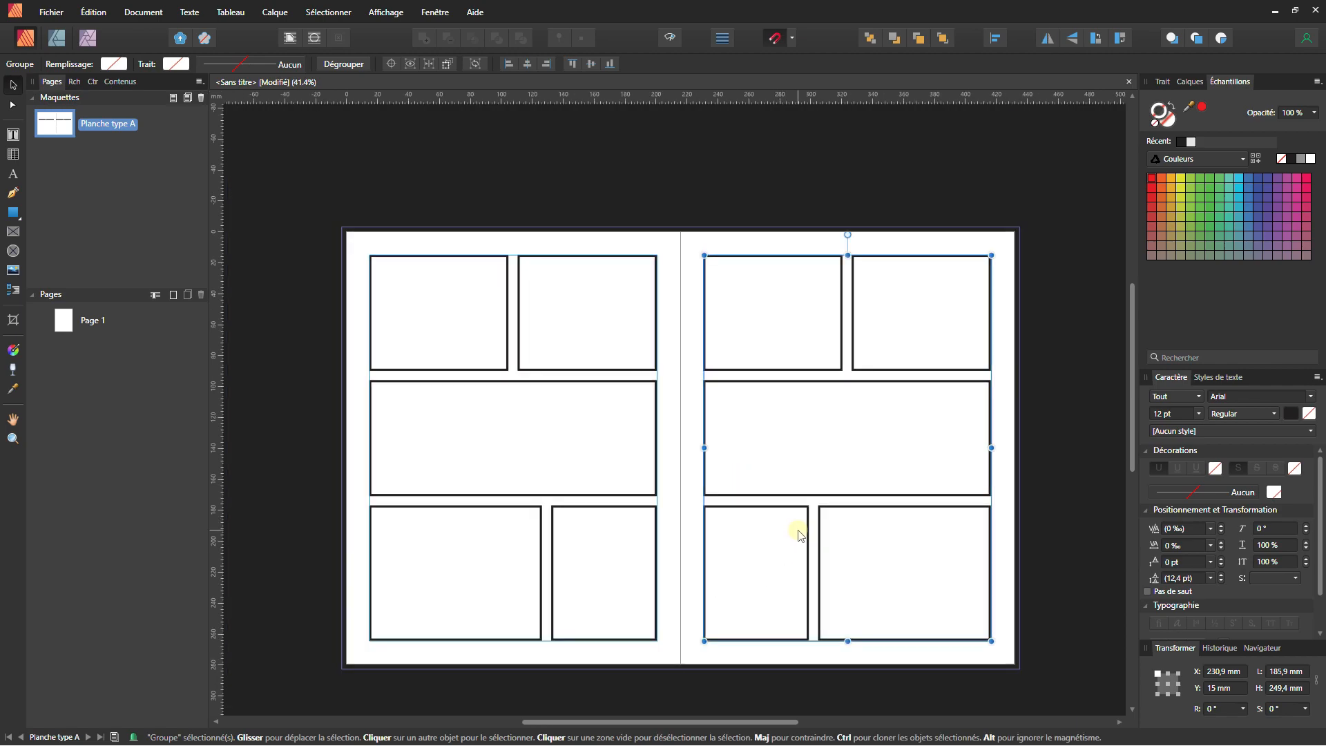
pyautogui.click(671, 560)
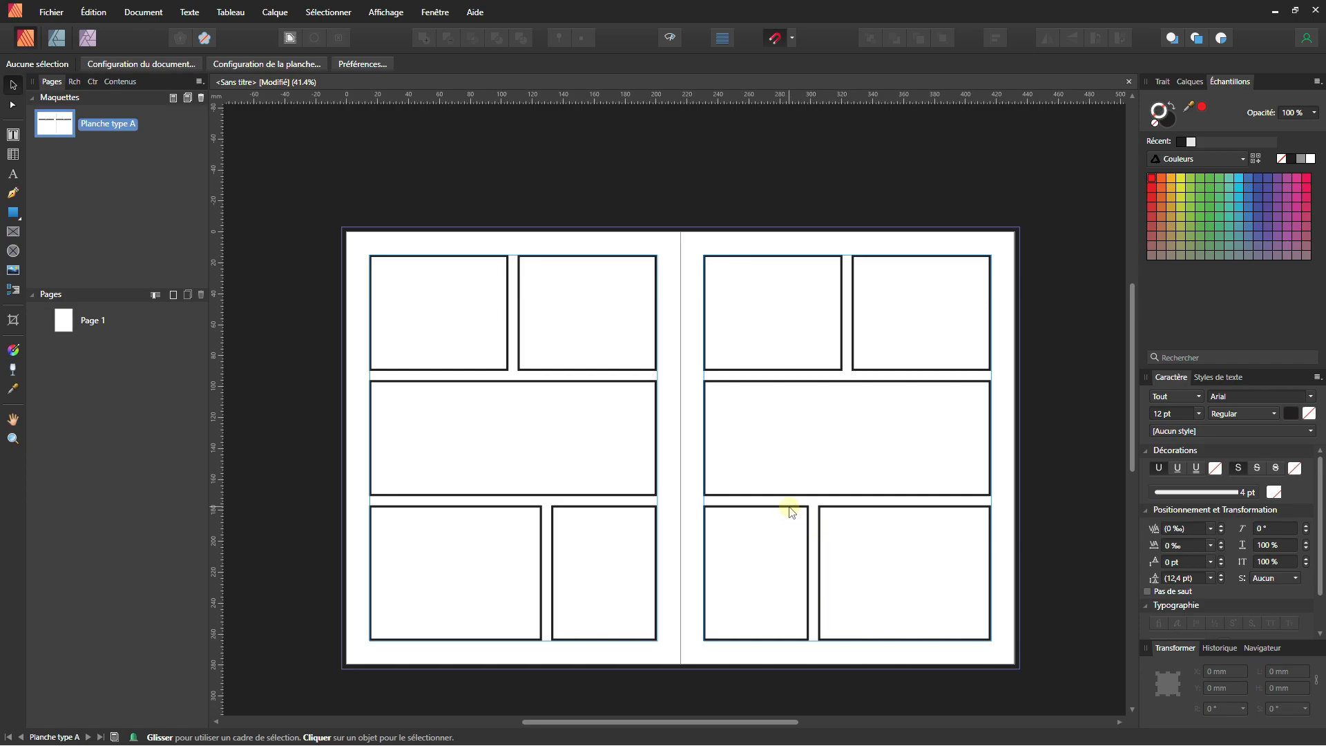
# Duplicate the master spread Planche type A
pyautogui.rightClick(58, 127)
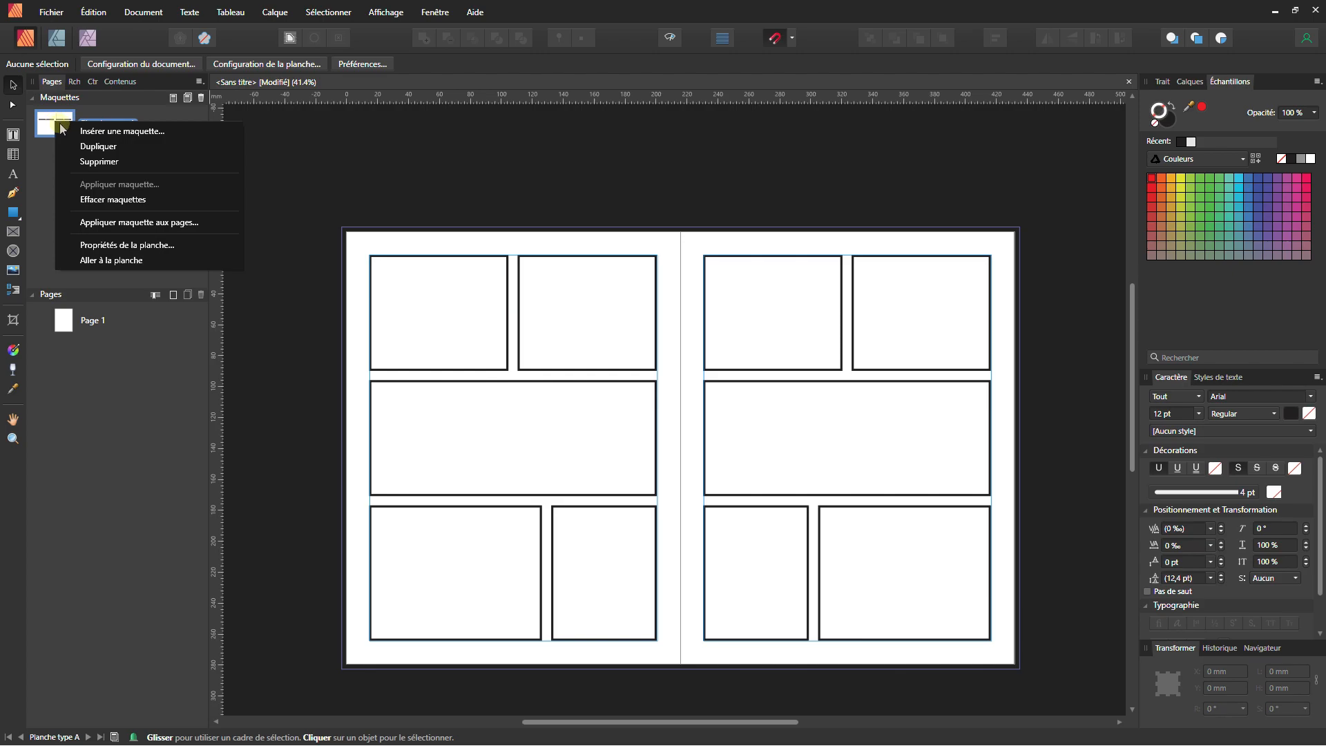
pyautogui.click(83, 147)
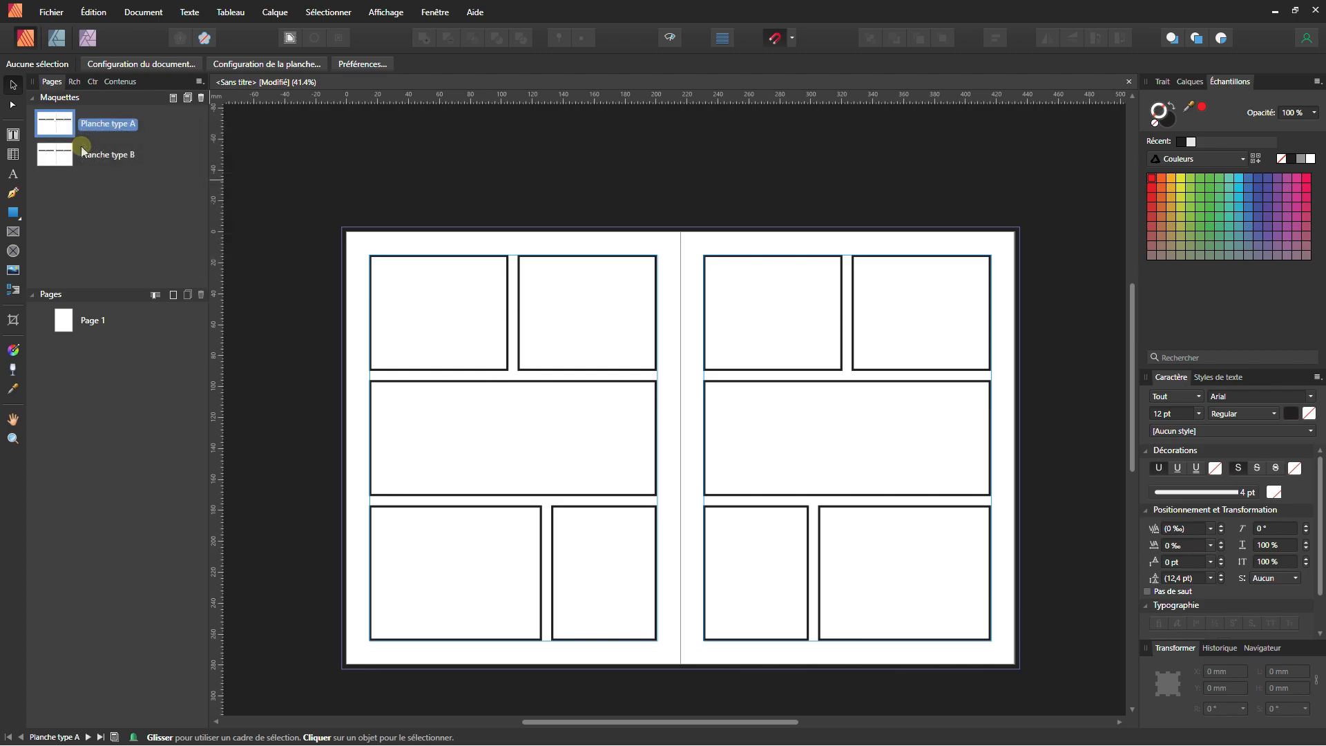
# Open the master spread Planche type B and delete all its panels on both pages
pyautogui.doubleClick(65, 161)
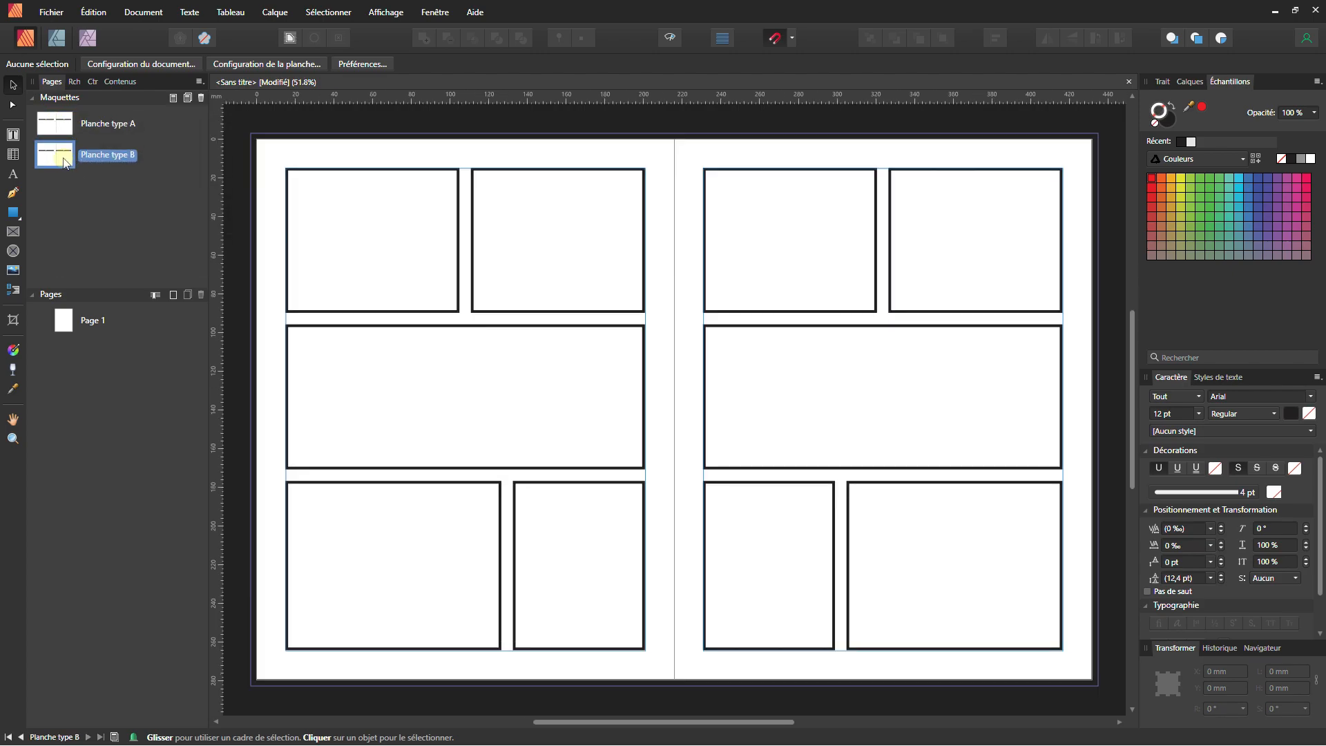
pyautogui.click(511, 314)
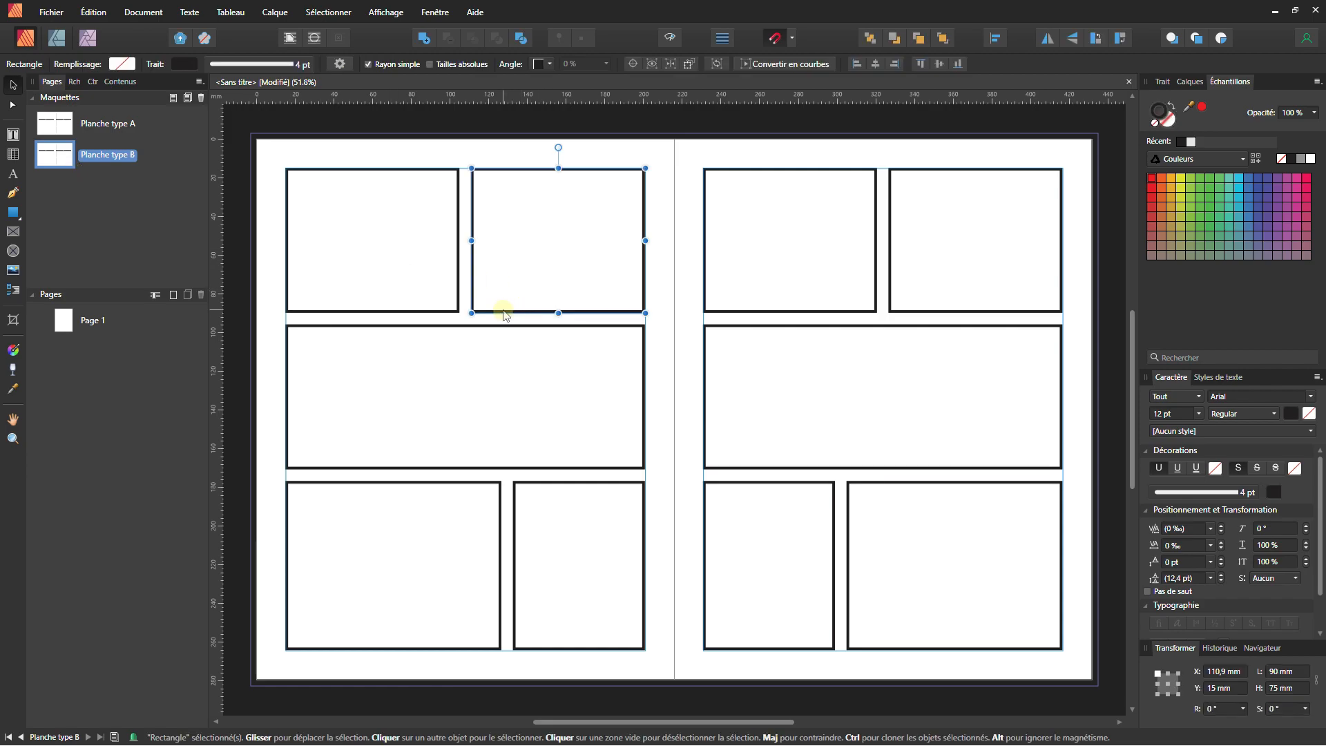
pyautogui.press('Delete')
pyautogui.click(453, 308)
pyautogui.press('Delete')
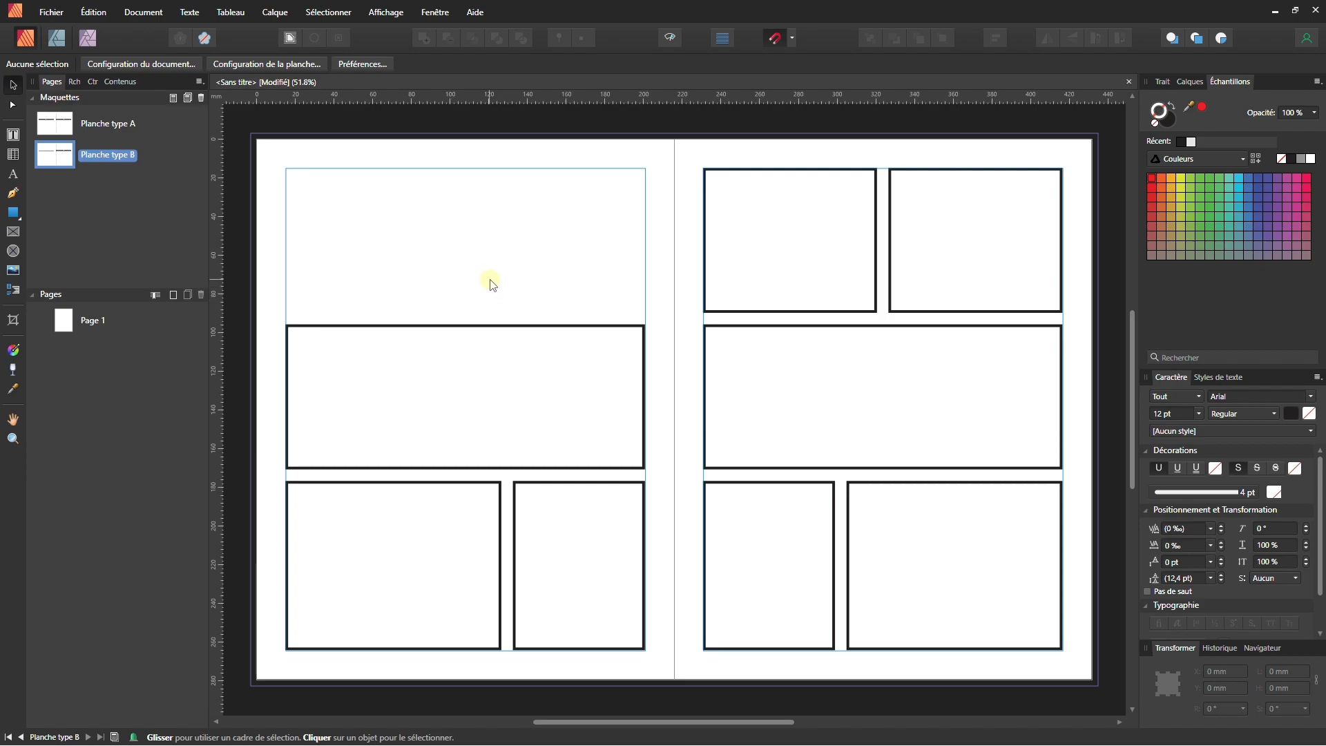
pyautogui.scroll(-2, 492, 285)
pyautogui.moveTo(334, 184); pyautogui.dragTo(908, 590)
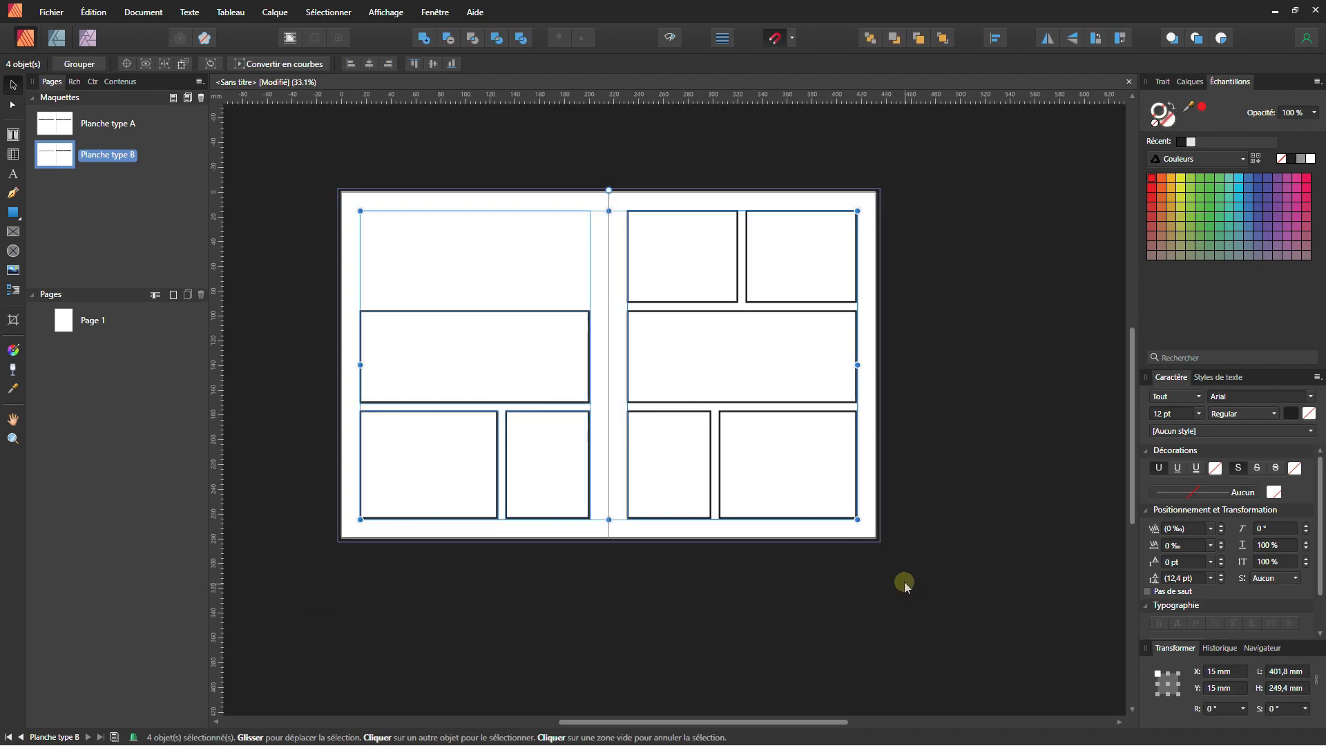
pyautogui.press('Delete')
pyautogui.scroll(2, 473, 323)
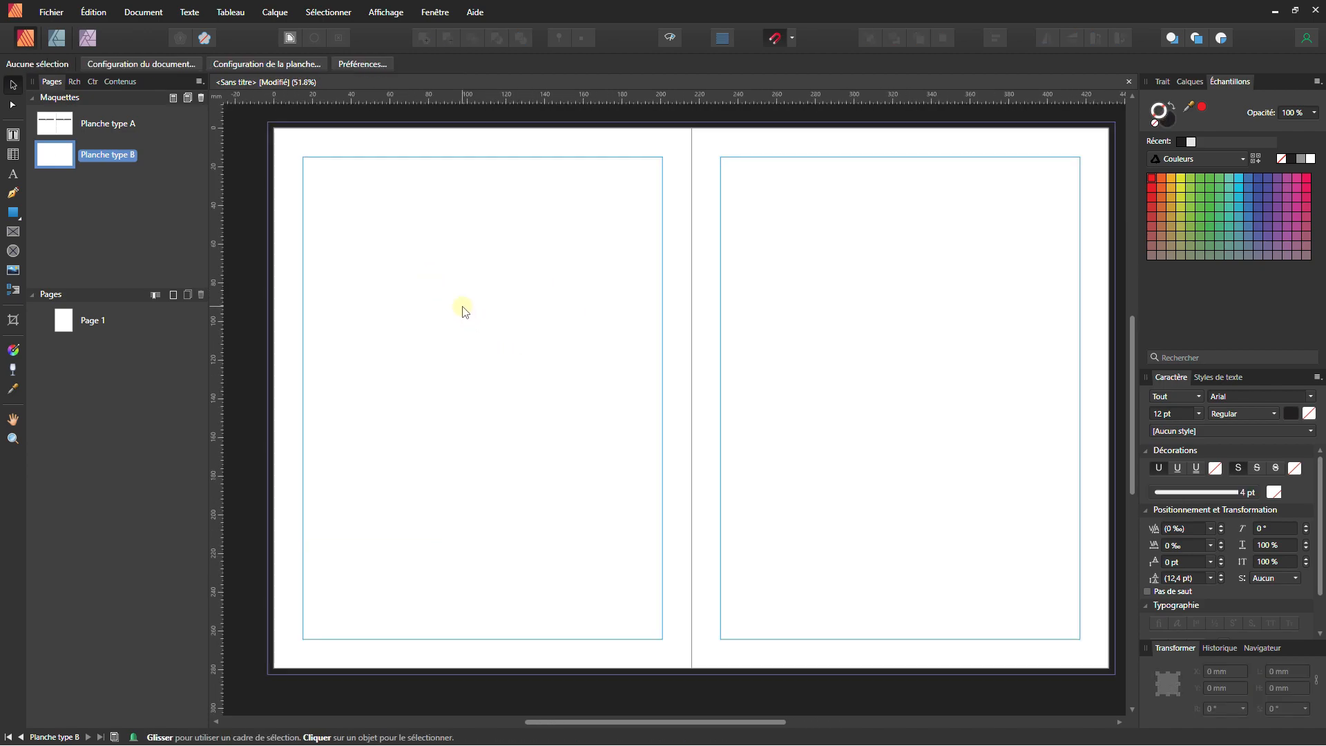
# Draw a 75 × 75 mm trapezoid in the upper-left corner of the left page's margins at X 15 mm, Y 15 mm
pyautogui.click(14, 212)
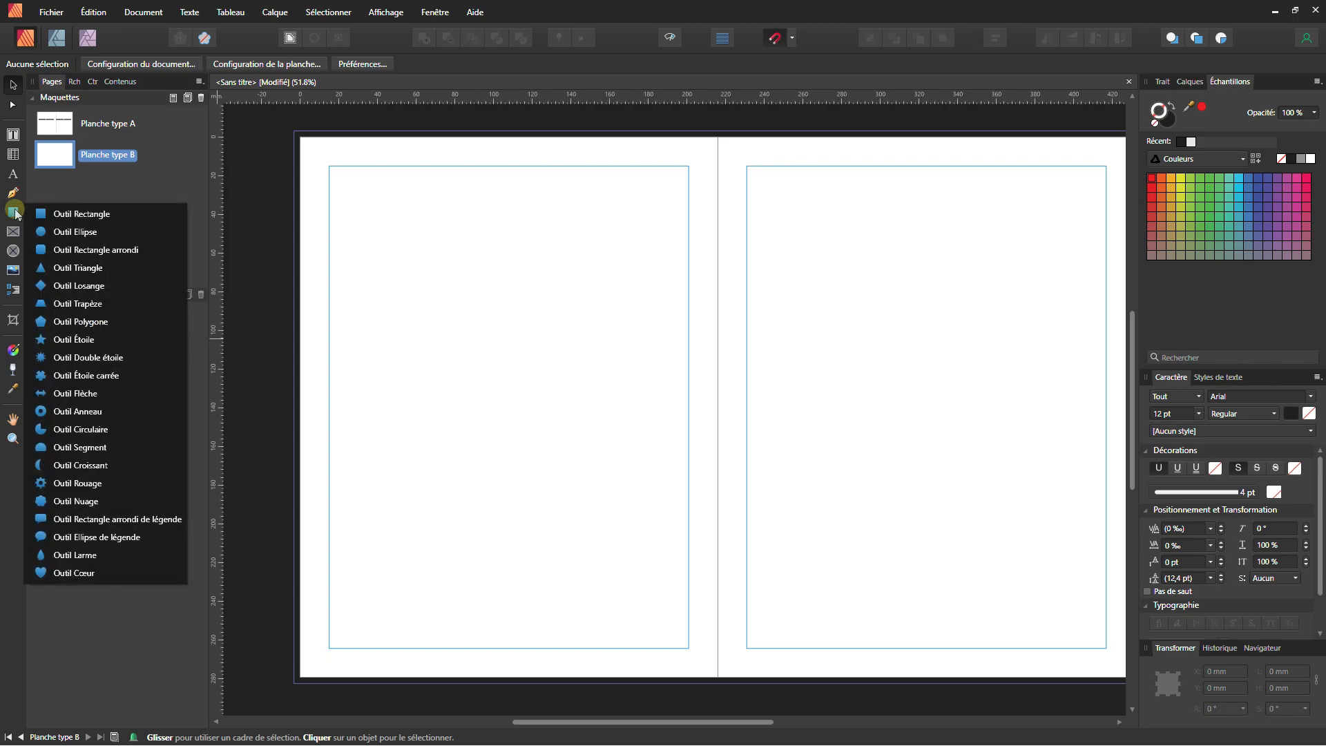
pyautogui.click(78, 303)
pyautogui.moveTo(329, 168); pyautogui.dragTo(477, 307)
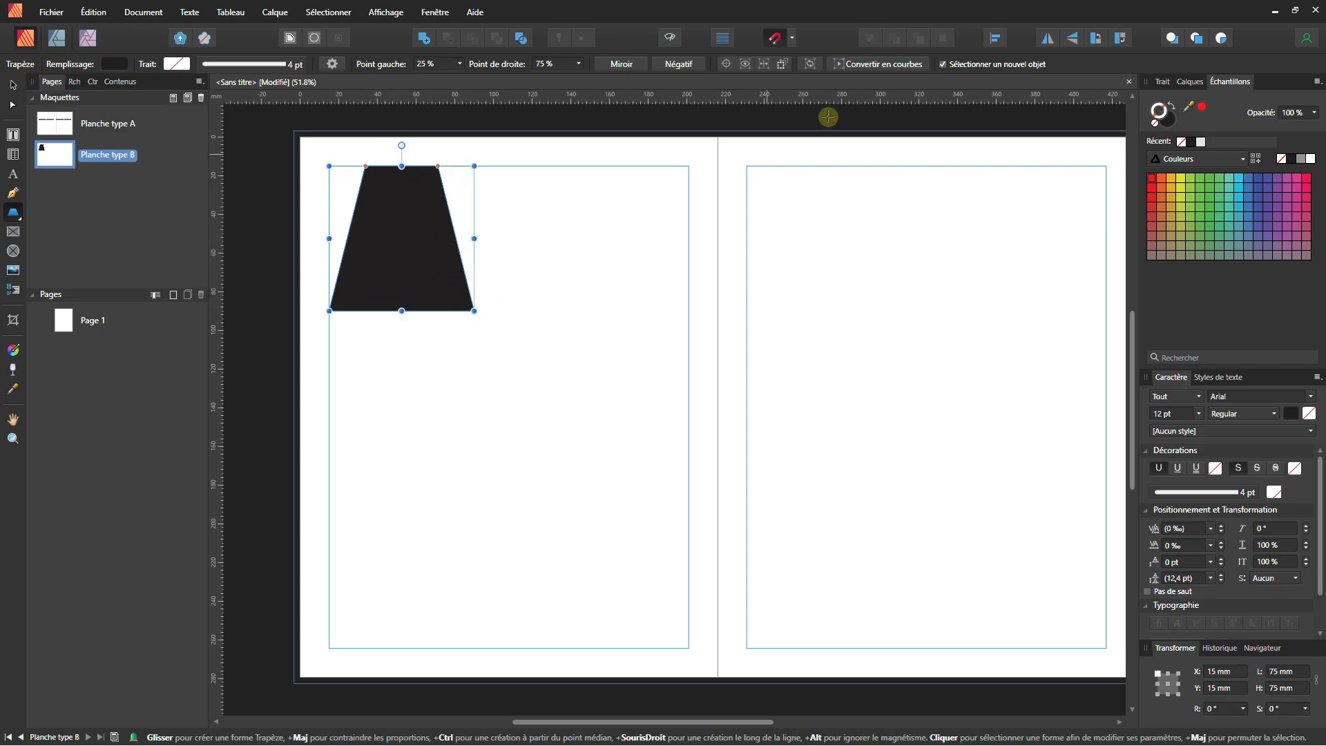
# Swap the trapezoid's fill and stroke colours to make it an unfilled panel with a black 4 pt outline
pyautogui.click(1162, 83)
pyautogui.click(1188, 81)
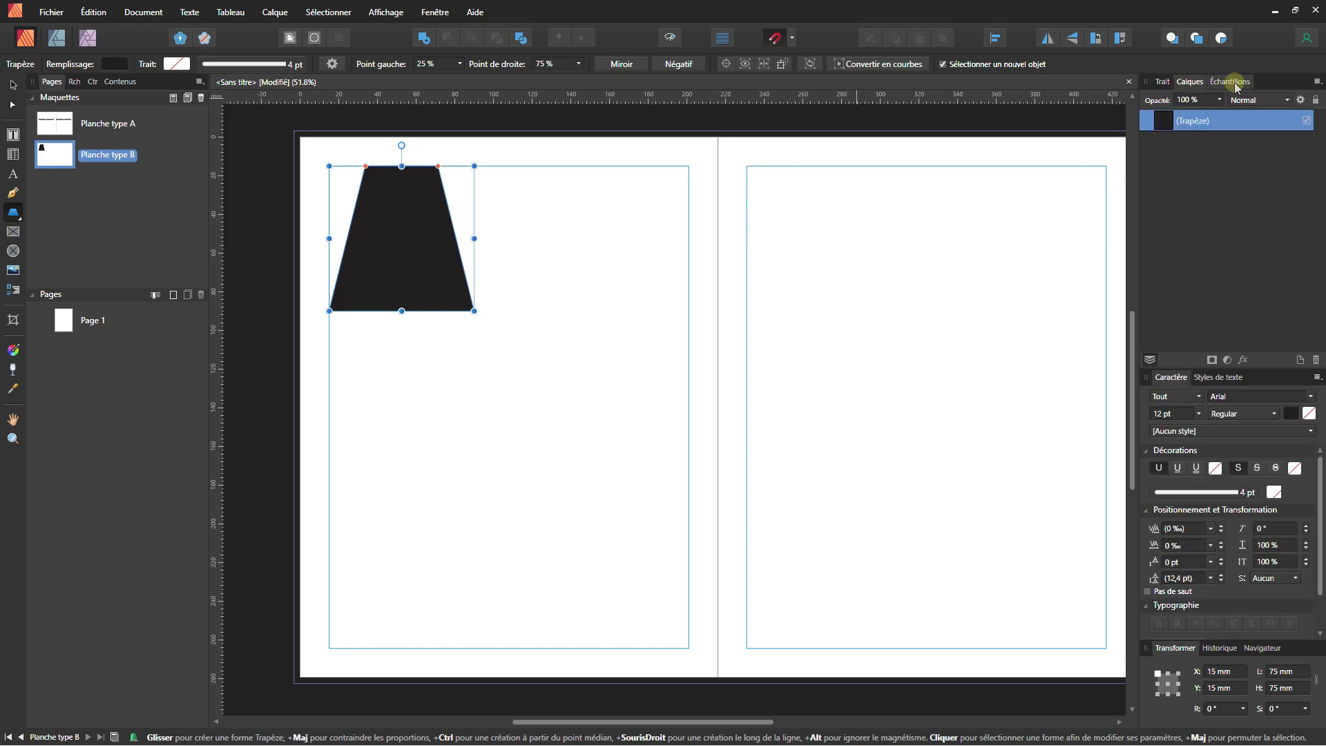
pyautogui.click(1229, 82)
pyautogui.click(1170, 102)
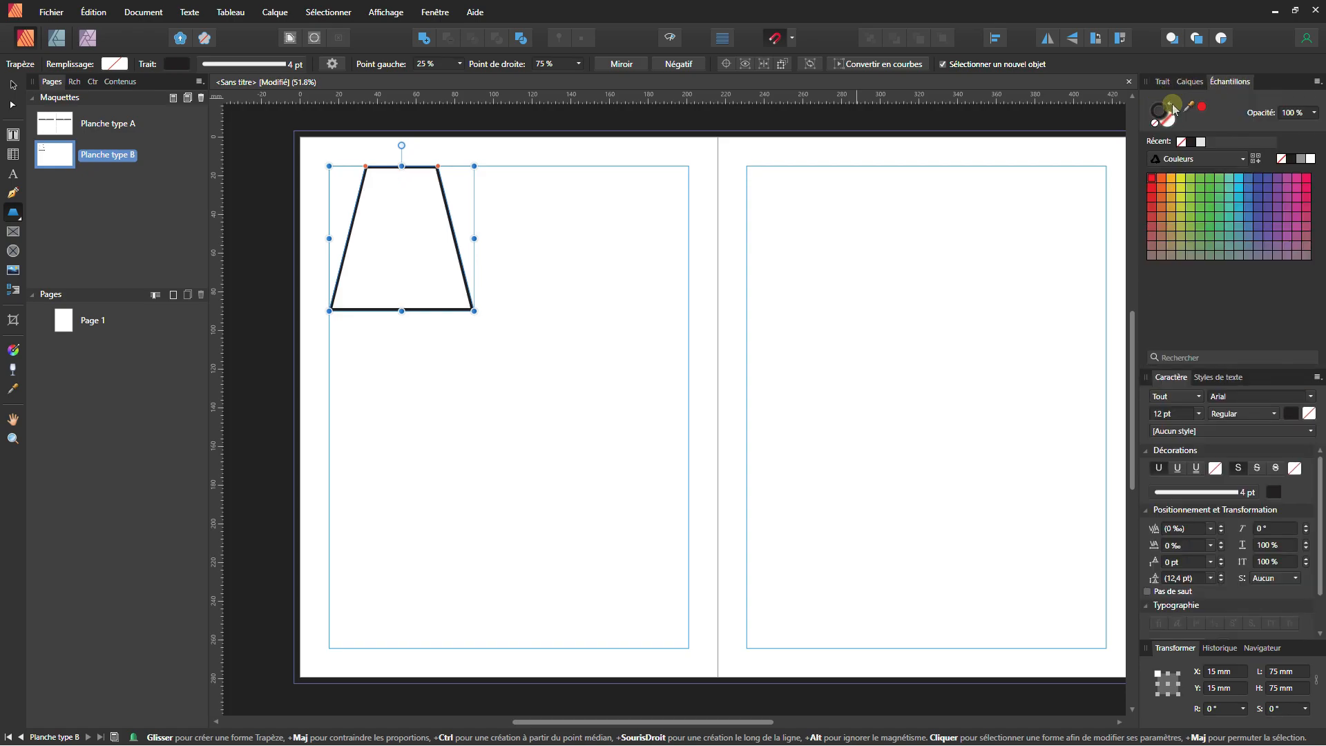
pyautogui.click(1162, 82)
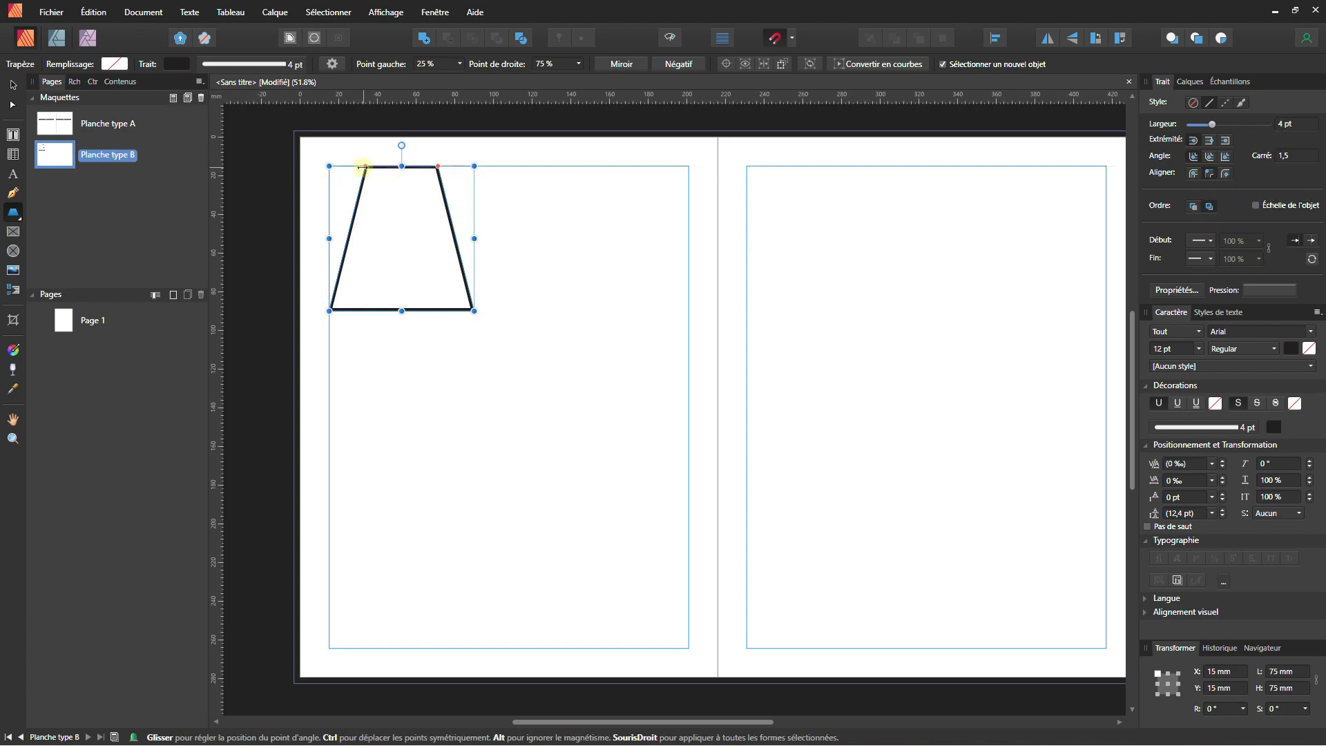
# Make the trapezoid's left side vertical with a left point of 0 %, keeping the slanted right side
pyautogui.moveTo(364, 167); pyautogui.dragTo(327, 166)
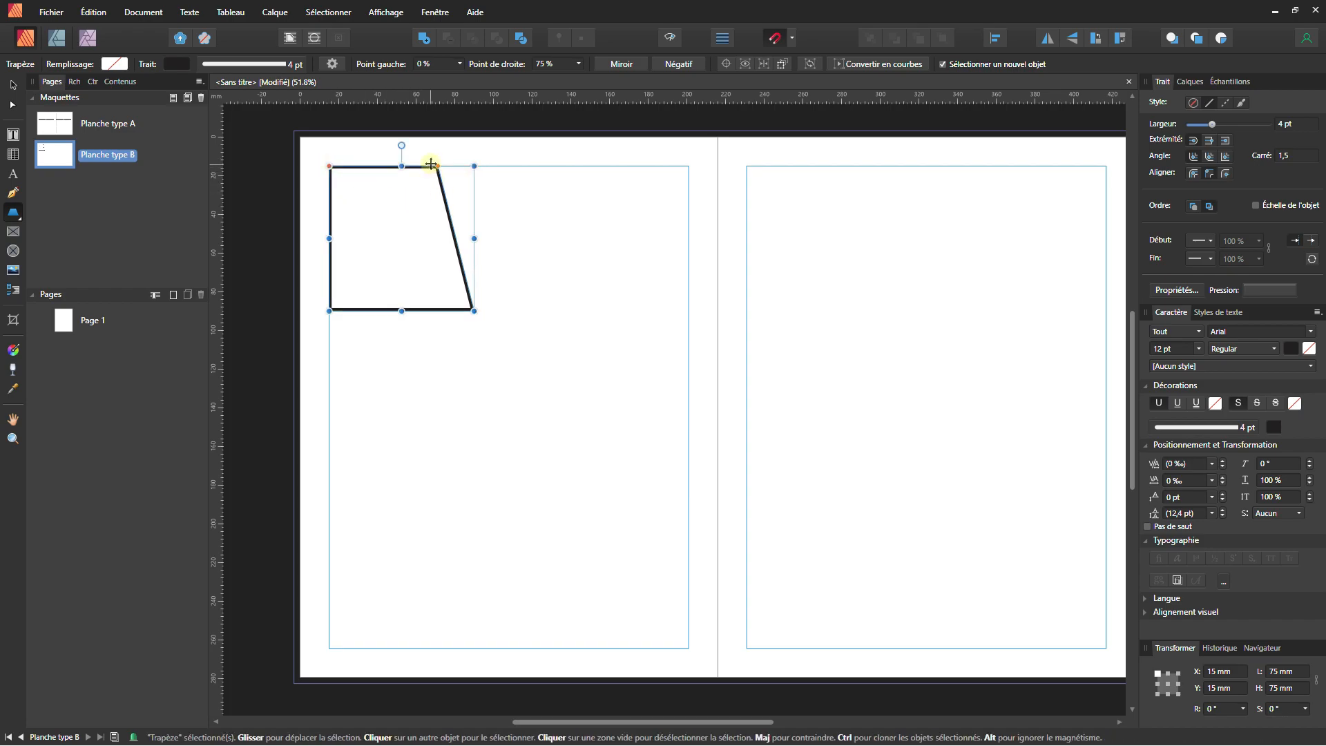
pyautogui.moveTo(429, 167)
pyautogui.mouseDown()
pyautogui.moveTo(411, 166)
pyautogui.moveTo(458, 167)
pyautogui.moveTo(440, 167)
pyautogui.mouseUp()
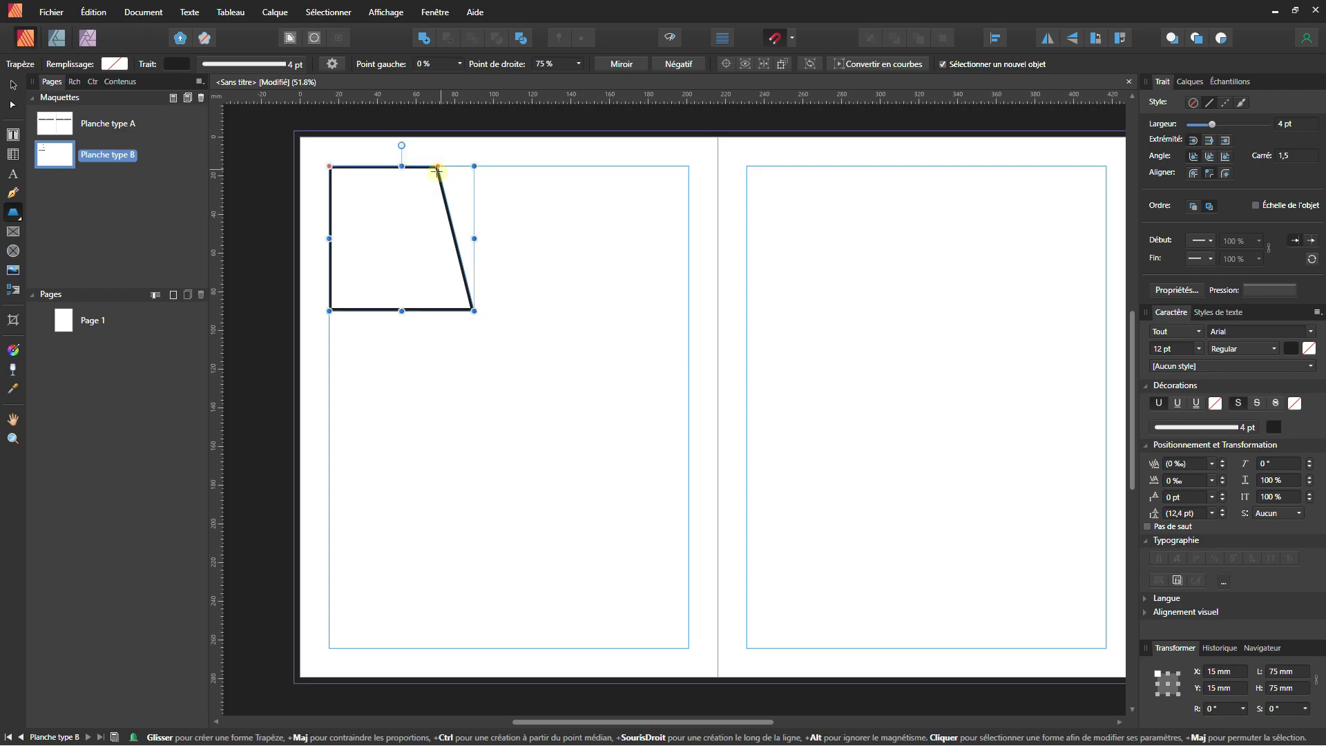
# Duplicate the slanted panel against the left page's right margin at X 125.9 mm and flip the copy horizontally
pyautogui.click(12, 84)
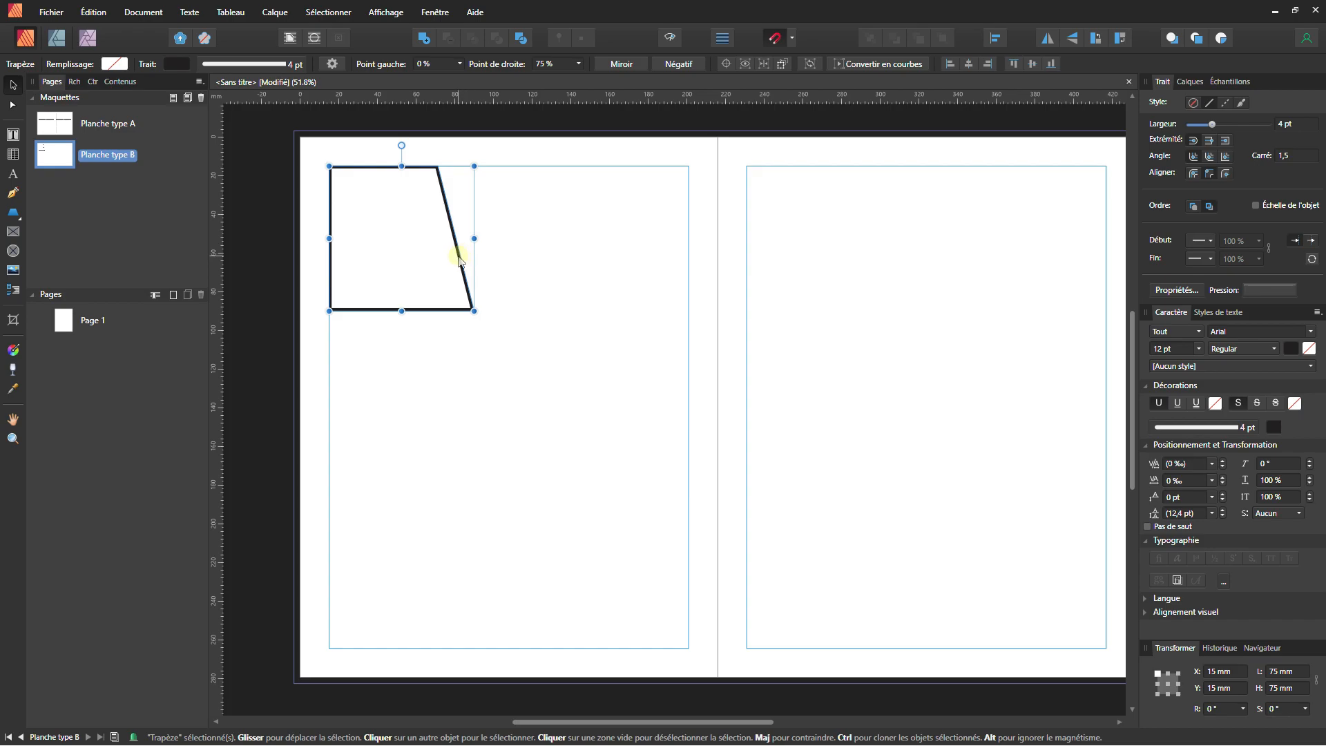
pyautogui.moveTo(476, 261); pyautogui.dragTo(672, 262)
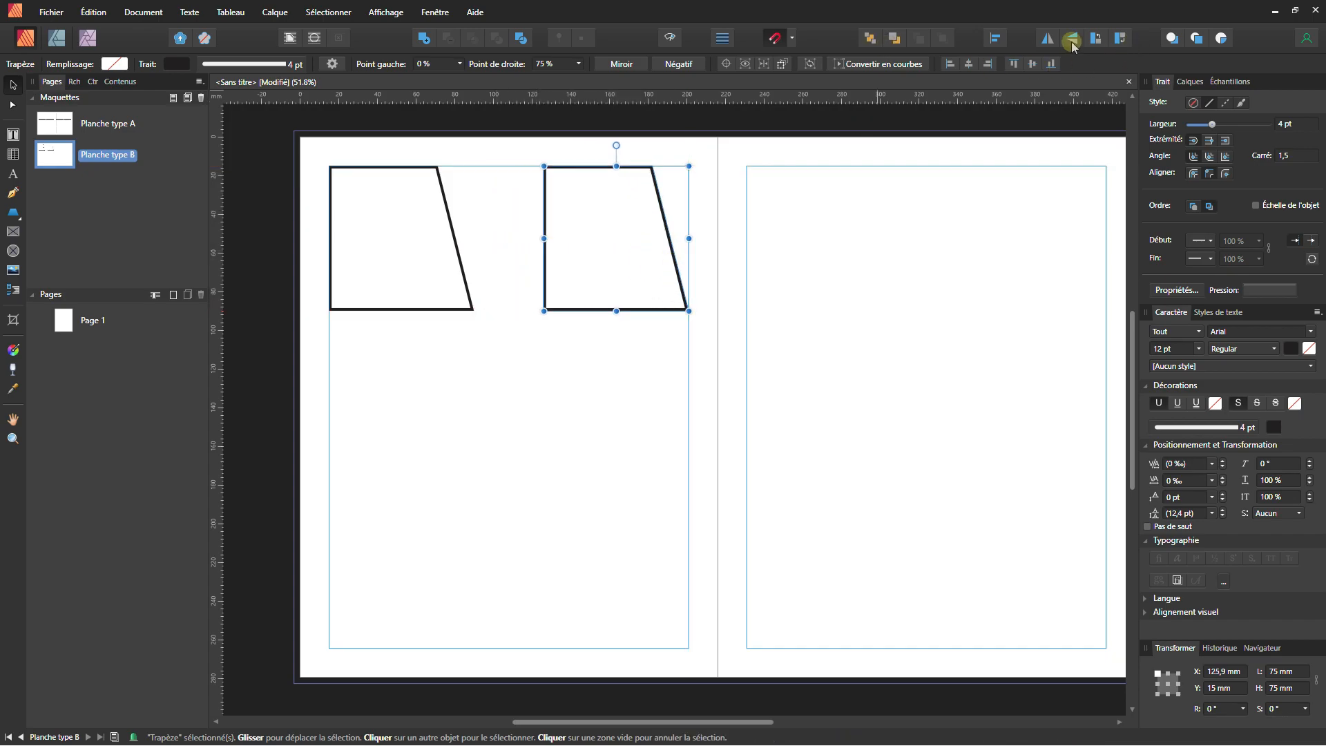
pyautogui.click(1049, 40)
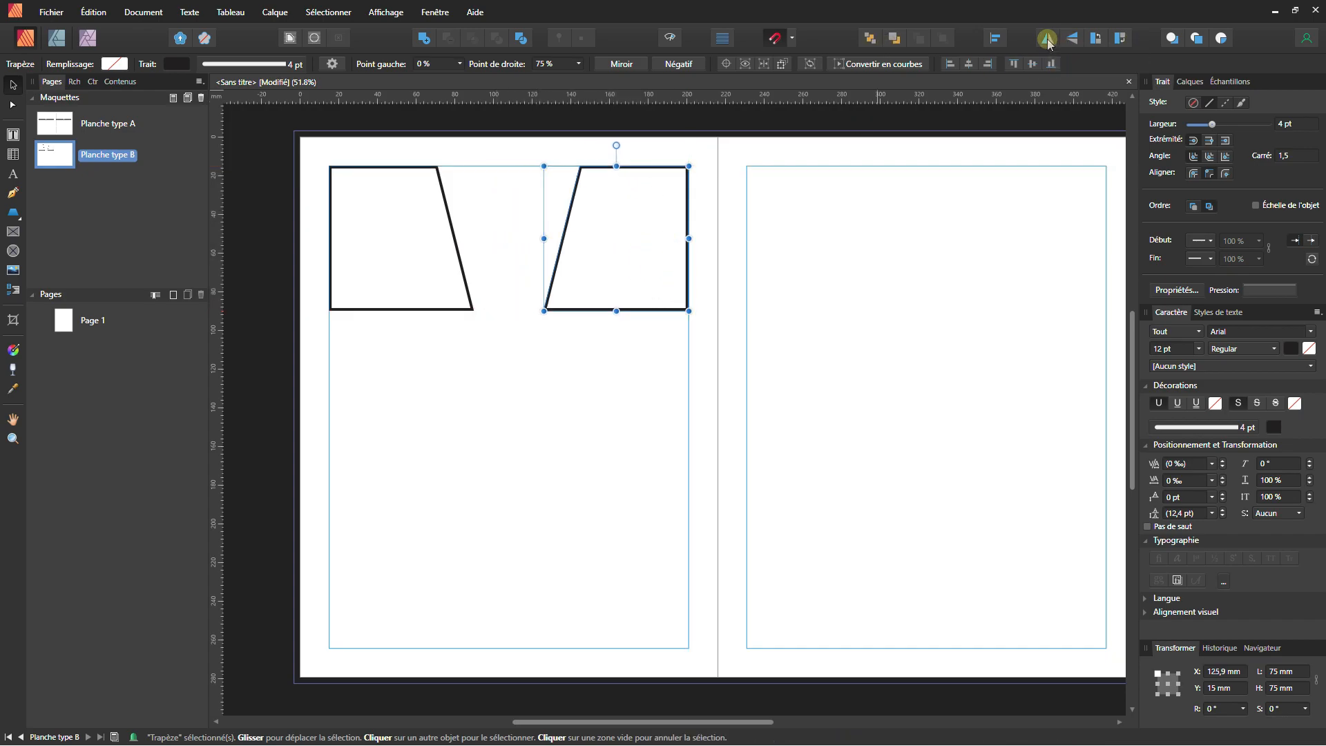
# Reverse the copy's slant by squaring it, flipping it vertically, and setting its right point to 75 %
pyautogui.press('a')
pyautogui.moveTo(580, 167); pyautogui.dragTo(477, 166)
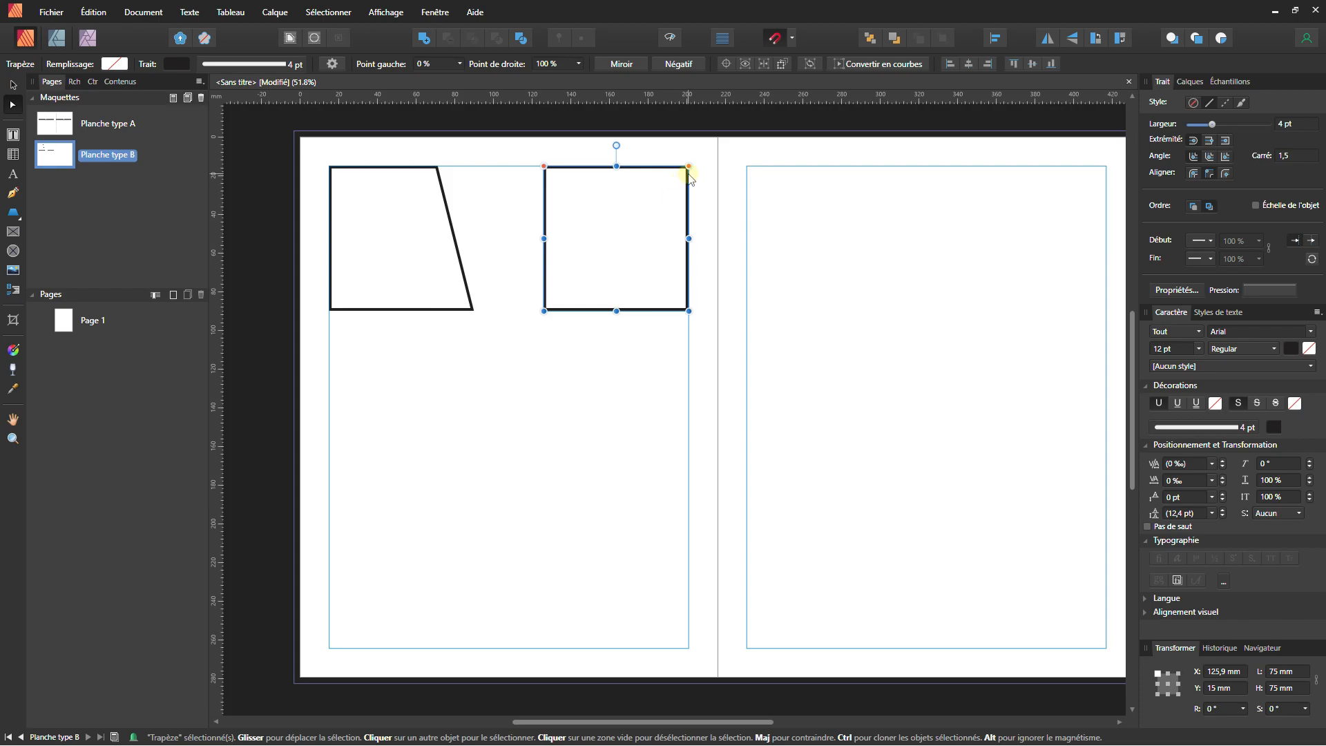
pyautogui.click(1074, 39)
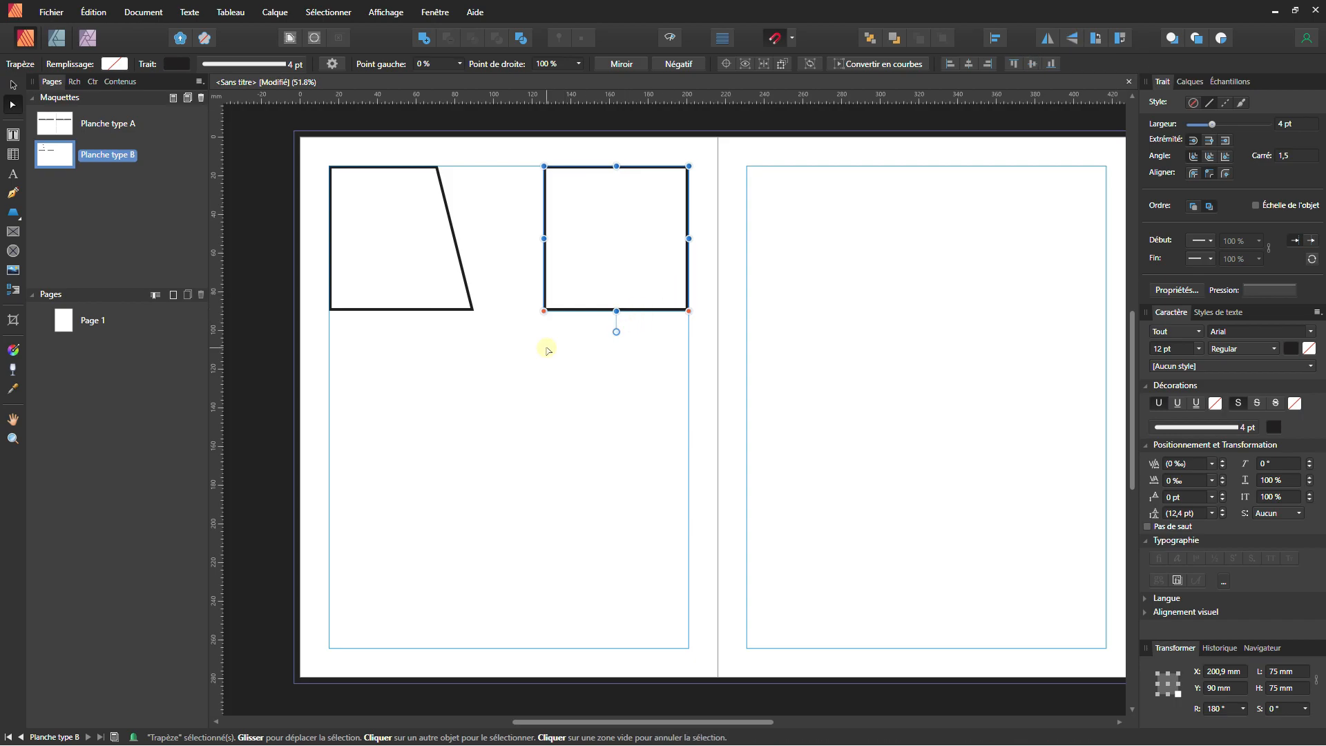
pyautogui.moveTo(545, 310); pyautogui.dragTo(581, 311)
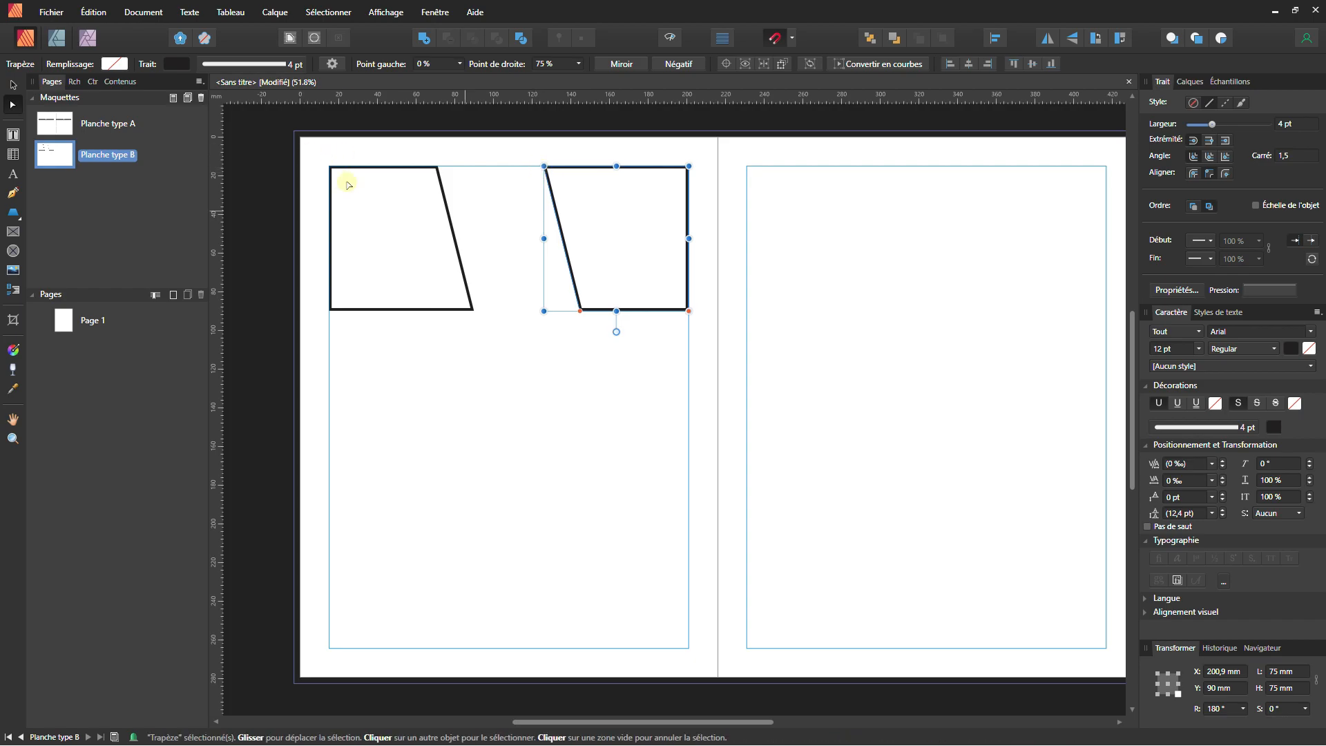
# Widen the copied panel toward the first one to about 120.3 mm and set its right point to 85 %
pyautogui.moveTo(544, 239); pyautogui.dragTo(458, 239)
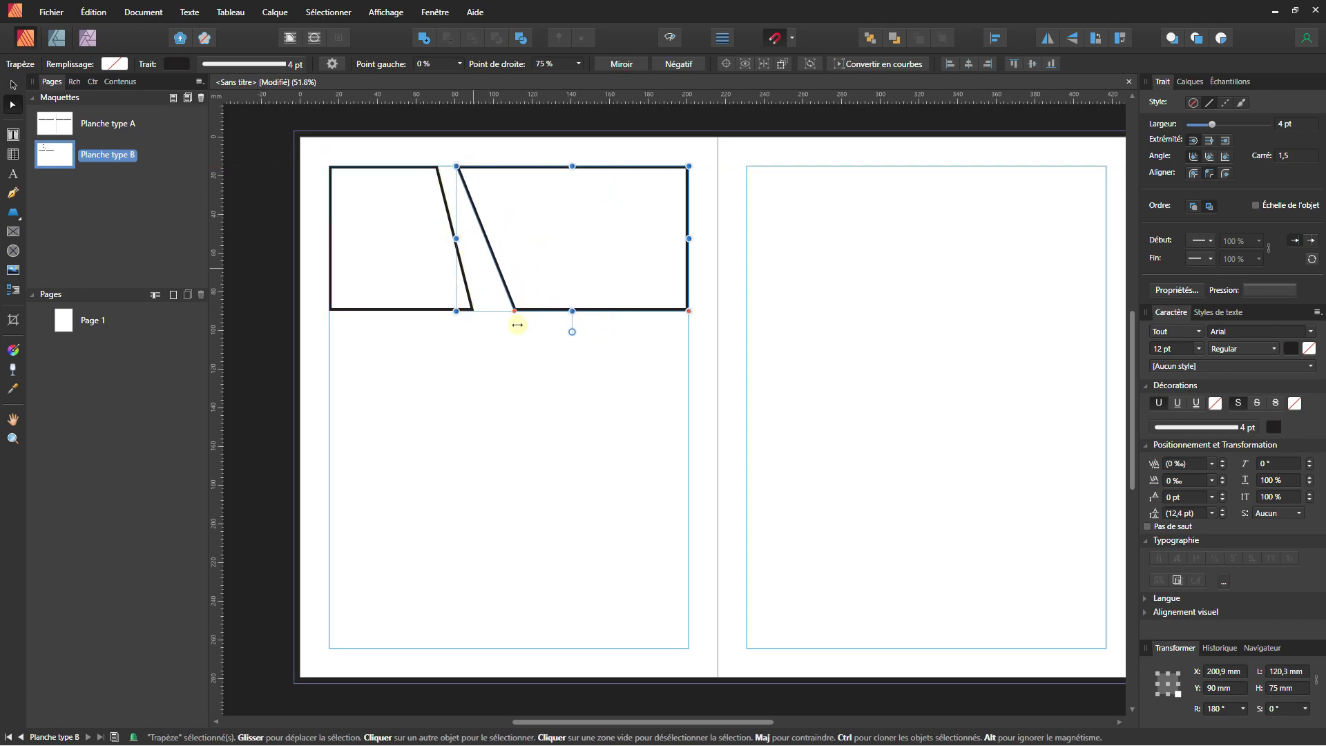
pyautogui.moveTo(510, 313); pyautogui.dragTo(493, 311)
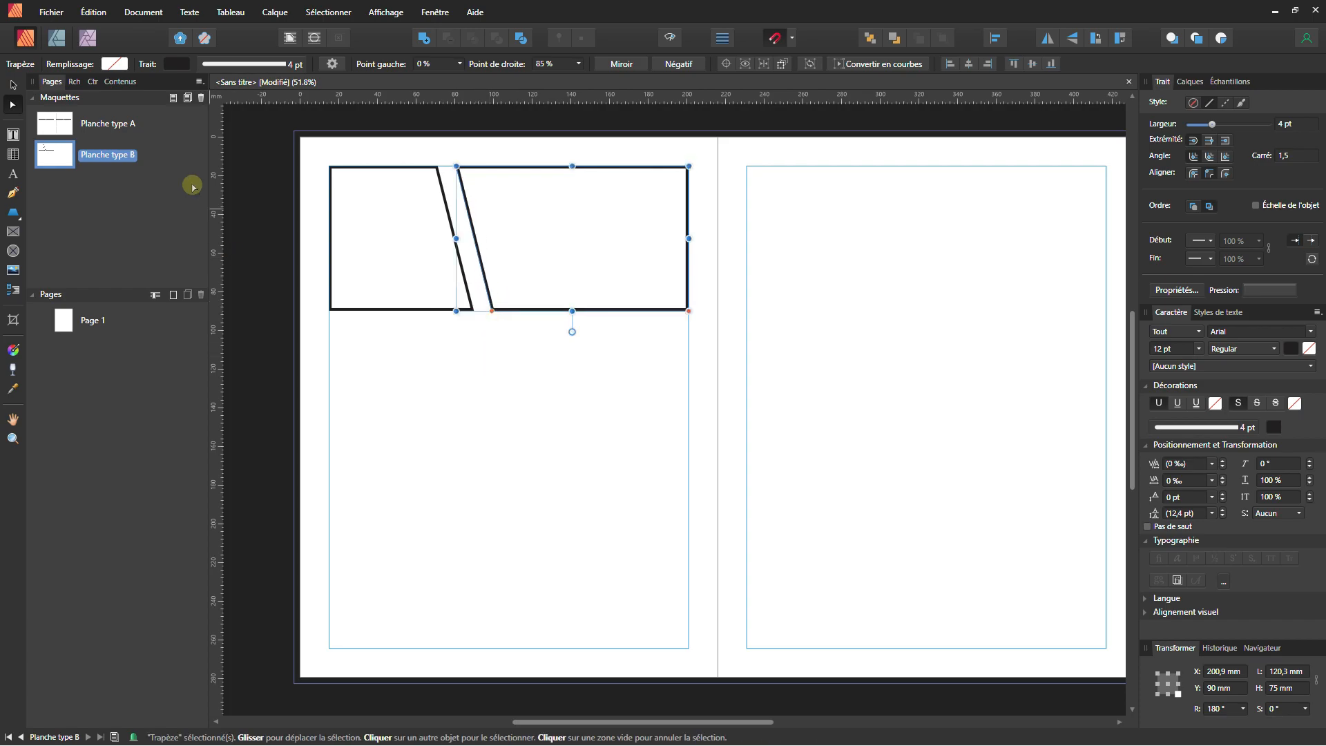
pyautogui.click(455, 421)
# Paste the spacer rectangle and place it at the lower end of the gap between the two slanted panels
pyautogui.hotkey('ctrl', 'v')
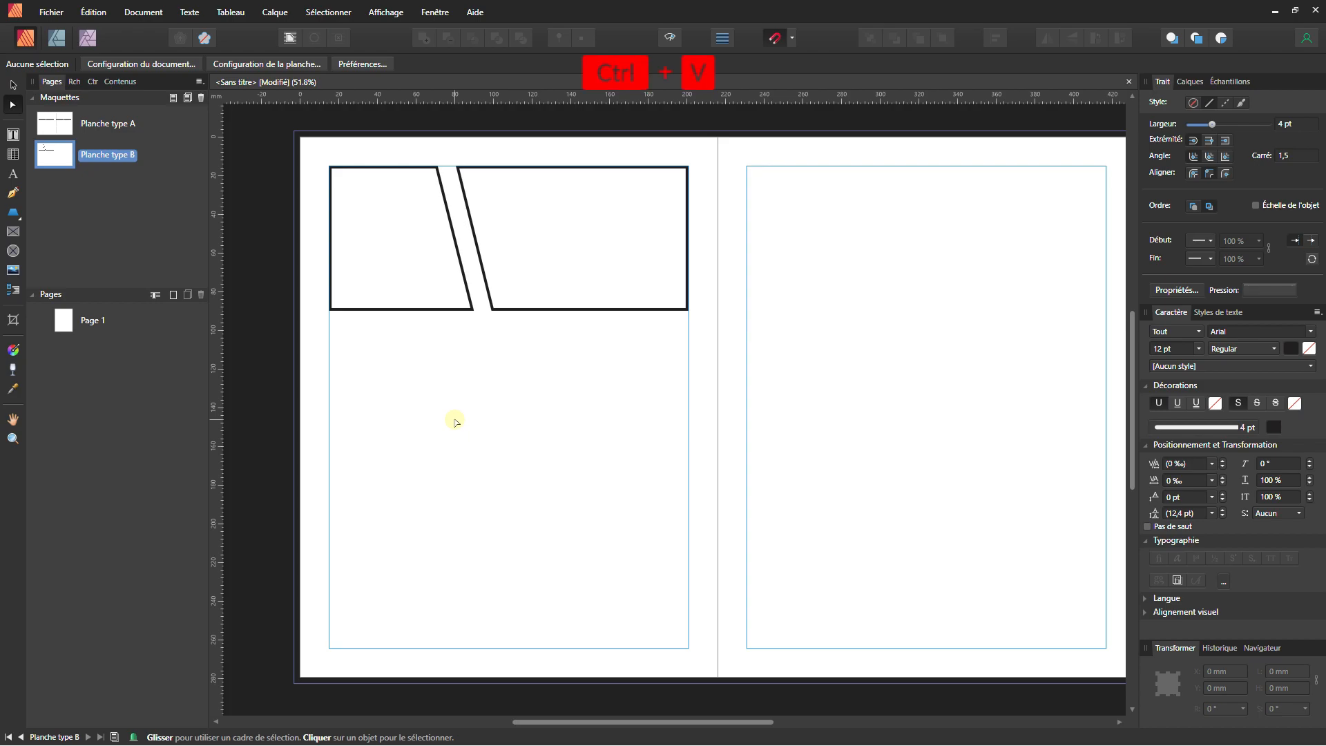
pyautogui.click(13, 84)
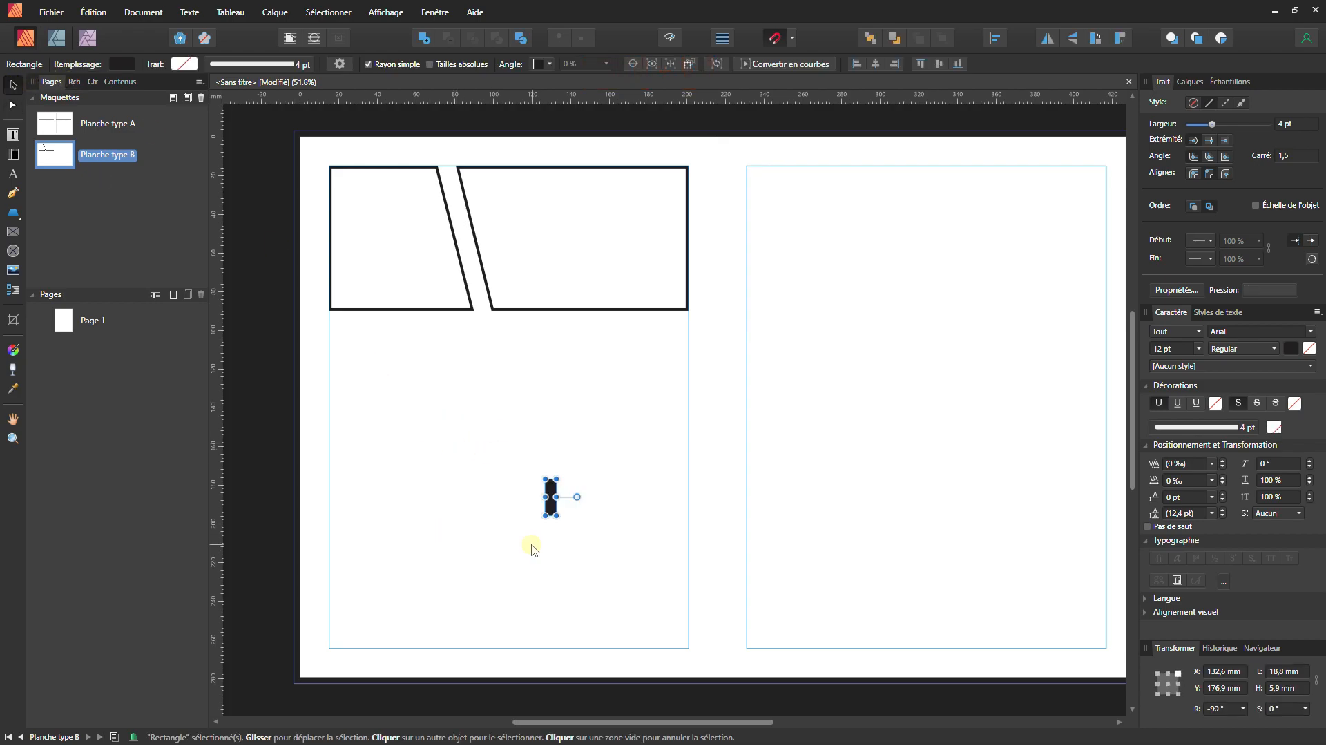
pyautogui.scroll(1, 552, 501)
pyautogui.click(553, 511)
pyautogui.moveTo(549, 491)
pyautogui.mouseDown()
pyautogui.moveTo(442, 265)
pyautogui.moveTo(457, 259)
pyautogui.moveTo(462, 274)
pyautogui.moveTo(531, 624)
pyautogui.moveTo(515, 527)
pyautogui.moveTo(528, 563)
pyautogui.mouseUp()
pyautogui.scroll(3, 457, 259)
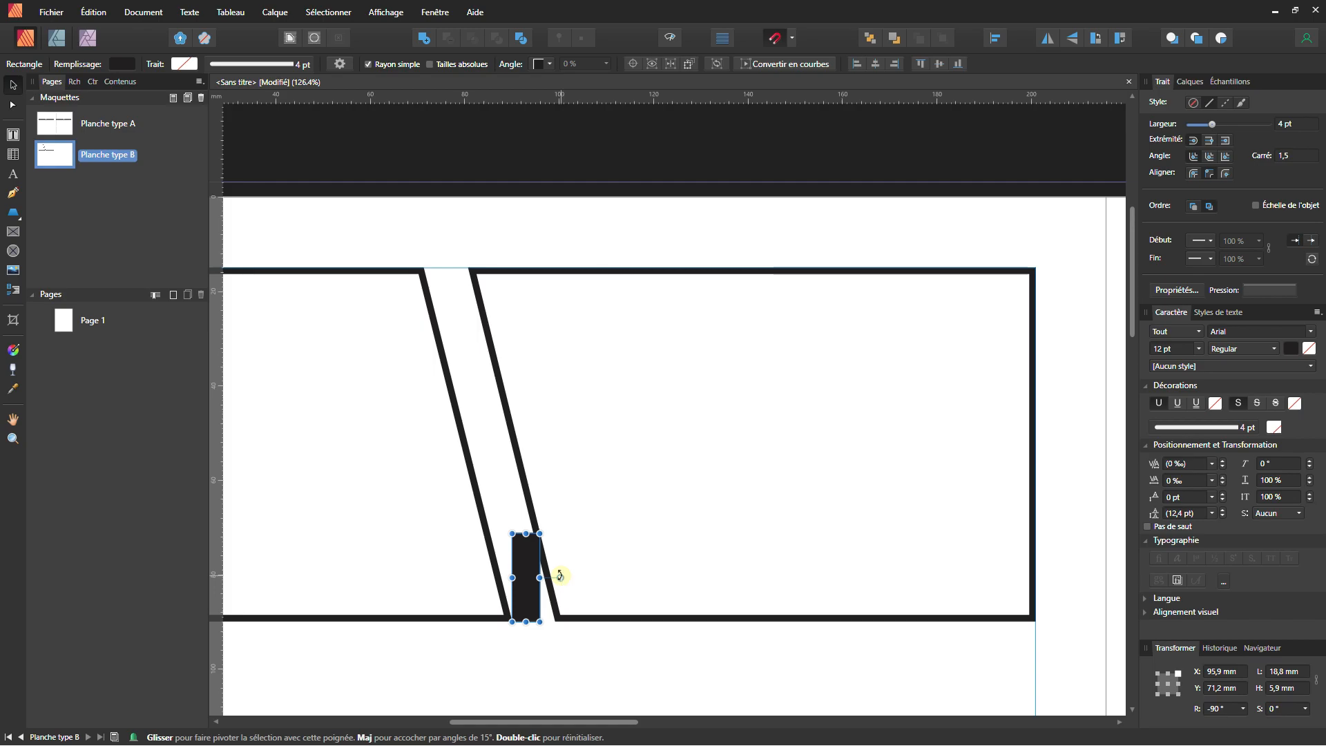
# Rotate the spacer to -75° and set it against the first panel's slanted edge
pyautogui.moveTo(560, 577)
pyautogui.mouseDown()
pyautogui.moveTo(556, 540)
pyautogui.moveTo(574, 565)
pyautogui.moveTo(549, 580)
pyautogui.mouseUp()
pyautogui.scroll(3, 504, 605)
pyautogui.scroll(-2, 530, 564)
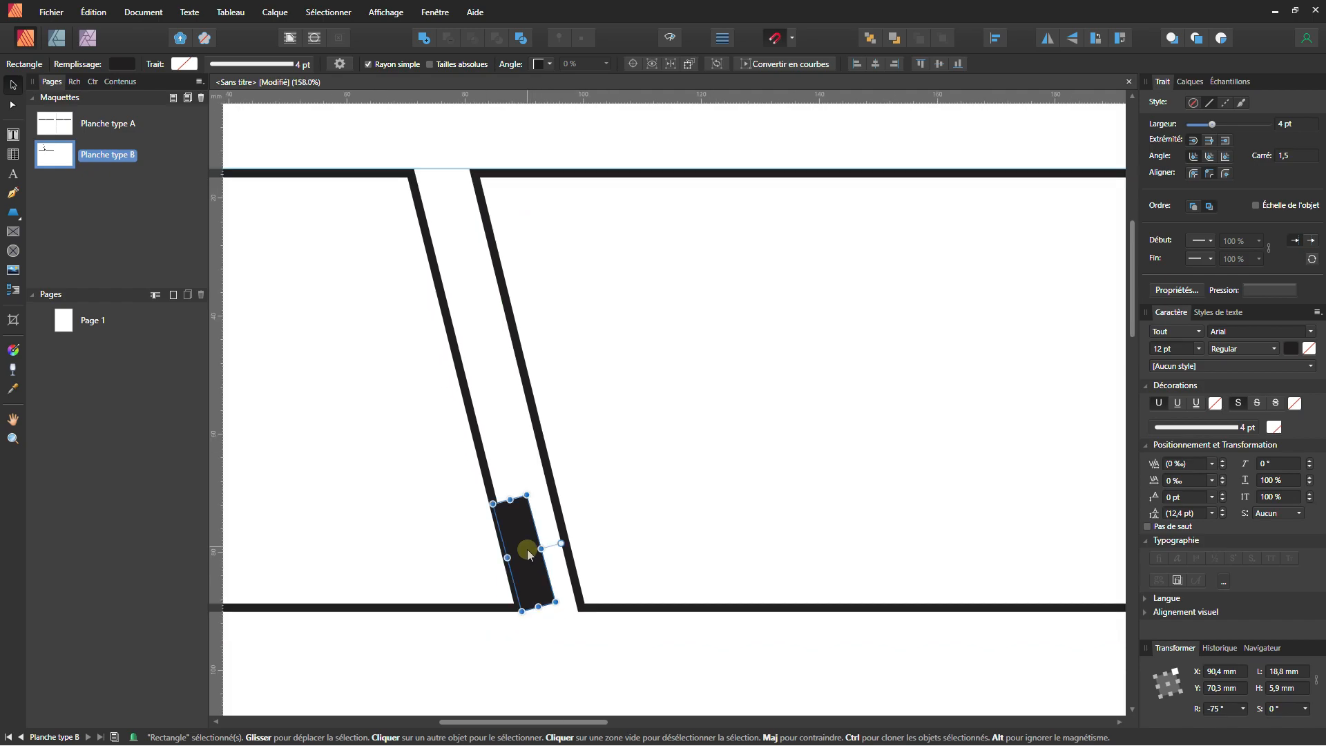
# Adjust the first panel's slanted edge to follow the angle of the rotated spacer
pyautogui.scroll(2, 528, 549)
pyautogui.click(457, 352)
pyautogui.press('a')
pyautogui.moveTo(430, 236); pyautogui.dragTo(419, 235)
# Widen the second panel to about 124.5 mm to meet the spacer and fine-tune its right point to 84 %
pyautogui.click(532, 415)
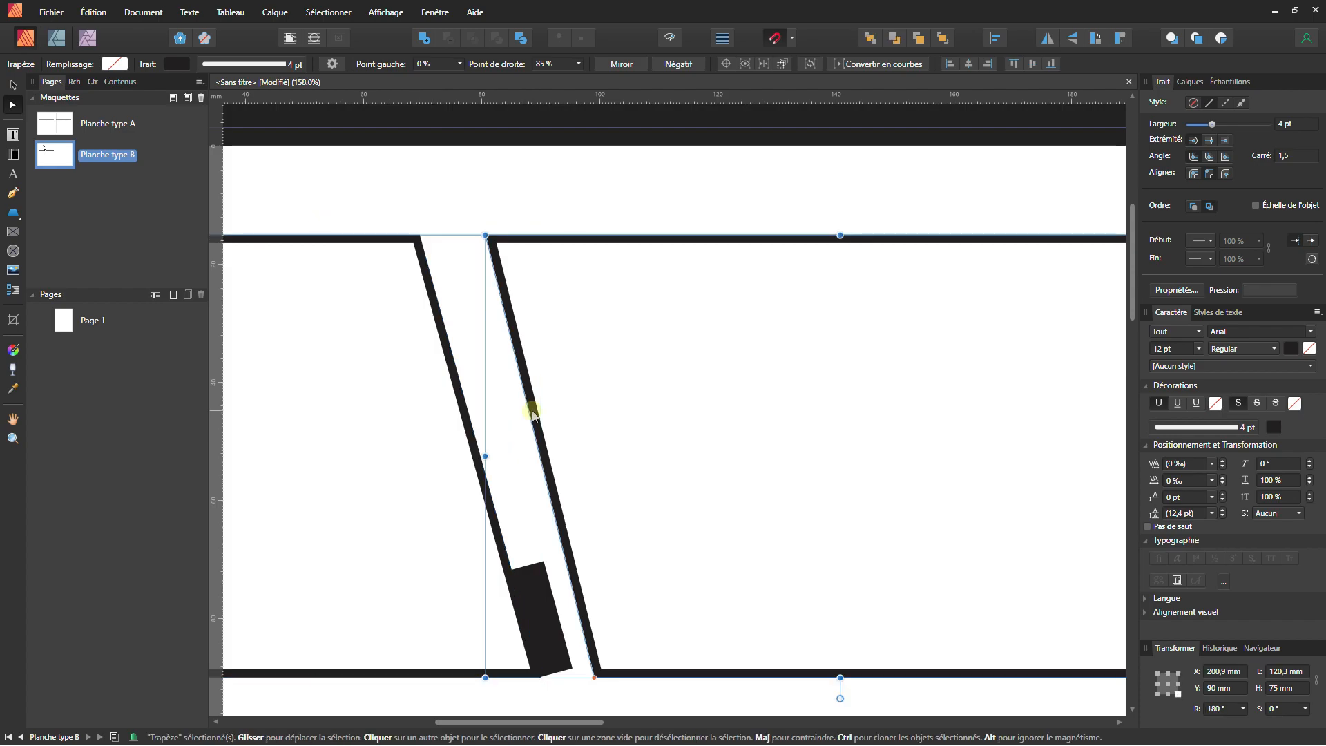
pyautogui.moveTo(484, 464); pyautogui.dragTo(460, 456)
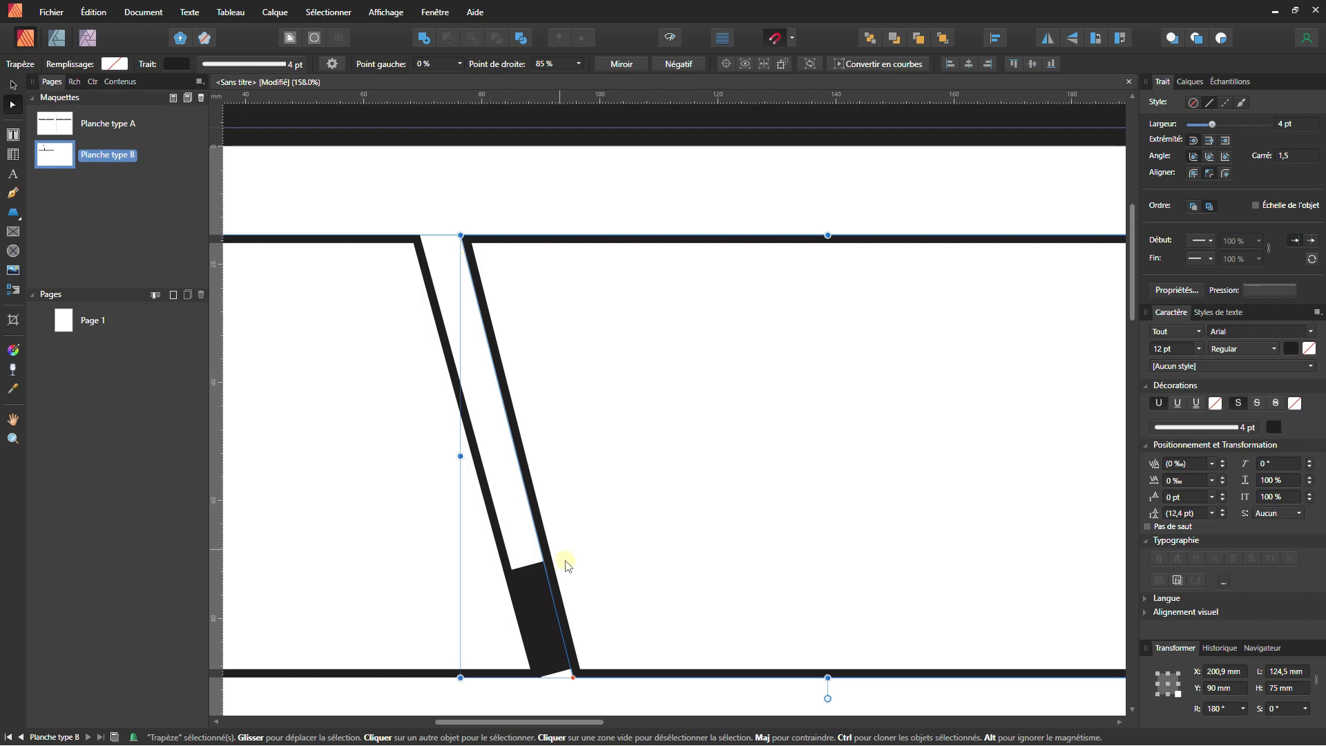
pyautogui.moveTo(578, 679); pyautogui.dragTo(575, 677)
pyautogui.scroll(-3, 575, 676)
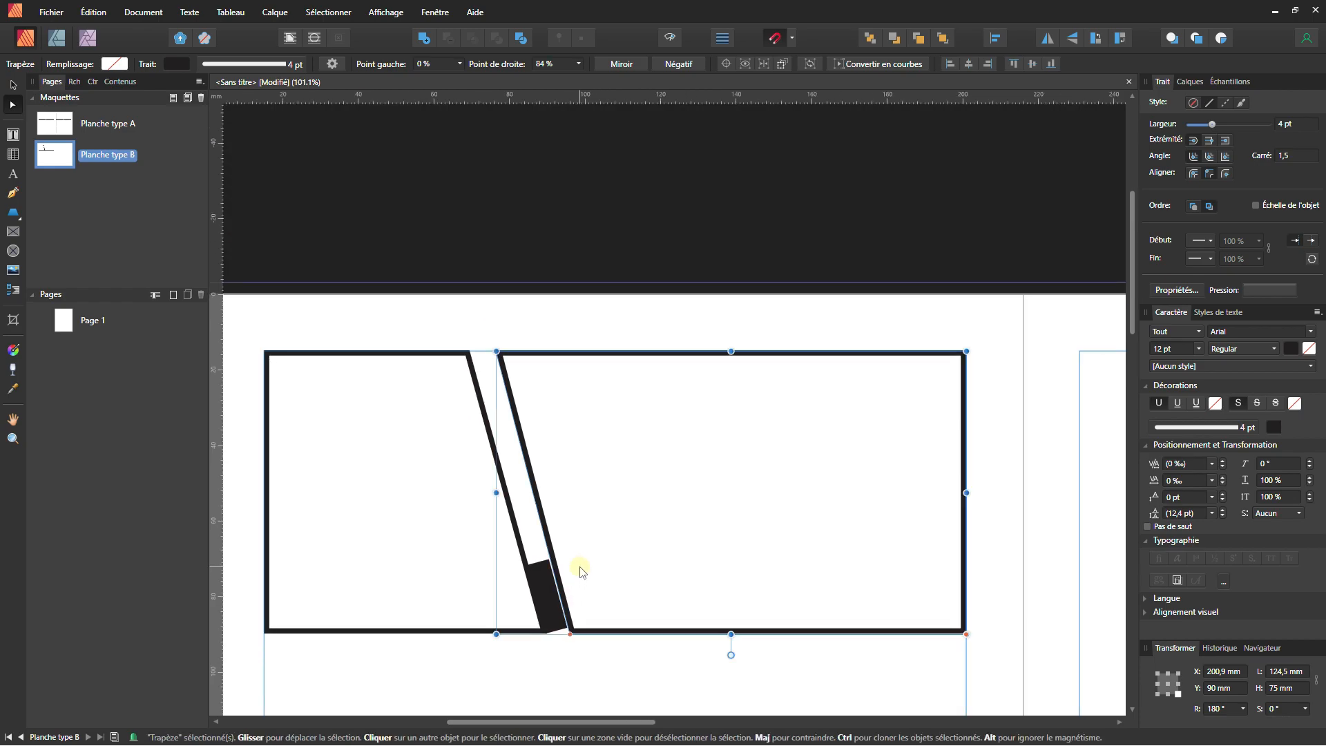
pyautogui.moveTo(573, 634); pyautogui.dragTo(571, 634)
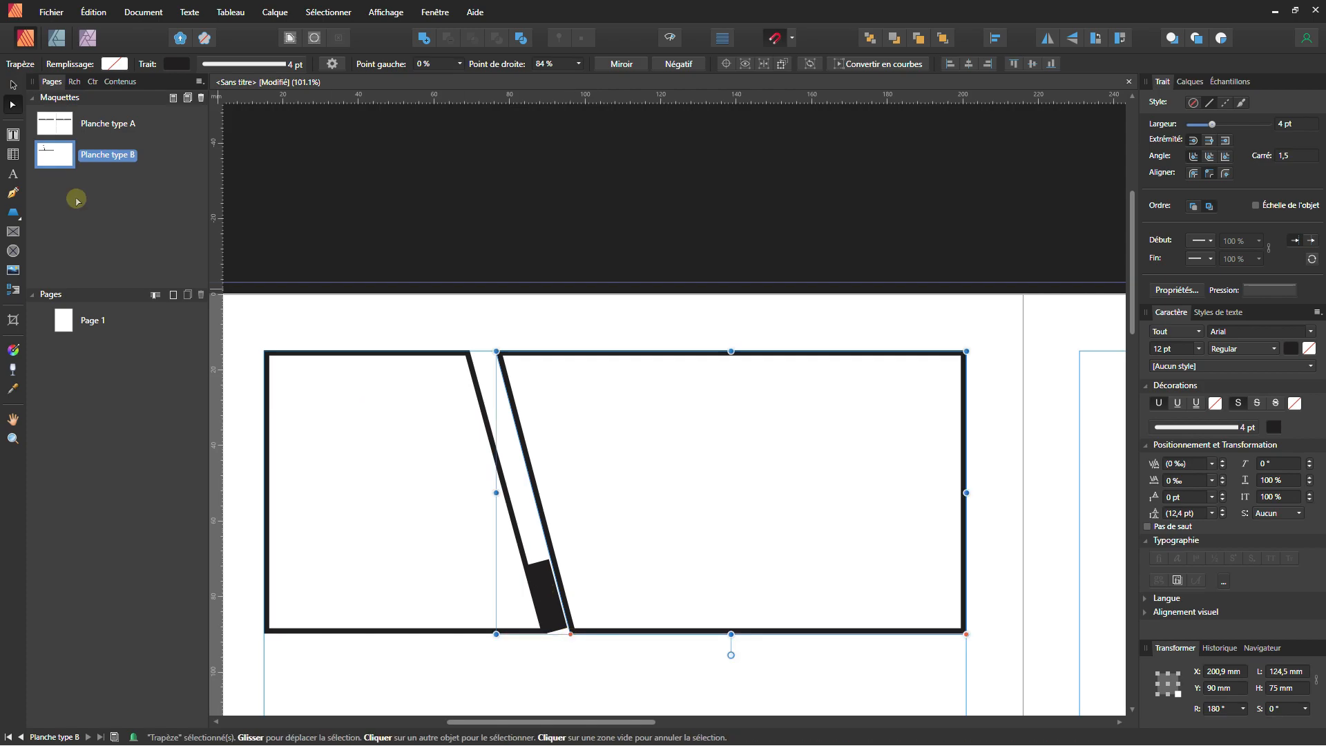
pyautogui.scroll(3, 492, 483)
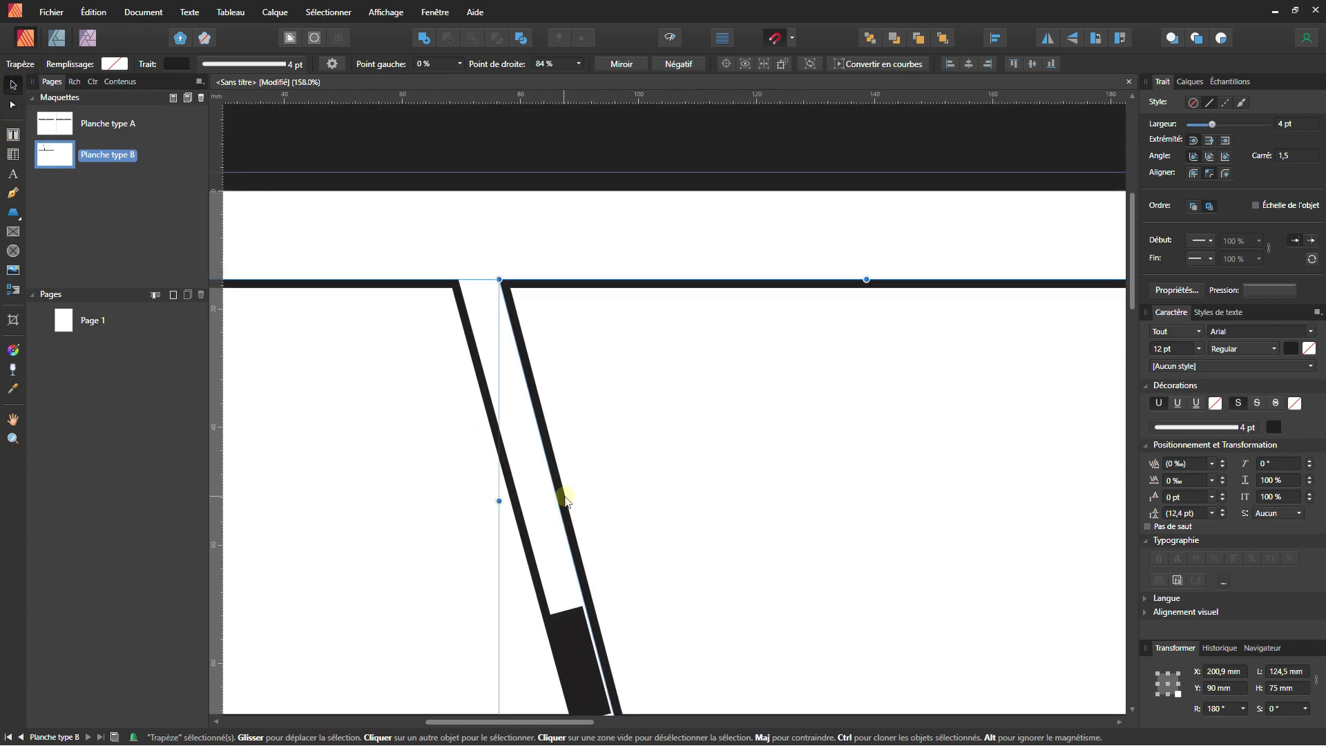
pyautogui.scroll(-2, 565, 501)
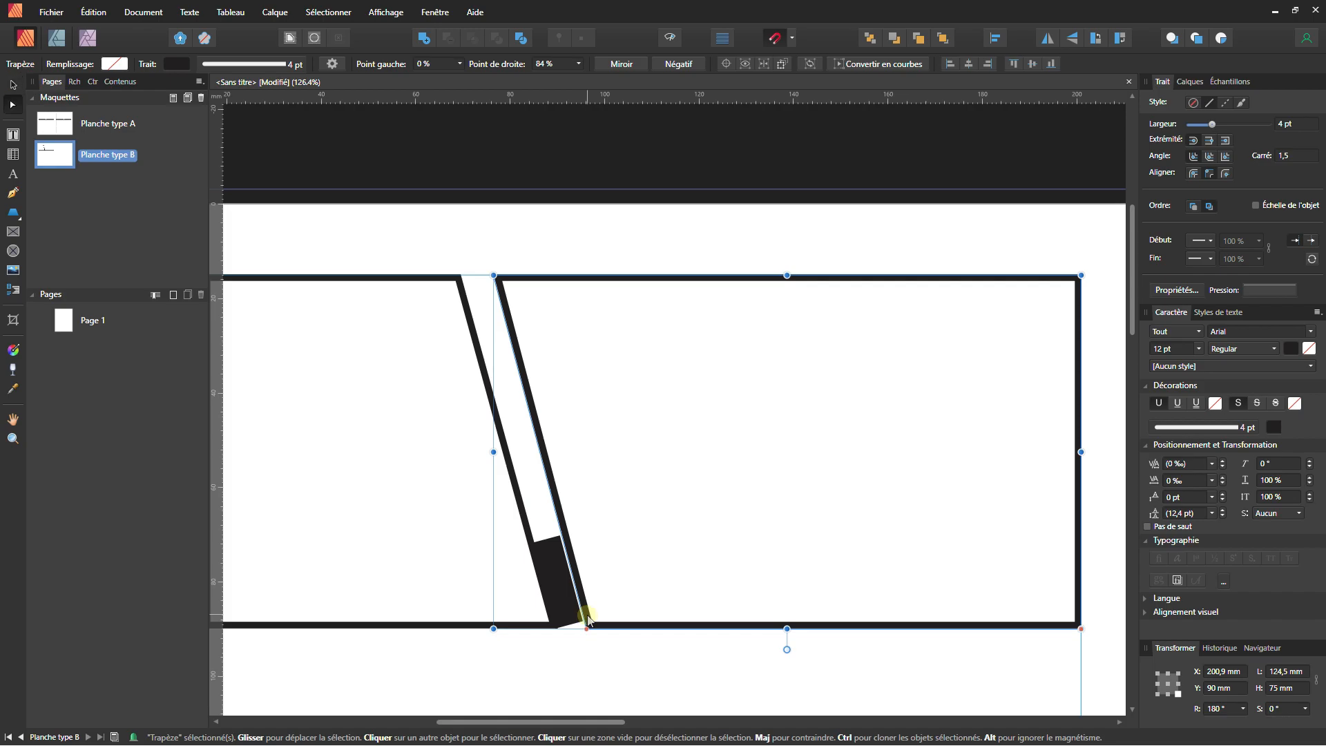
pyautogui.moveTo(585, 625)
pyautogui.mouseDown()
pyautogui.moveTo(622, 627)
pyautogui.moveTo(586, 629)
pyautogui.mouseUp()
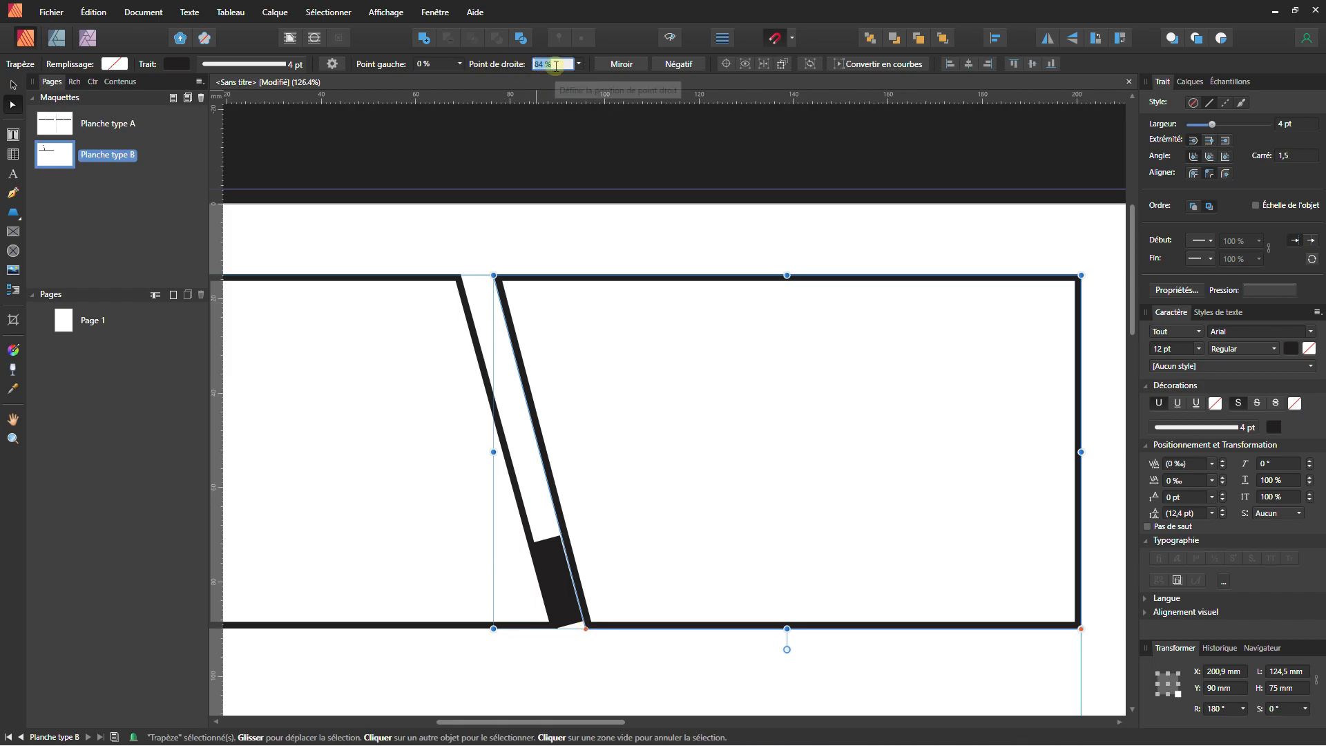
# Set the right point to 85 % on the second panel and 75 % on the first panel
pyautogui.click(543, 64)
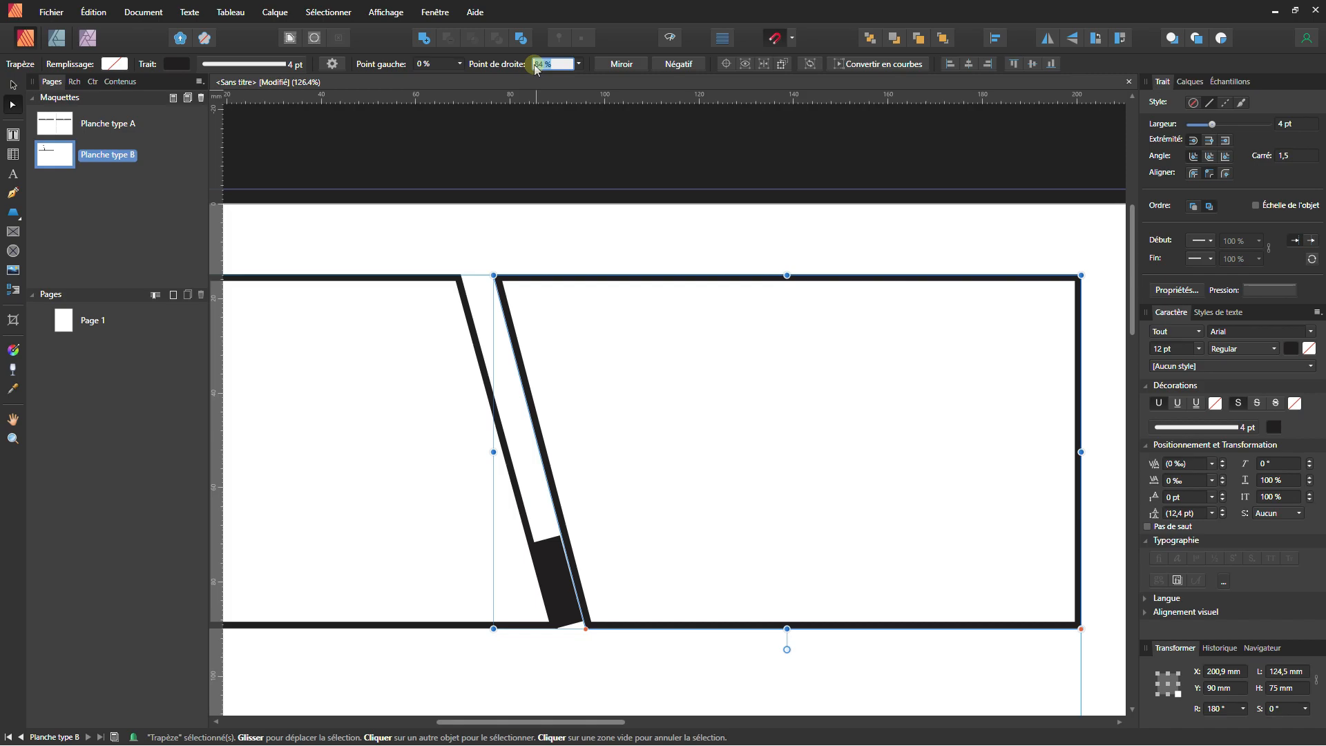
pyautogui.press('Return')
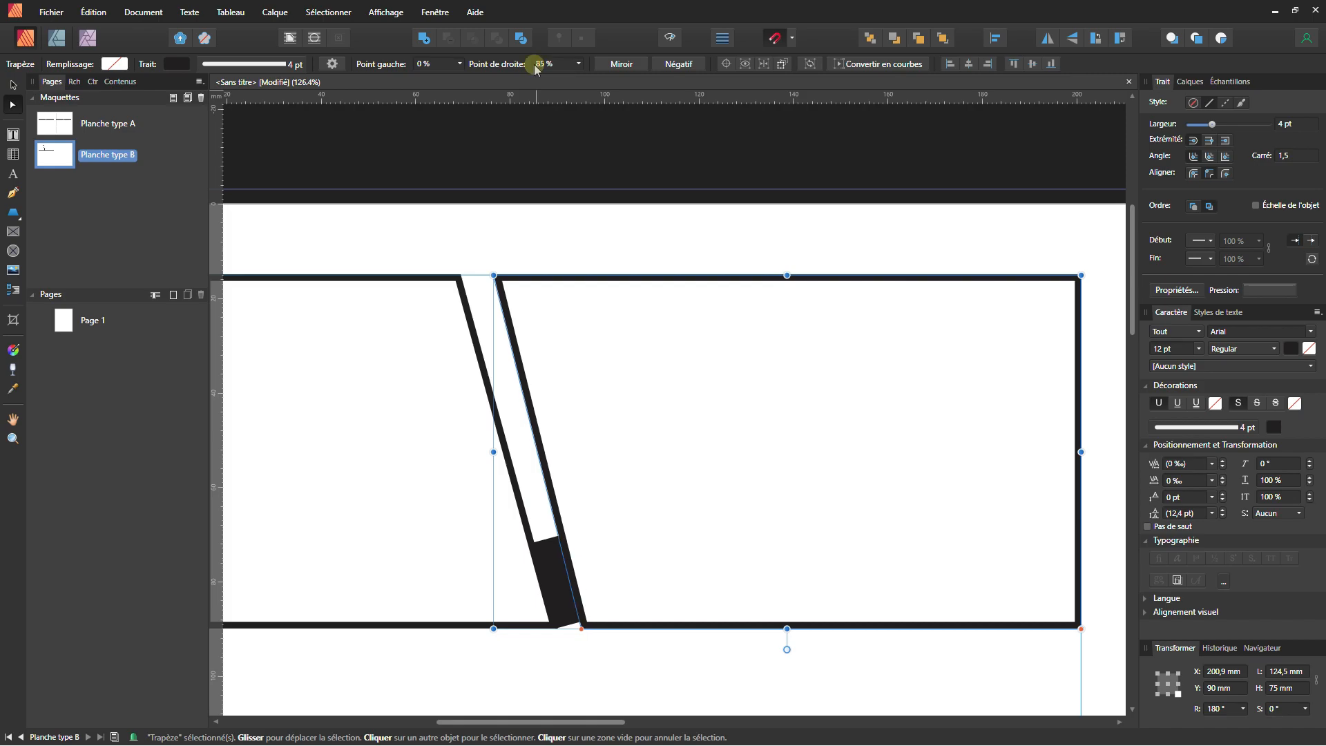
pyautogui.click(449, 357)
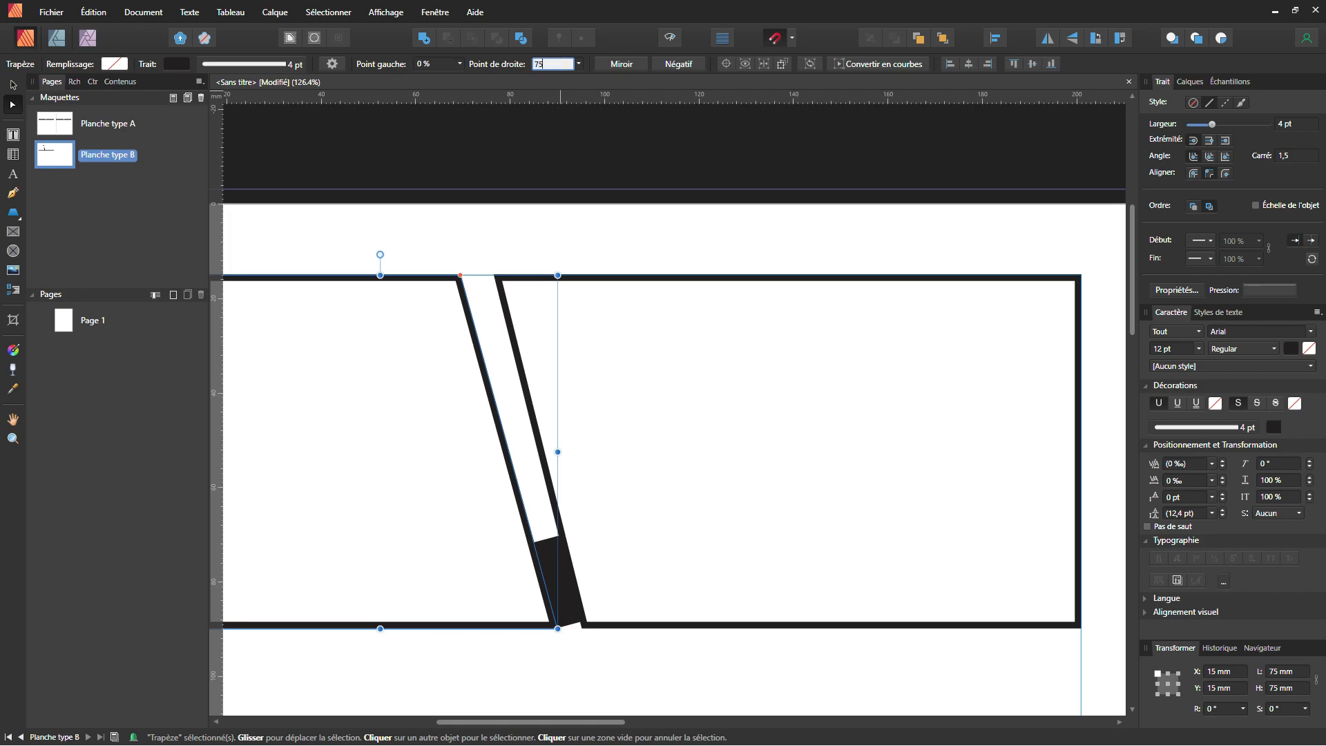
pyautogui.write('75')
pyautogui.press('Return')
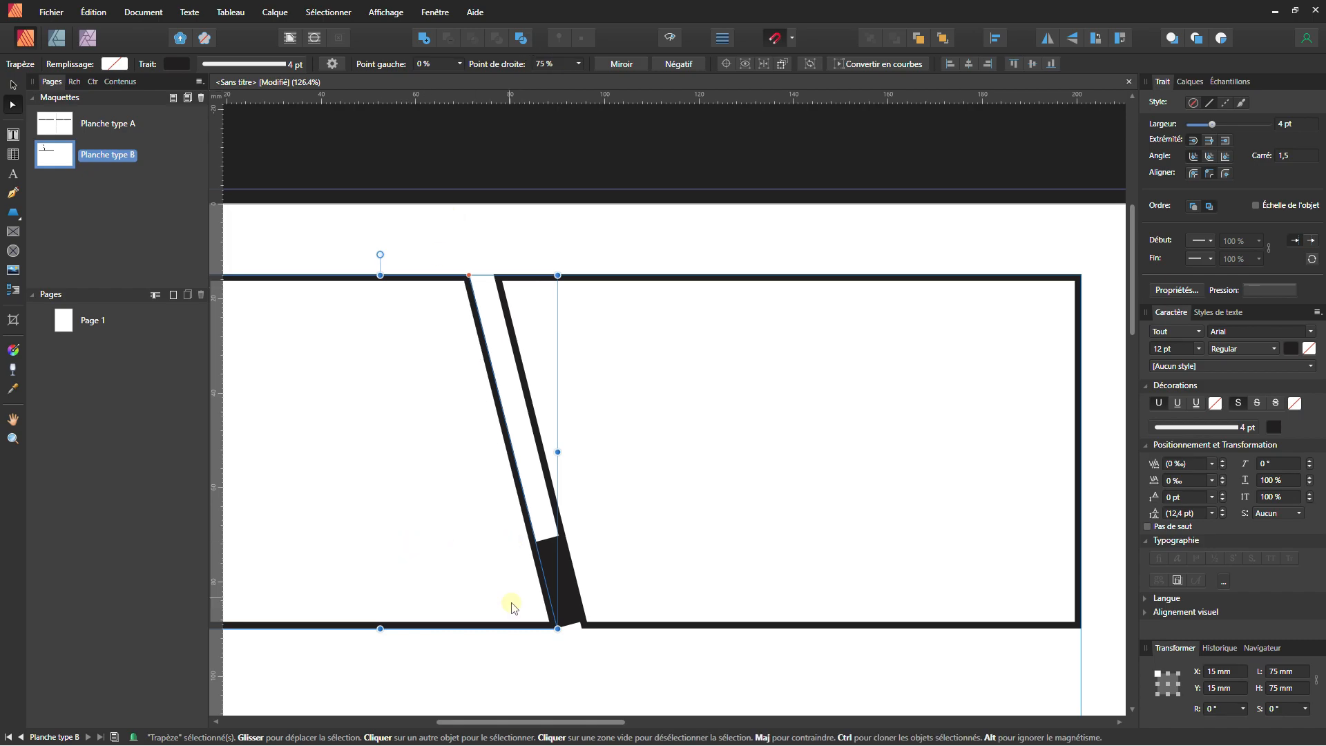
# Move the rotated spacer out from between the two upper panels to the pasteboard beside the left page
pyautogui.click(12, 84)
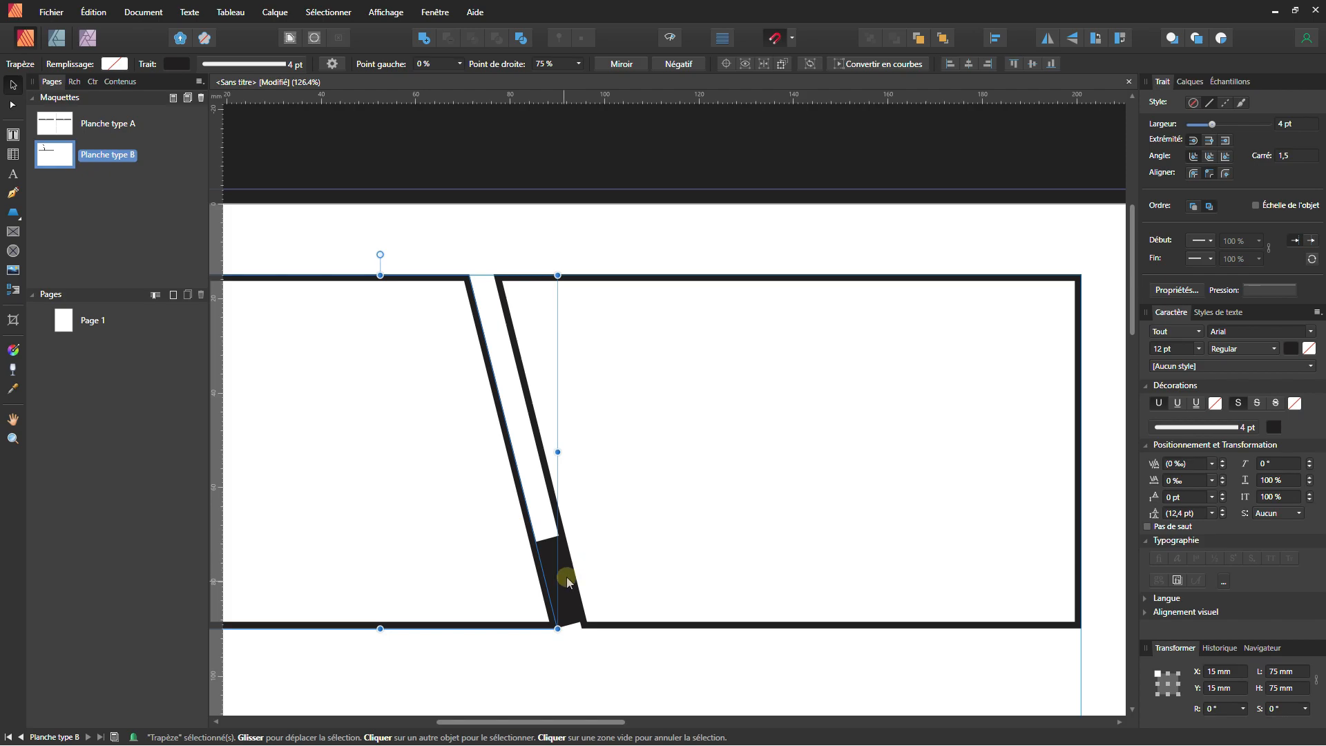
pyautogui.click(561, 600)
pyautogui.scroll(-3, 574, 587)
pyautogui.scroll(-3, 594, 563)
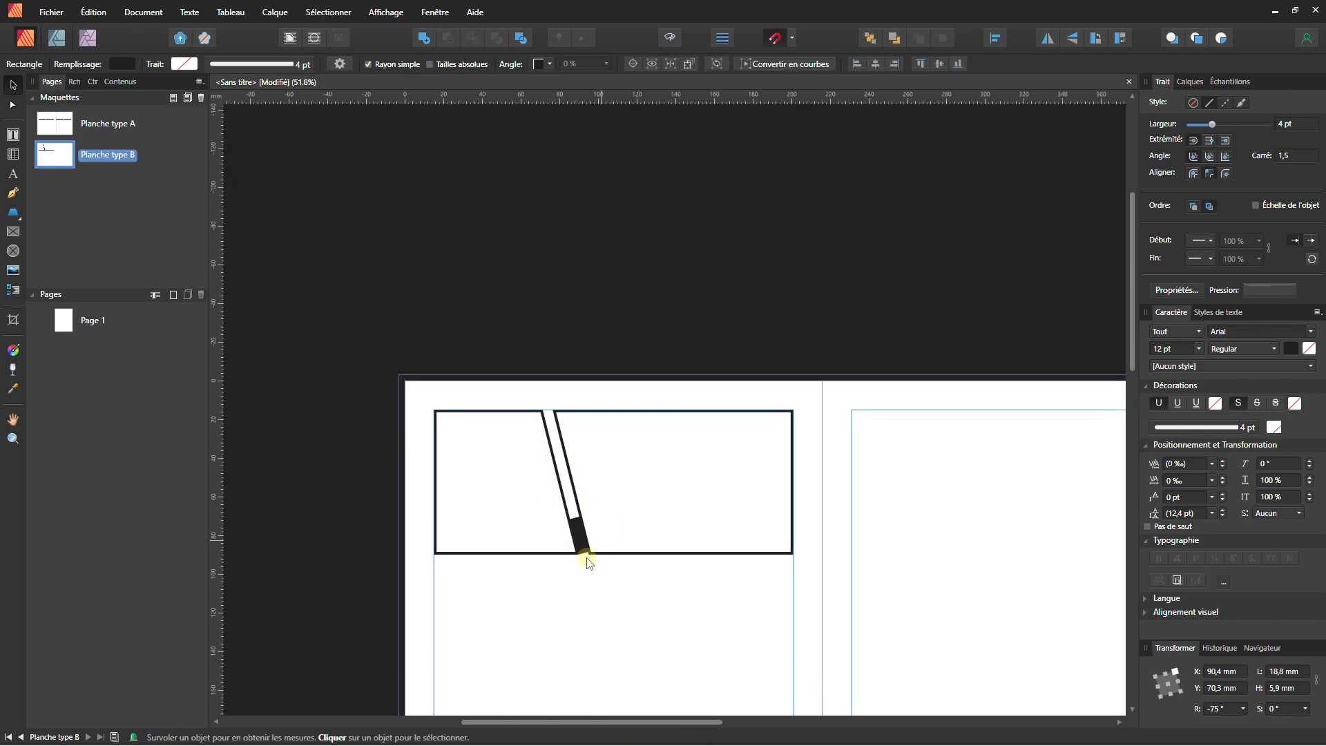
pyautogui.moveTo(581, 503); pyautogui.dragTo(417, 502)
# Duplicate the first panel one spacer gap below it, widened to 95.6 mm and with its right point at 79 %
pyautogui.scroll(2, 515, 560)
pyautogui.scroll(-1, 598, 525)
pyautogui.click(621, 500)
pyautogui.scroll(-2, 621, 504)
pyautogui.scroll(-2, 624, 470)
pyautogui.moveTo(624, 413); pyautogui.dragTo(636, 568)
pyautogui.moveTo(644, 494); pyautogui.dragTo(692, 503)
pyautogui.scroll(1, 657, 453)
pyautogui.moveTo(631, 414); pyautogui.dragTo(643, 413)
# Bring the rotated spacer back onto the page and set it against the lower panel's slanted edge
pyautogui.click(15, 83)
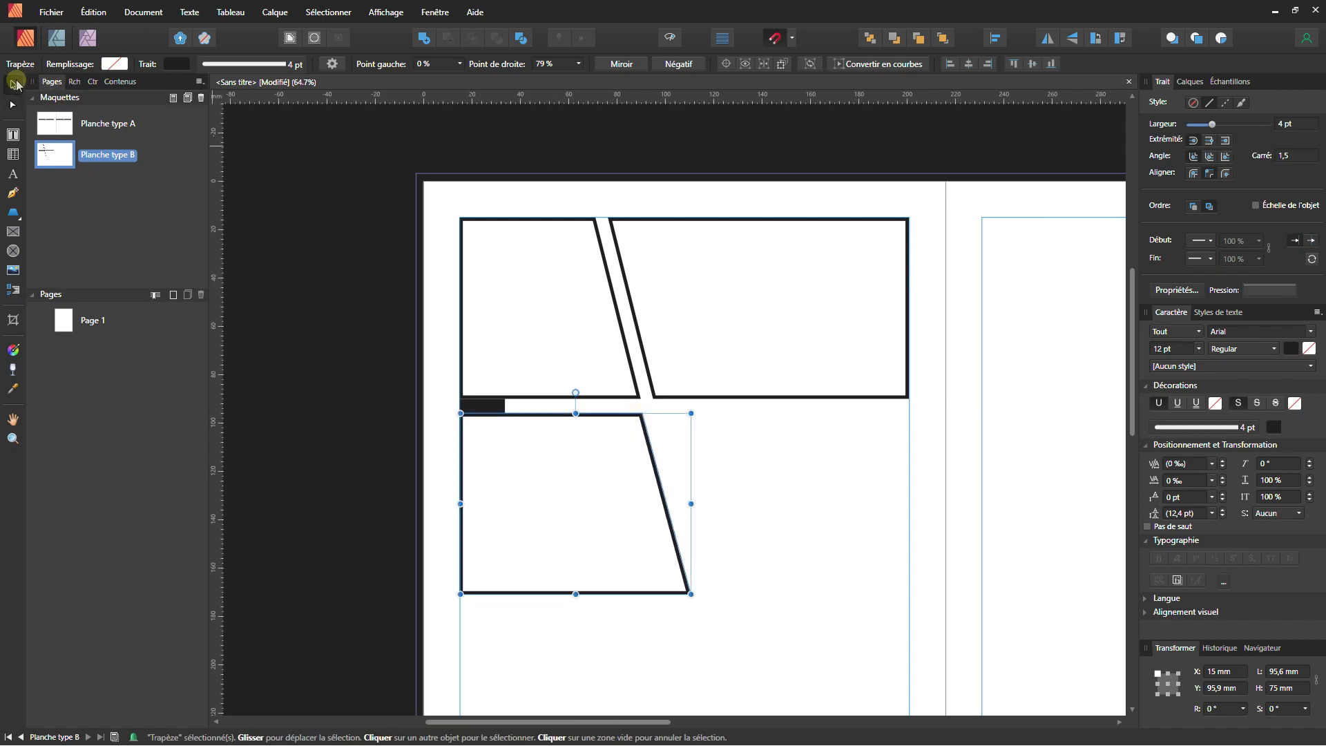
pyautogui.scroll(3, 581, 459)
pyautogui.click(406, 350)
pyautogui.moveTo(410, 359)
pyautogui.mouseDown()
pyautogui.moveTo(803, 386)
pyautogui.moveTo(800, 431)
pyautogui.moveTo(752, 462)
pyautogui.mouseUp()
pyautogui.scroll(3, 731, 444)
pyautogui.moveTo(809, 360); pyautogui.dragTo(757, 400)
pyautogui.scroll(-7, 757, 400)
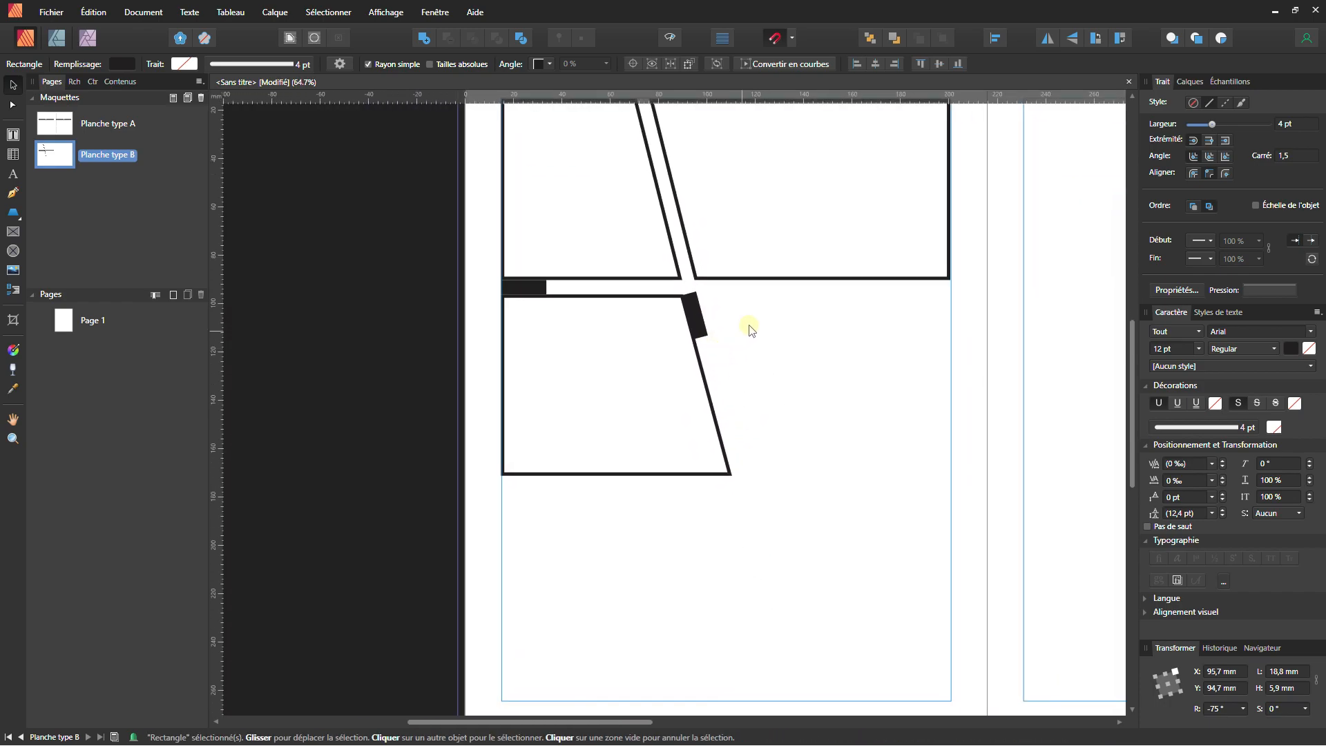
# Extend the second panel down to the lower panel's bottom edge, 155.9 mm high, and shift its right point to 68 %
pyautogui.click(775, 279)
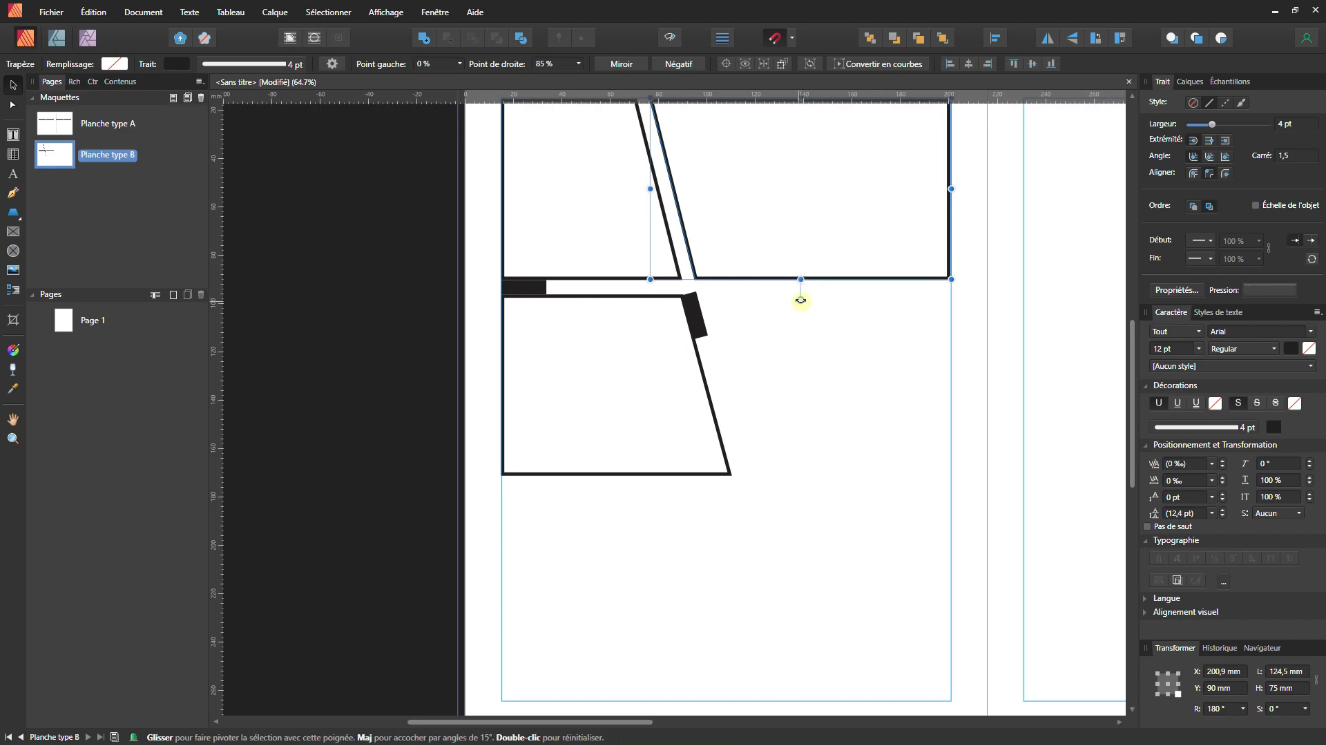
pyautogui.moveTo(801, 279); pyautogui.dragTo(819, 474)
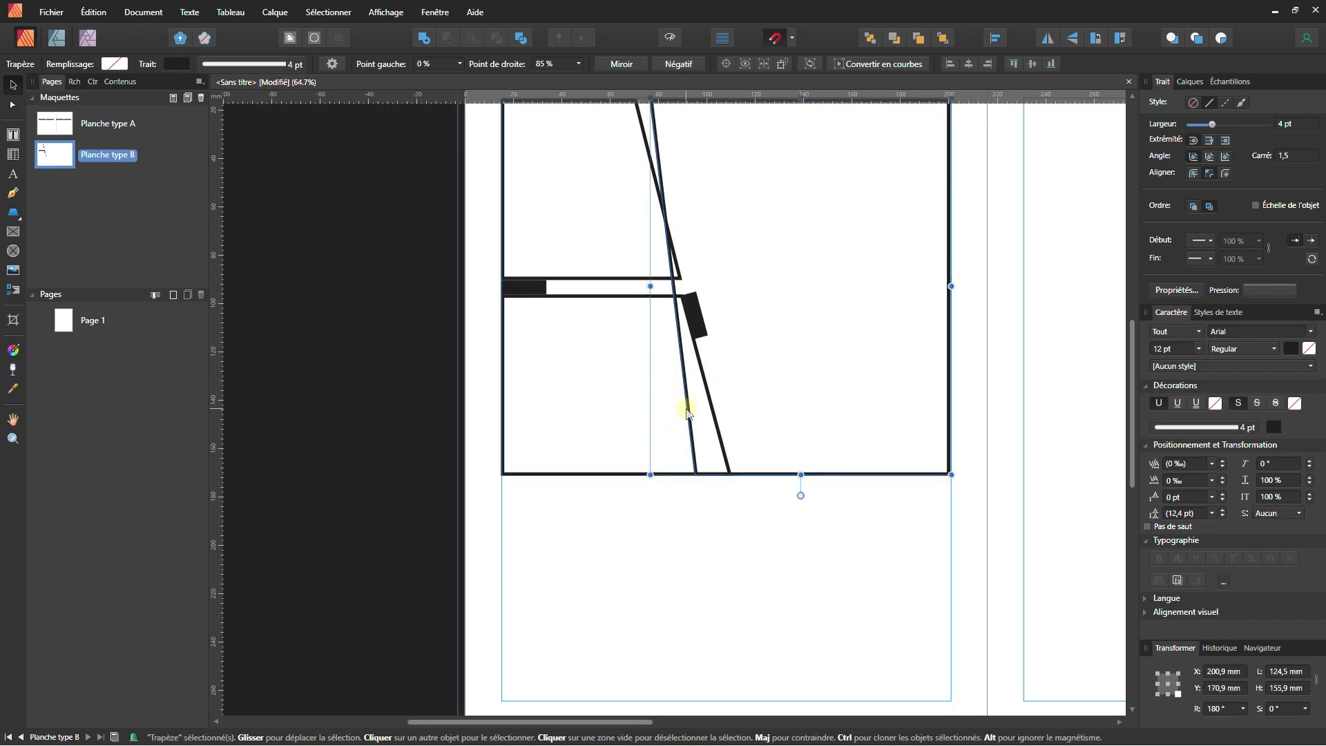
pyautogui.moveTo(695, 474); pyautogui.dragTo(743, 476)
pyautogui.scroll(2, 691, 373)
# Widen the tall panel to about 125.7 mm so it meets the rotated spacer, and delete that spacer
pyautogui.click(700, 320)
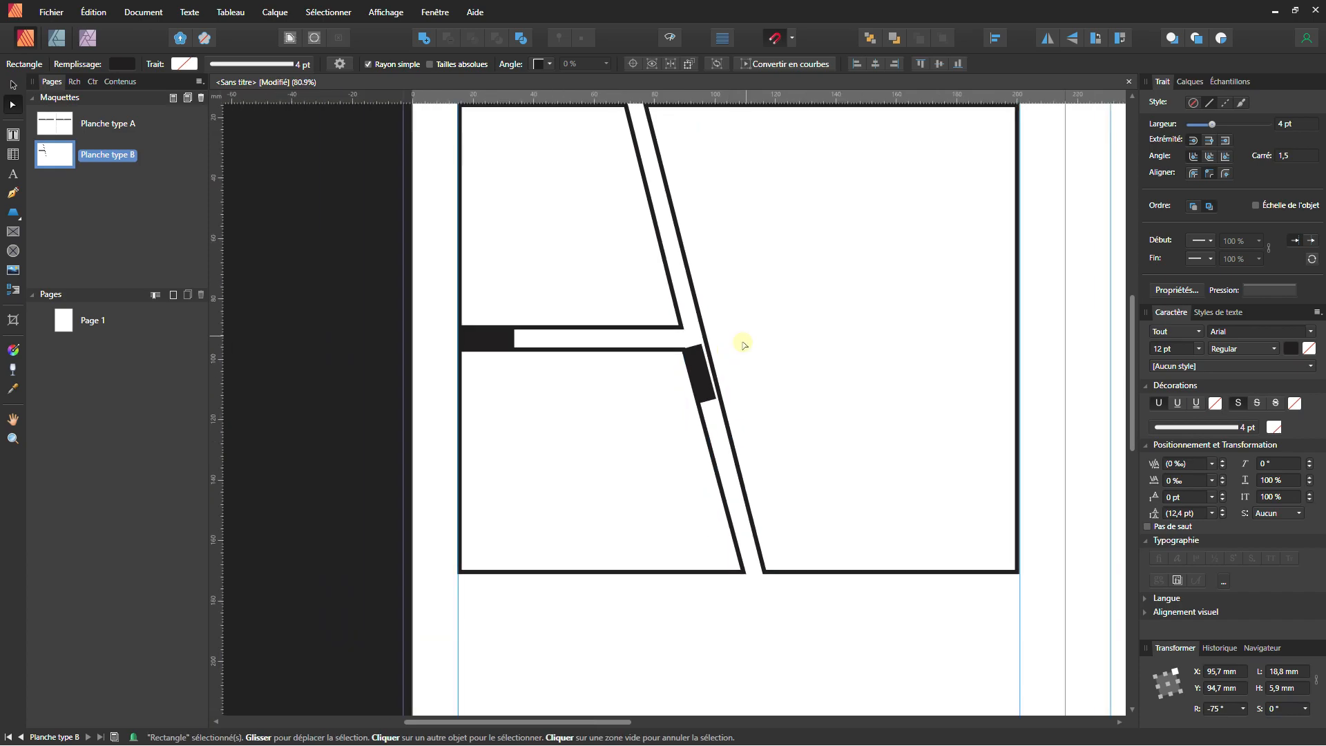
pyautogui.click(661, 160)
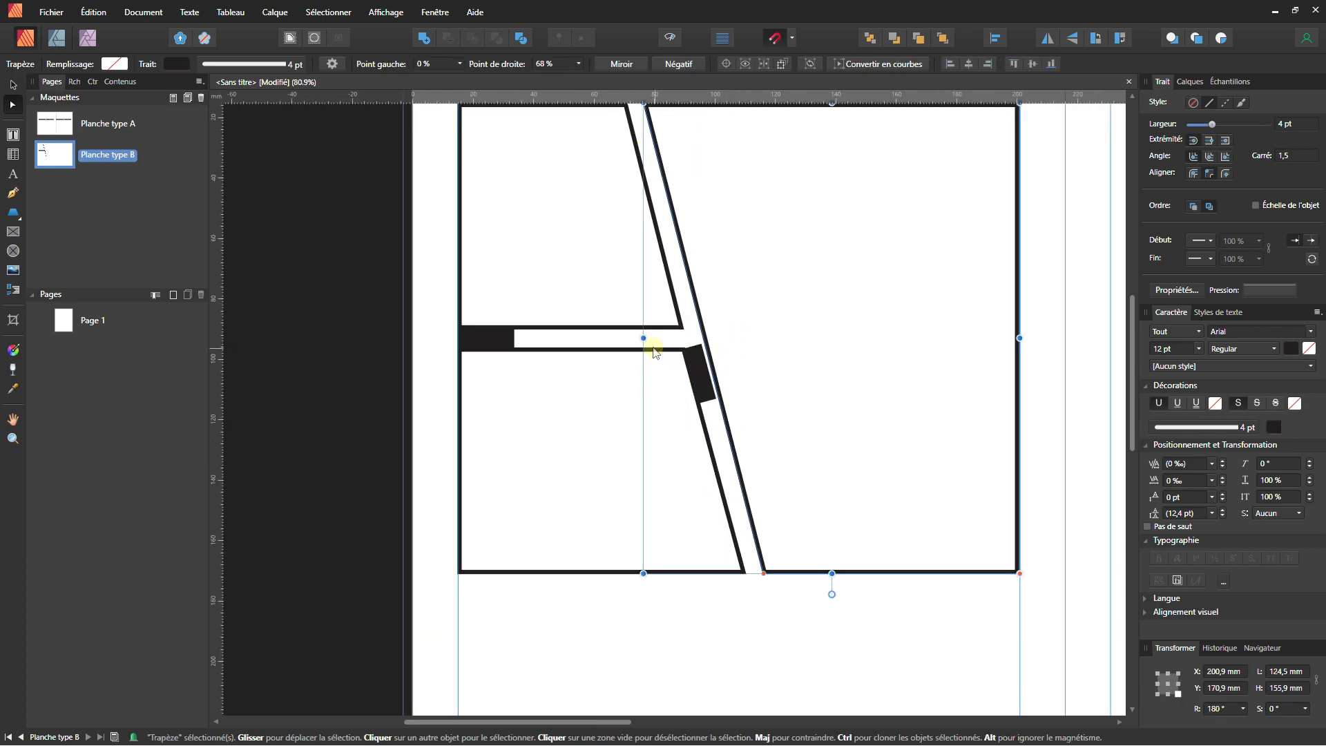
pyautogui.scroll(2, 656, 352)
pyautogui.moveTo(626, 329); pyautogui.dragTo(626, 326)
pyautogui.scroll(-2, 681, 344)
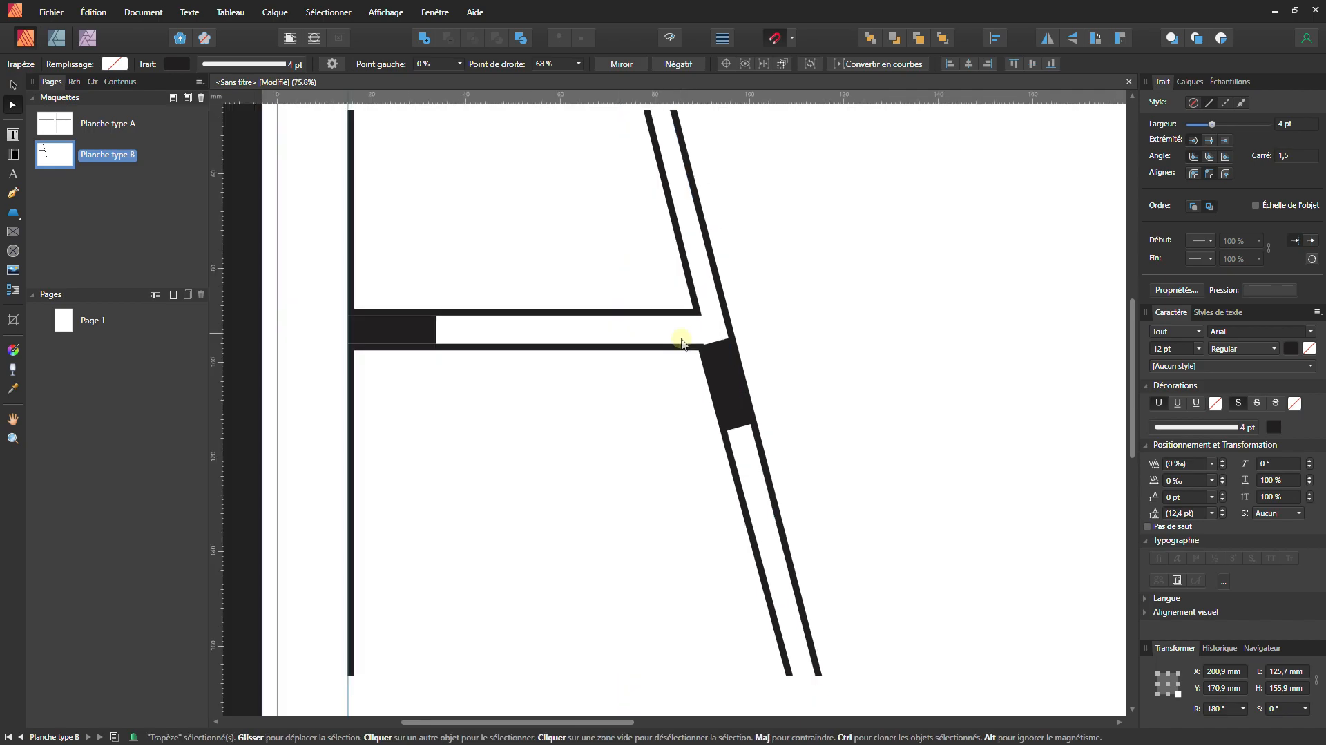
pyautogui.scroll(-2, 682, 343)
pyautogui.scroll(1, 701, 373)
pyautogui.click(696, 351)
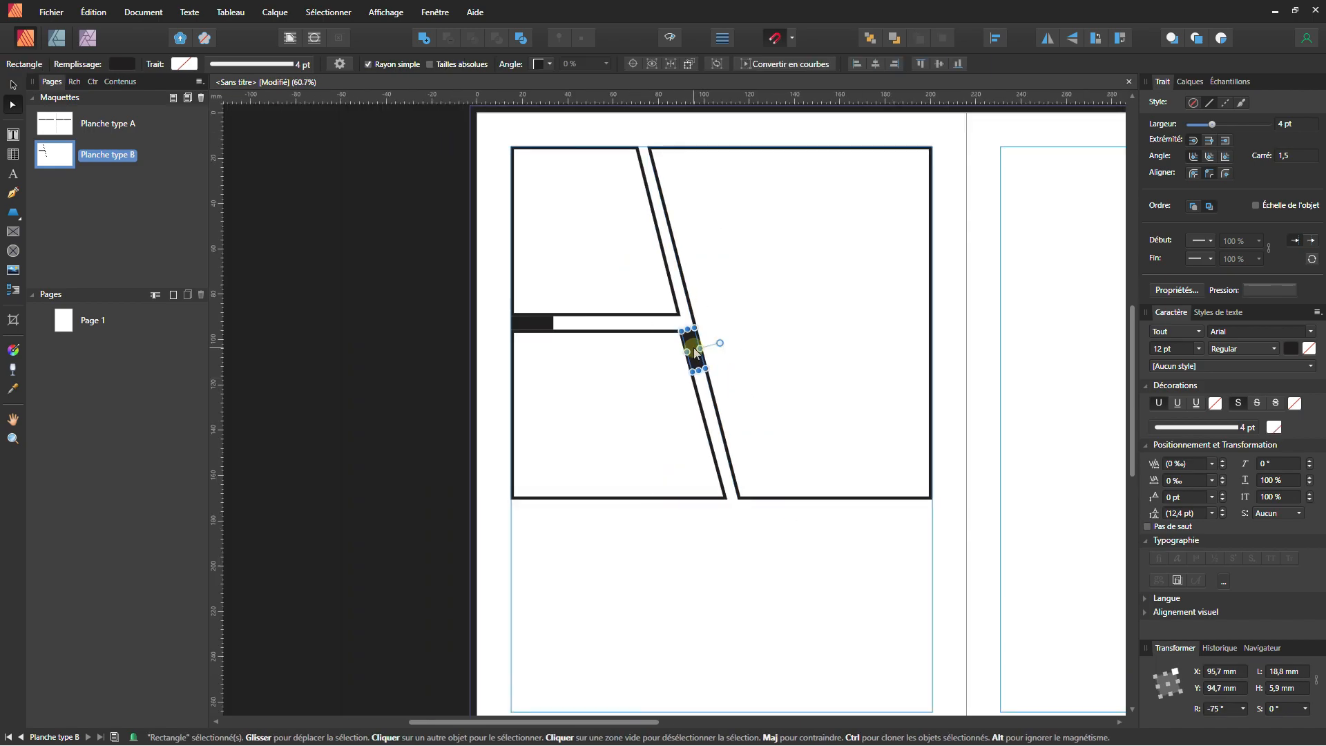
pyautogui.press('Delete')
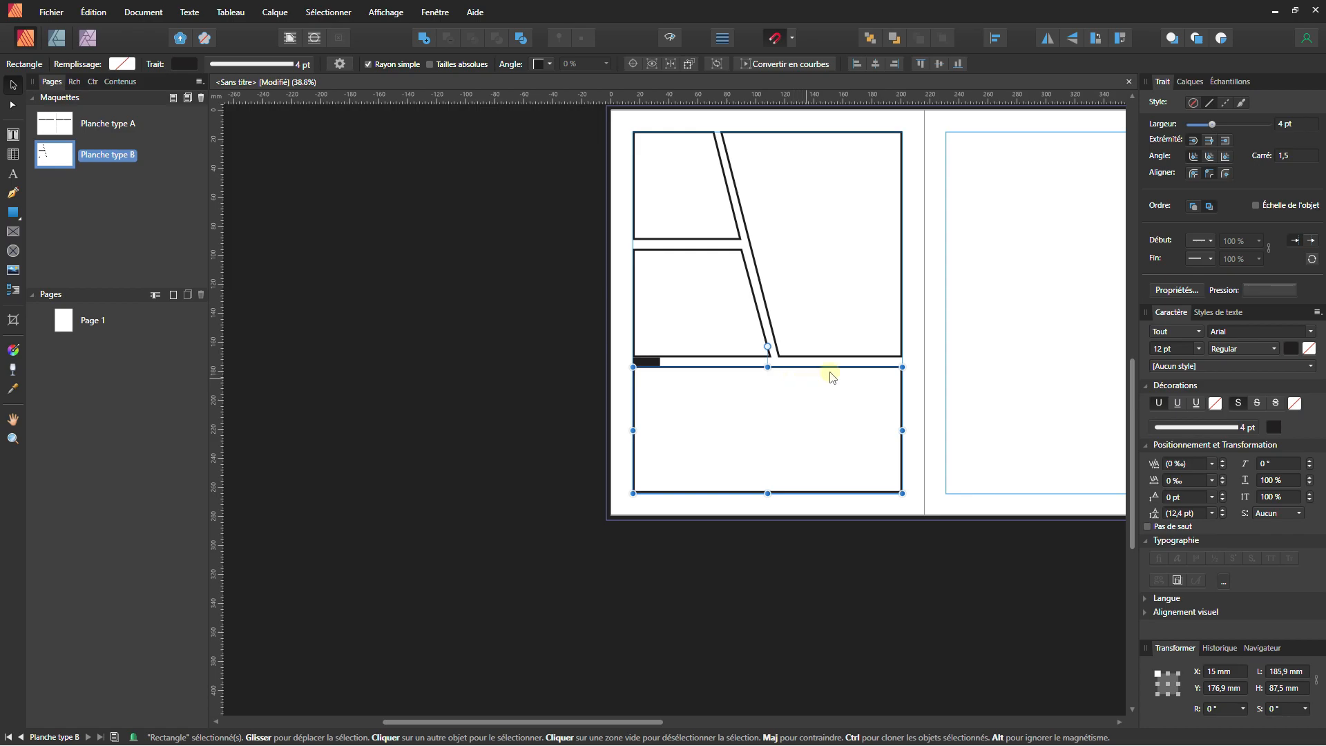
# Draw a trapezoid across the top of the right page's margin area, 185.9 mm wide and 80.9 mm high
pyautogui.scroll(2, 691, 387)
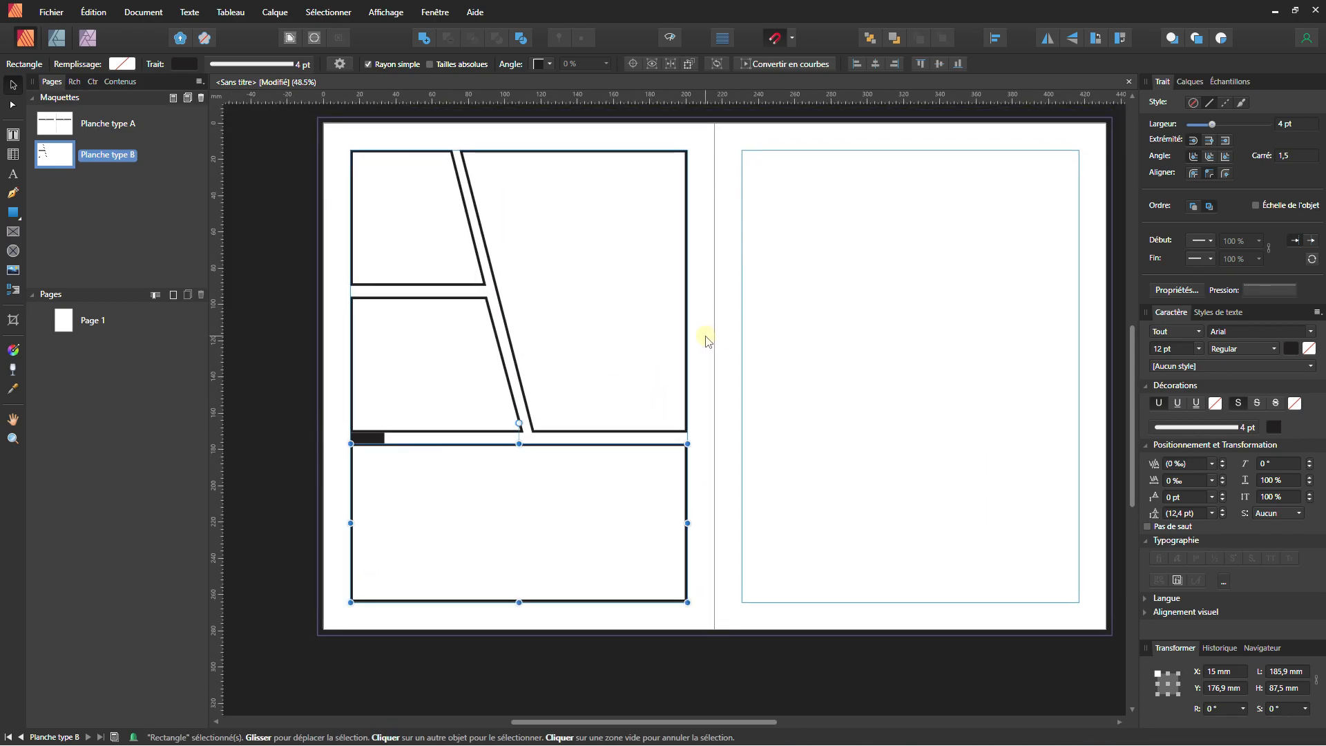
pyautogui.click(13, 213)
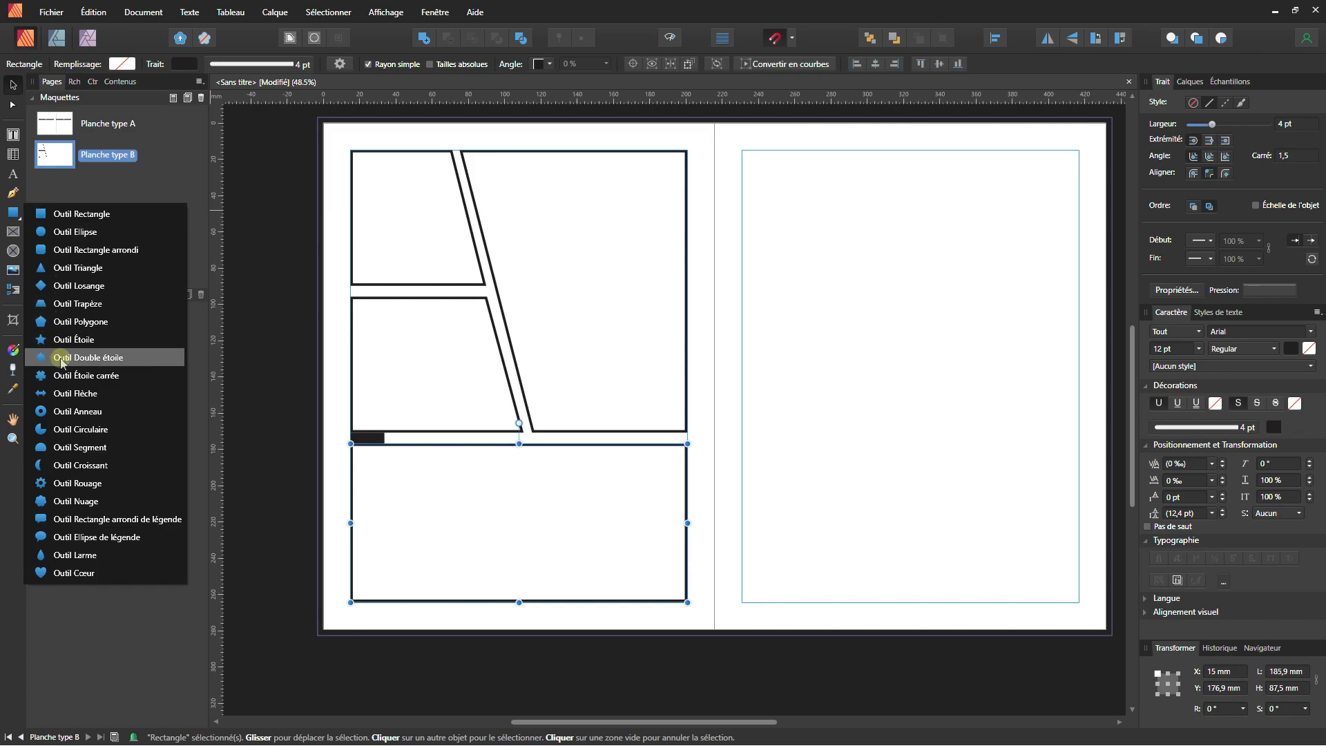
pyautogui.click(65, 303)
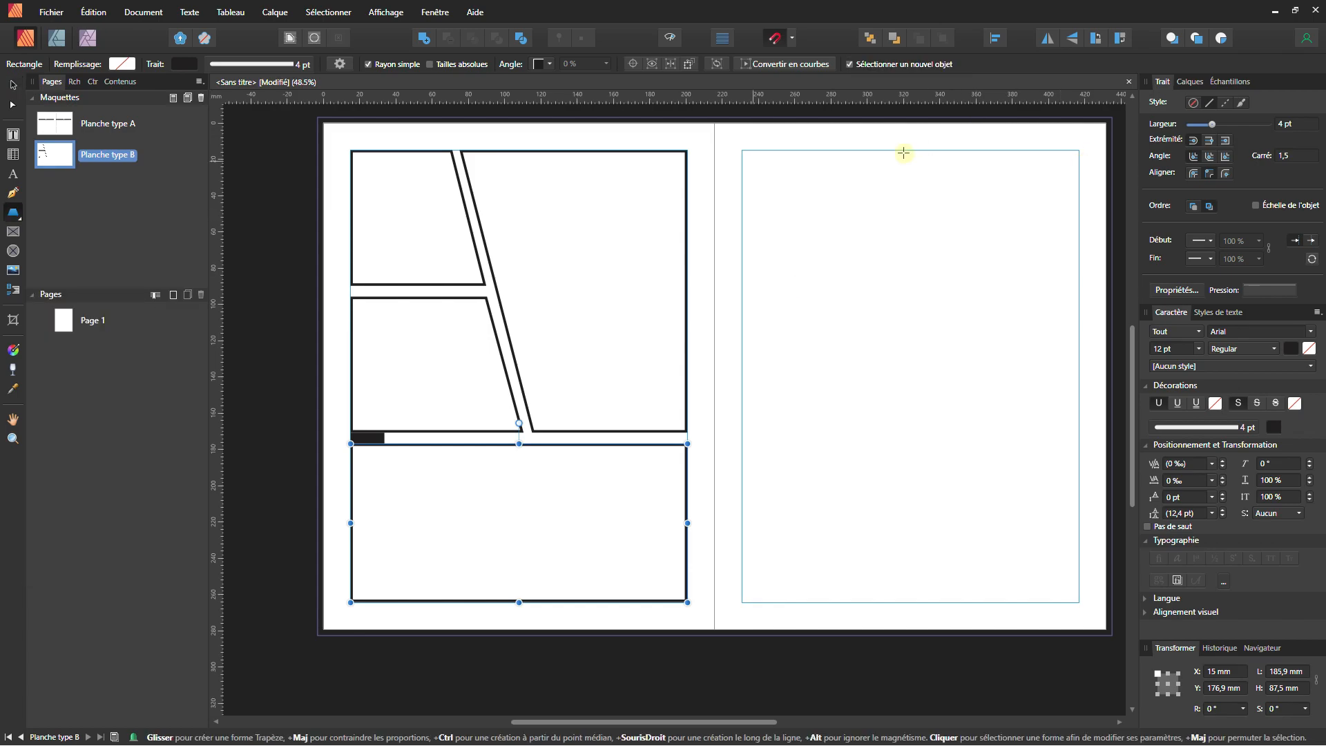
pyautogui.moveTo(742, 151); pyautogui.dragTo(1077, 297)
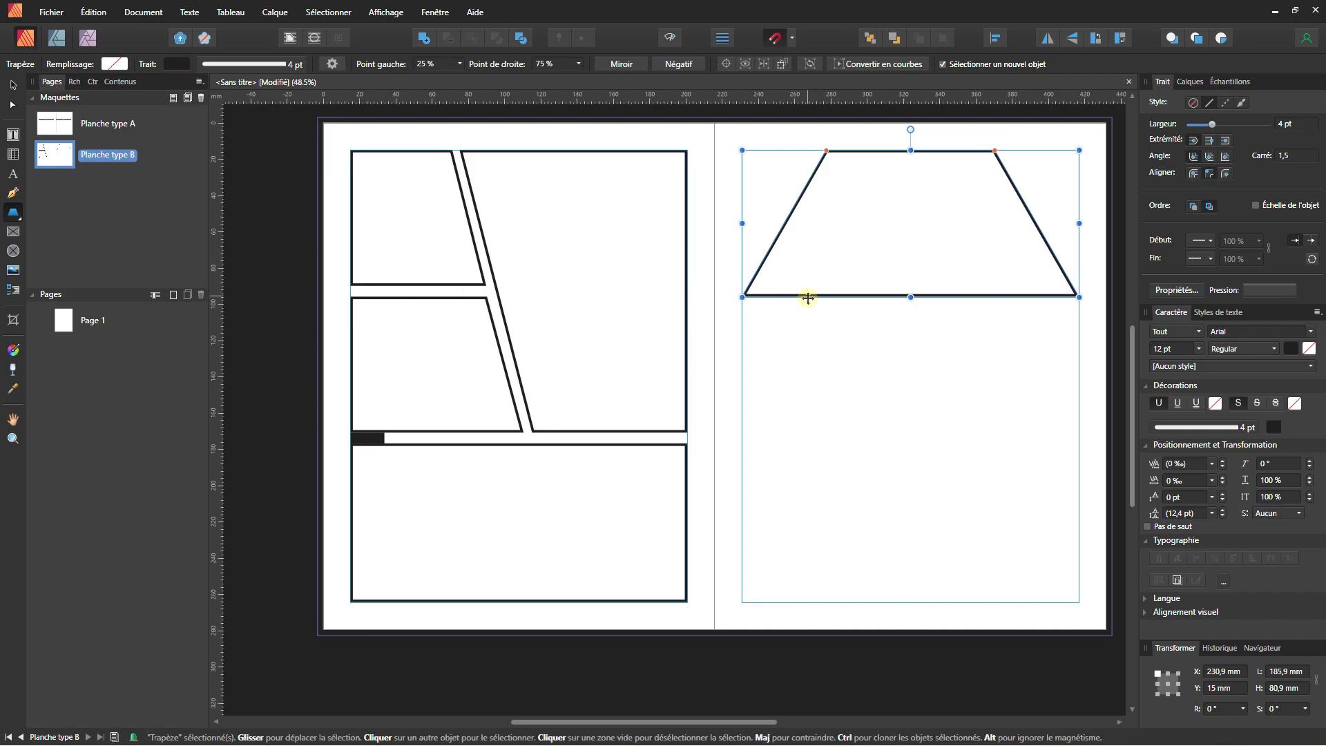
# Check the snapping options, in particular the setting for snapping to margins
pyautogui.click(793, 37)
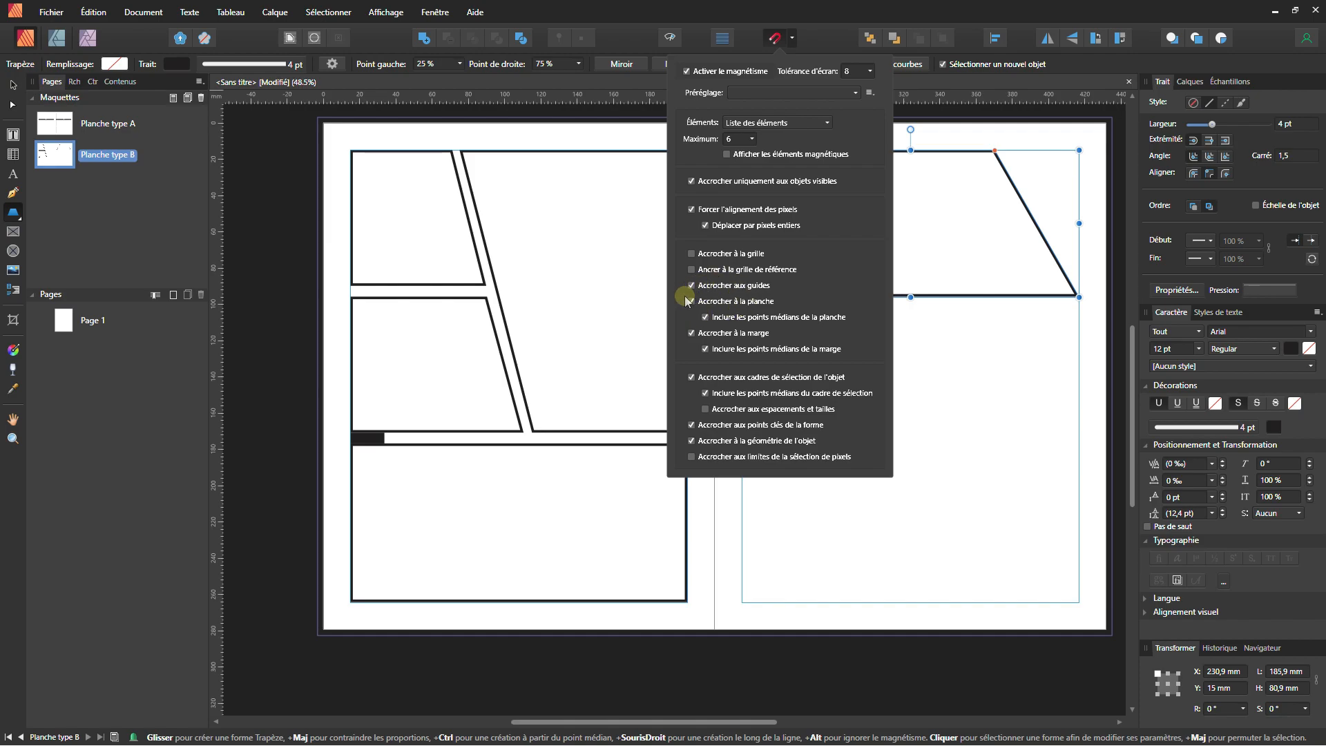
pyautogui.click(692, 334)
pyautogui.click(736, 13)
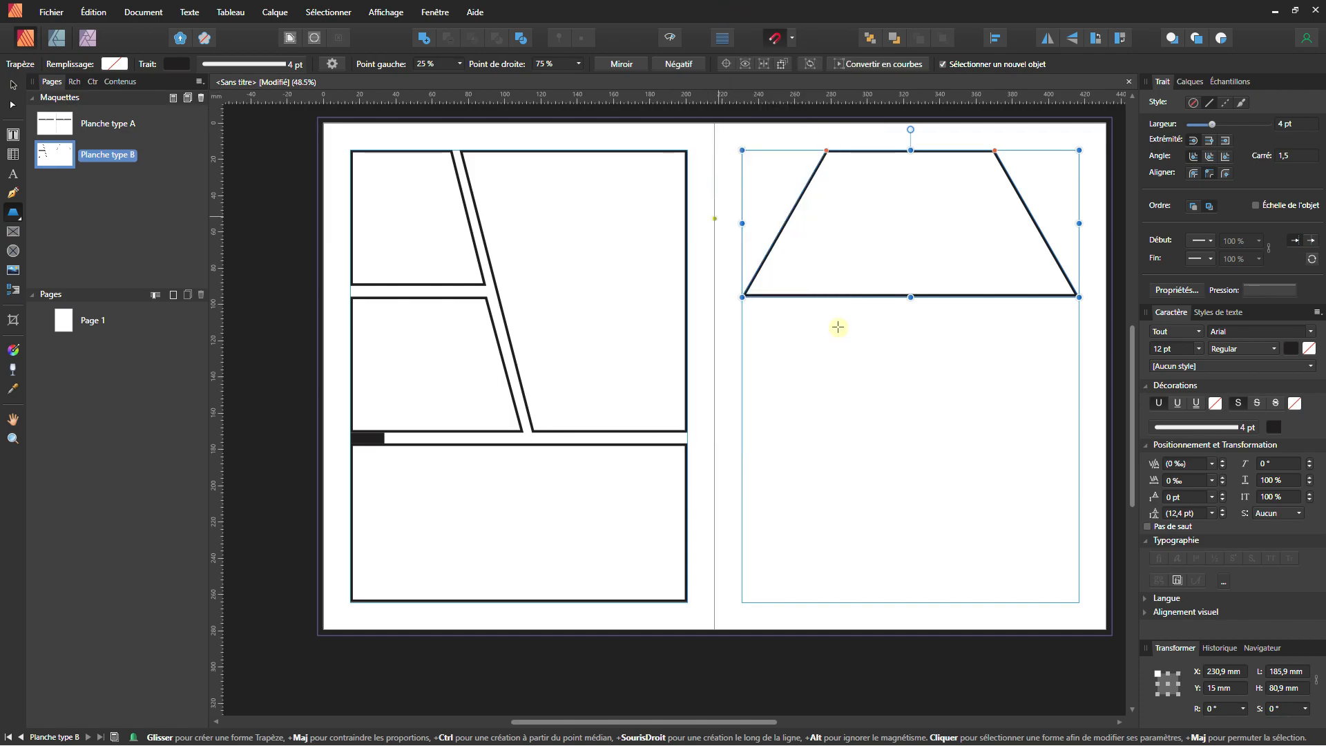
# Flip the trapezoid vertically and reshape it with the left point at 0 % and the right point at 42 %
pyautogui.click(1071, 39)
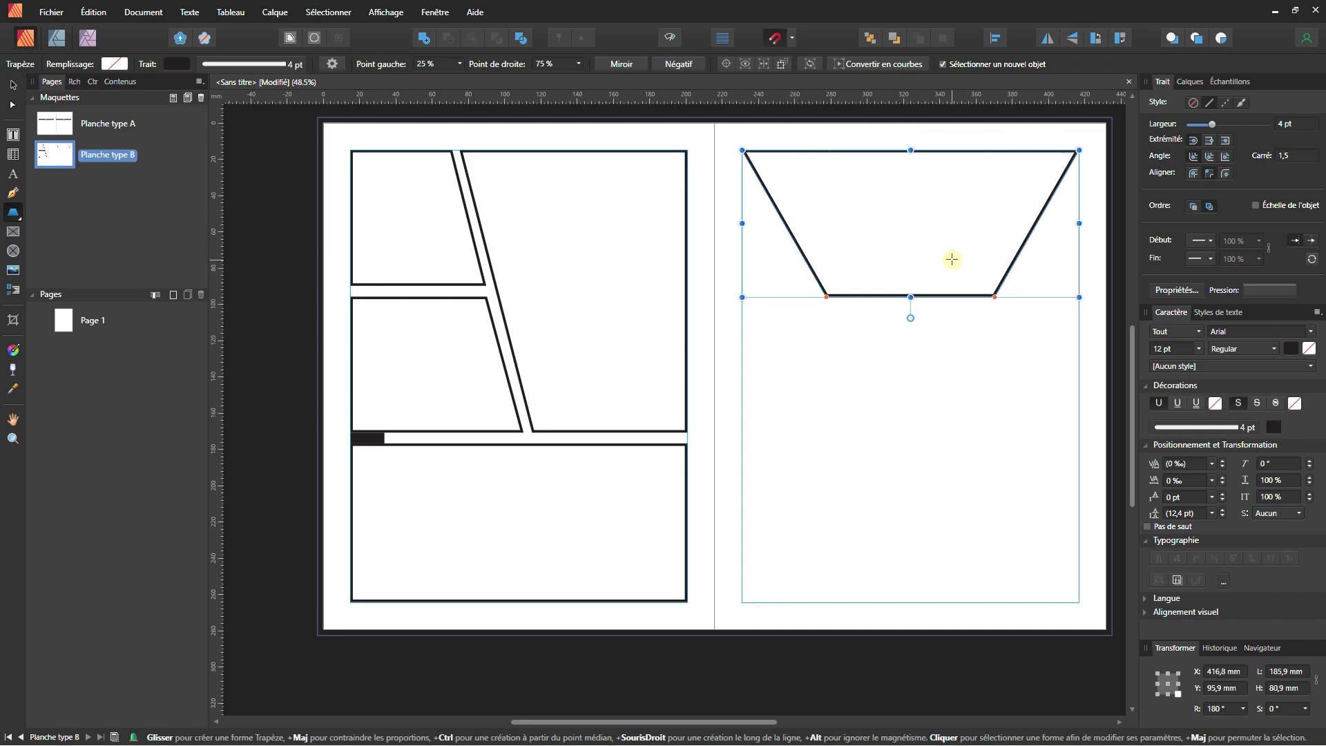
pyautogui.moveTo(827, 297); pyautogui.dragTo(736, 297)
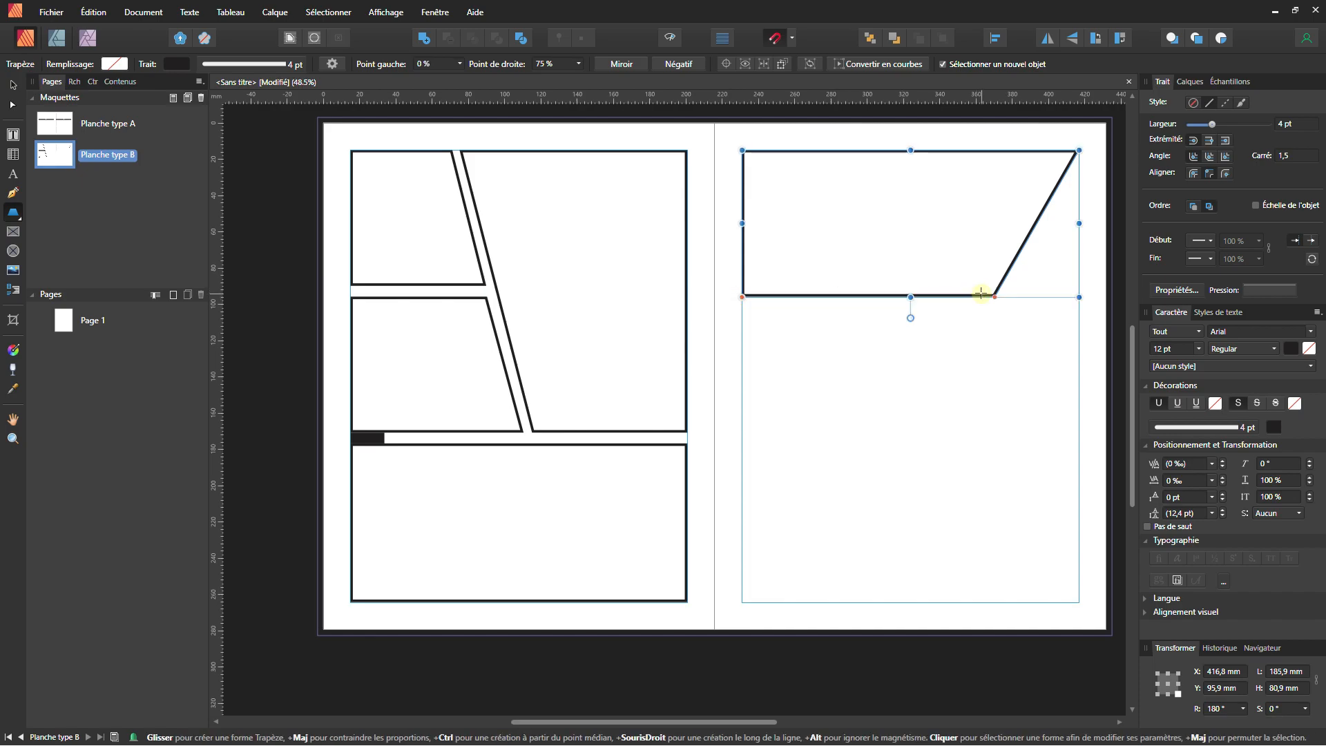
pyautogui.moveTo(987, 296); pyautogui.dragTo(882, 297)
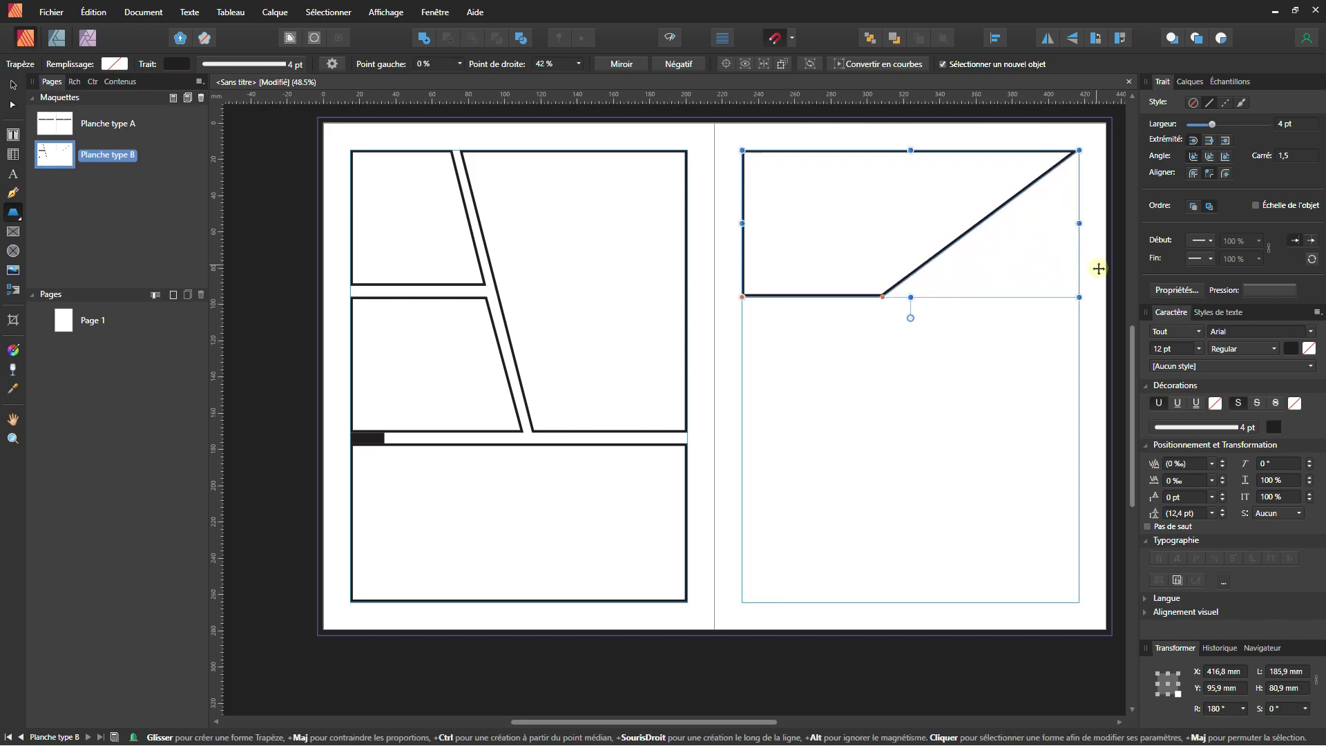
# Rotate the trapezoid to 90° and fit it between the right page's margins, 185.9 mm wide and about 137.9 mm high
pyautogui.moveTo(1084, 299); pyautogui.dragTo(829, 413)
pyautogui.click(12, 85)
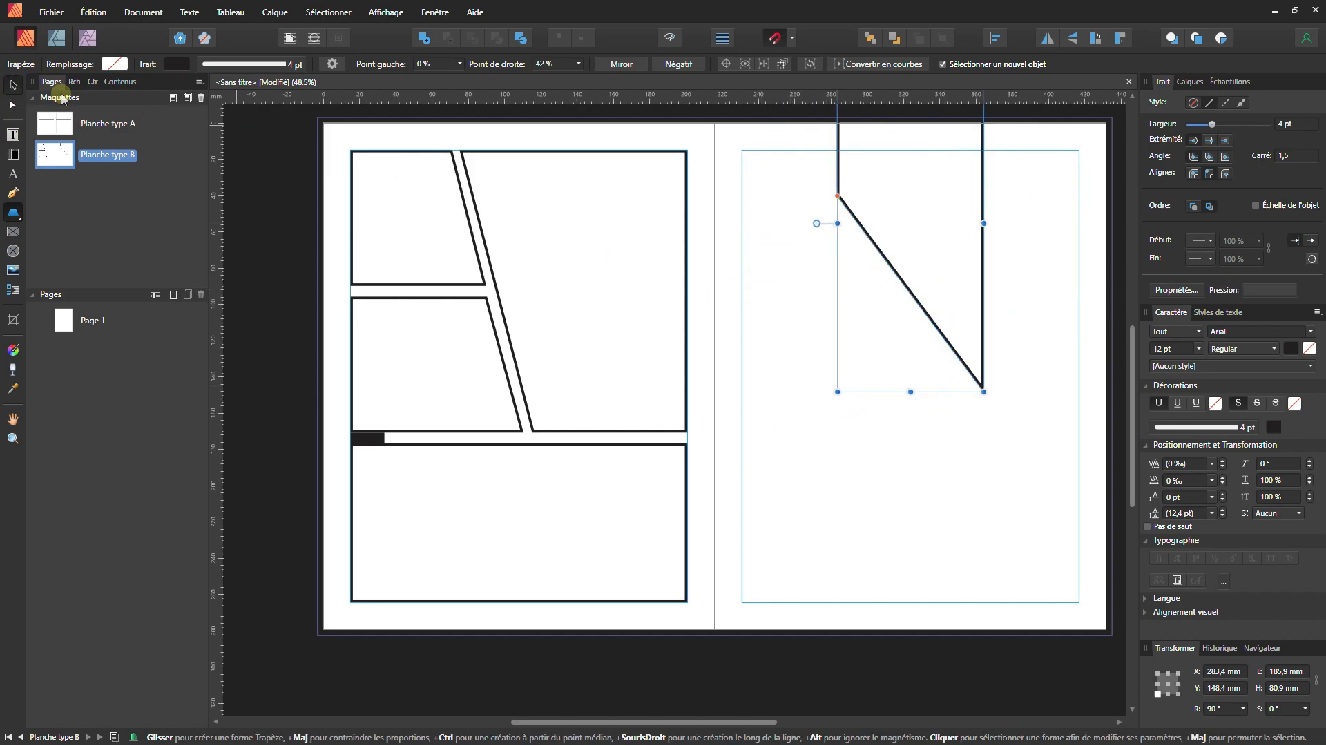
pyautogui.moveTo(909, 290); pyautogui.dragTo(1001, 379)
pyautogui.moveTo(932, 318); pyautogui.dragTo(743, 318)
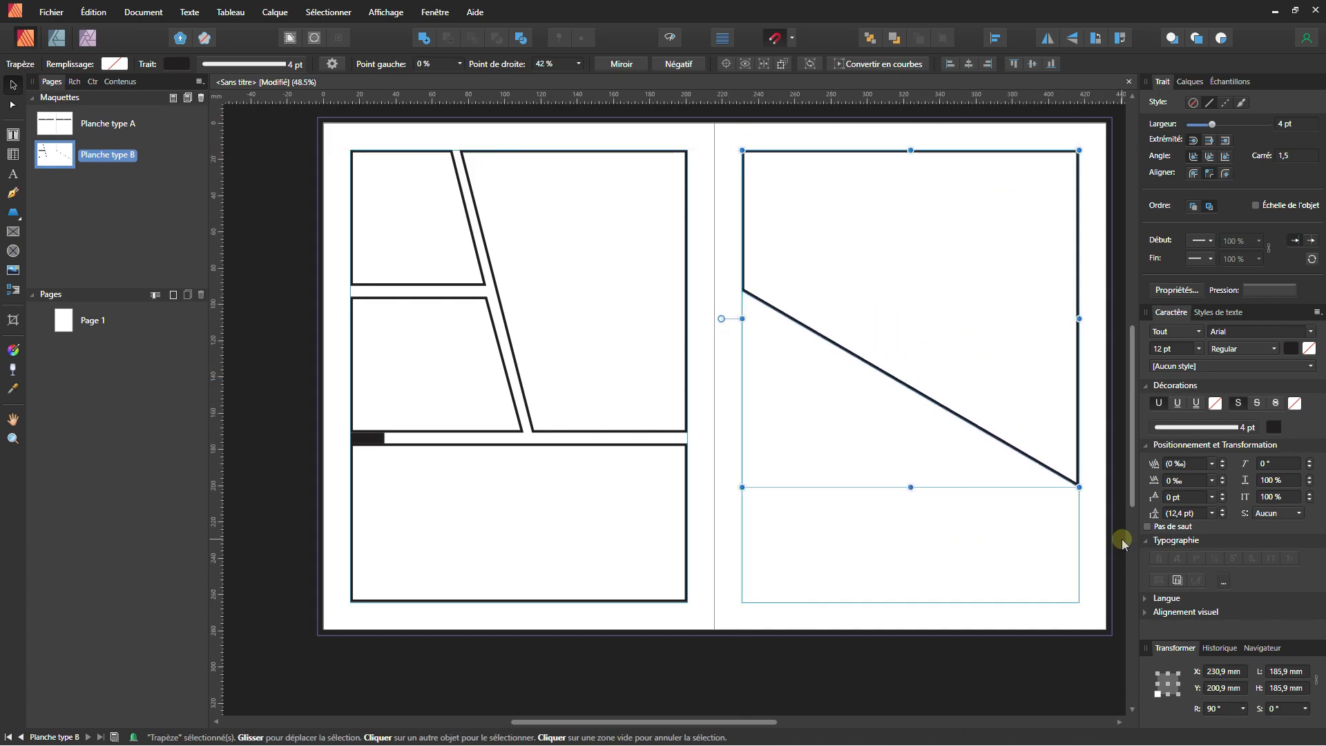
pyautogui.press('a')
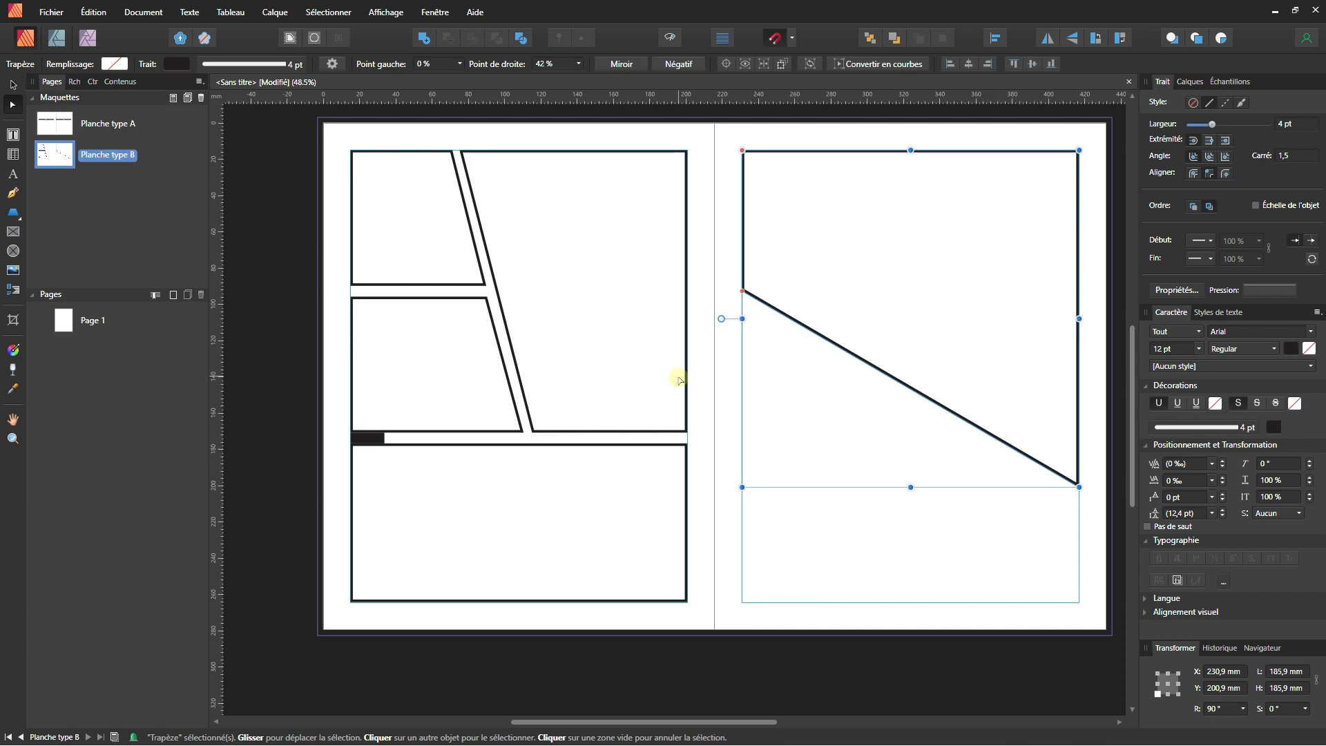
pyautogui.moveTo(911, 485); pyautogui.dragTo(921, 393)
pyautogui.moveTo(920, 393); pyautogui.dragTo(920, 400)
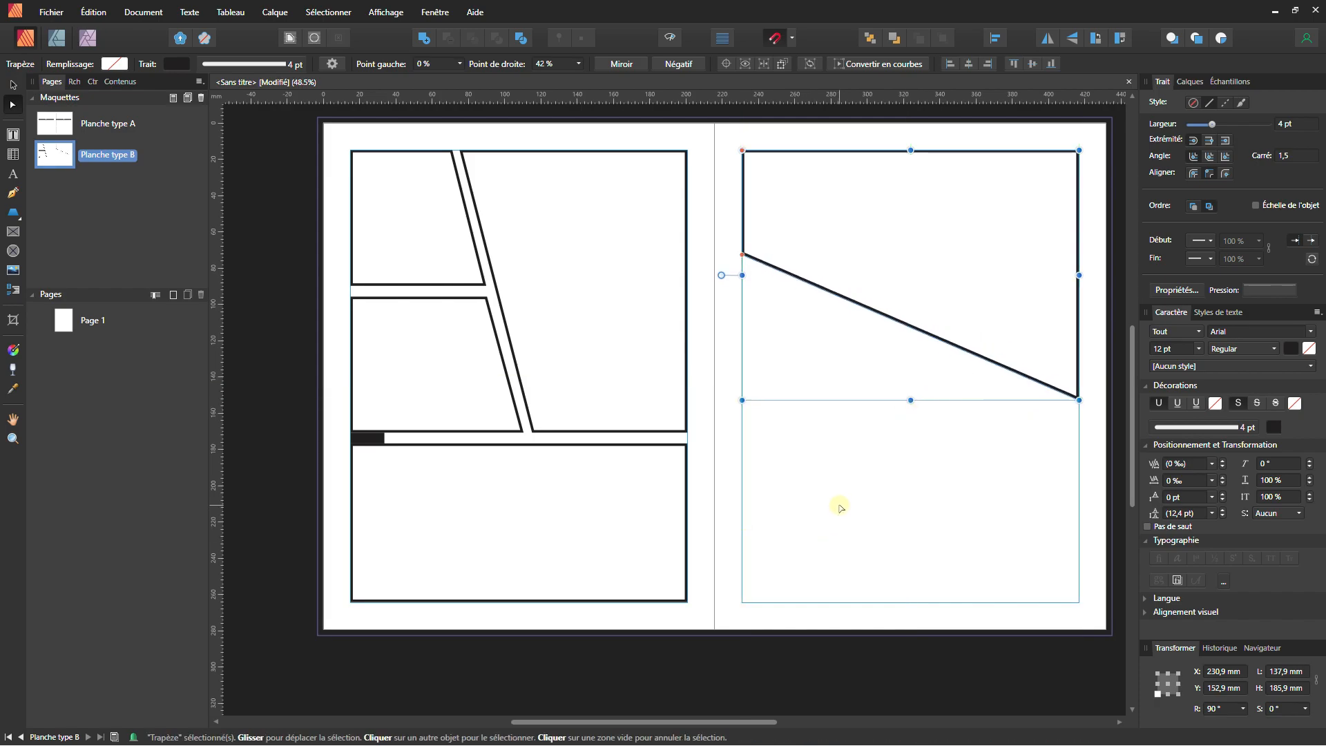
pyautogui.click(840, 508)
pyautogui.moveTo(629, 434); pyautogui.dragTo(903, 510)
pyautogui.hotkey('ctrl', 'z')
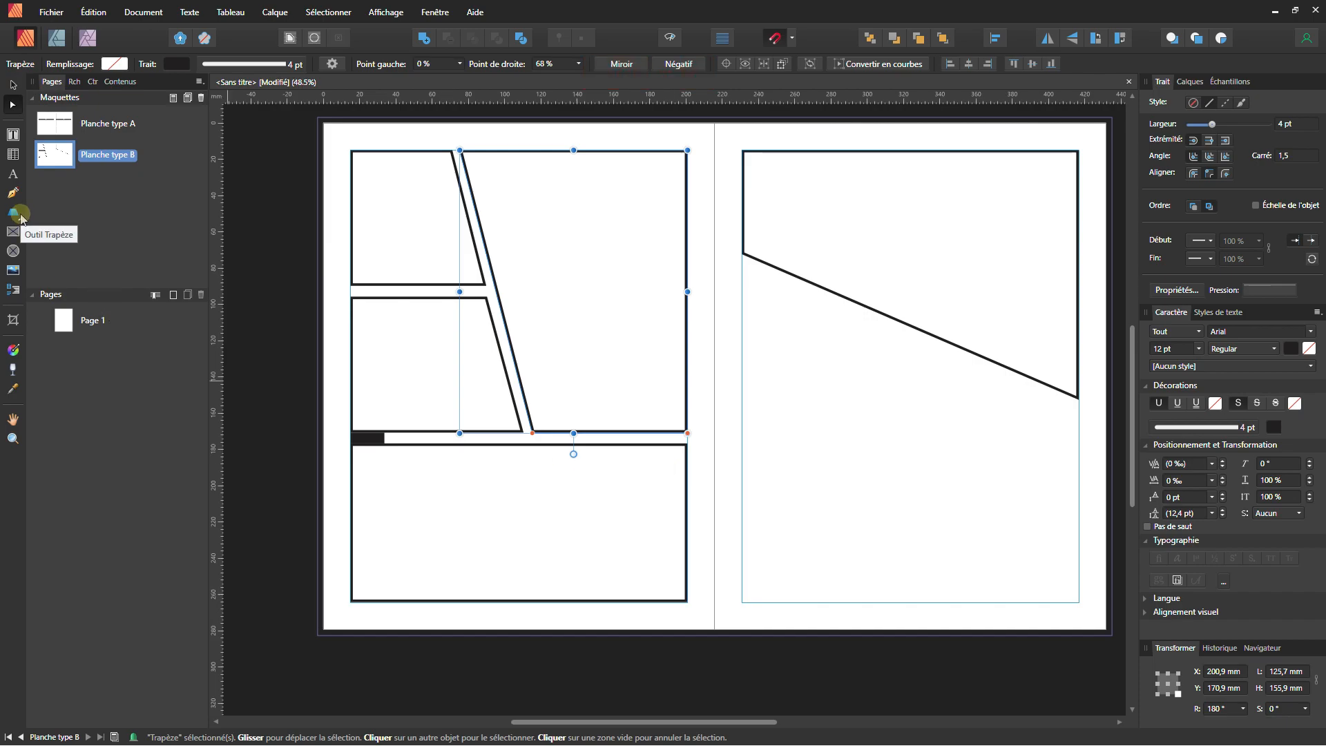
# Copy the first panel to the right page's lower-left margin corner and enlarge it to about 122.2 mm by 191.8 mm
pyautogui.press('v')
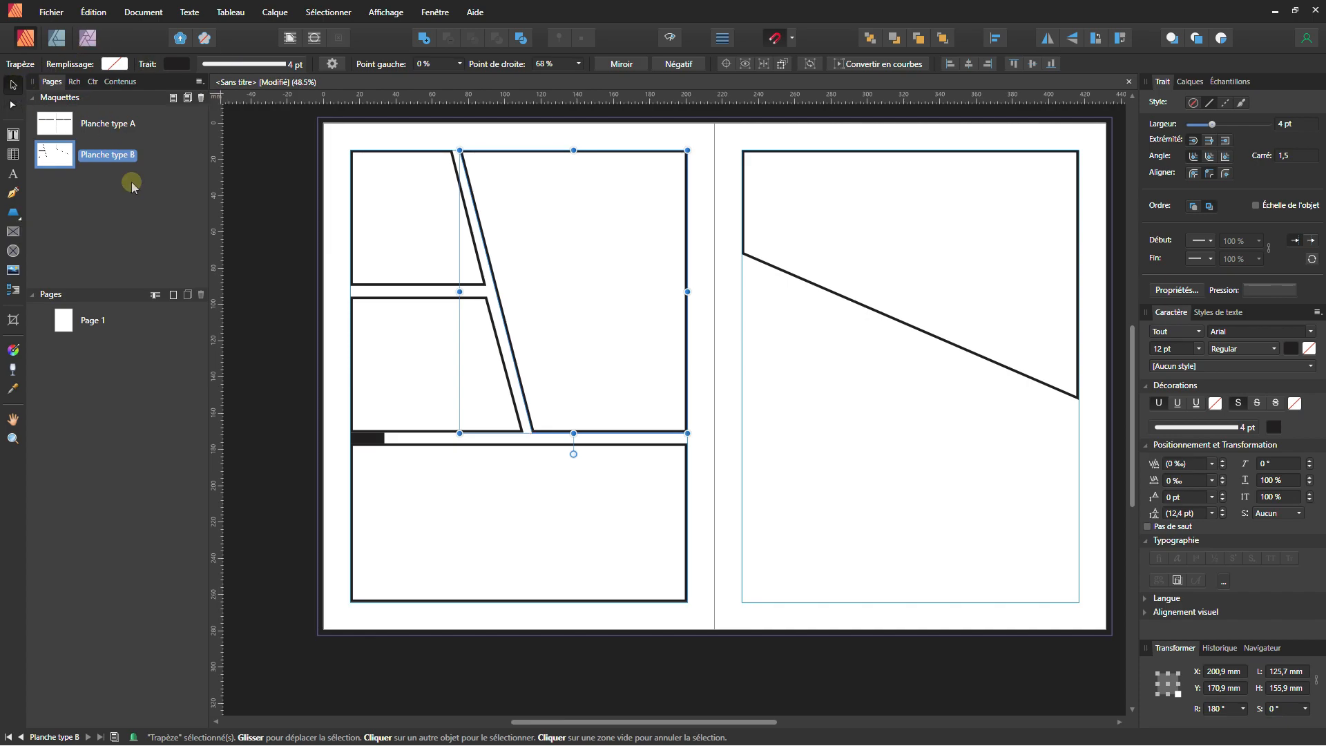
pyautogui.click(425, 286)
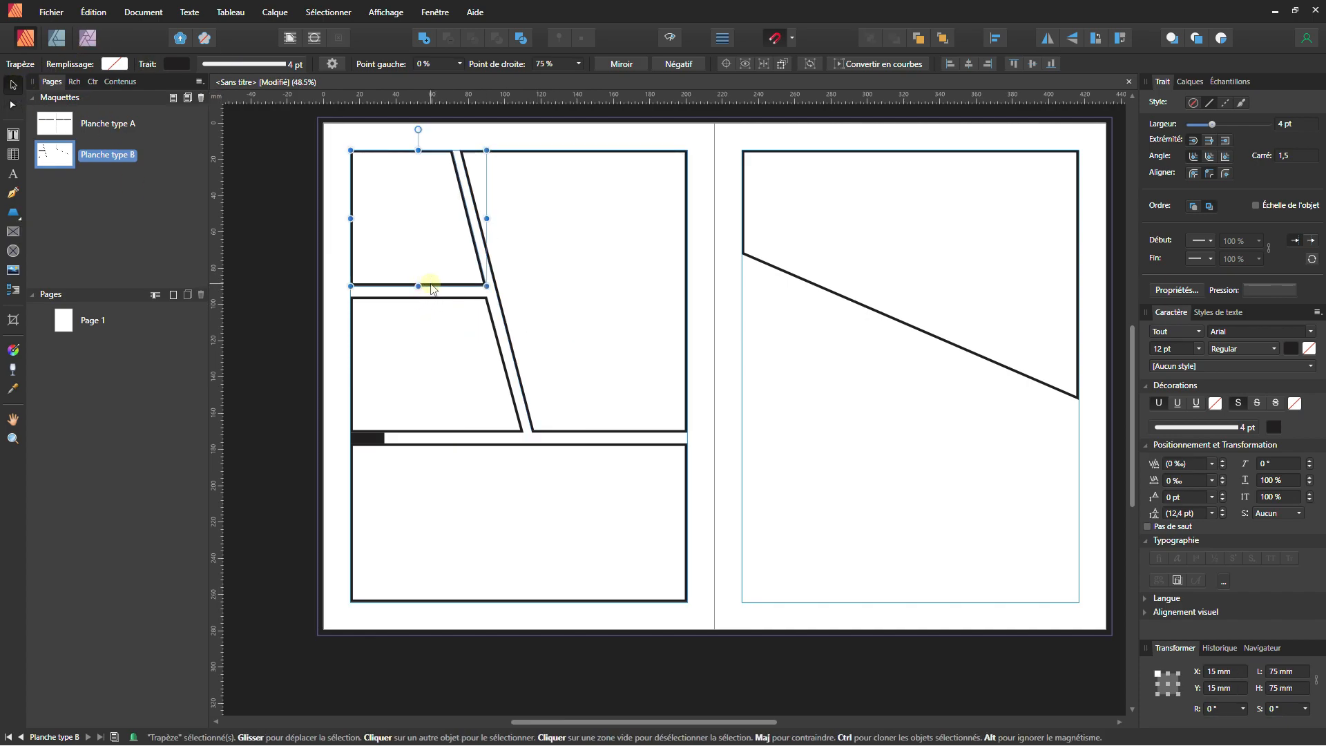
pyautogui.moveTo(445, 290); pyautogui.dragTo(839, 605)
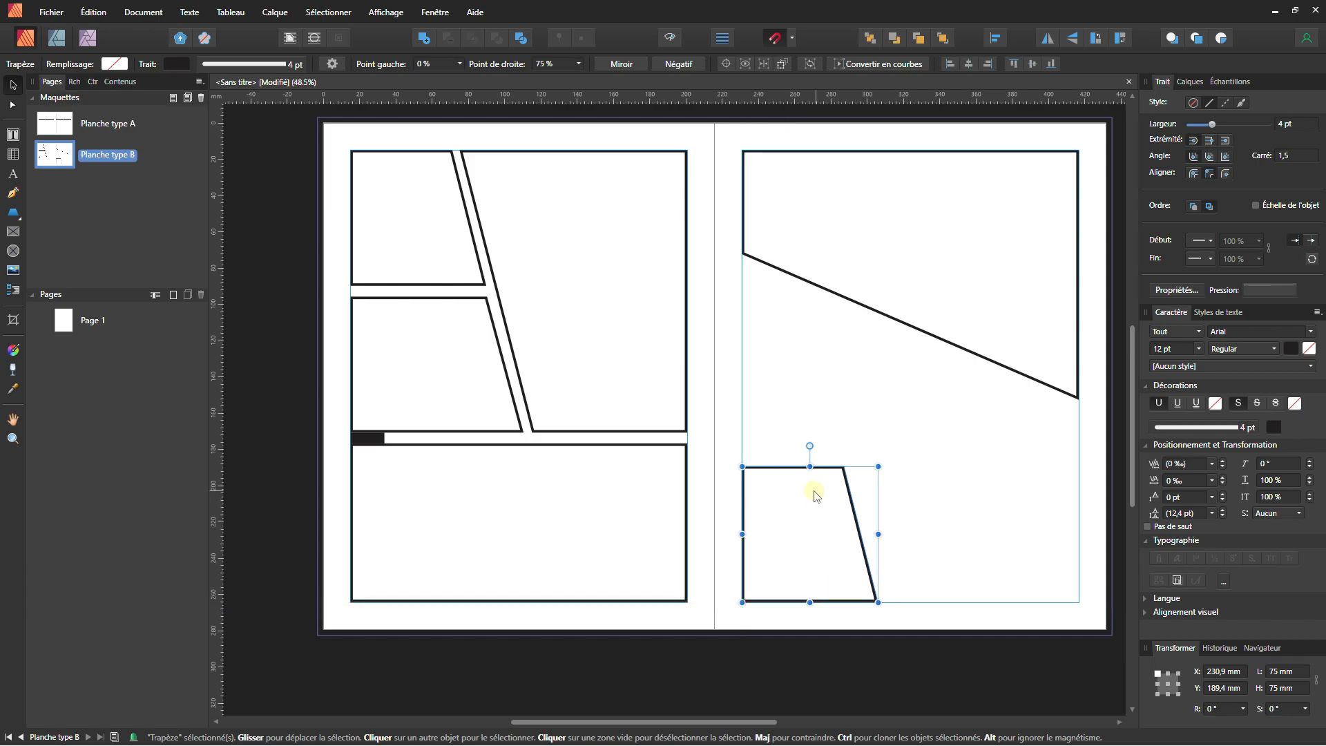
pyautogui.moveTo(808, 466); pyautogui.dragTo(829, 262)
pyautogui.moveTo(878, 433); pyautogui.dragTo(964, 429)
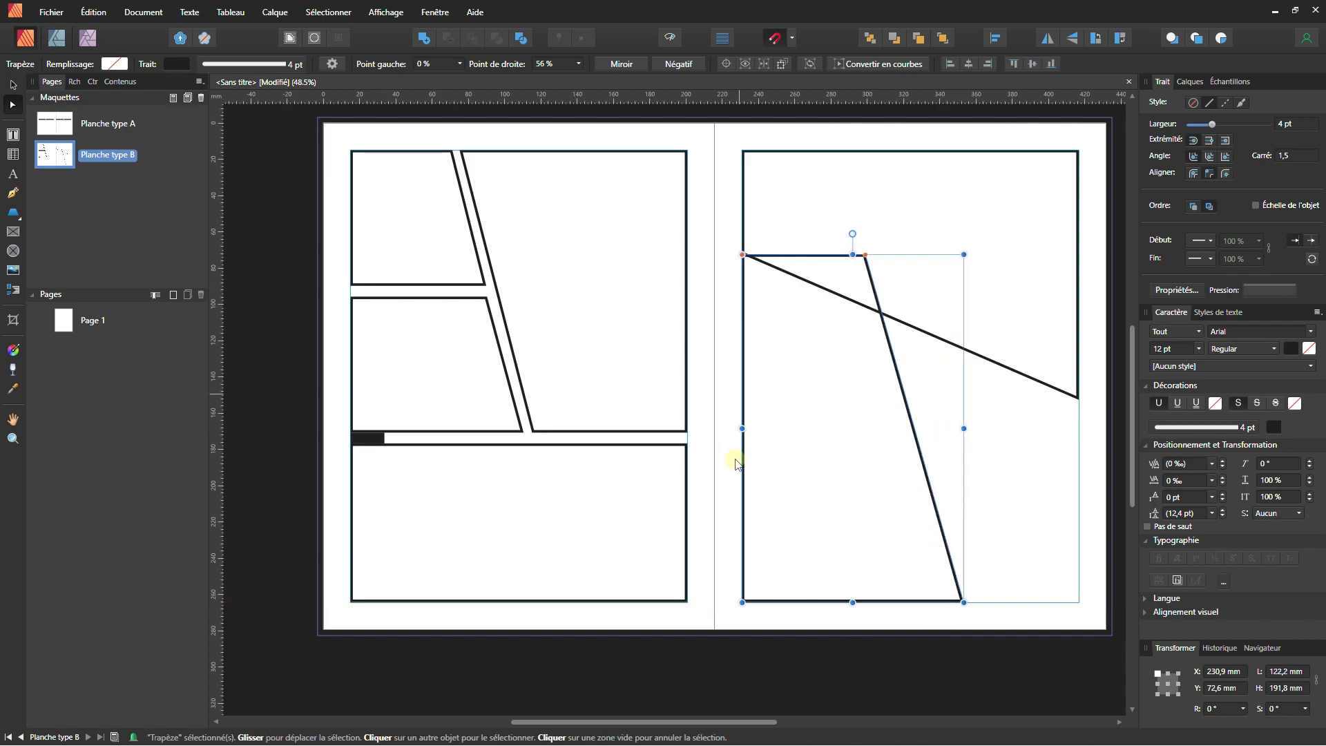
# Convert the copied panel to curves and move its two top nodes to run parallel below the upper panel's slanted edge
pyautogui.click(884, 64)
pyautogui.moveTo(867, 256); pyautogui.dragTo(895, 328)
pyautogui.moveTo(743, 256); pyautogui.dragTo(741, 268)
pyautogui.scroll(2, 896, 332)
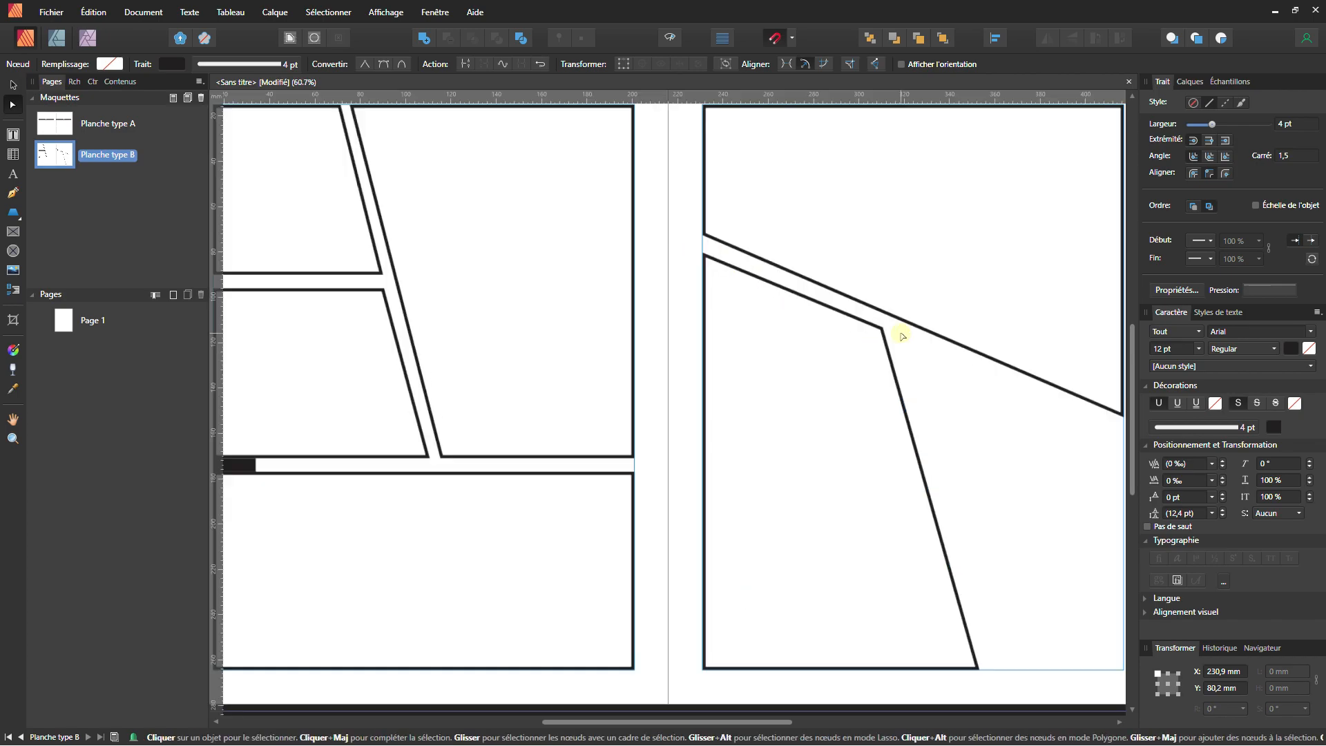
pyautogui.click(760, 372)
# Move the horizontal spacer from the left page to the right page's slanted gap and delete the vertical spacer
pyautogui.scroll(-2, 759, 384)
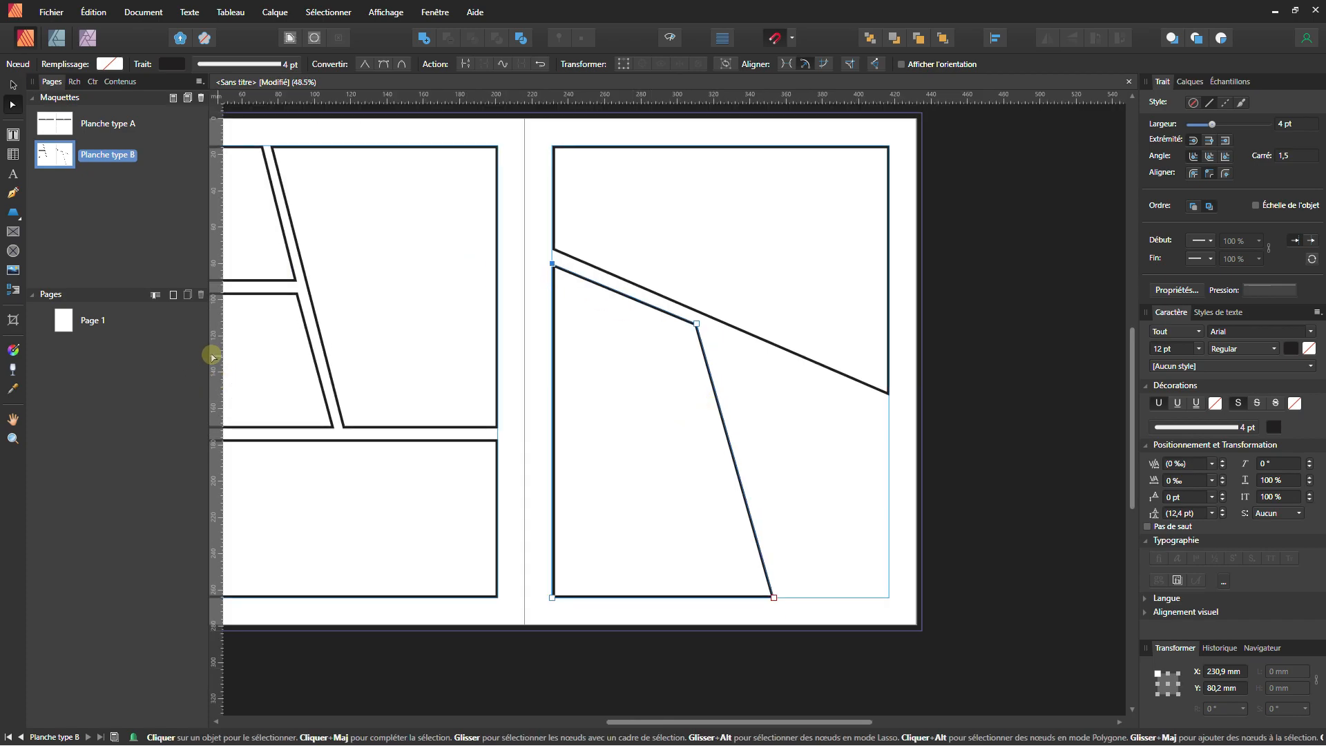
pyautogui.hotkey('ctrl', 'v')
pyautogui.click(14, 83)
pyautogui.moveTo(365, 454); pyautogui.dragTo(454, 456)
pyautogui.moveTo(271, 435); pyautogui.dragTo(751, 289)
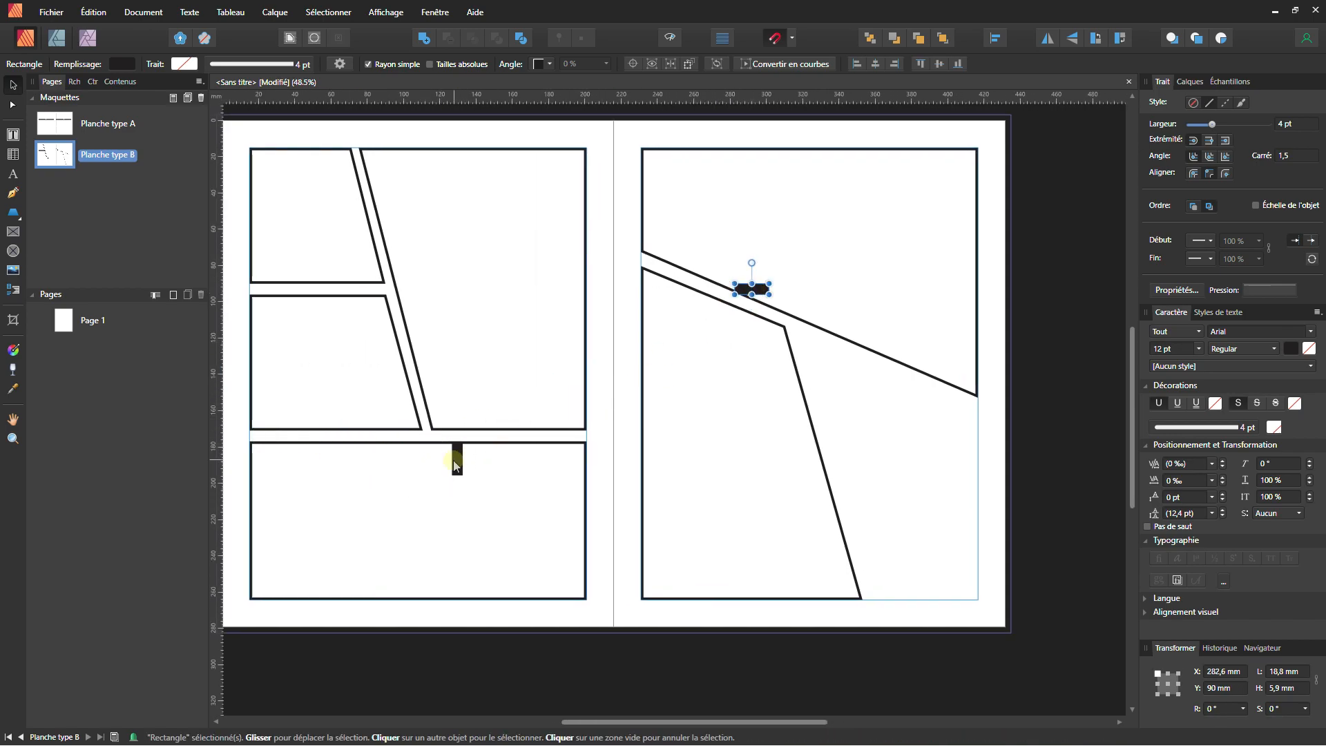
pyautogui.click(453, 461)
pyautogui.press('Delete')
# Rotate the spacer to lie along the upper panel's slanted edge at the inner margin, and select the curve panel below it
pyautogui.scroll(2, 759, 302)
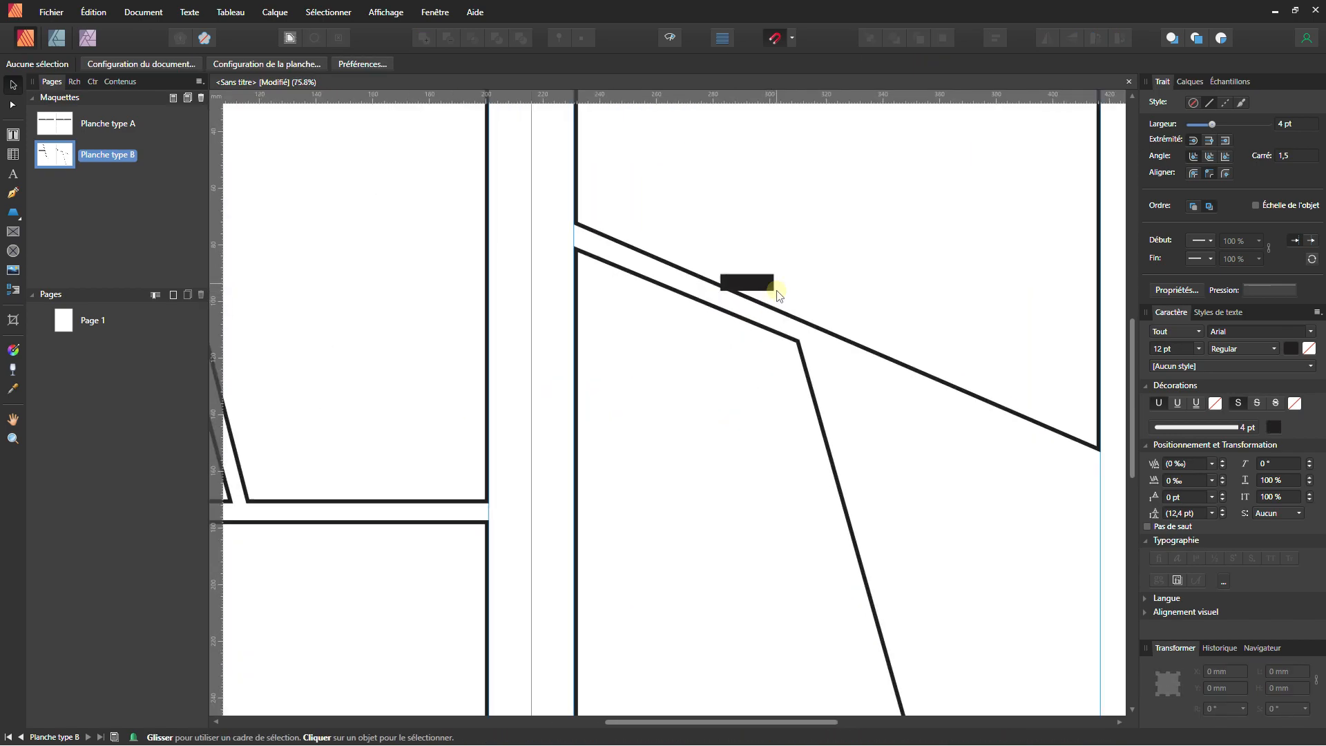
pyautogui.scroll(2, 760, 293)
pyautogui.moveTo(743, 294); pyautogui.dragTo(518, 219)
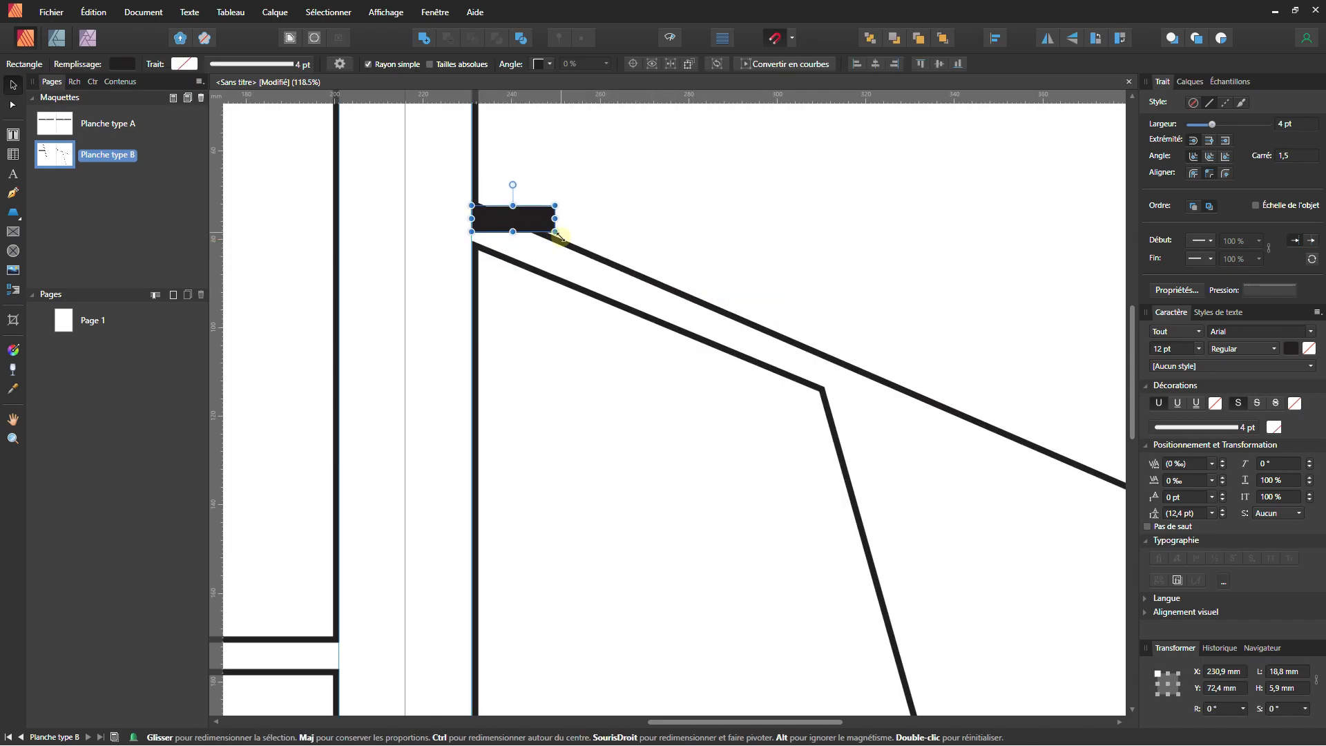
pyautogui.moveTo(560, 235); pyautogui.dragTo(557, 259)
pyautogui.scroll(3, 514, 246)
pyautogui.moveTo(527, 191); pyautogui.dragTo(511, 217)
pyautogui.click(511, 277)
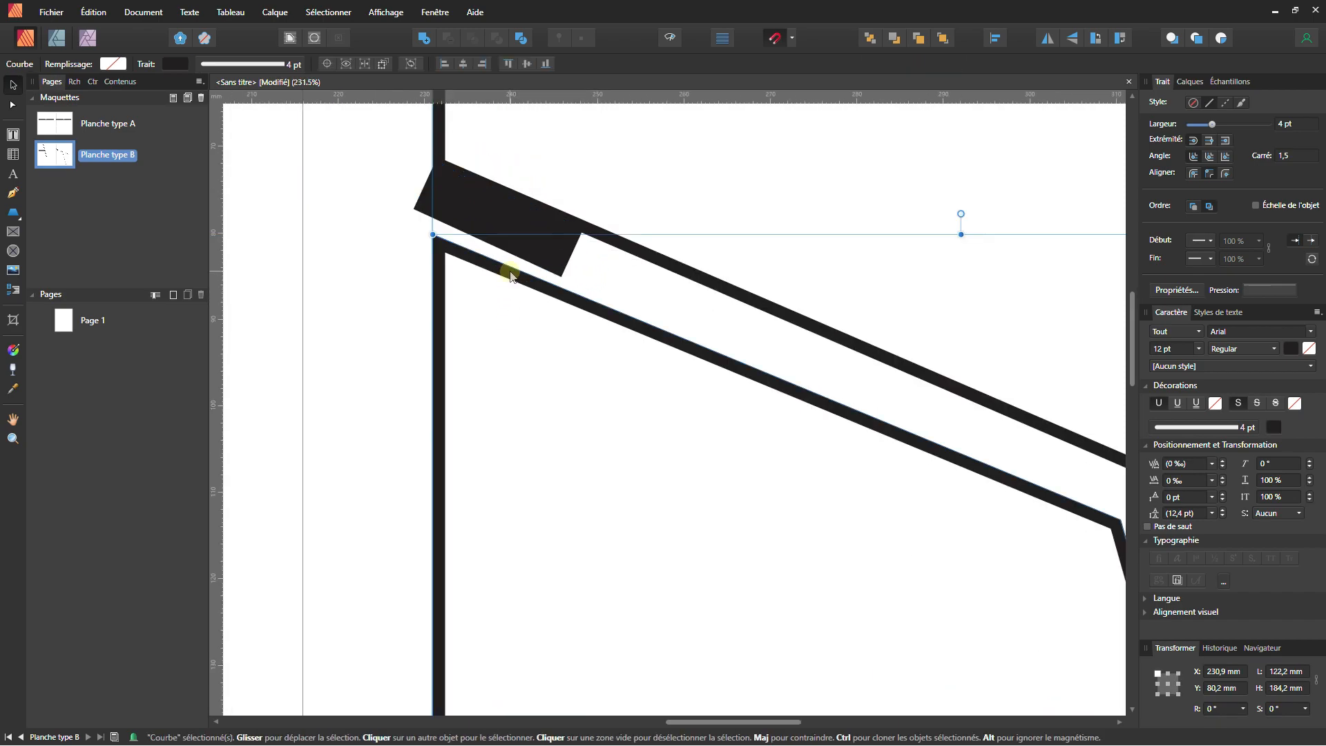
# Move the lower-left panel's two top nodes against the spacer, to about Y 78.3 mm at the margin and Y 113.2 mm at the inner corner
pyautogui.press('a')
pyautogui.click(433, 219)
pyautogui.moveTo(435, 219); pyautogui.dragTo(436, 221)
pyautogui.scroll(-3, 614, 376)
pyautogui.moveTo(793, 444); pyautogui.dragTo(689, 412)
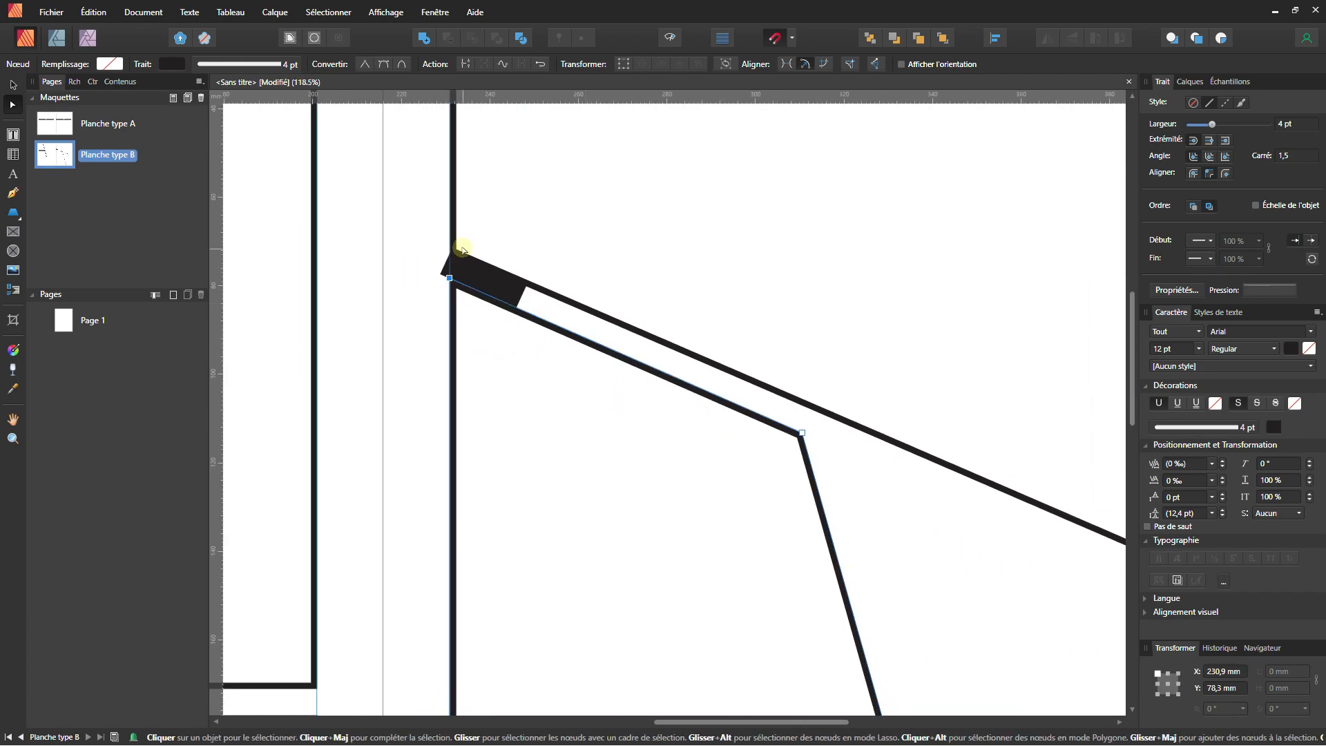
pyautogui.moveTo(804, 436); pyautogui.dragTo(794, 431)
pyautogui.scroll(-5, 793, 442)
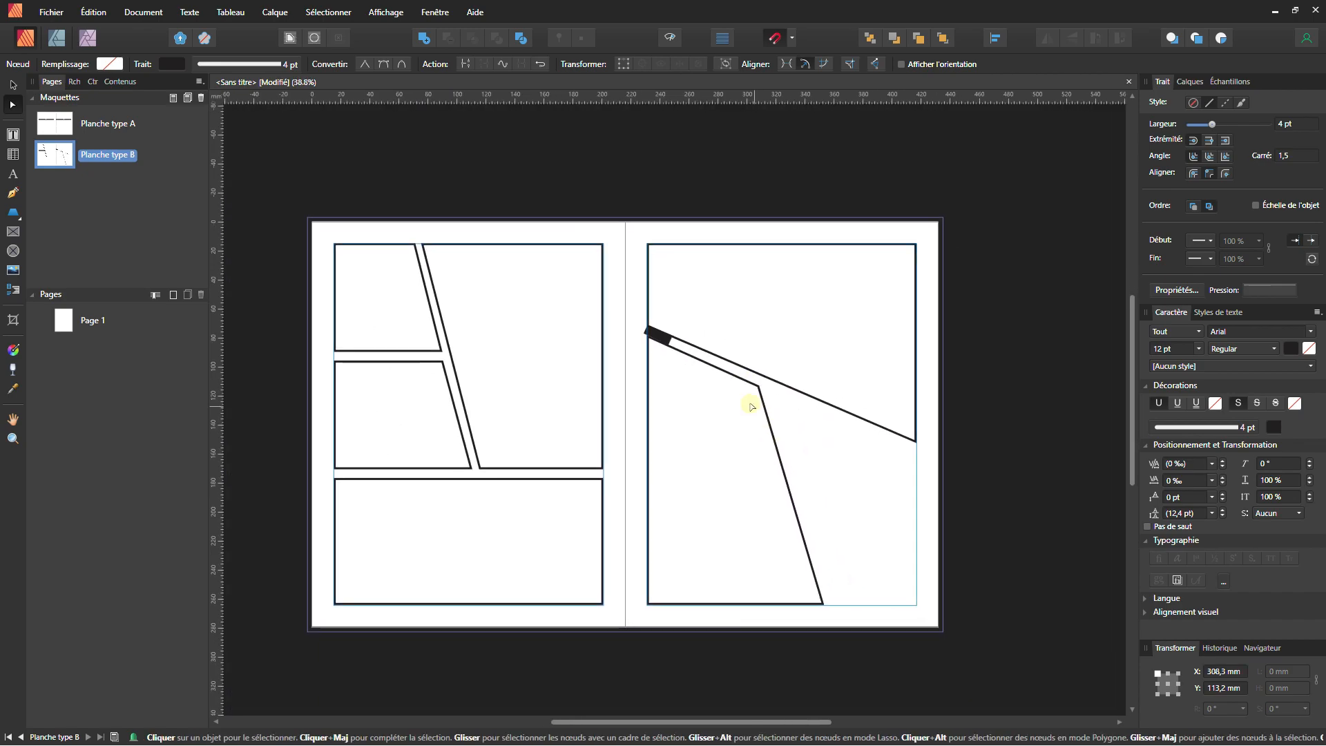
# Copy the spacer beside the lower-left panel's steep slanted edge and delete the original spacer from the gap below the upper panel
pyautogui.scroll(3, 803, 452)
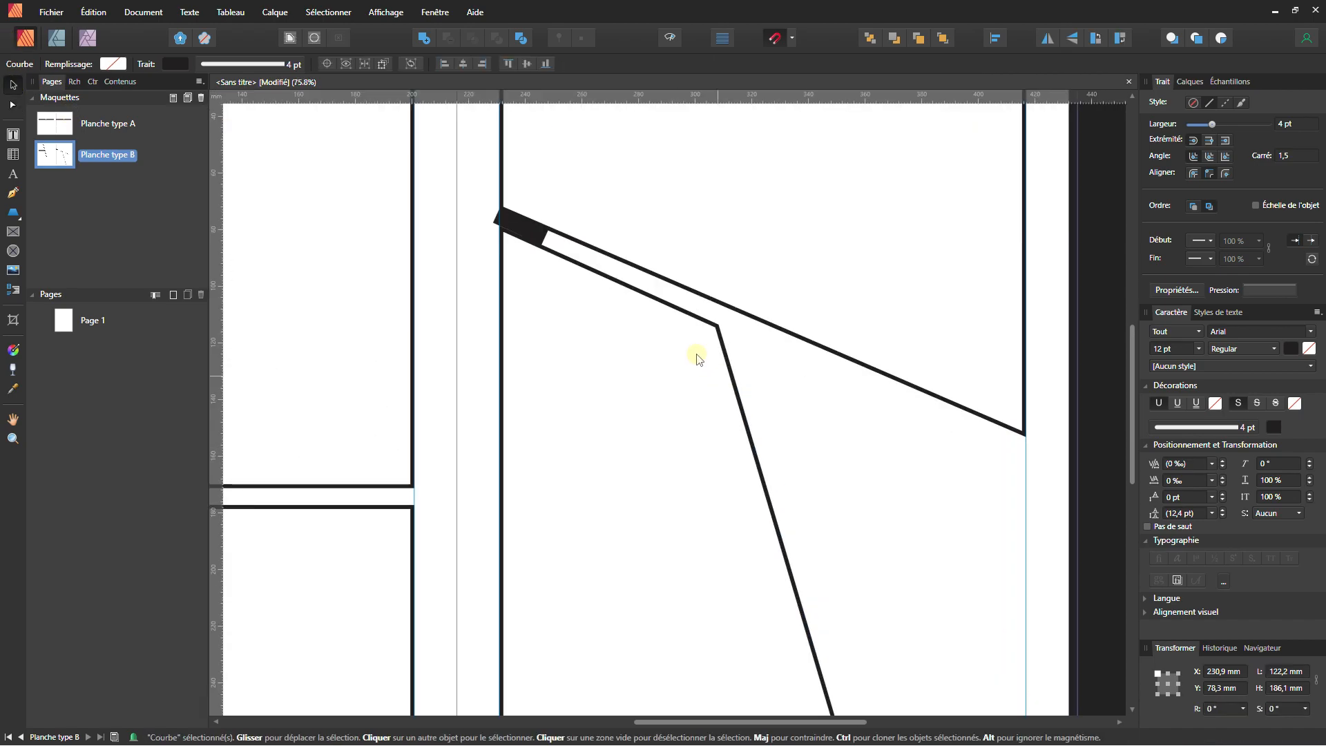
pyautogui.click(662, 333)
pyautogui.moveTo(536, 243); pyautogui.dragTo(806, 449)
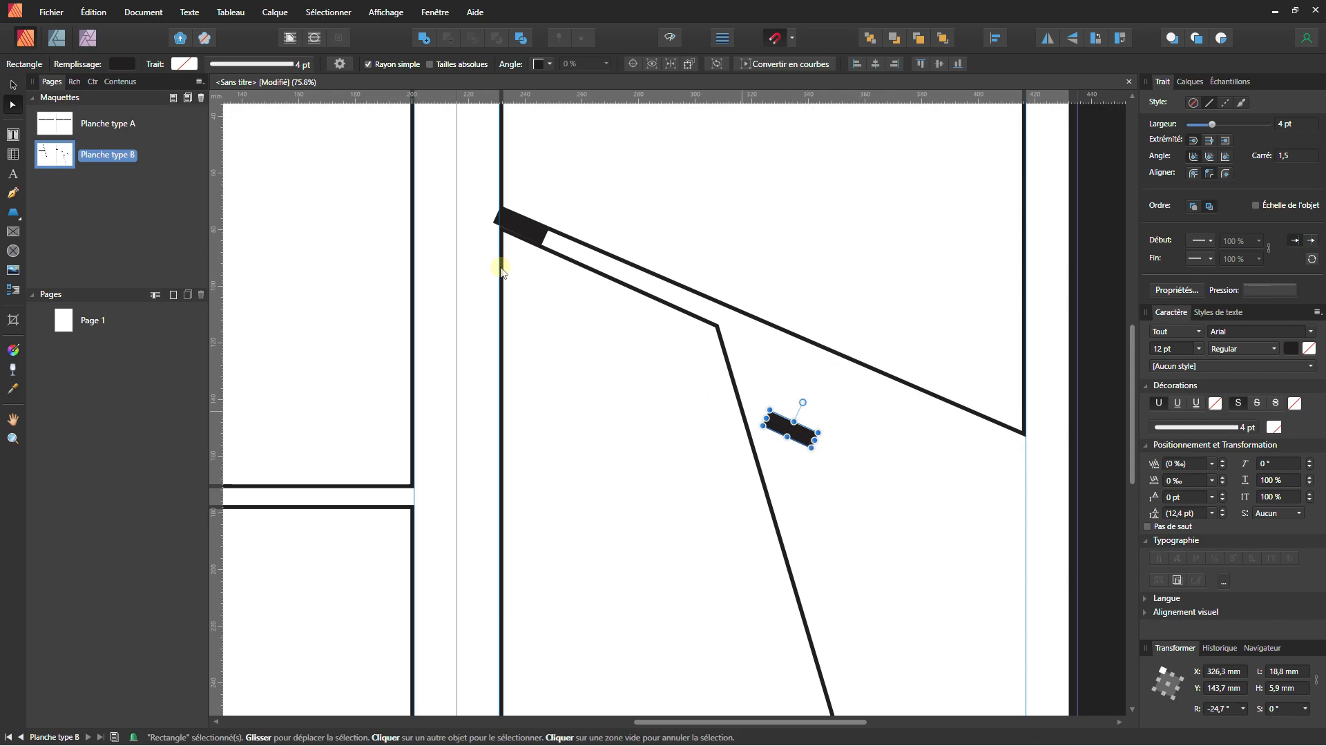
pyautogui.click(520, 228)
pyautogui.press('Delete')
# Rotate the remaining spacer to -73.4° and place it flush along the outside of the lower-left panel's steep edge
pyautogui.click(787, 432)
pyautogui.moveTo(812, 454); pyautogui.dragTo(785, 470)
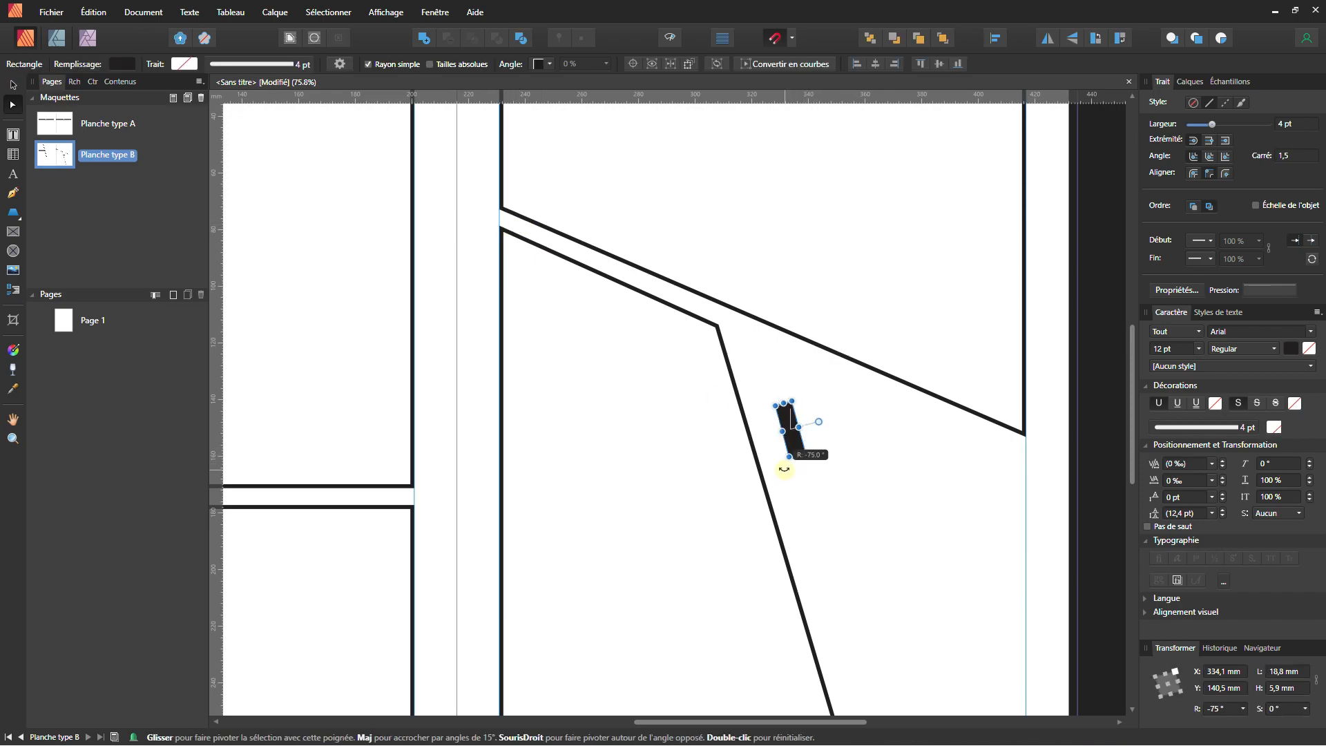
pyautogui.scroll(4, 785, 470)
pyautogui.moveTo(786, 423); pyautogui.dragTo(728, 424)
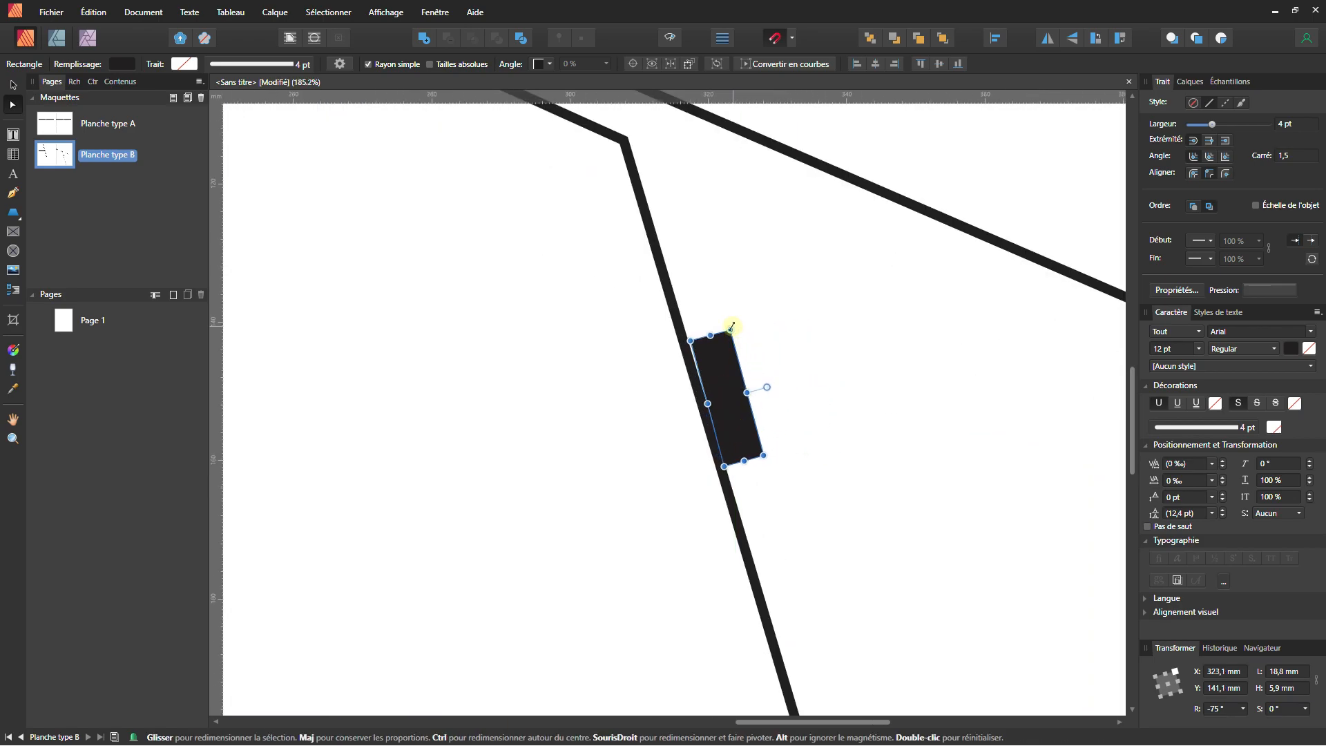
pyautogui.moveTo(736, 328); pyautogui.dragTo(710, 364)
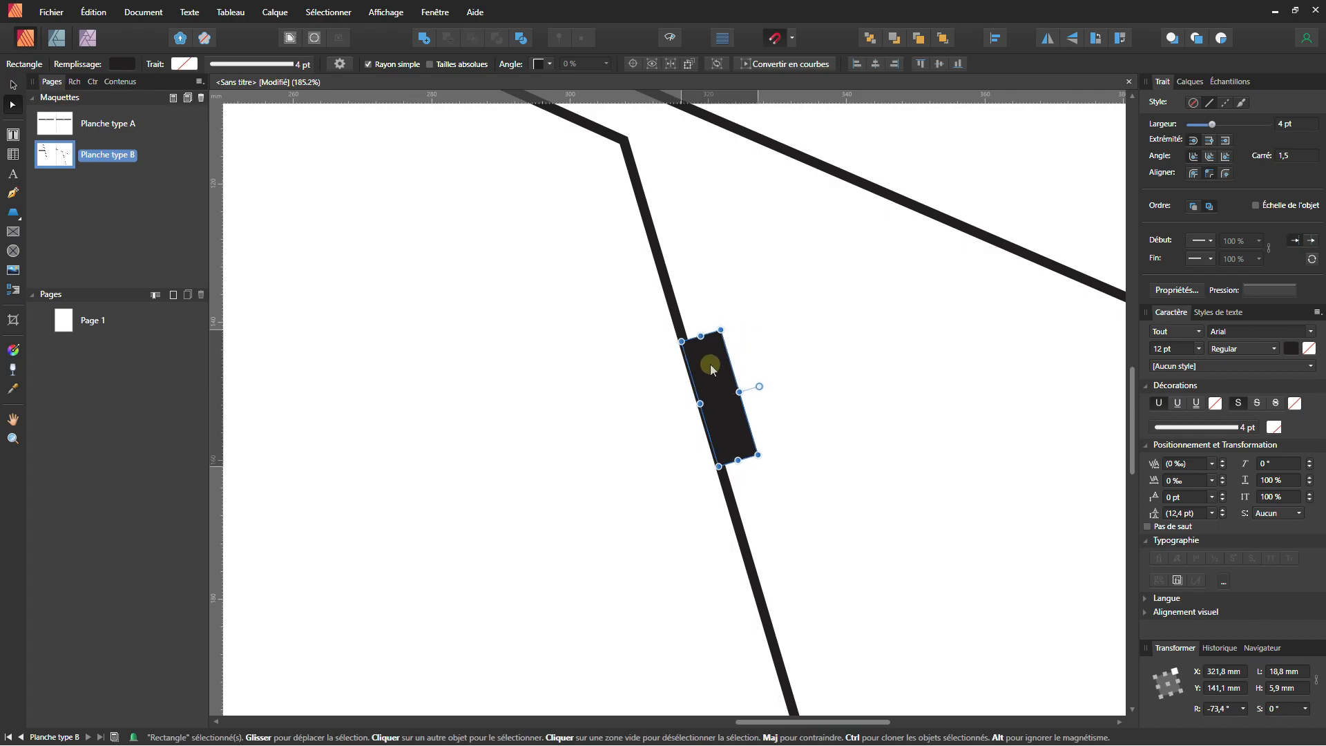
pyautogui.scroll(-5, 710, 364)
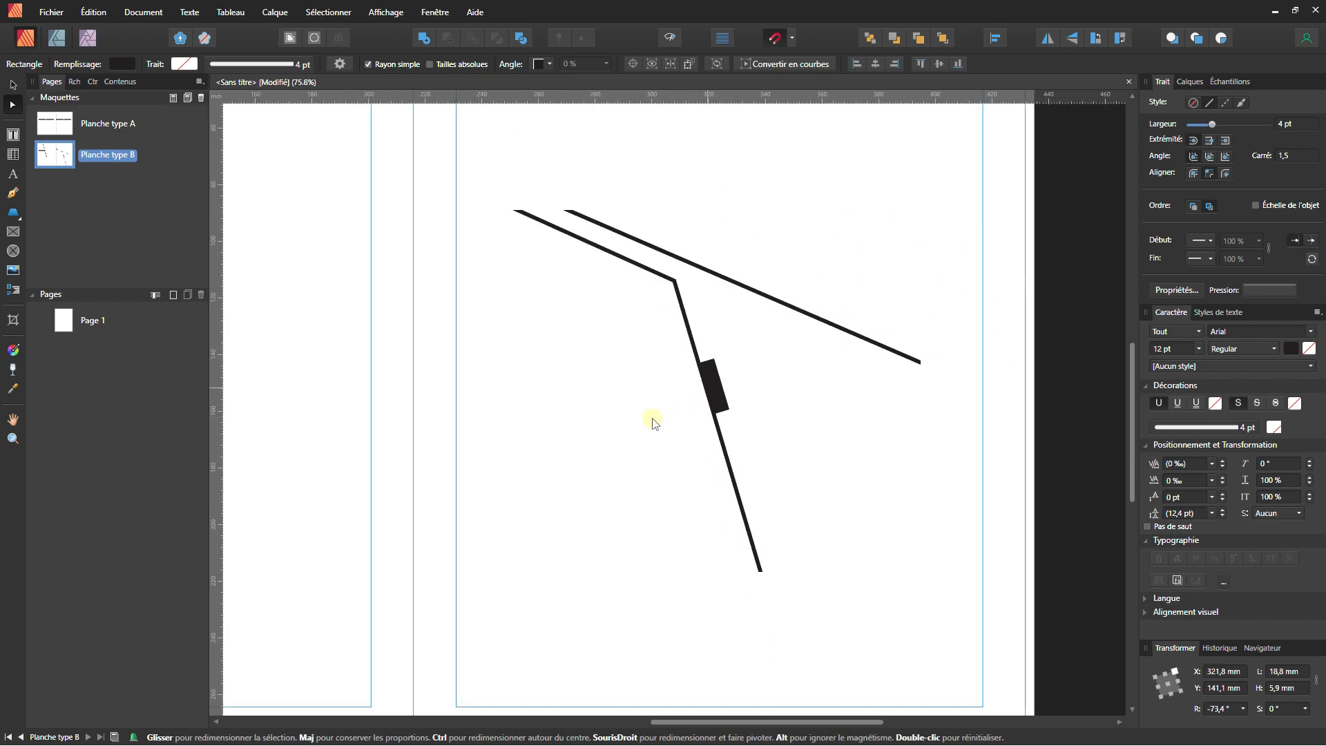
# Duplicate the lower-left panel on the right page and move the copy across to the page's lower-right margin corner
pyautogui.click(680, 299)
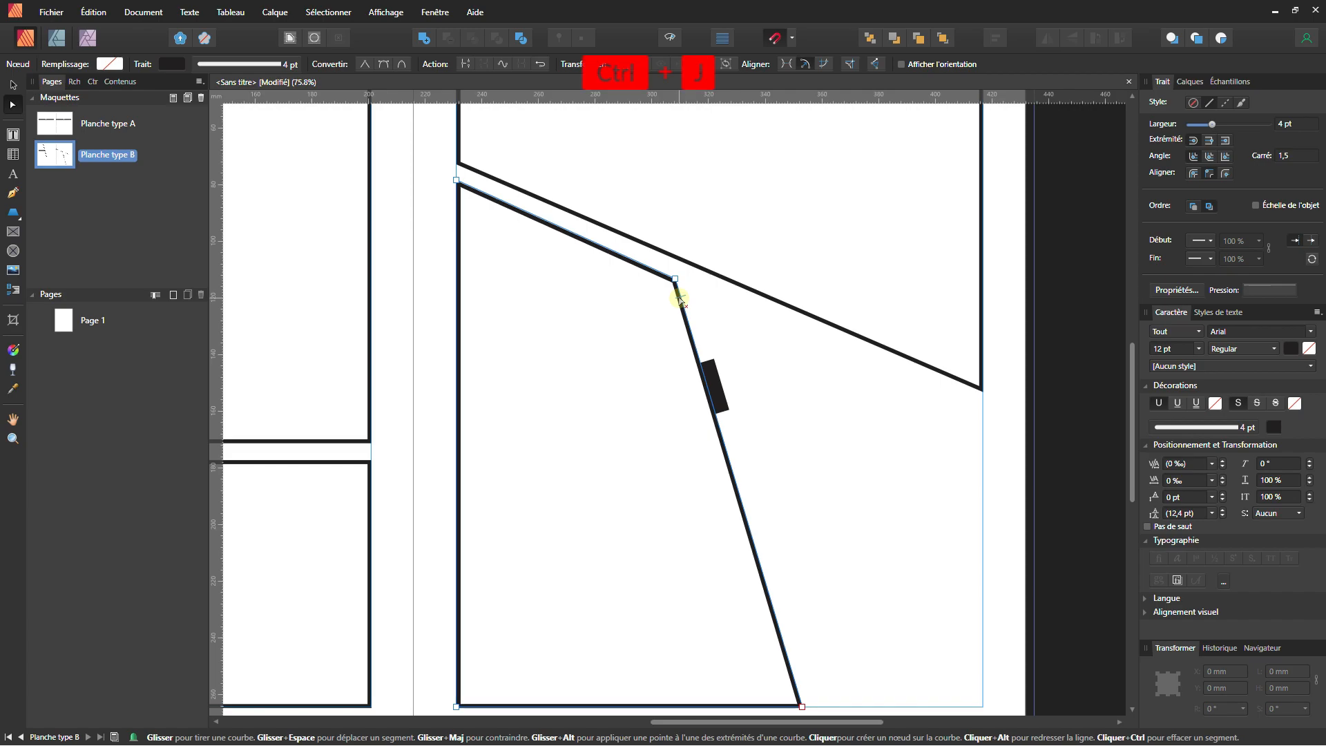
pyautogui.click(14, 84)
pyautogui.click(692, 327)
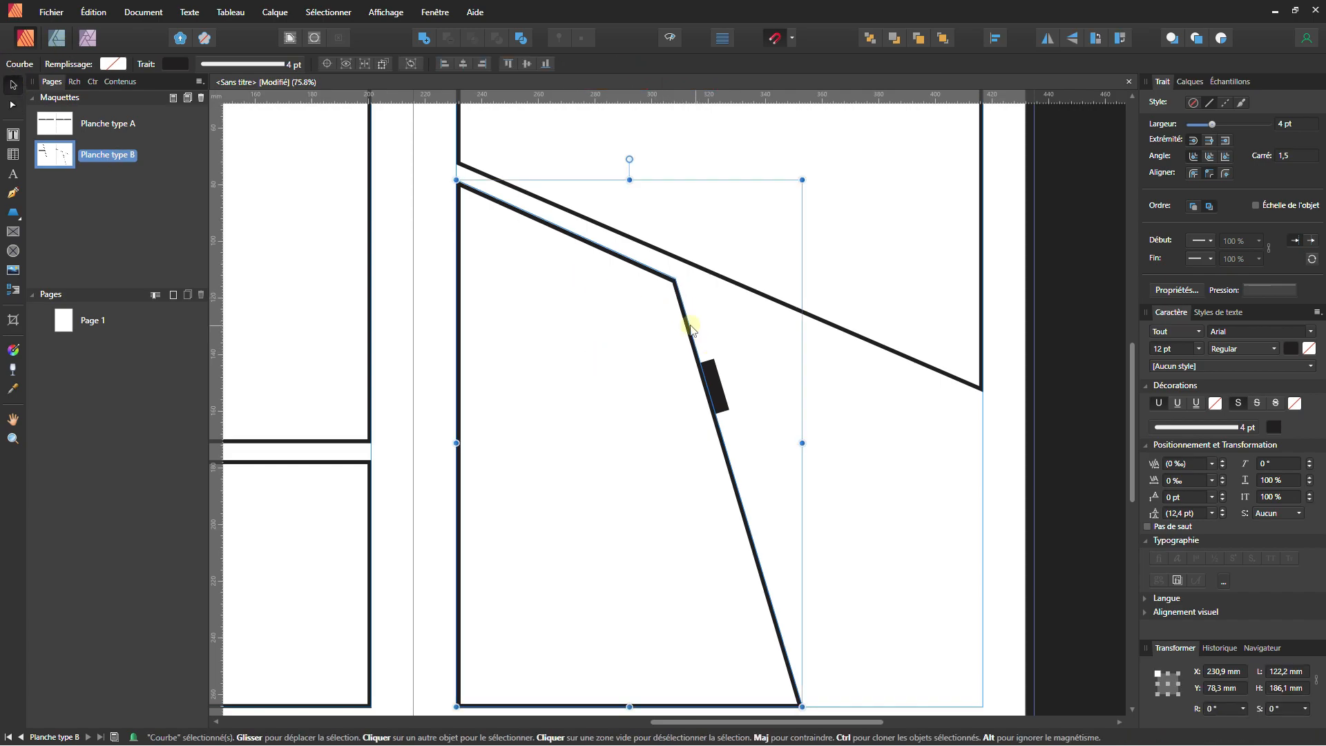
pyautogui.moveTo(691, 328); pyautogui.dragTo(872, 345)
pyautogui.scroll(-3, 616, 541)
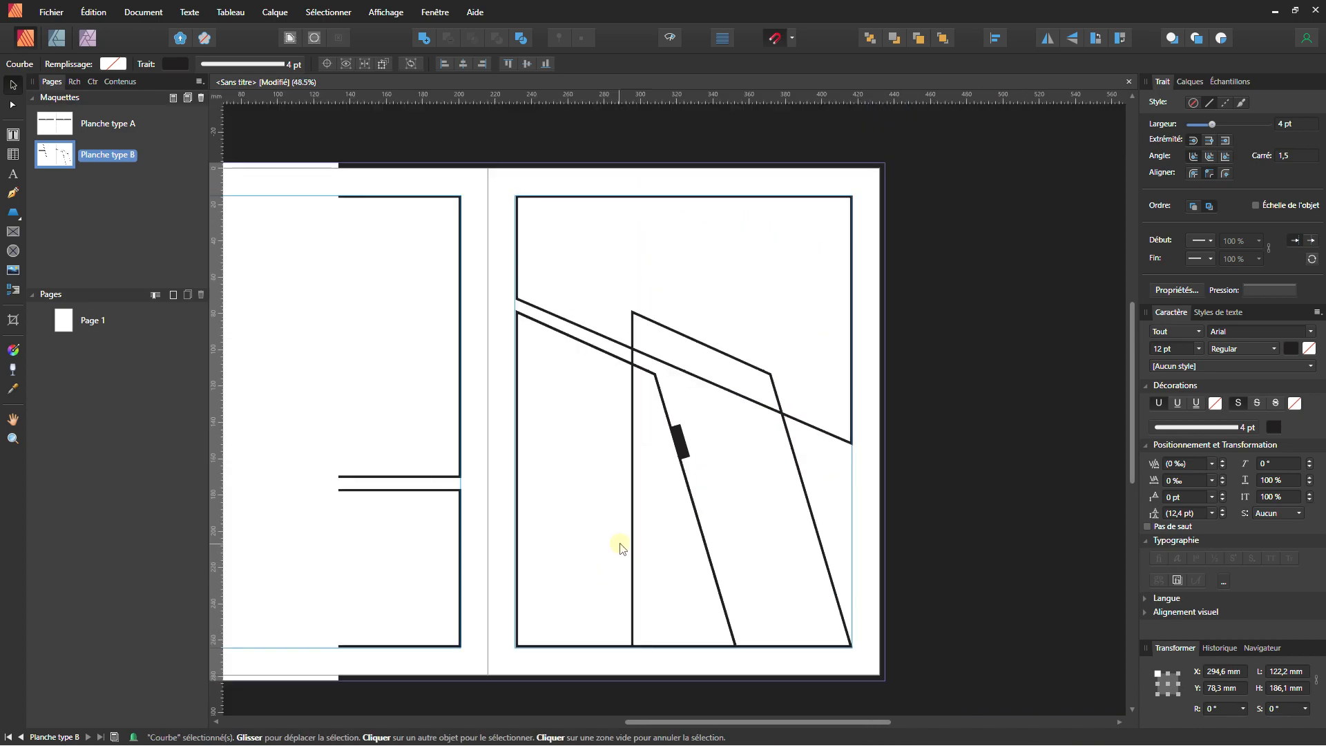
# Reshape the copied panel by moving its upper-right node to the outer margin and its two left nodes alongside the spacer and slanted gap
pyautogui.doubleClick(748, 347)
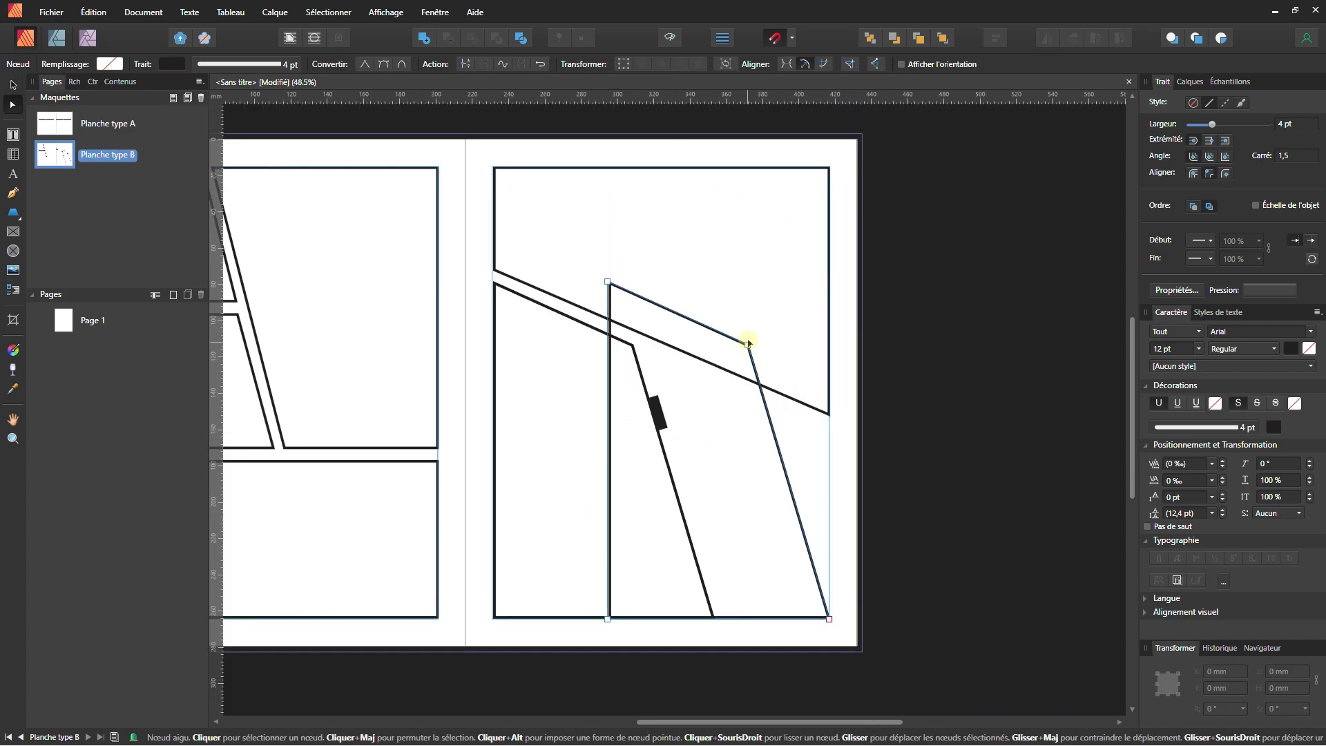
pyautogui.moveTo(748, 347); pyautogui.dragTo(827, 427)
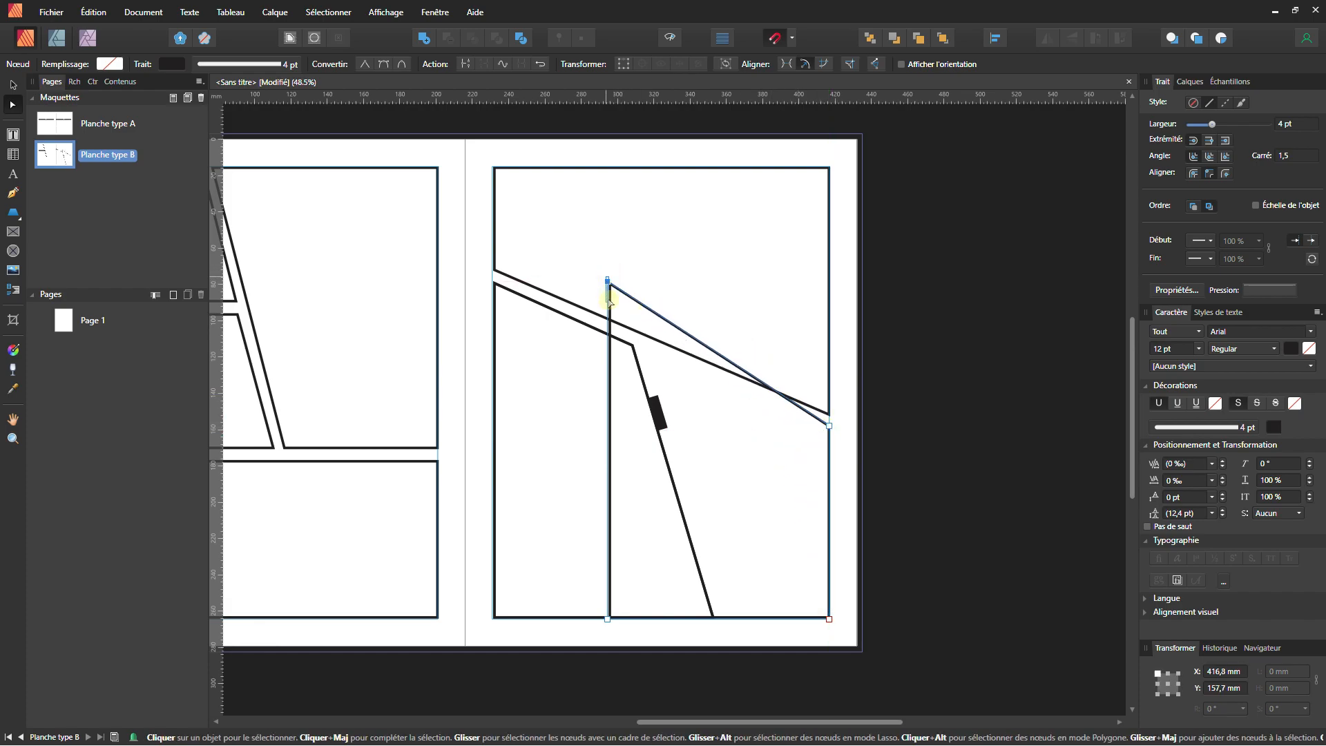
pyautogui.moveTo(609, 298); pyautogui.dragTo(614, 337)
pyautogui.hotkey('ctrl', 'z')
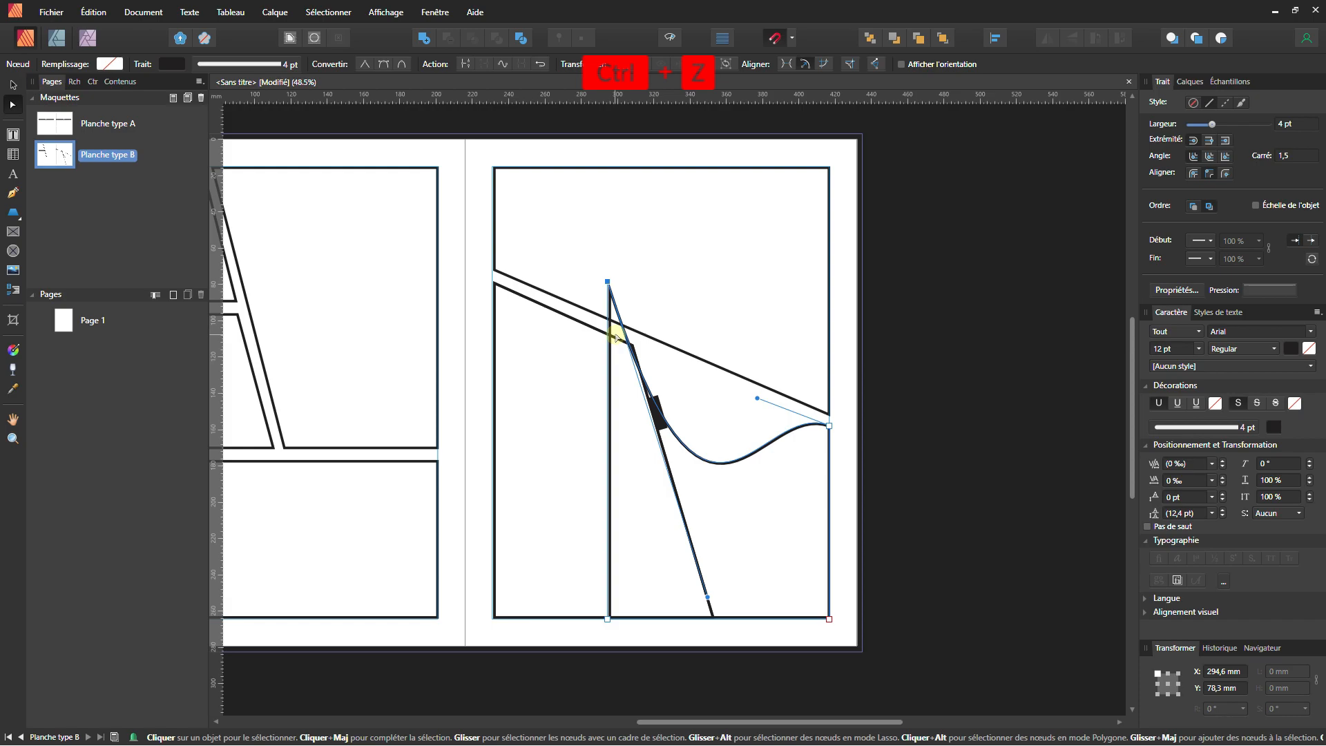
pyautogui.moveTo(607, 281); pyautogui.dragTo(647, 352)
pyautogui.moveTo(608, 619); pyautogui.dragTo(721, 618)
# Fine-tune the lower-right panel's two top nodes to even out the gaps beside the spacer and below the upper panel's slanted edge
pyautogui.scroll(3, 702, 343)
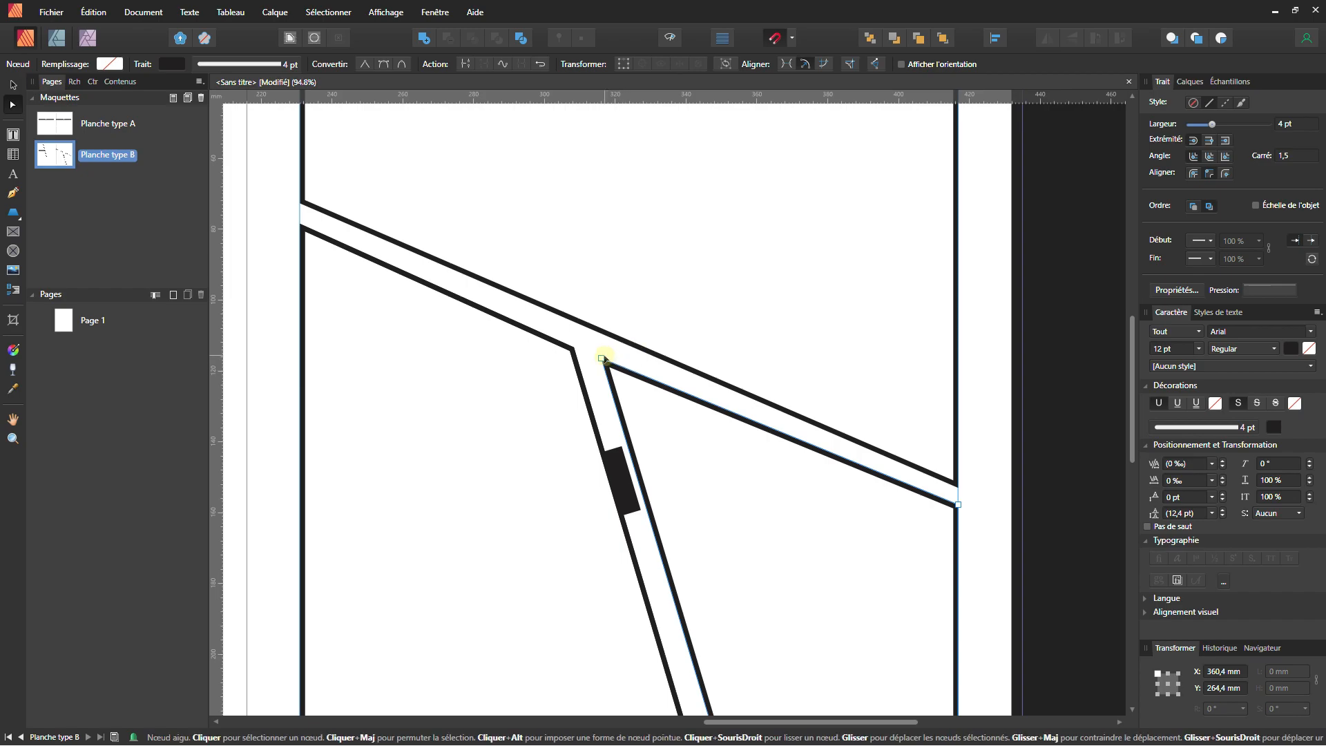
pyautogui.moveTo(602, 358)
pyautogui.mouseDown()
pyautogui.moveTo(581, 349)
pyautogui.moveTo(593, 354)
pyautogui.mouseUp()
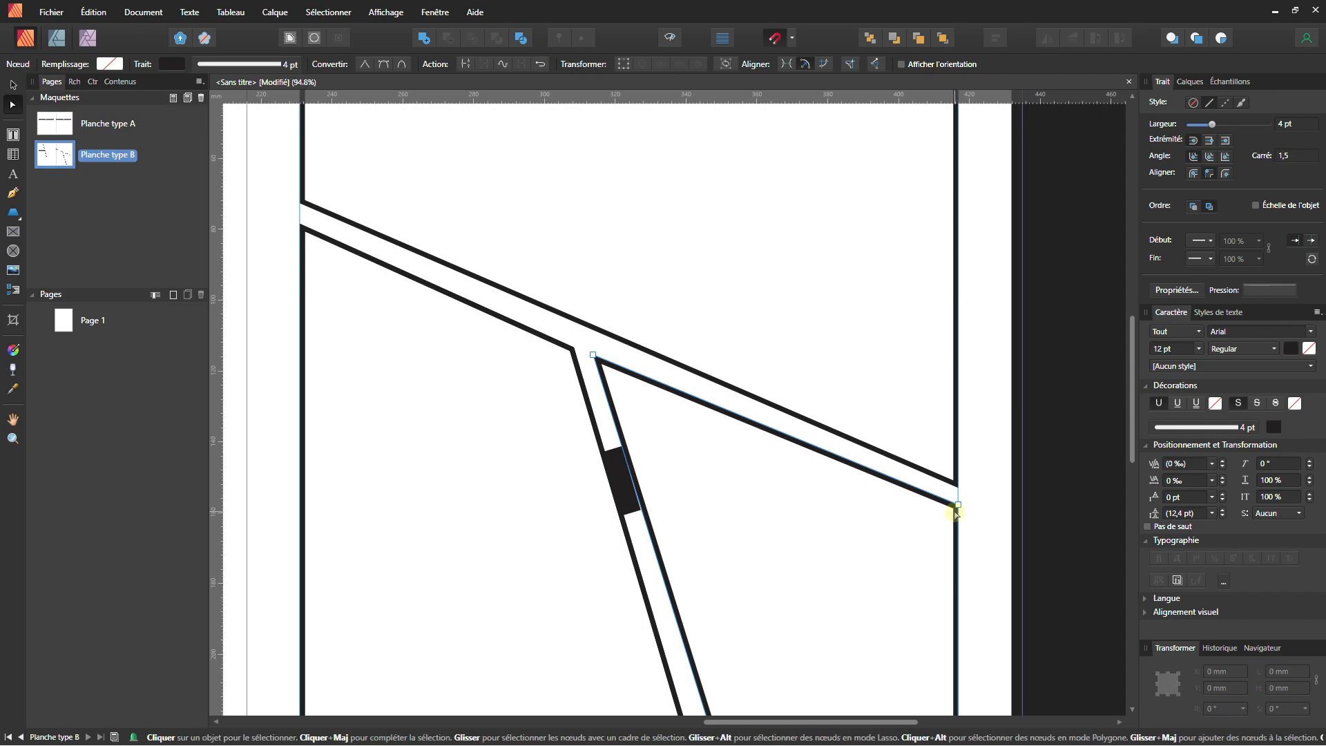
pyautogui.moveTo(958, 506)
pyautogui.mouseDown()
pyautogui.moveTo(958, 527)
pyautogui.moveTo(958, 509)
pyautogui.mouseUp()
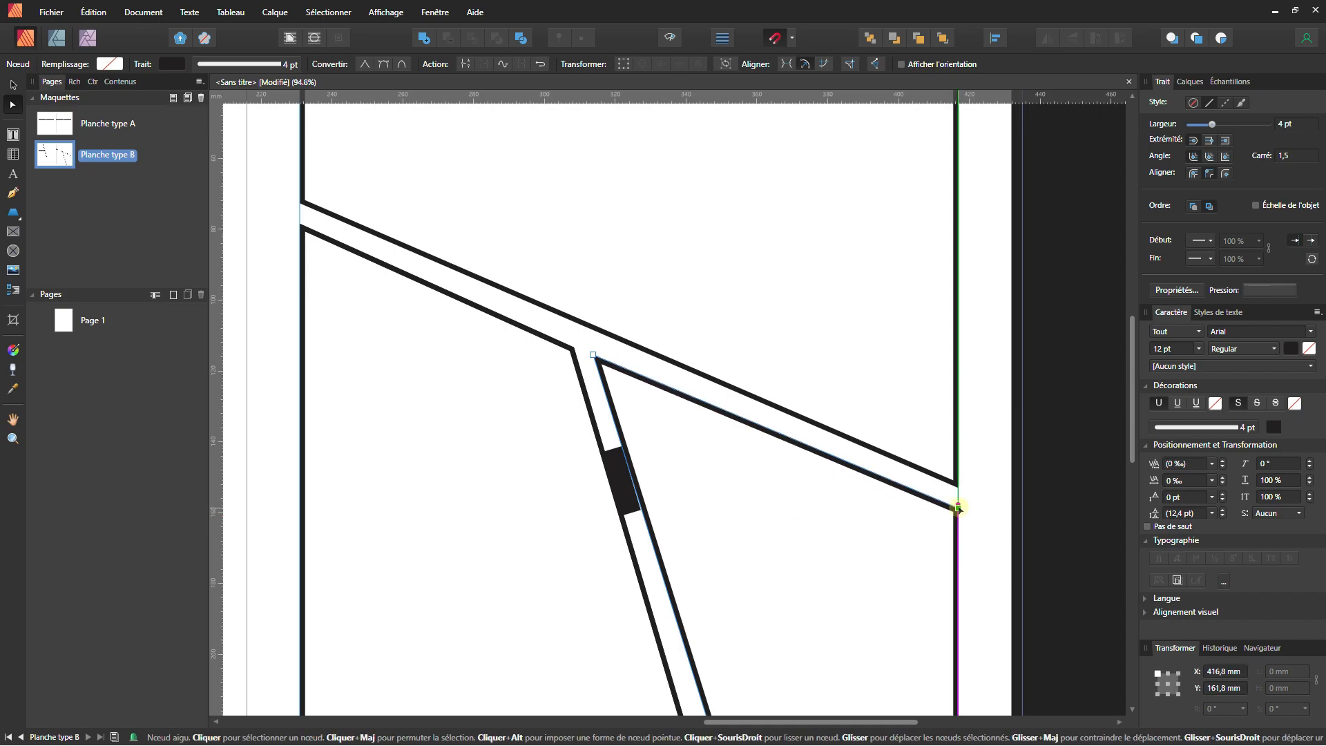
pyautogui.scroll(-5, 760, 525)
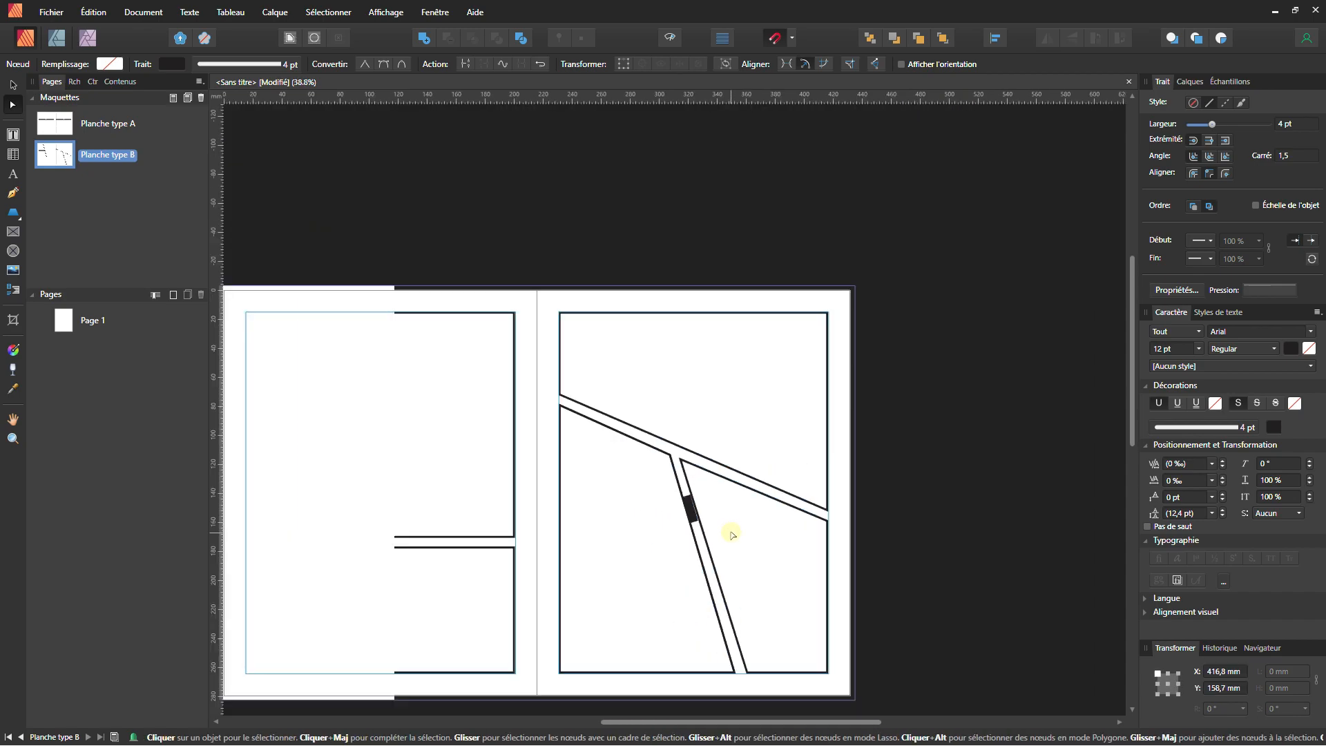
pyautogui.scroll(3, 763, 468)
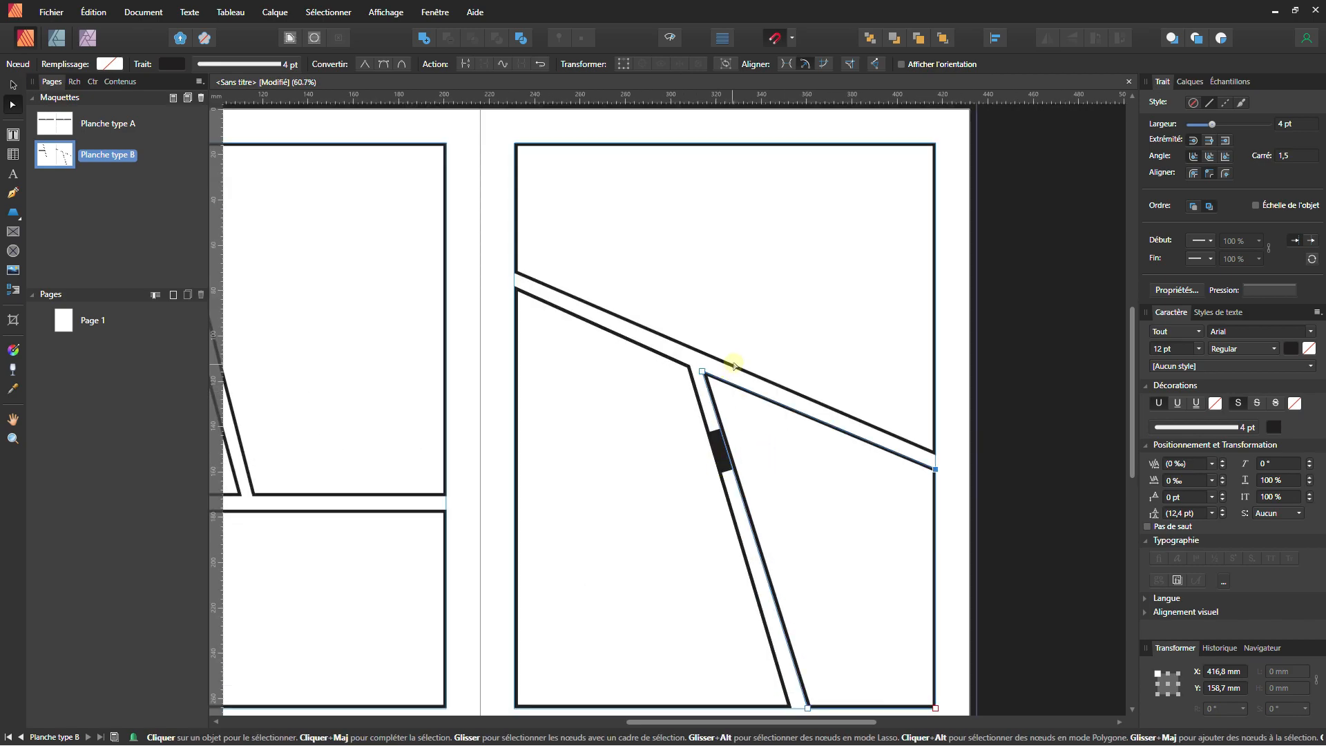
# Delete the spacer between the two lower panels and review the Planche type A and Planche type B master spreads
pyautogui.click(720, 449)
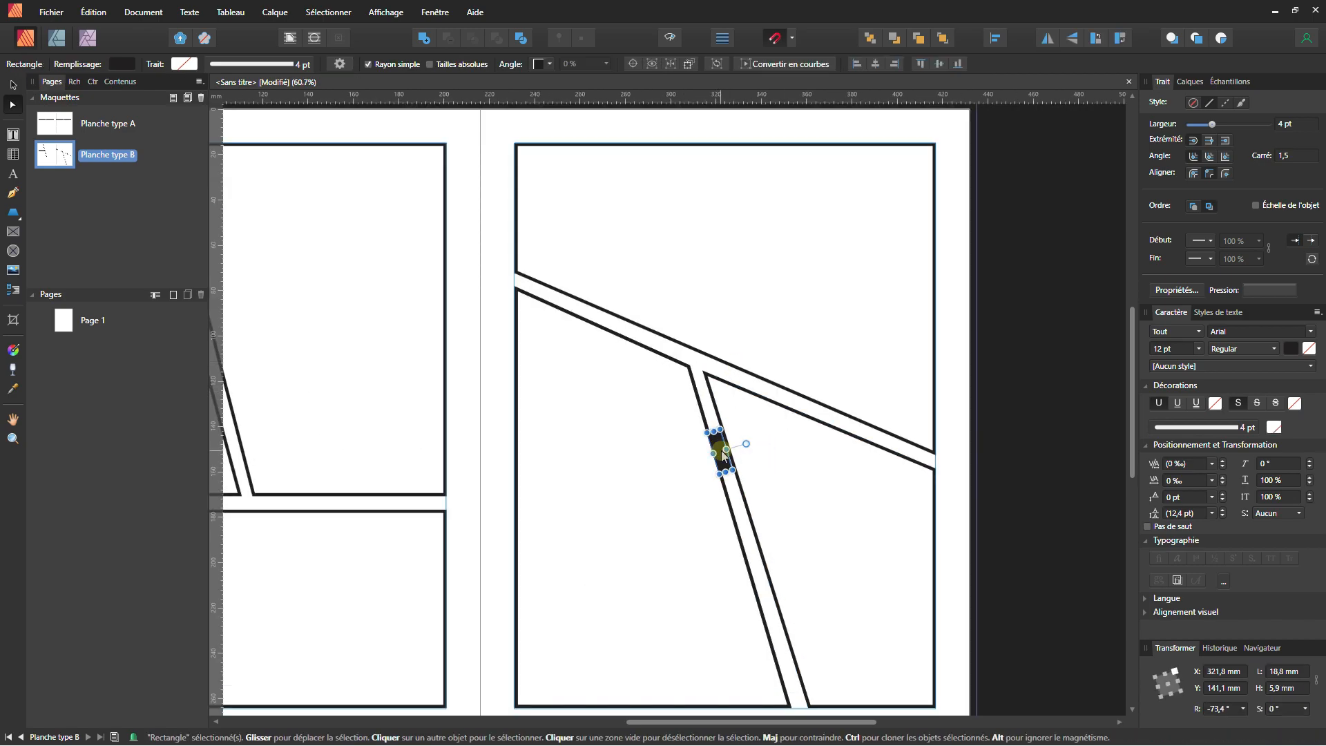
pyautogui.press('Delete')
pyautogui.scroll(-3, 725, 463)
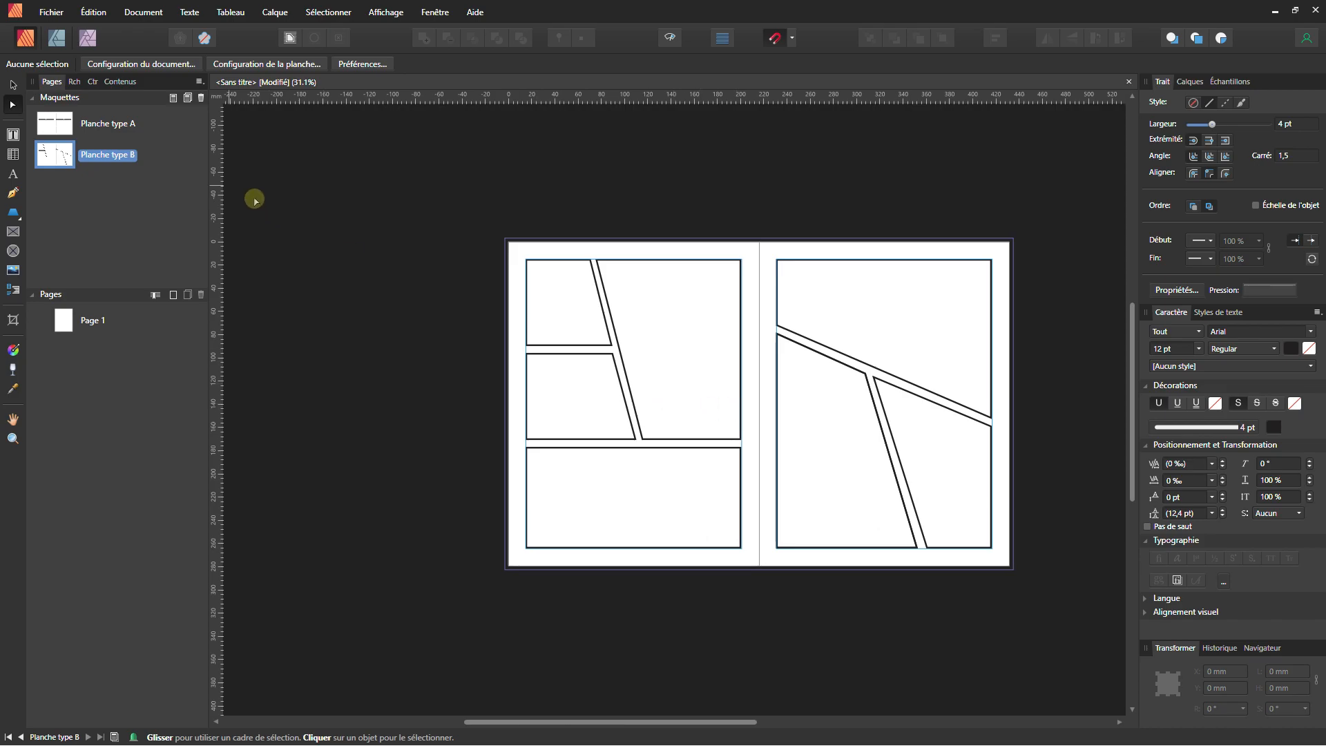
pyautogui.doubleClick(56, 129)
pyautogui.doubleClick(54, 160)
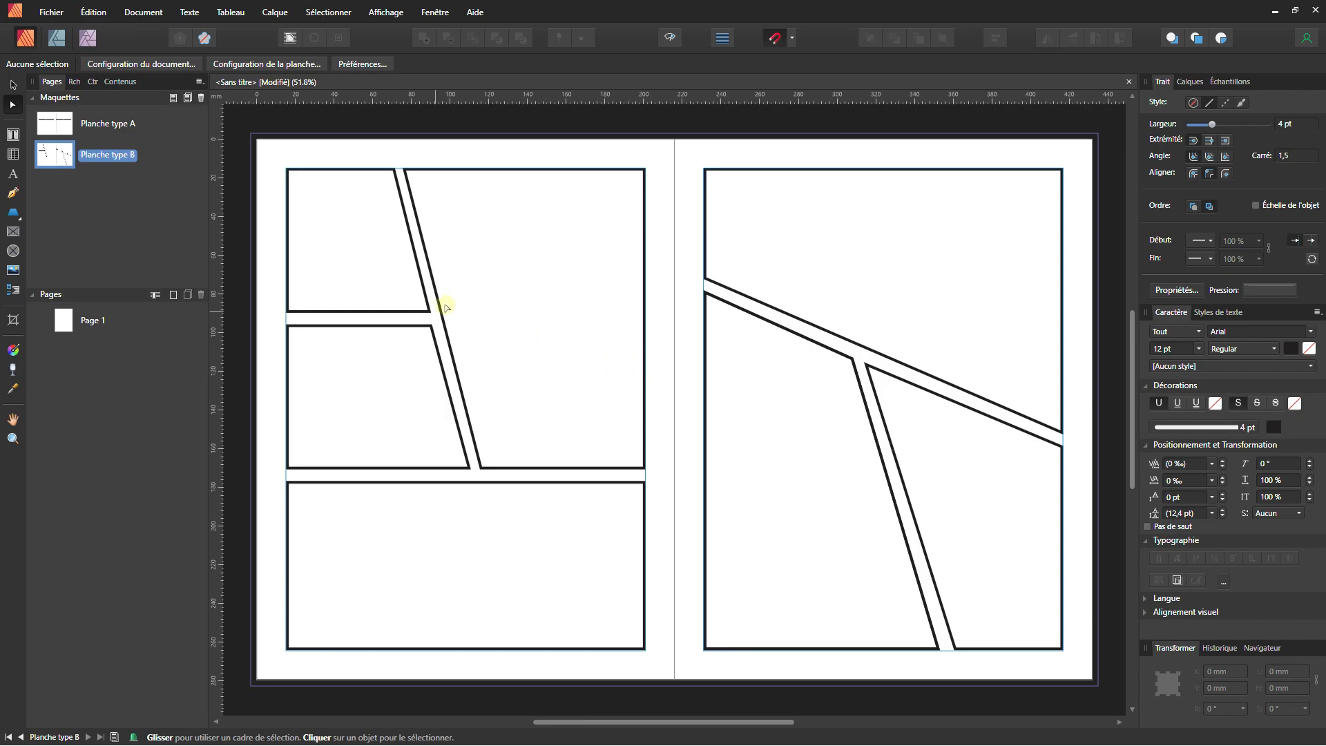
# On Page 1, draw a rounded-rectangle callout about 75.9 by 55.6 mm with a repositioned tail base and a 23% corner radius
pyautogui.doubleClick(62, 322)
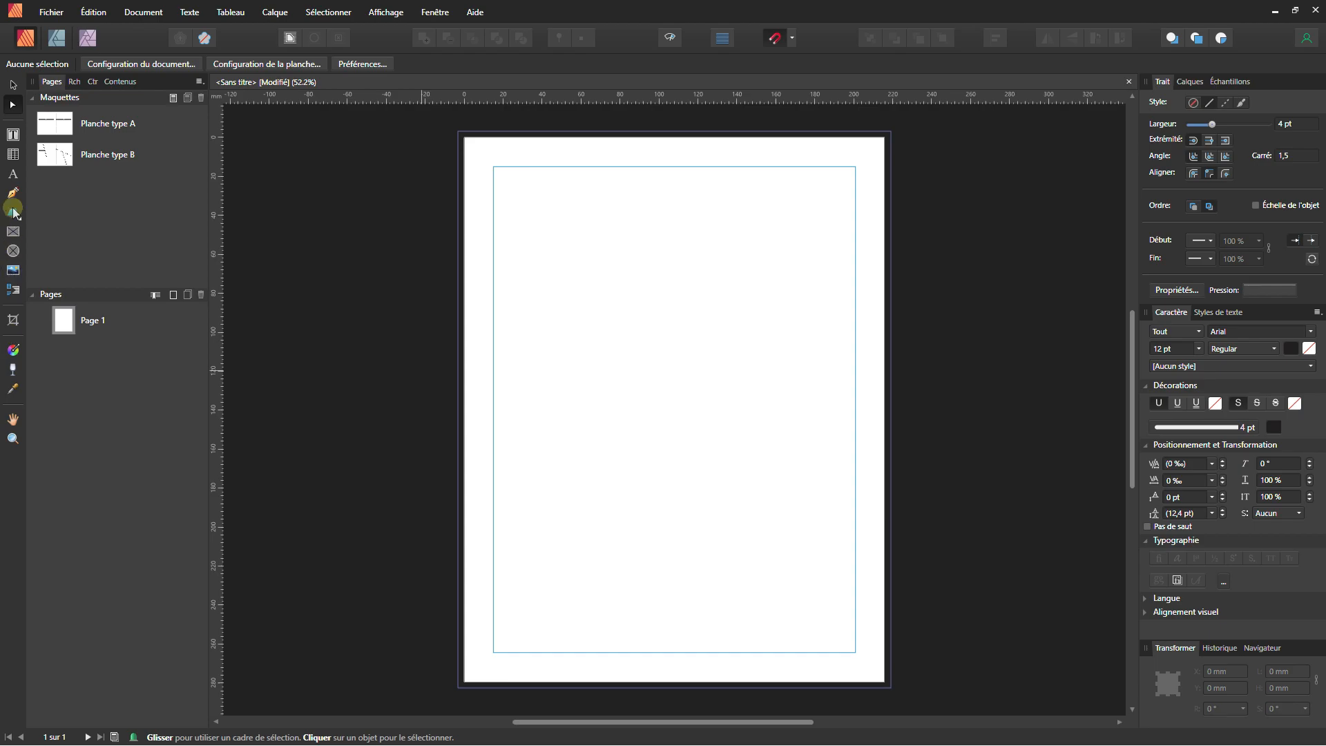
pyautogui.click(15, 214)
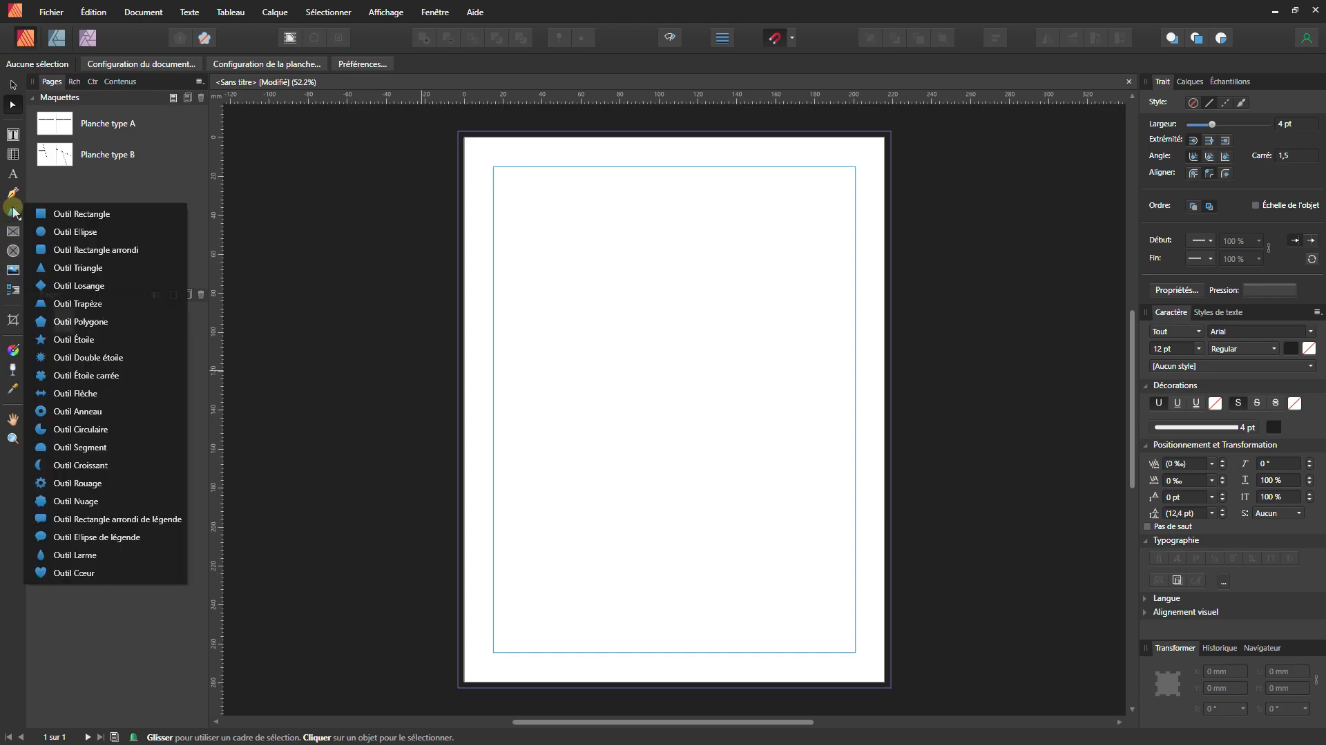
pyautogui.click(102, 520)
pyautogui.moveTo(547, 233); pyautogui.dragTo(695, 340)
pyautogui.moveTo(618, 308); pyautogui.dragTo(585, 311)
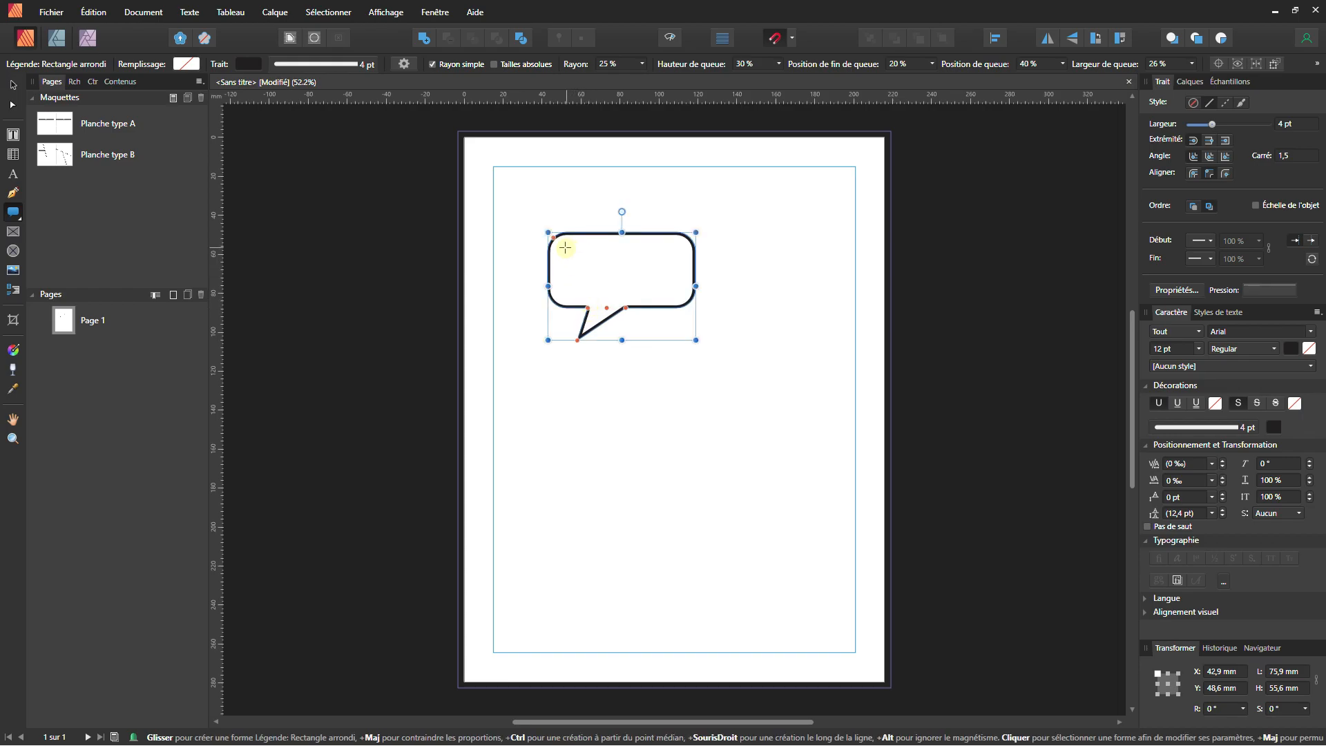
pyautogui.moveTo(550, 232); pyautogui.dragTo(552, 237)
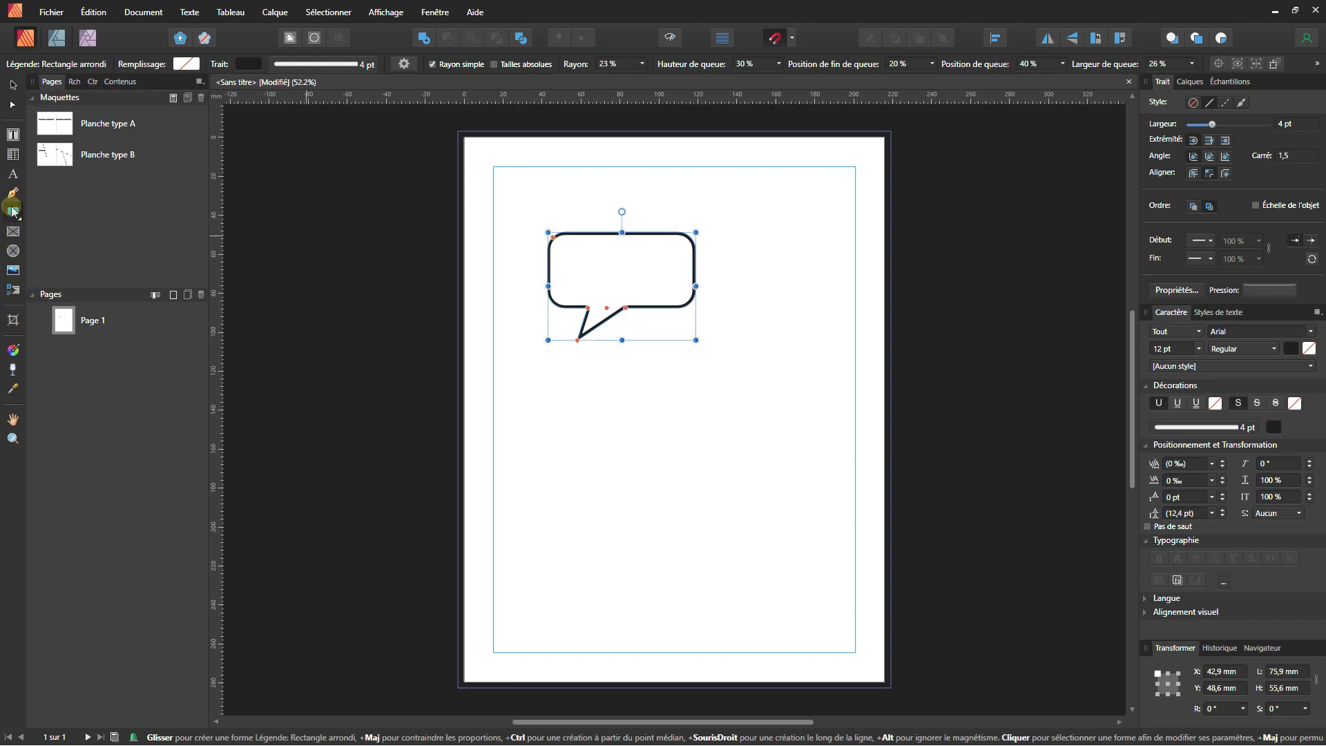
# Draw an ellipse callout about 76.4 by 56 mm in the page's lower-right area and set its tail height to about 12%
pyautogui.click(12, 210)
pyautogui.click(76, 542)
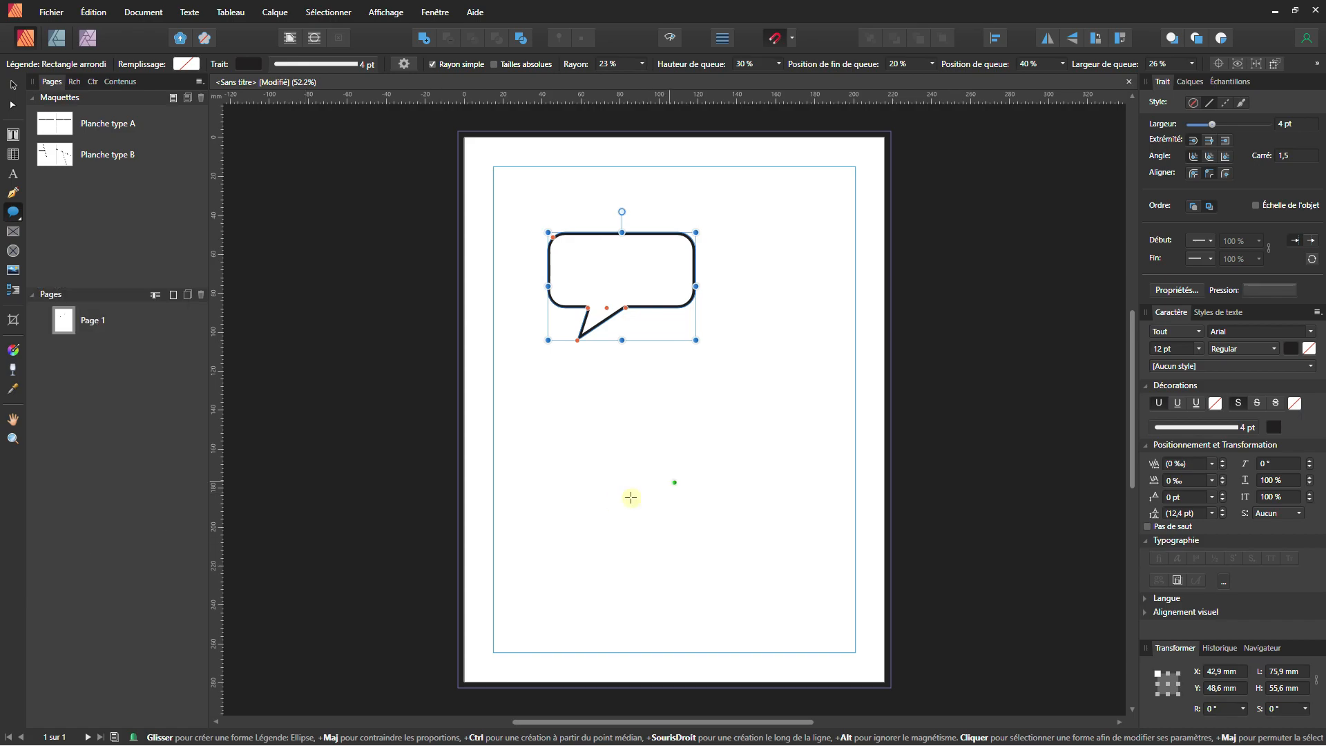
pyautogui.moveTo(679, 455); pyautogui.dragTo(823, 563)
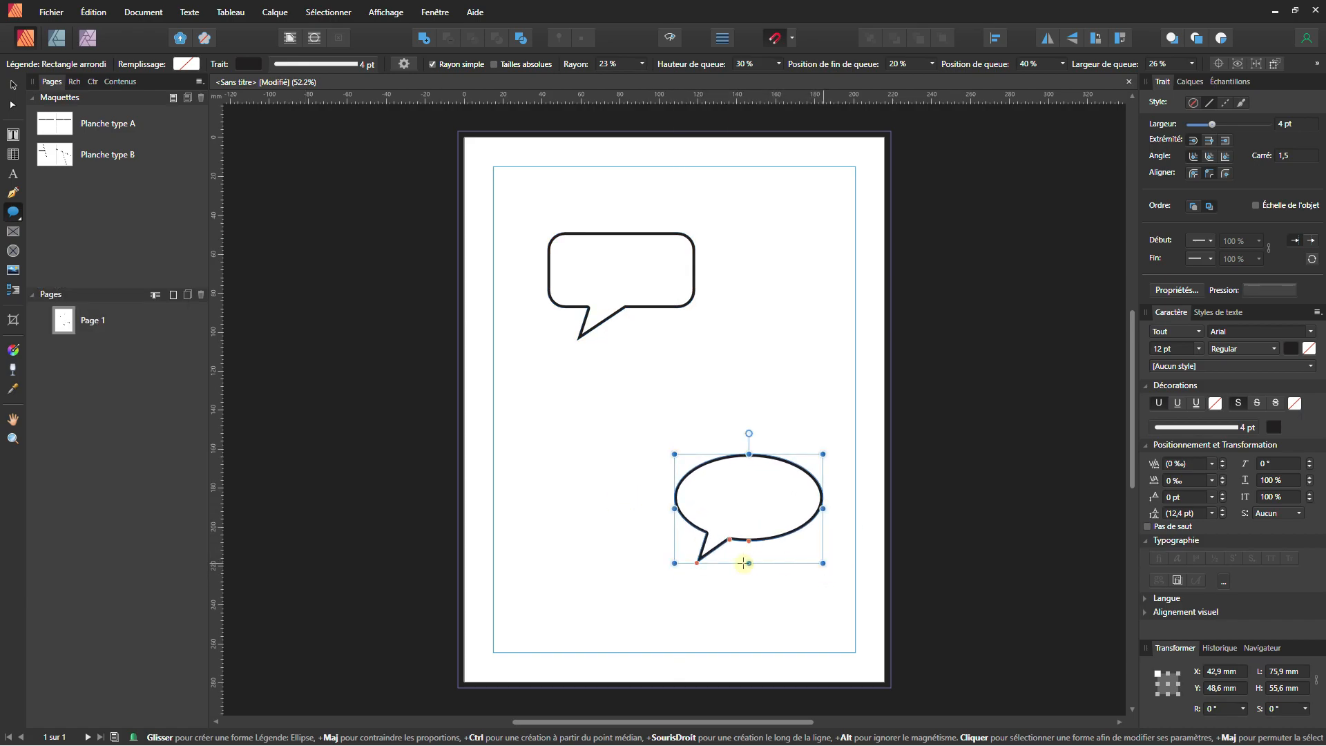
pyautogui.moveTo(744, 544); pyautogui.dragTo(784, 549)
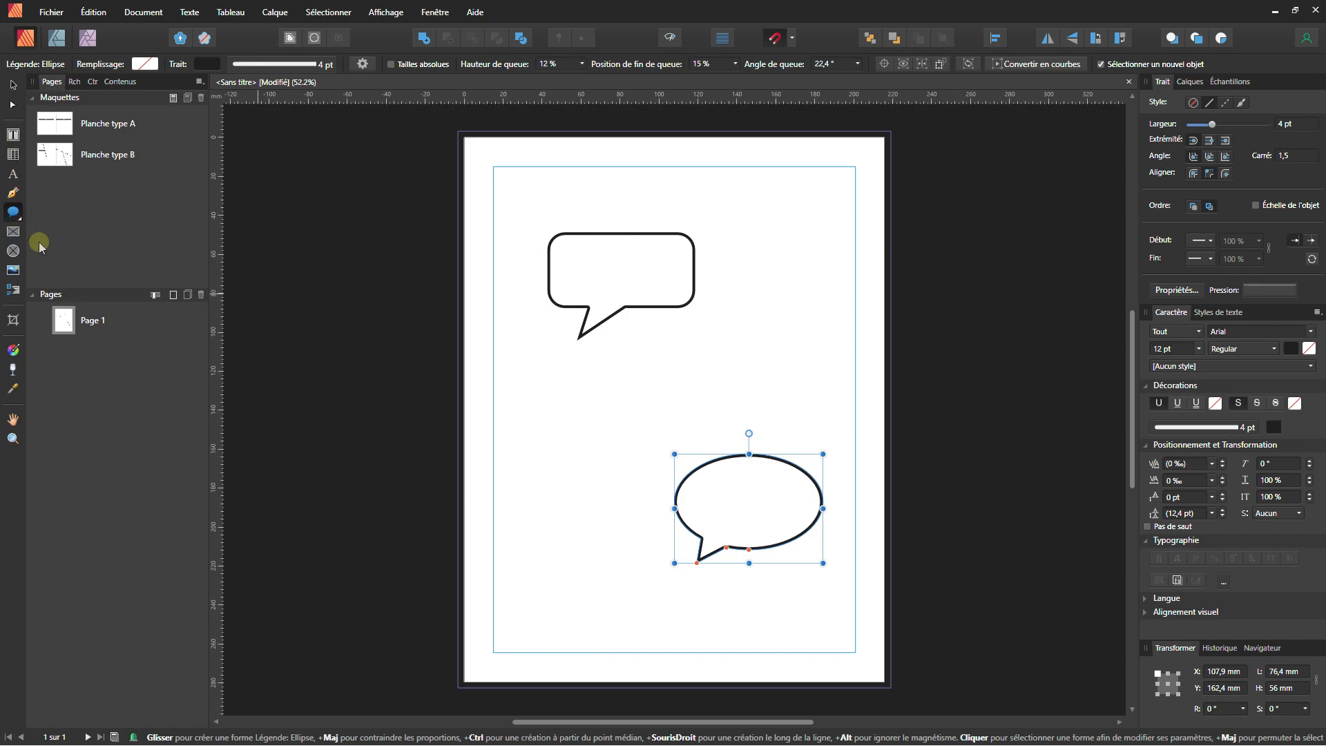
# Draw a circle between the two callouts and place a copy reduced to about 24.9 mm on its left side
pyautogui.click(16, 214)
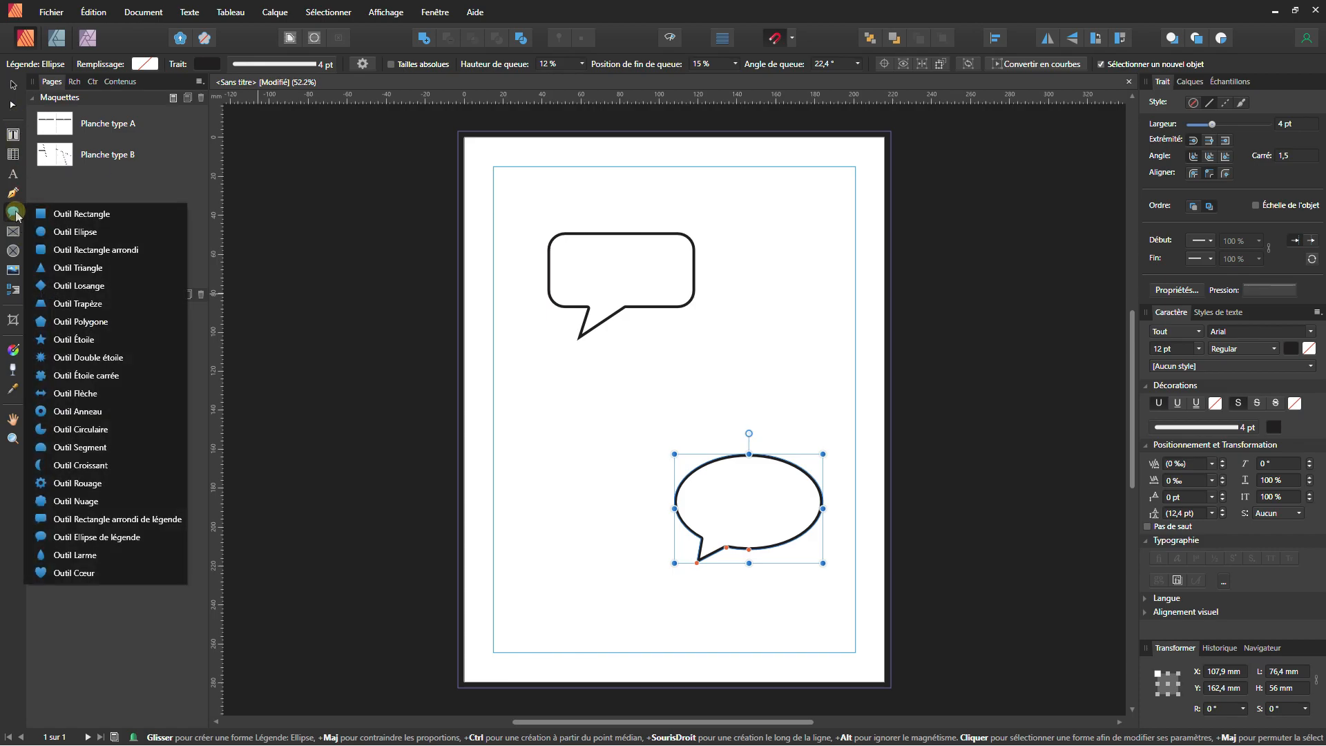
pyautogui.click(53, 233)
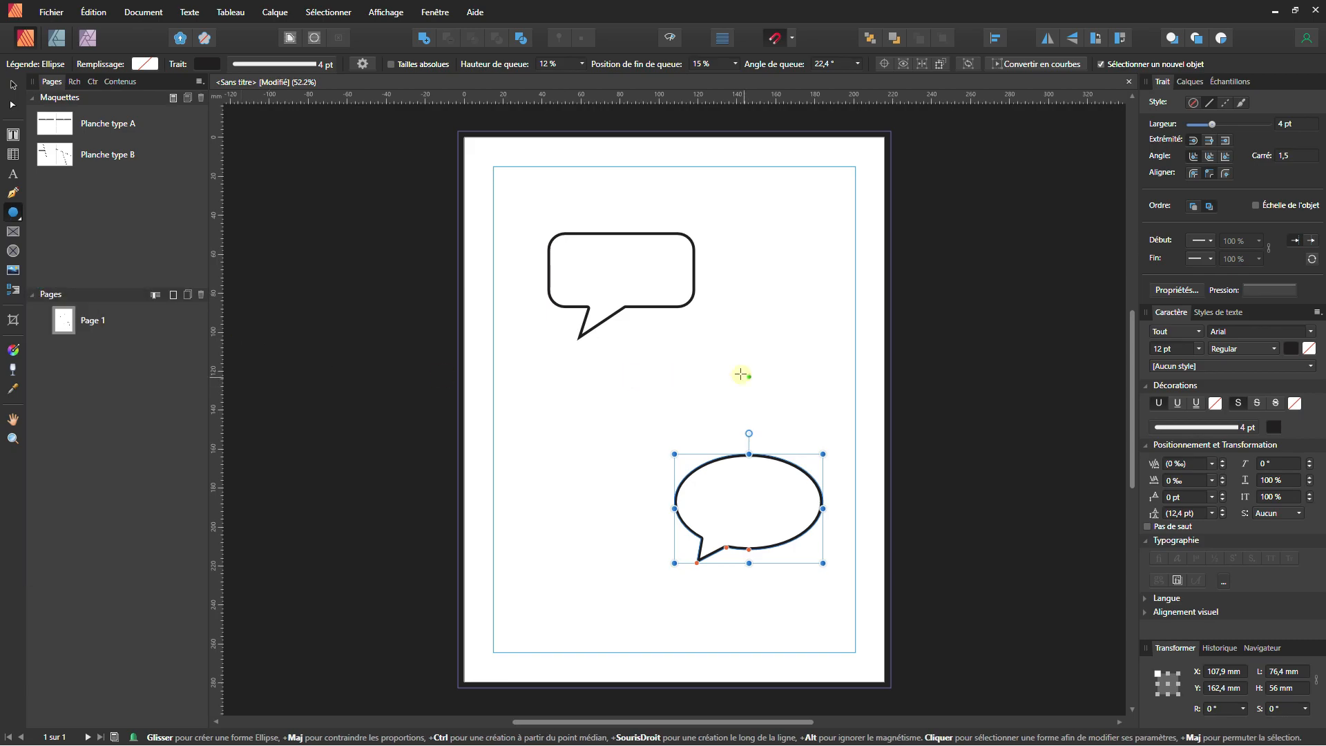
pyautogui.moveTo(728, 365); pyautogui.dragTo(767, 394)
pyautogui.click(9, 85)
pyautogui.scroll(2, 760, 373)
pyautogui.moveTo(759, 385); pyautogui.dragTo(673, 385)
pyautogui.moveTo(579, 292)
pyautogui.mouseDown()
pyautogui.moveTo(603, 316)
pyautogui.moveTo(592, 308)
pyautogui.mouseUp()
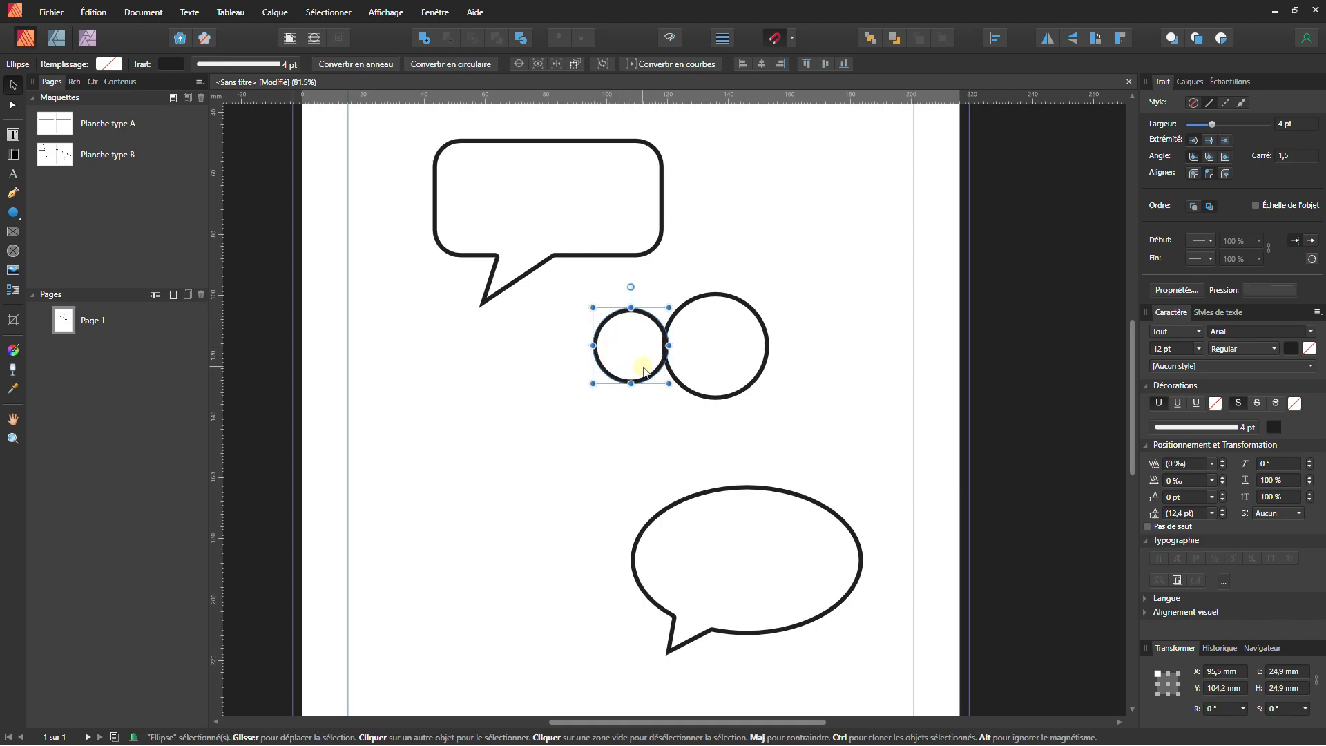
# Arrange four small circles around the large one and merge all five into a single cloud outline about 70.3 by 45.1 mm
pyautogui.moveTo(656, 379); pyautogui.dragTo(765, 416)
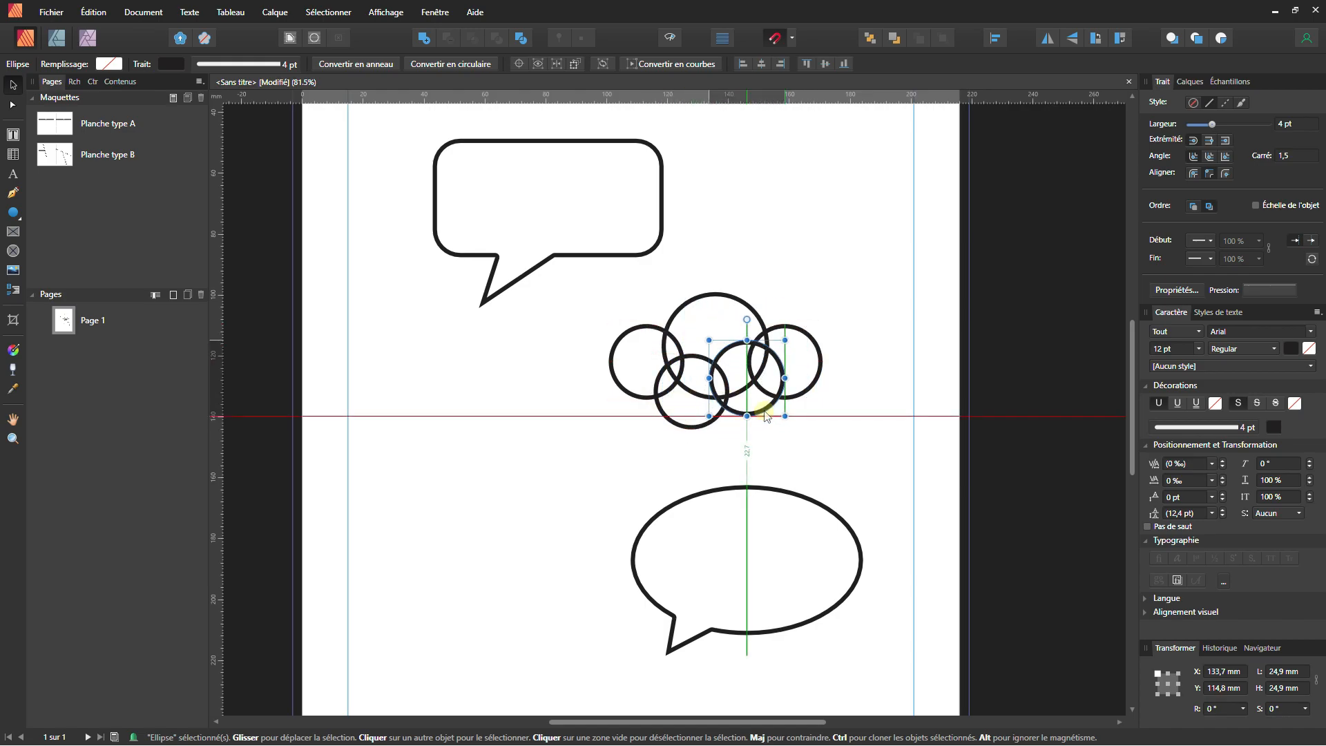
pyautogui.moveTo(875, 284); pyautogui.dragTo(582, 446)
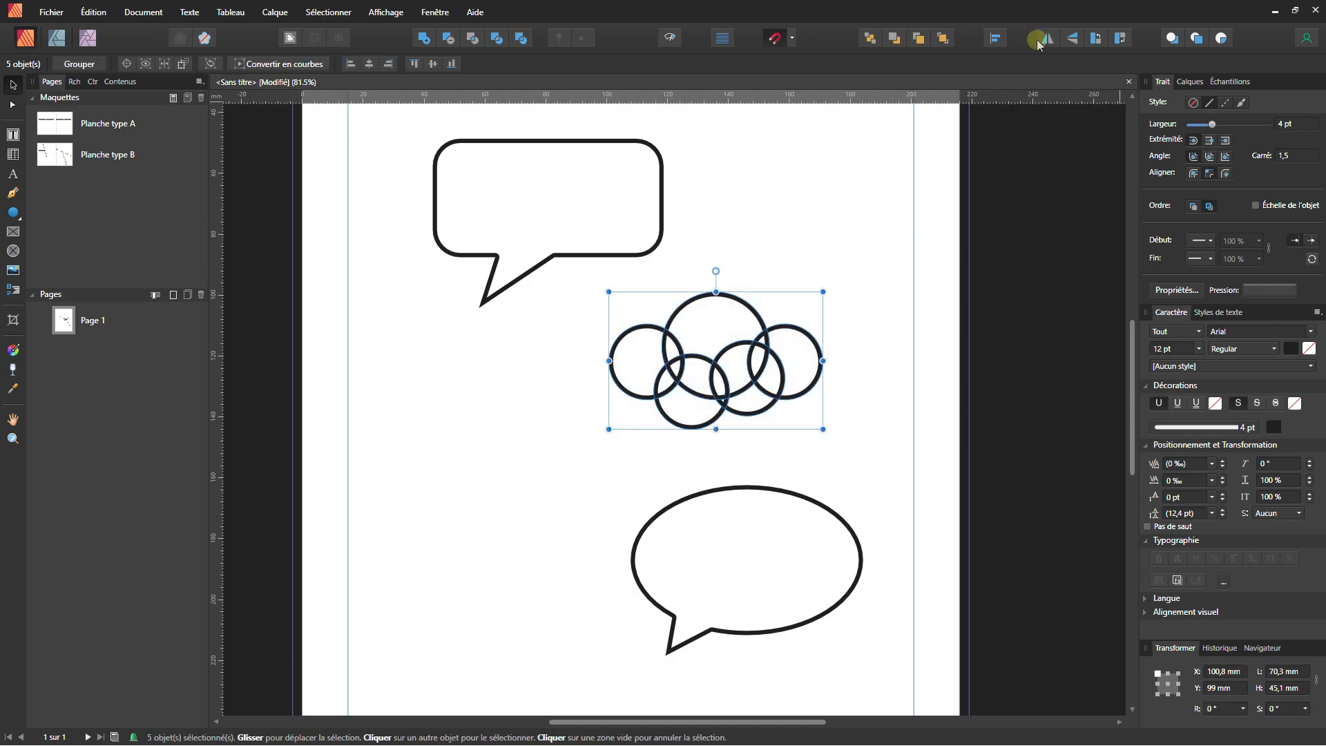
pyautogui.click(424, 38)
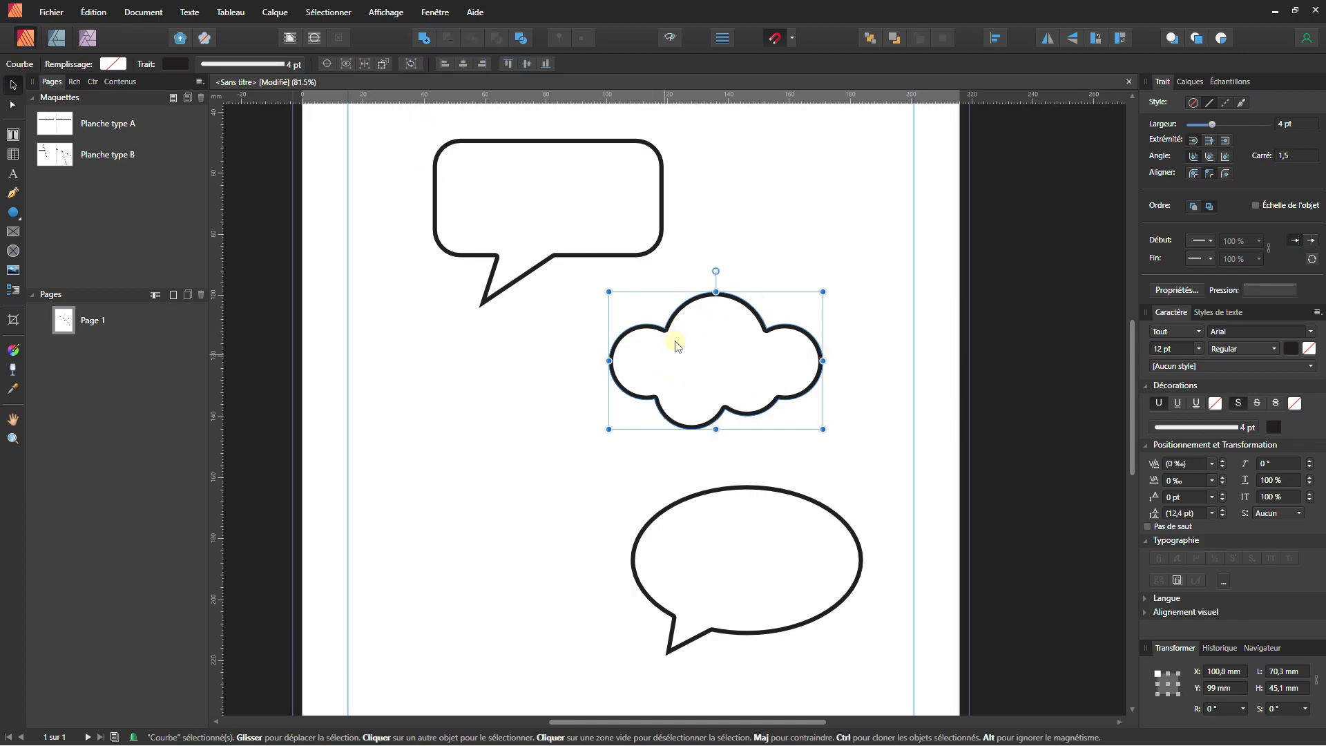
# Draw a circle about 9.3 mm wide below the cloud's lower-left edge, with two copies reduced to about 6.9 and 5.2 mm trailing away diagonally
pyautogui.click(12, 212)
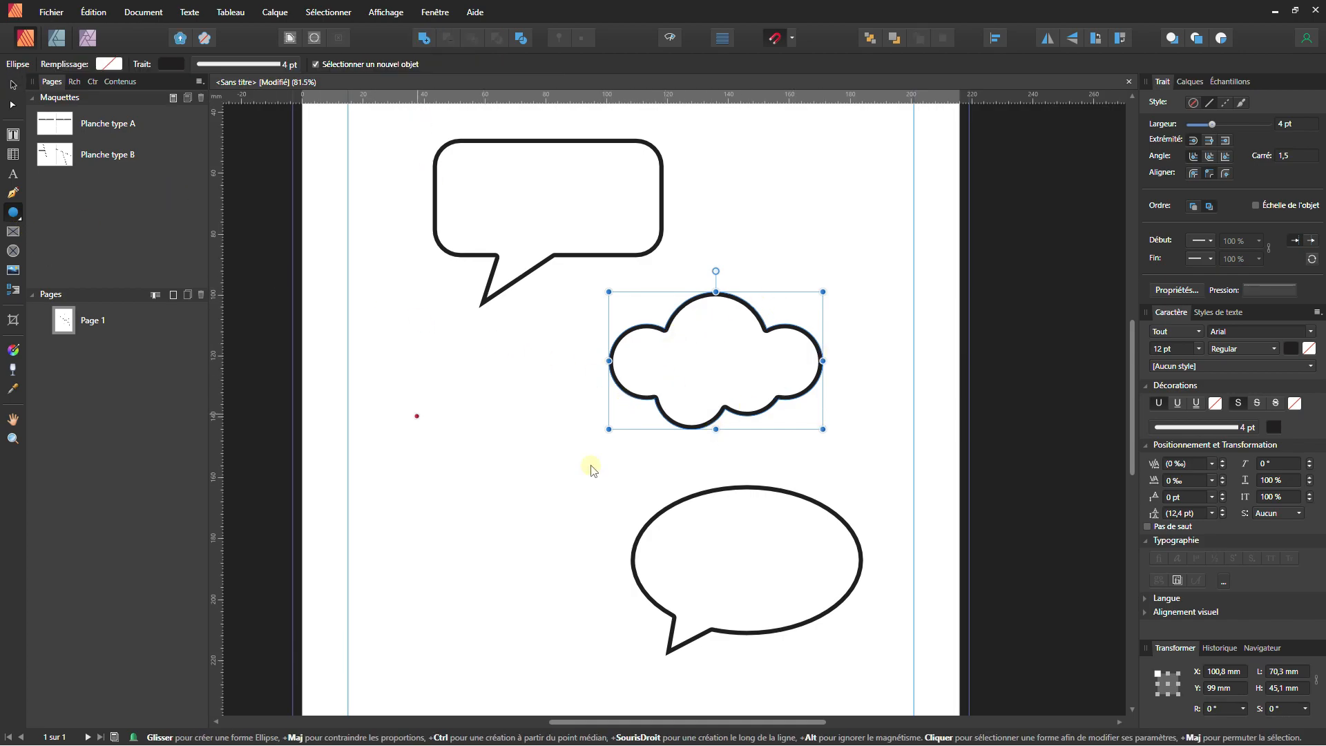
pyautogui.scroll(1, 674, 445)
pyautogui.moveTo(636, 410); pyautogui.dragTo(654, 426)
pyautogui.click(14, 85)
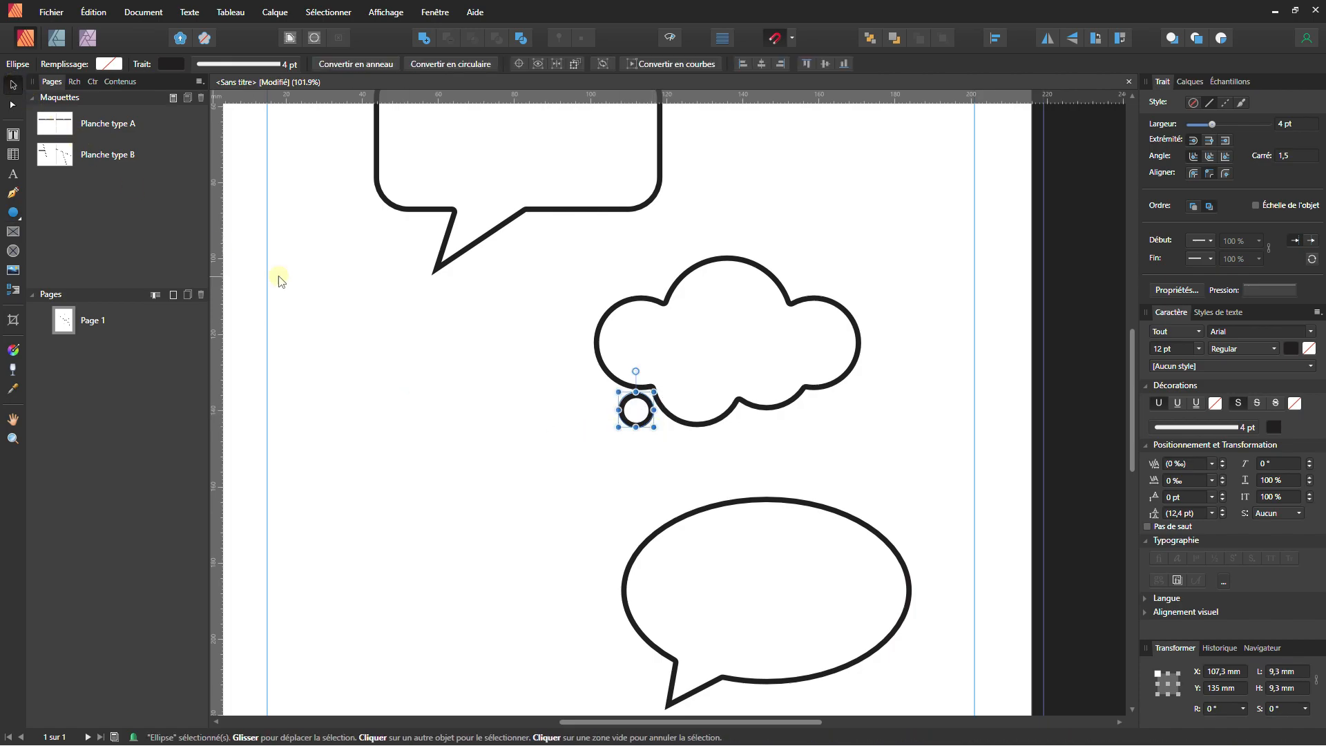
pyautogui.scroll(2, 635, 415)
pyautogui.moveTo(631, 439)
pyautogui.mouseDown()
pyautogui.moveTo(591, 484)
pyautogui.moveTo(619, 480)
pyautogui.mouseUp()
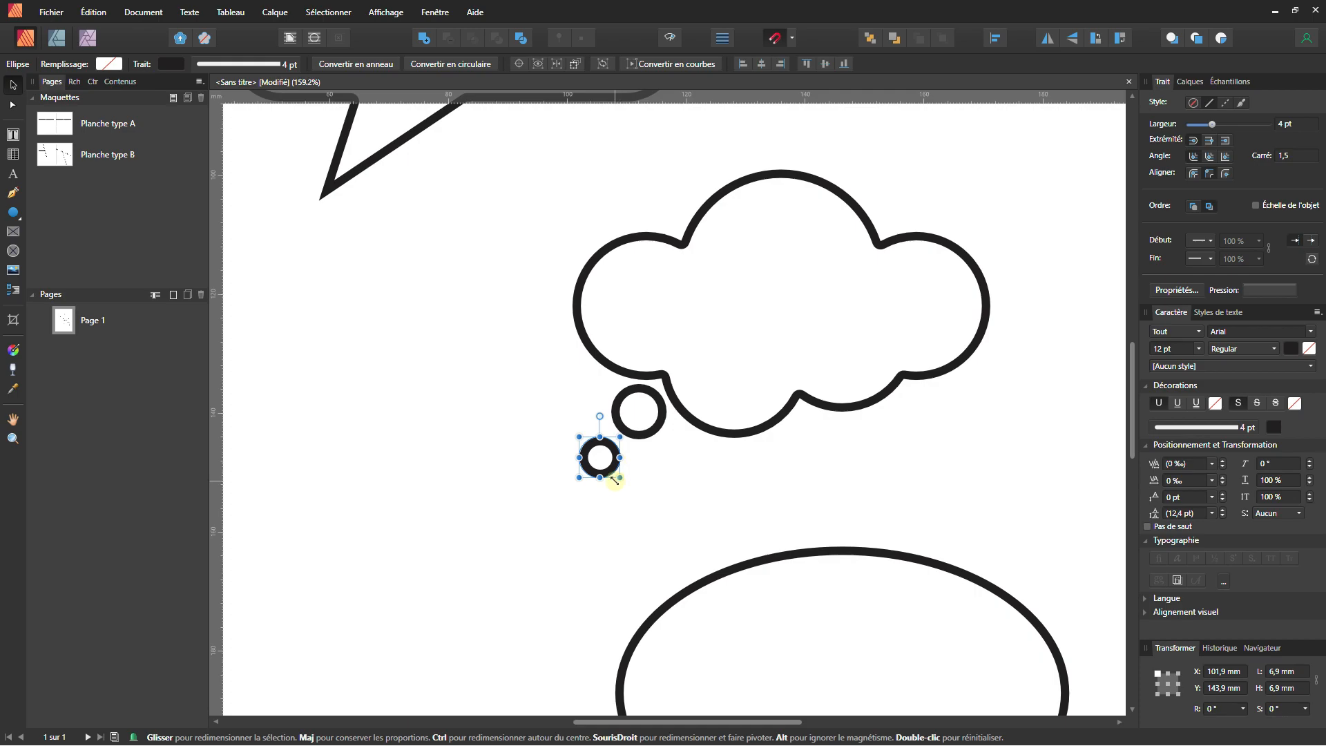
pyautogui.hotkey('ctrl', 'j')
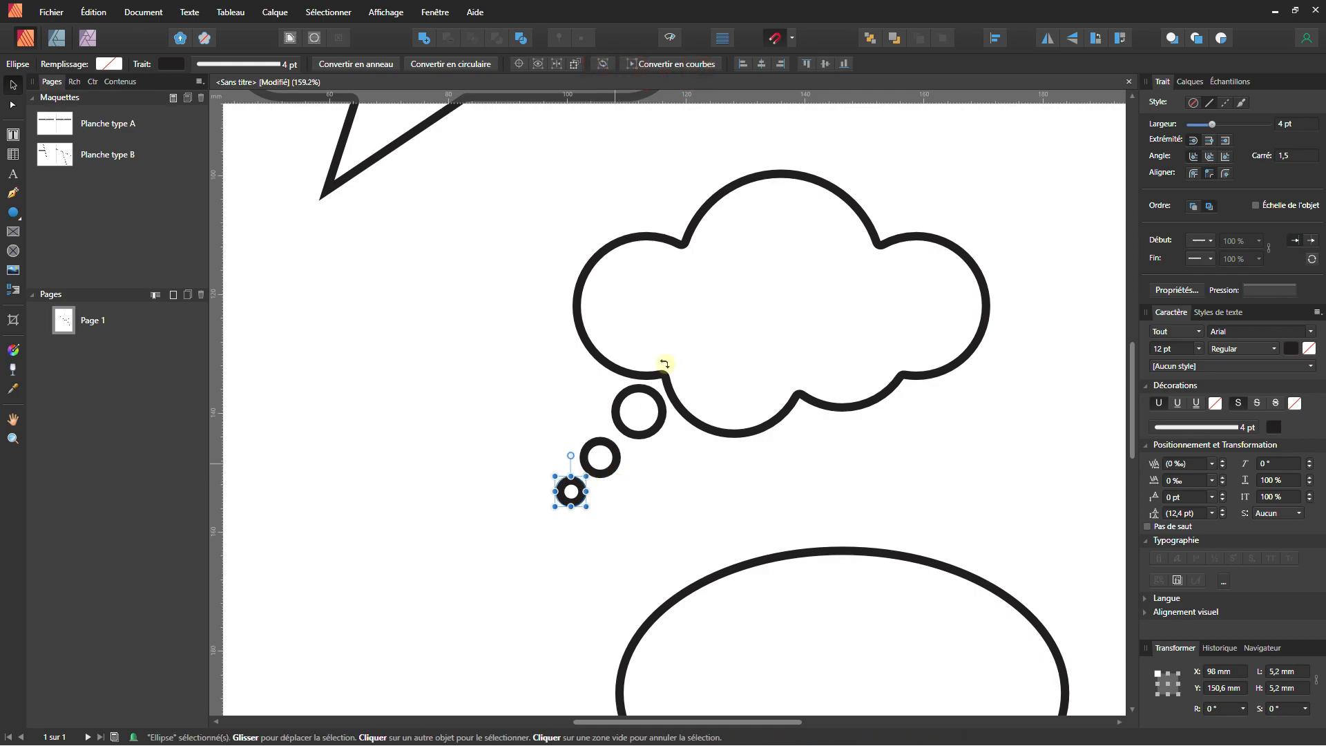
# Group the cloud outline and its three trailing circles into one thought bubble
pyautogui.scroll(-1, 568, 489)
pyautogui.scroll(-1, 568, 489)
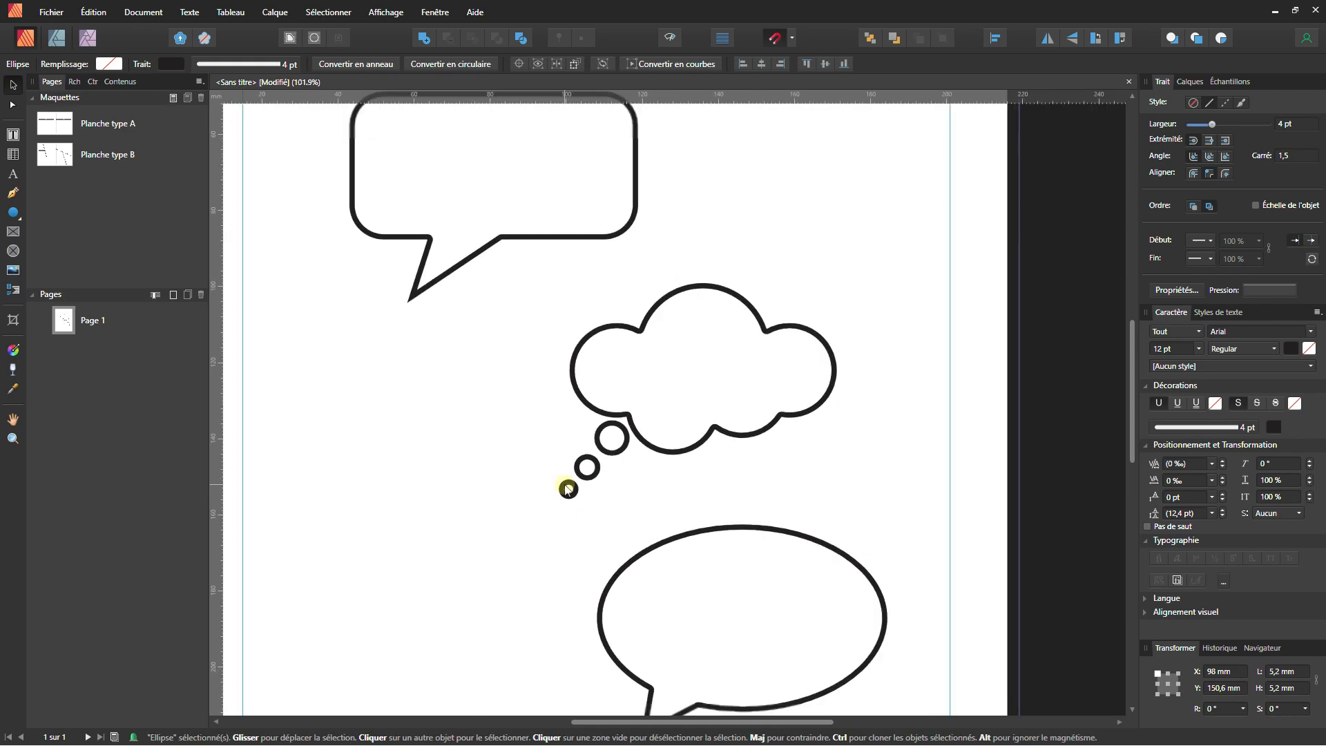
pyautogui.scroll(-1, 566, 487)
pyautogui.moveTo(528, 312); pyautogui.dragTo(853, 503)
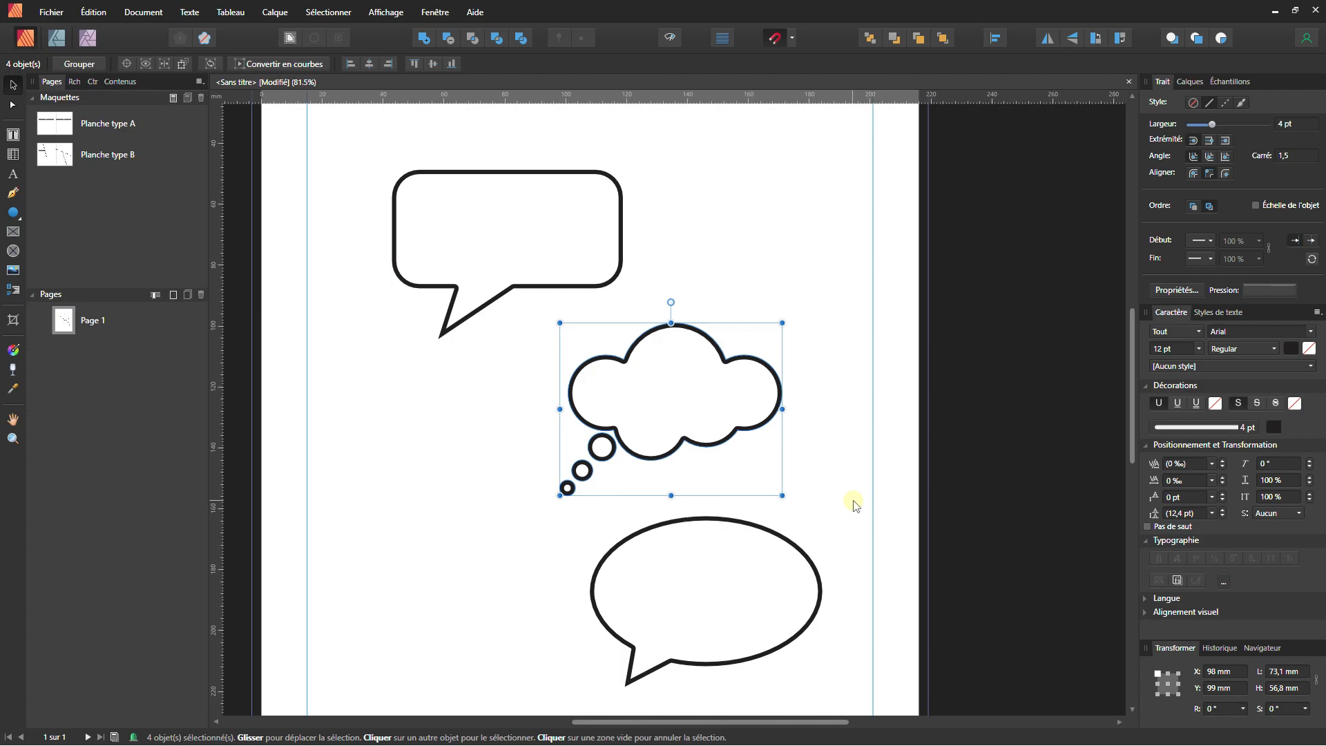
pyautogui.hotkey('ctrl', 'g')
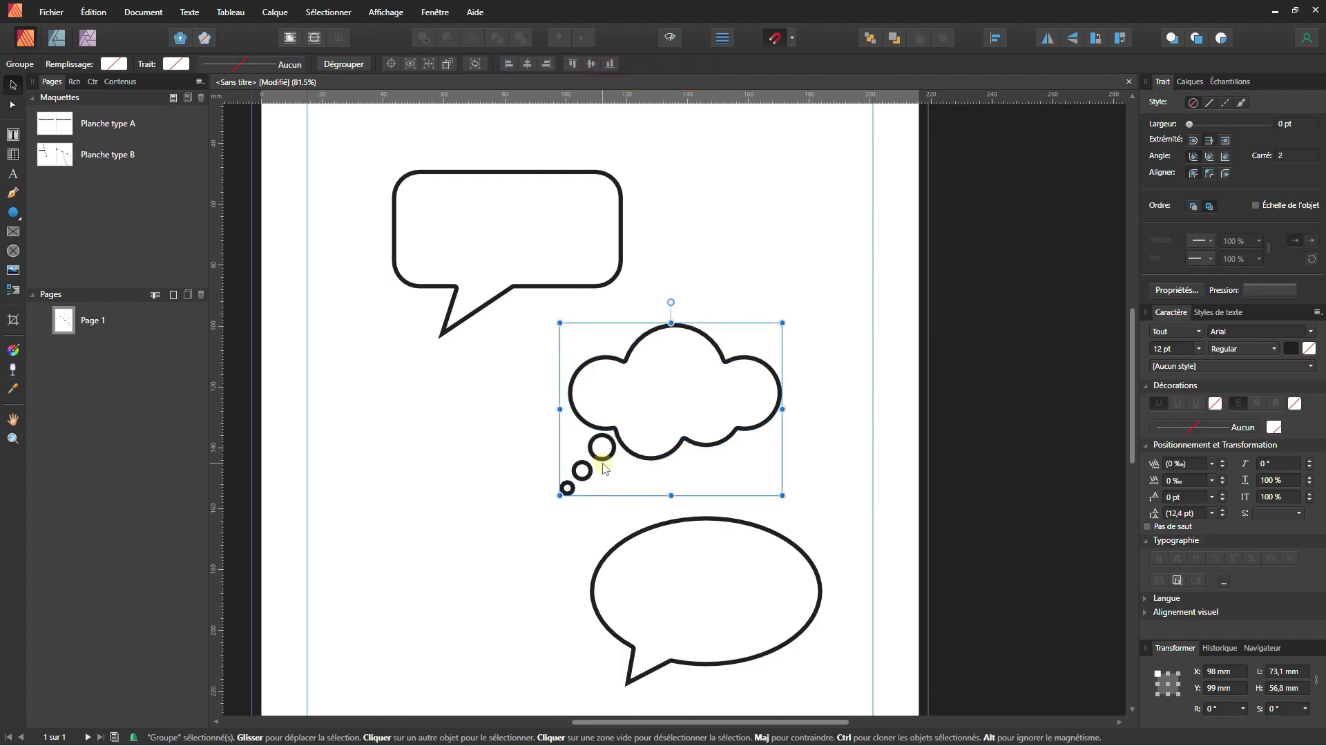
pyautogui.scroll(-1, 604, 468)
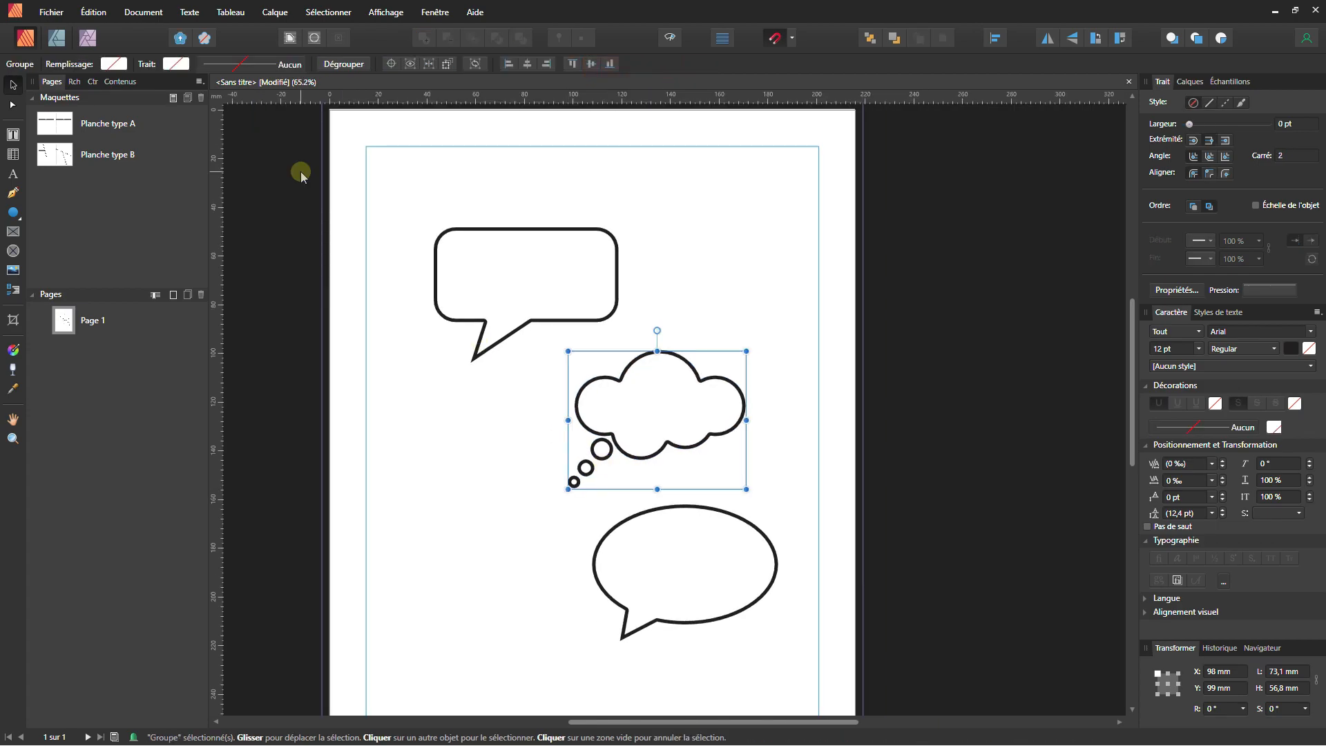
# Create a new asset category and name it BD
pyautogui.click(120, 81)
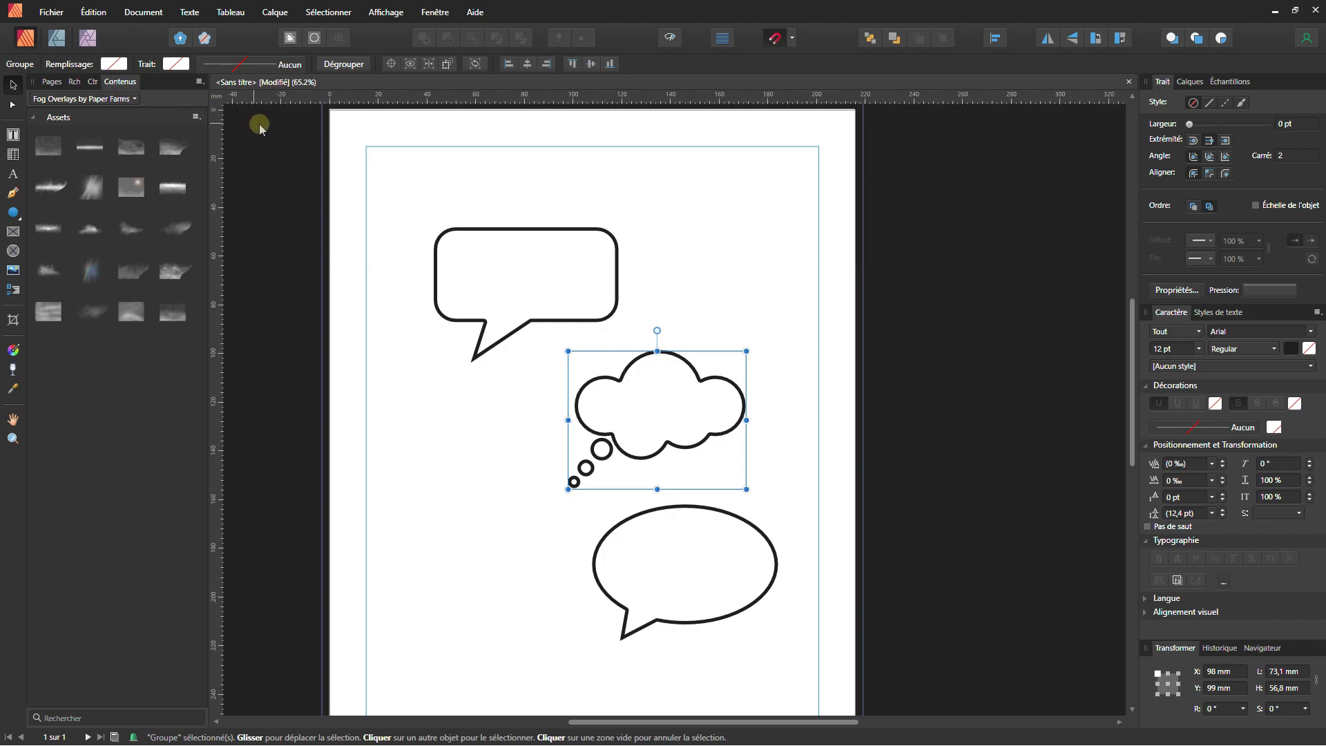
pyautogui.click(200, 83)
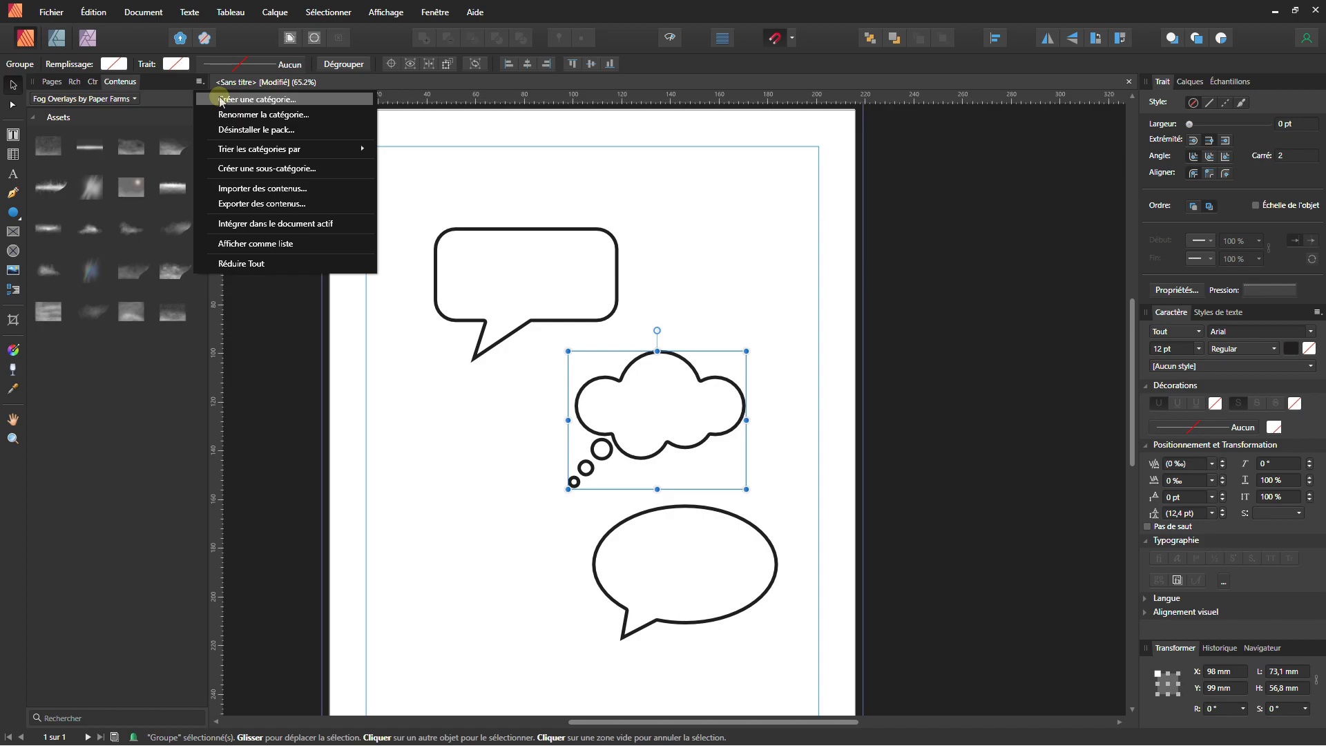
pyautogui.click(221, 100)
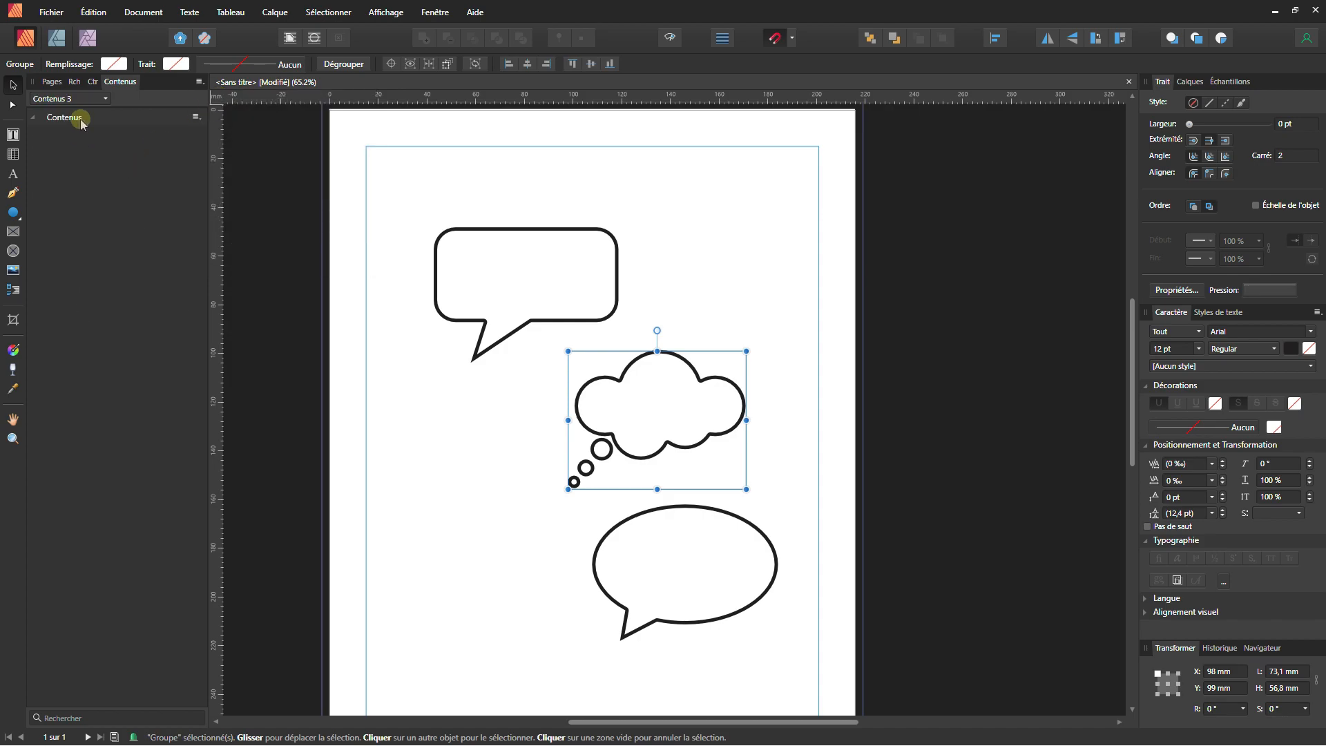
pyautogui.click(200, 83)
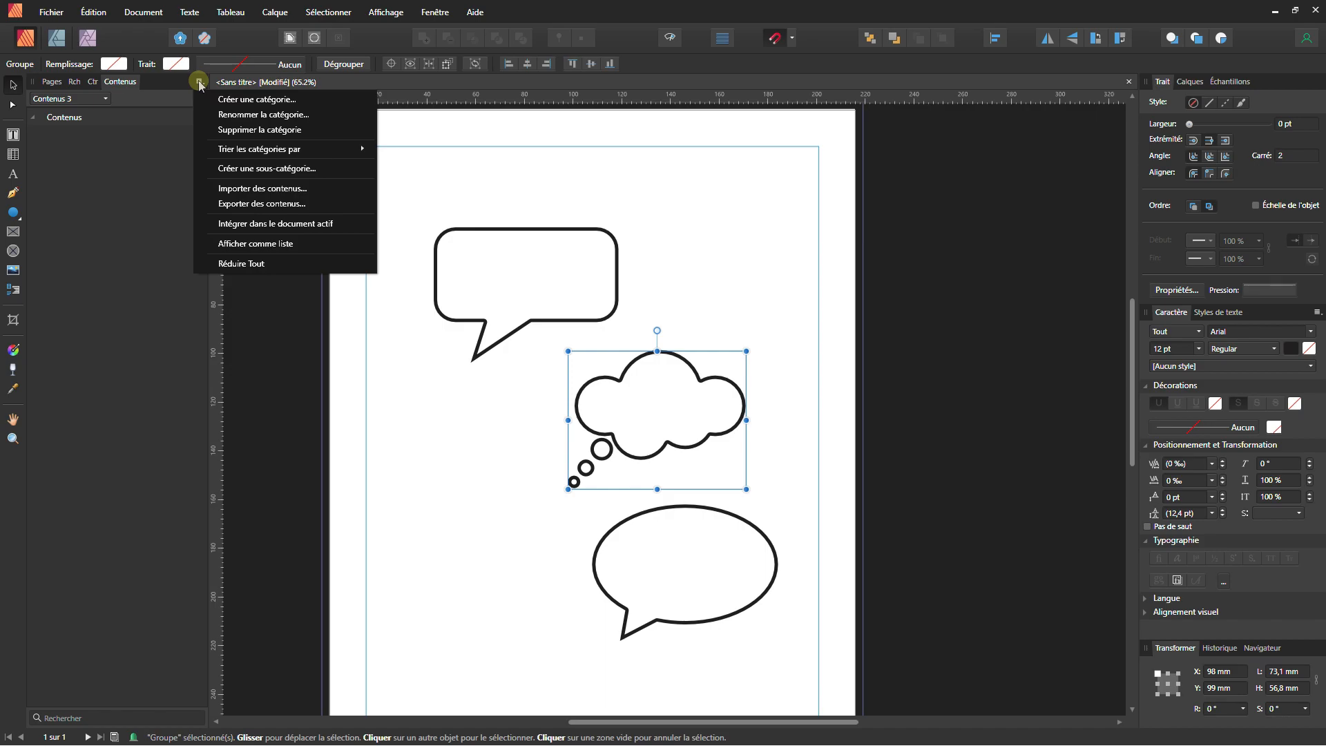
pyautogui.click(226, 114)
pyautogui.write('BD')
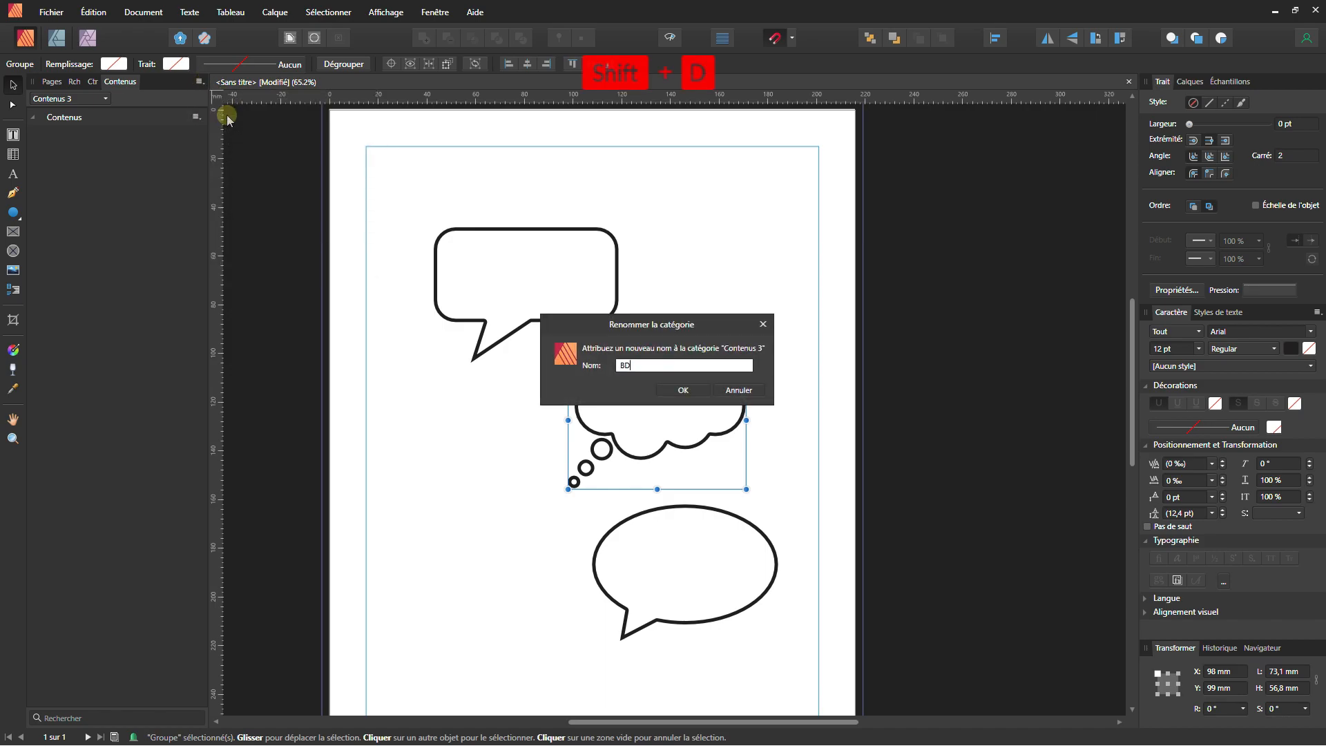
pyautogui.press('Return')
# Rename the BD category's subcategory as Bulles
pyautogui.click(196, 116)
pyautogui.click(217, 132)
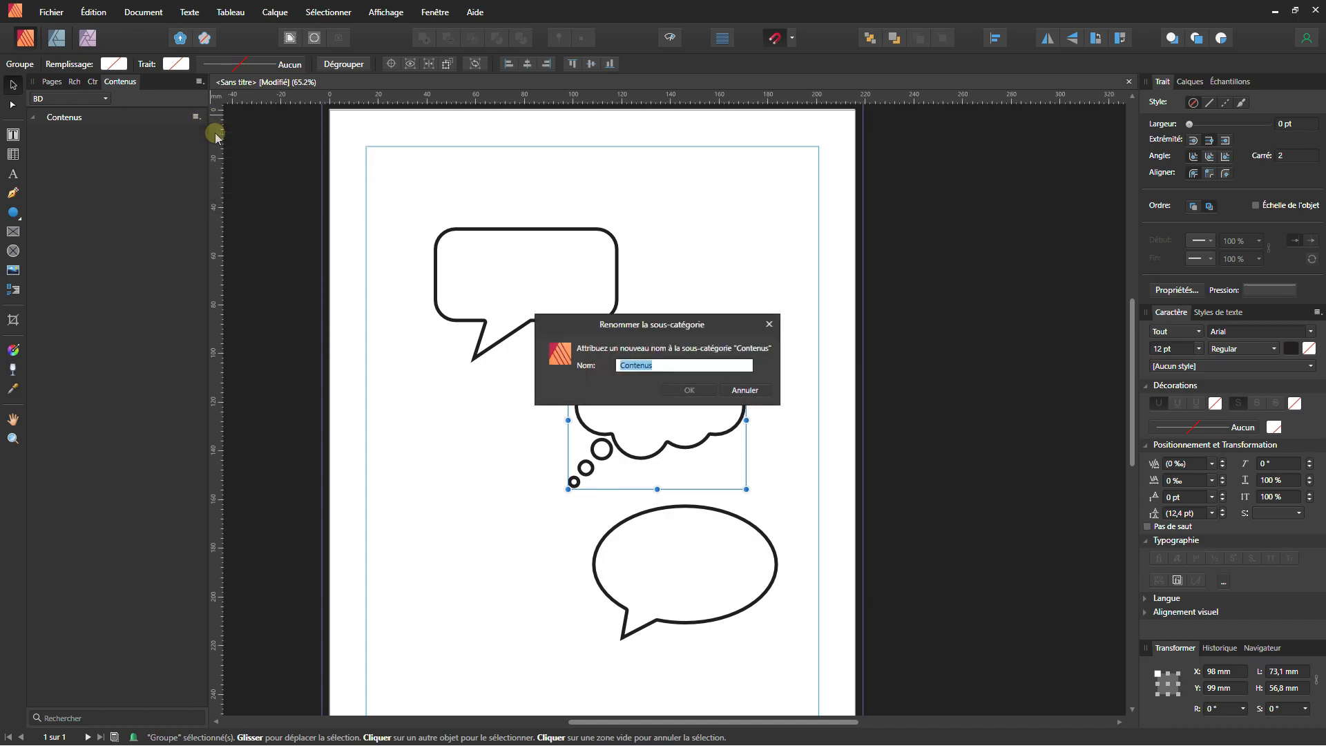
pyautogui.write('Bulles')
pyautogui.press('Return')
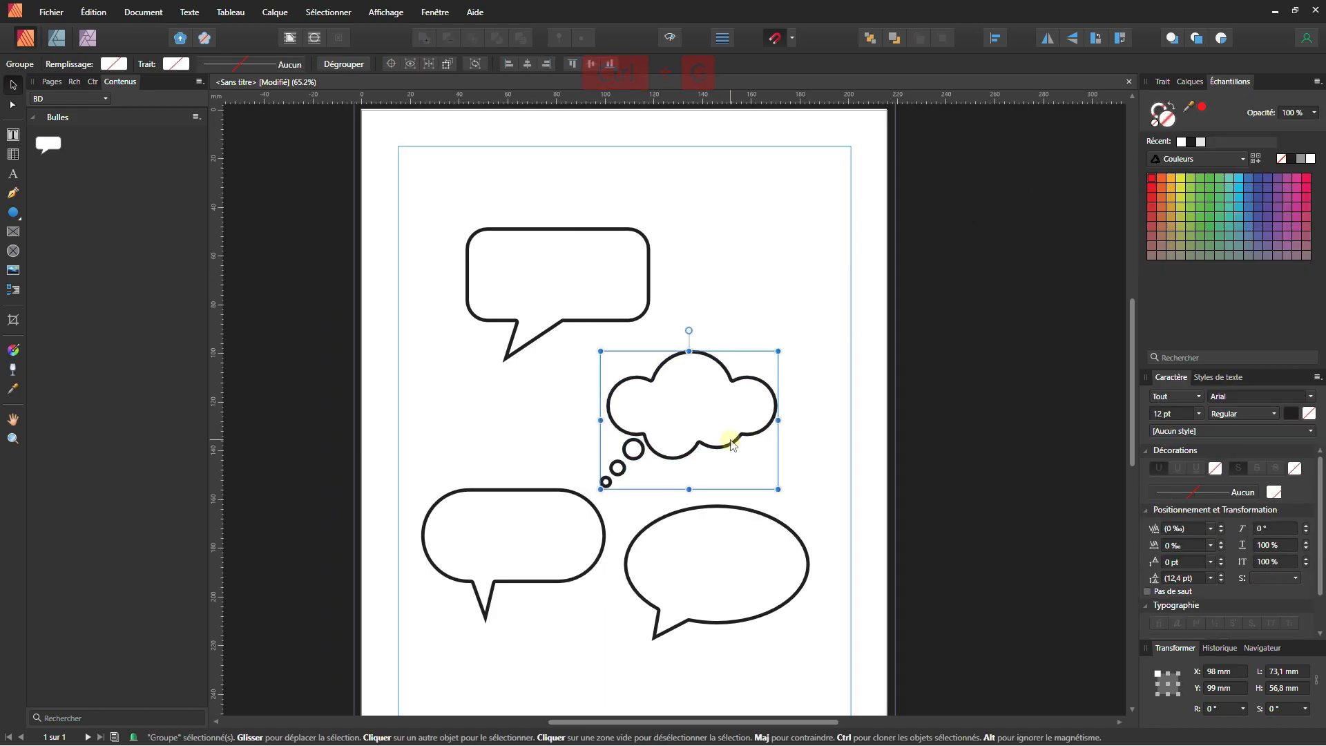
# Add the cloud thought bubble, the pill-shaped callout and the ellipse callout to the Bulles assets
pyautogui.moveTo(726, 438); pyautogui.dragTo(185, 363)
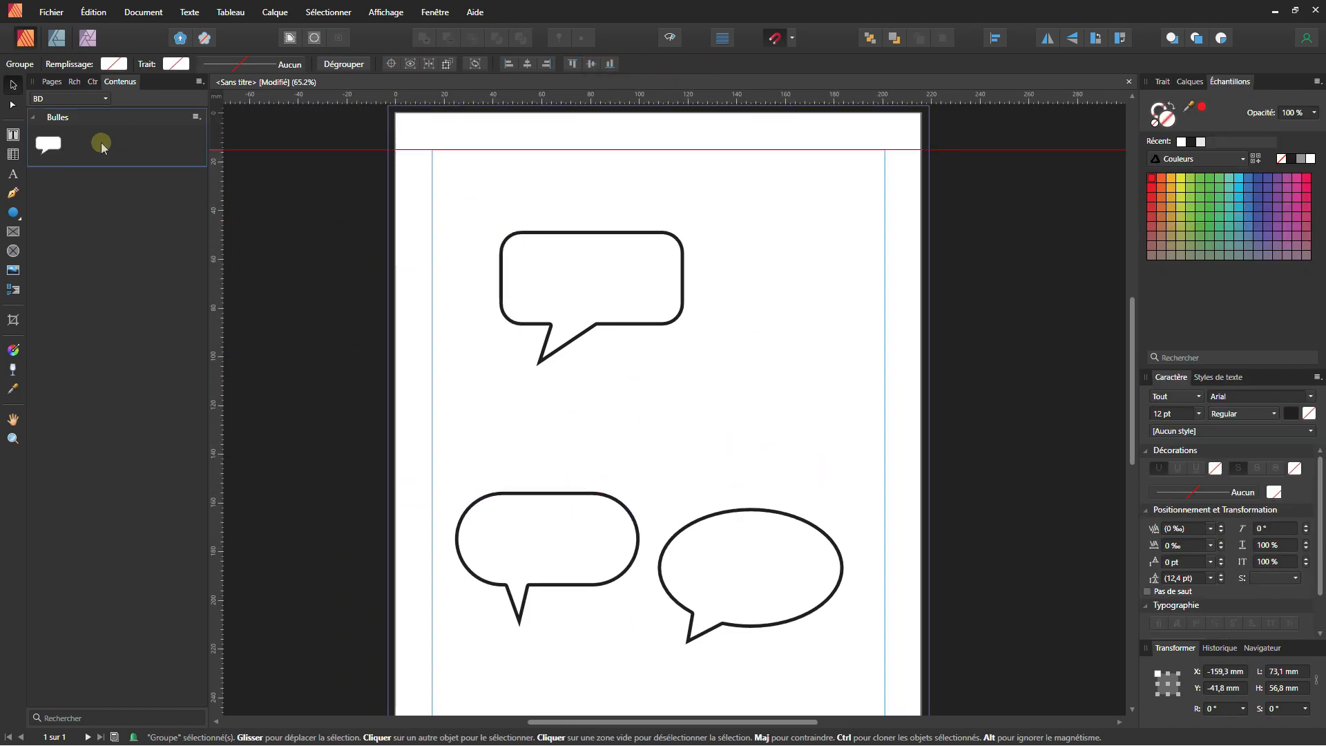
pyautogui.moveTo(101, 147); pyautogui.dragTo(630, 512)
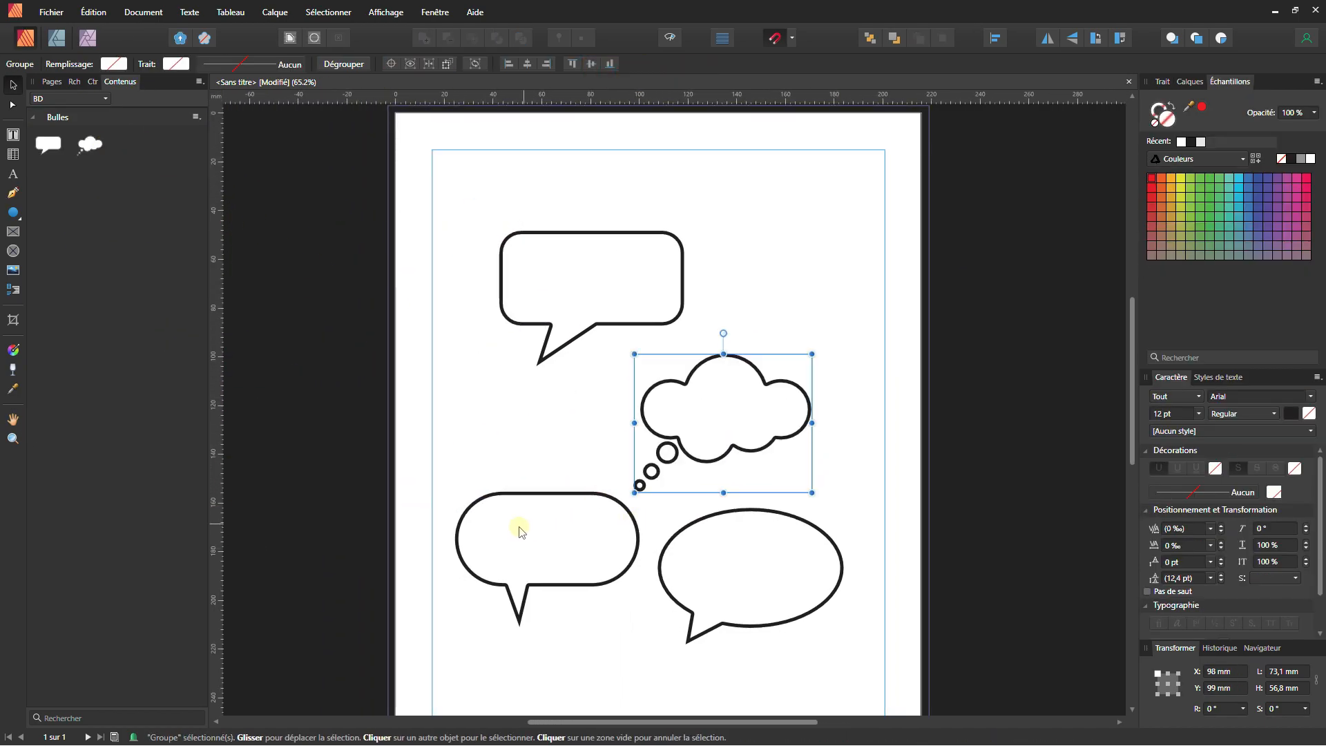
pyautogui.moveTo(527, 499)
pyautogui.mouseDown()
pyautogui.moveTo(335, 433)
pyautogui.moveTo(213, 154)
pyautogui.moveTo(112, 145)
pyautogui.mouseUp()
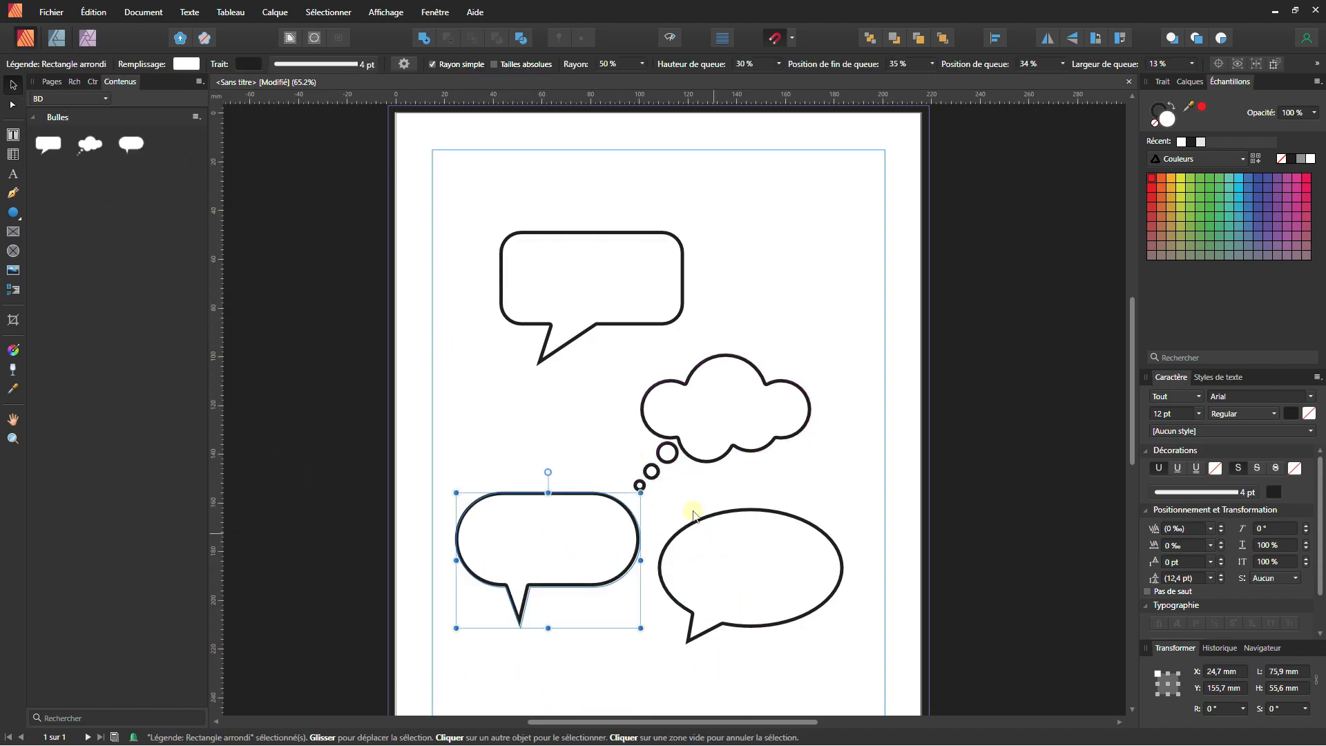
pyautogui.click(733, 522)
pyautogui.moveTo(733, 523); pyautogui.dragTo(160, 143)
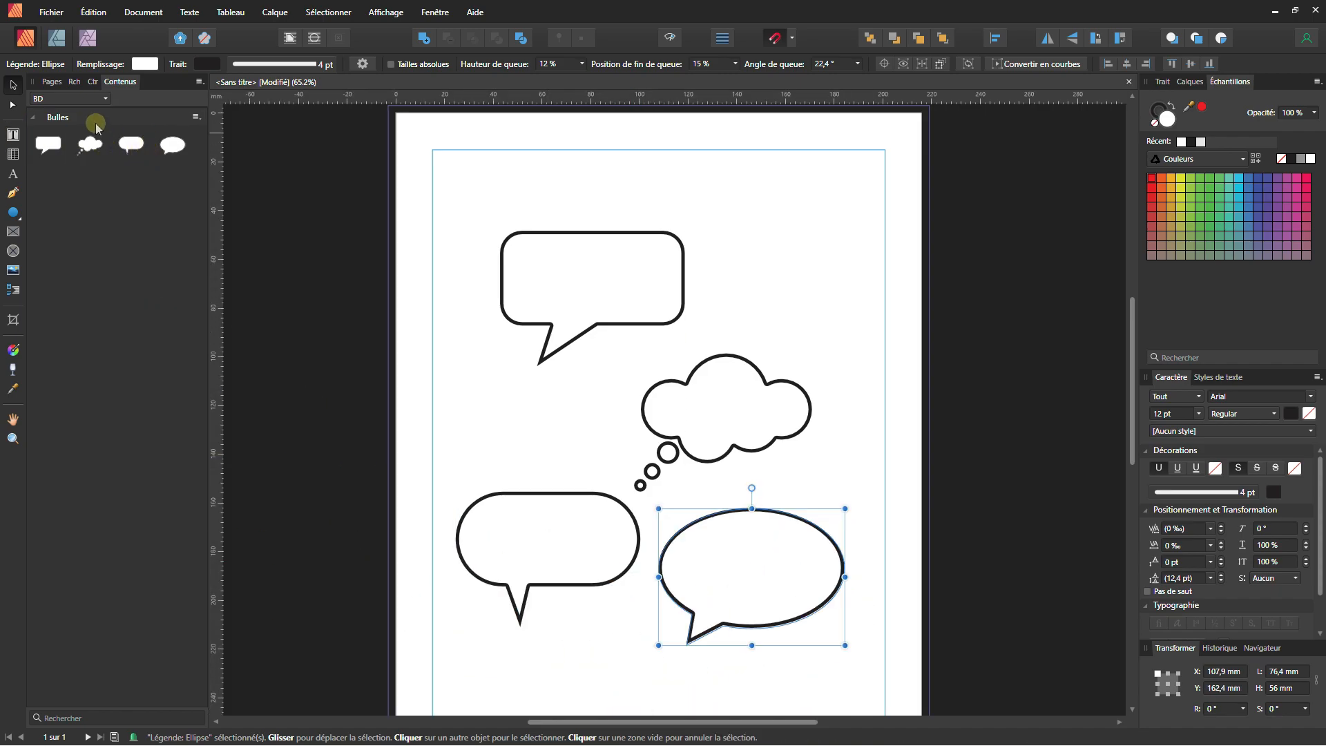
# Delete all the speech bubbles from Page 1
pyautogui.click(51, 82)
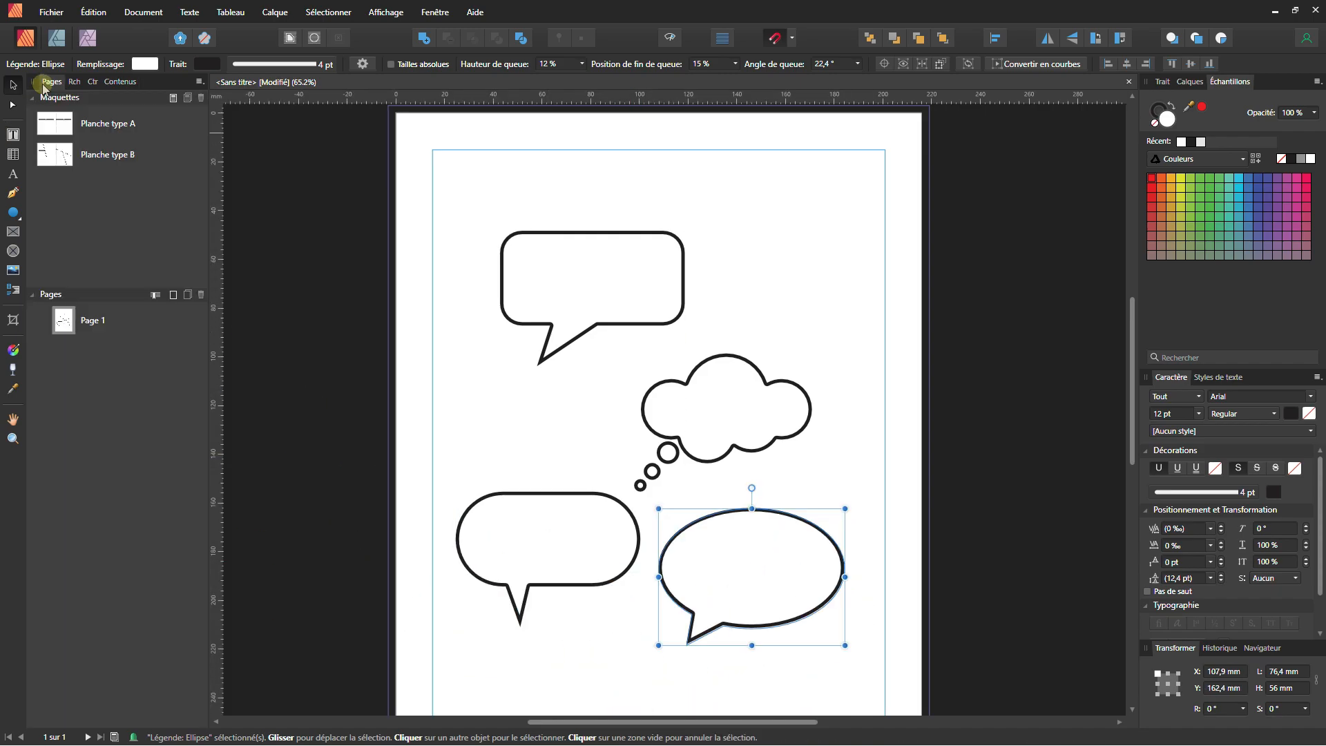
pyautogui.doubleClick(72, 324)
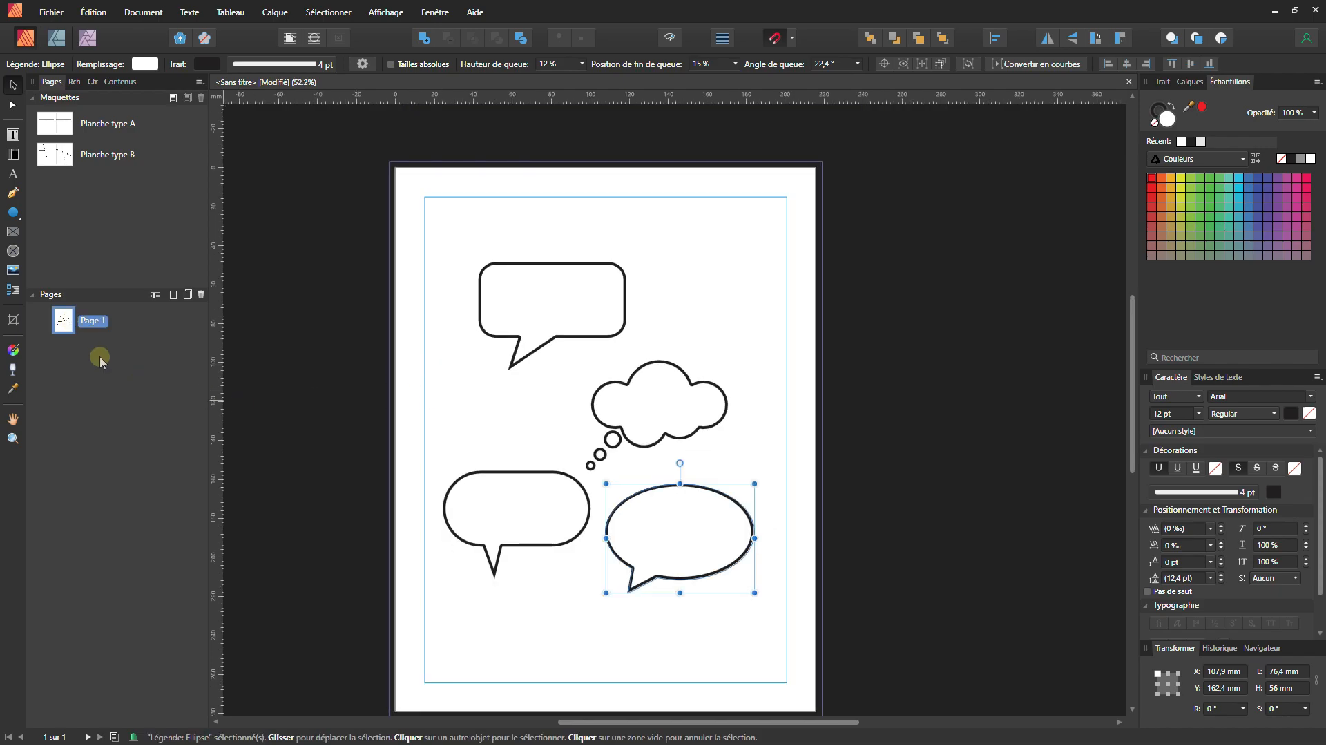
pyautogui.moveTo(430, 240); pyautogui.dragTo(828, 615)
pyautogui.press('Delete')
pyautogui.scroll(-1, 456, 476)
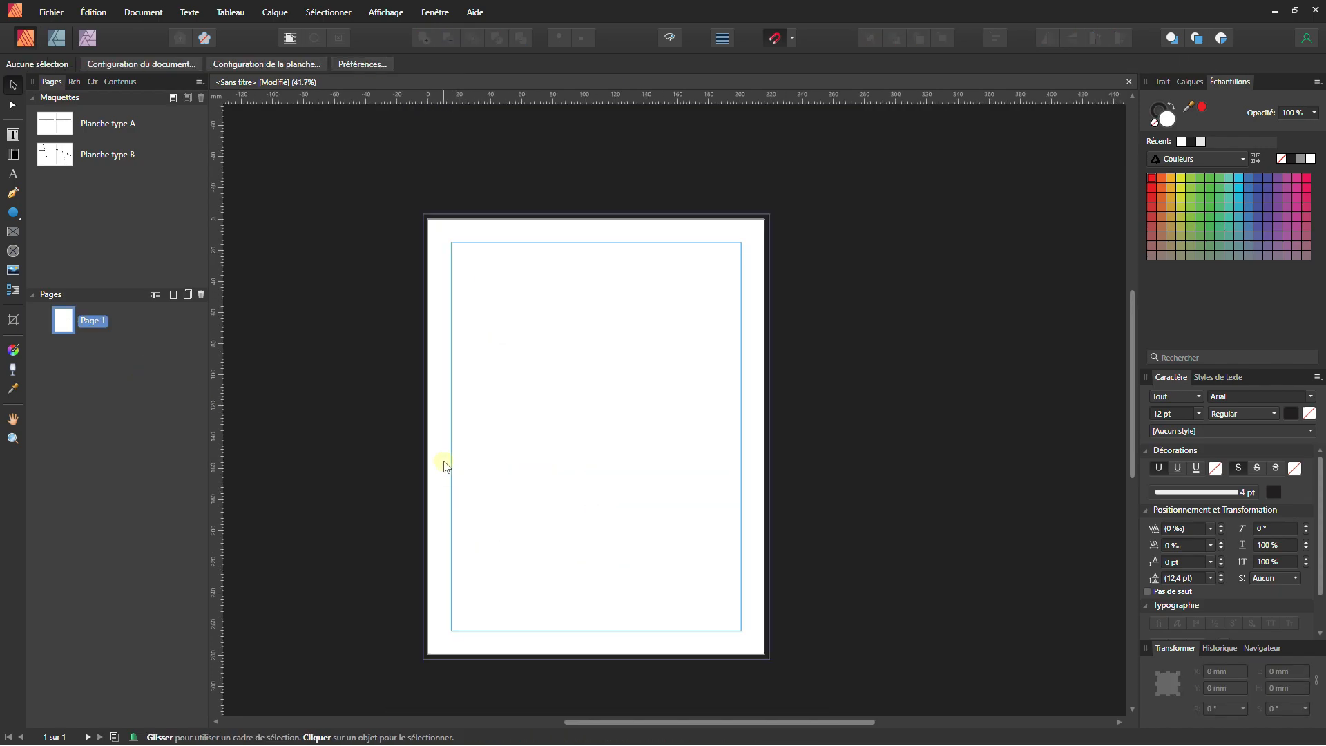
# Apply the Planche type A master to page 1, replacing the existing master
pyautogui.rightClick(64, 320)
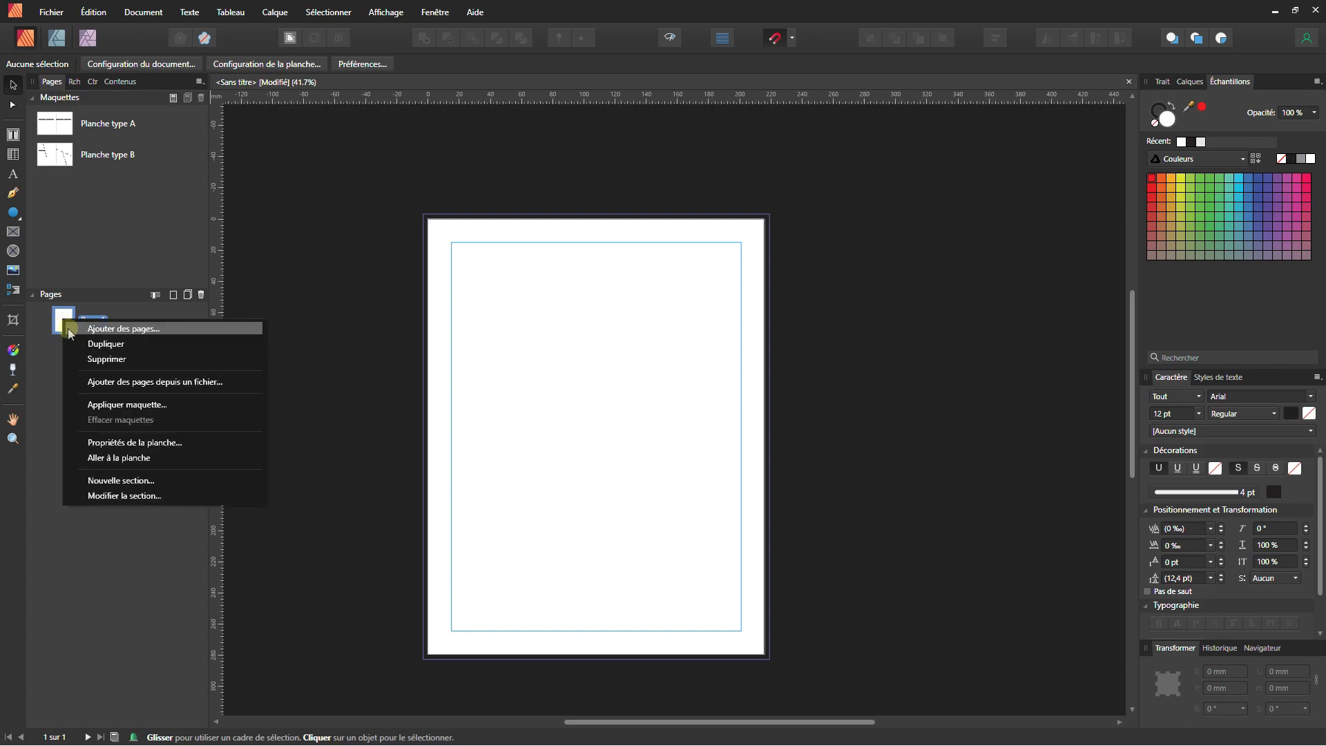
pyautogui.click(106, 409)
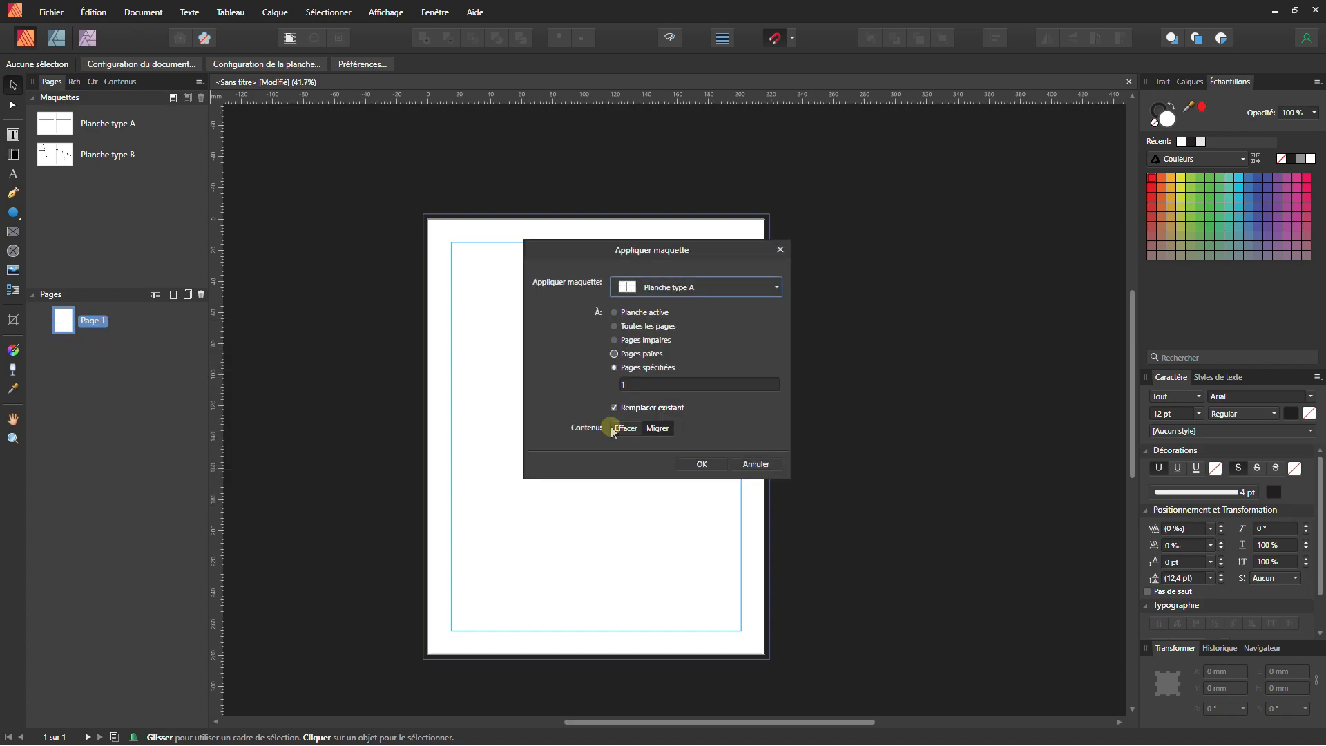
pyautogui.click(703, 463)
# Duplicate Page 1 and add a facing page after page 2 based on the Planche type A master
pyautogui.rightClick(69, 319)
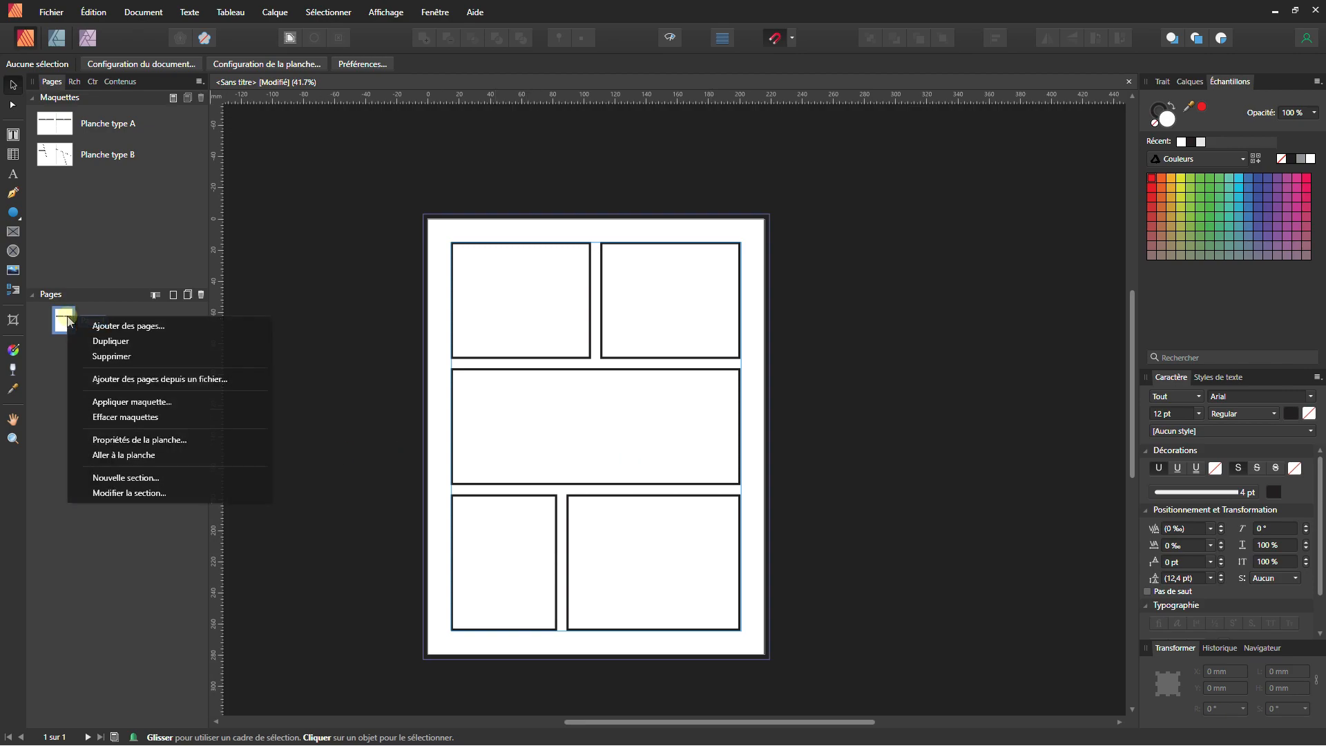
pyautogui.click(93, 341)
pyautogui.click(45, 353)
pyautogui.rightClick(49, 357)
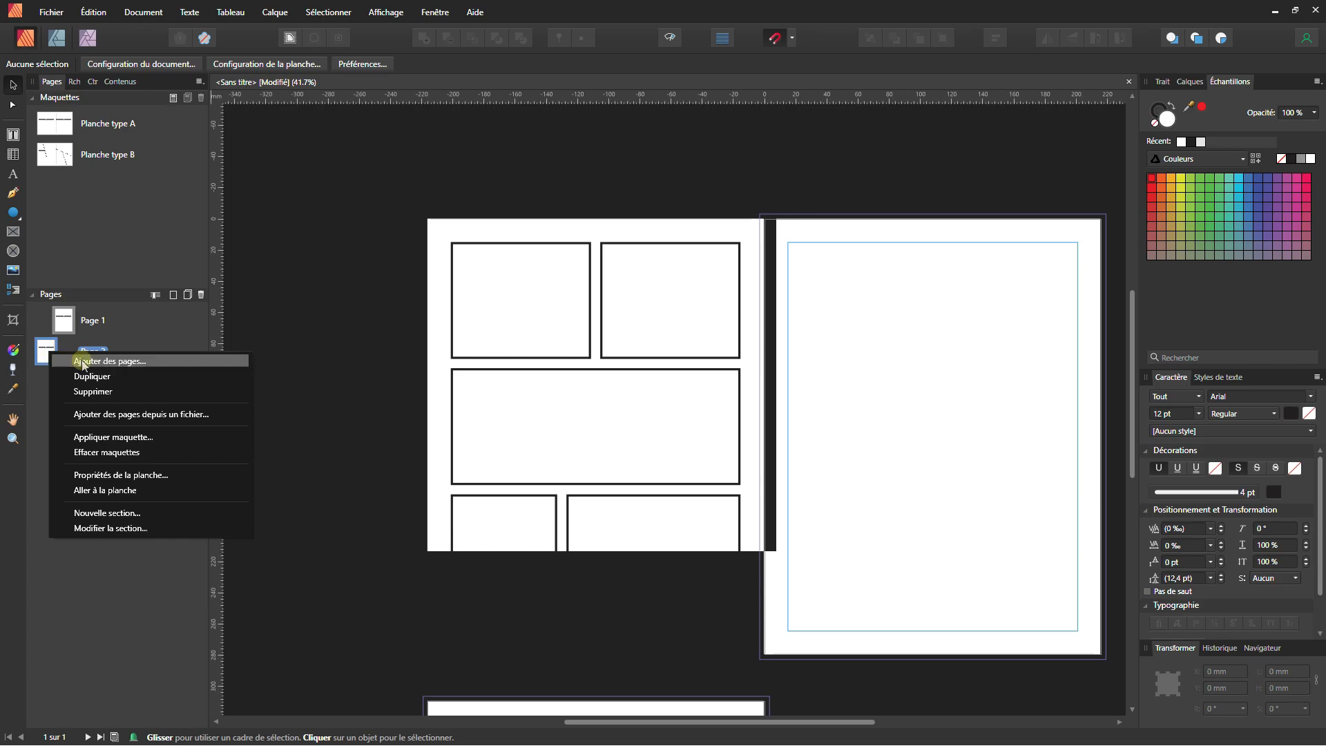
pyautogui.click(83, 361)
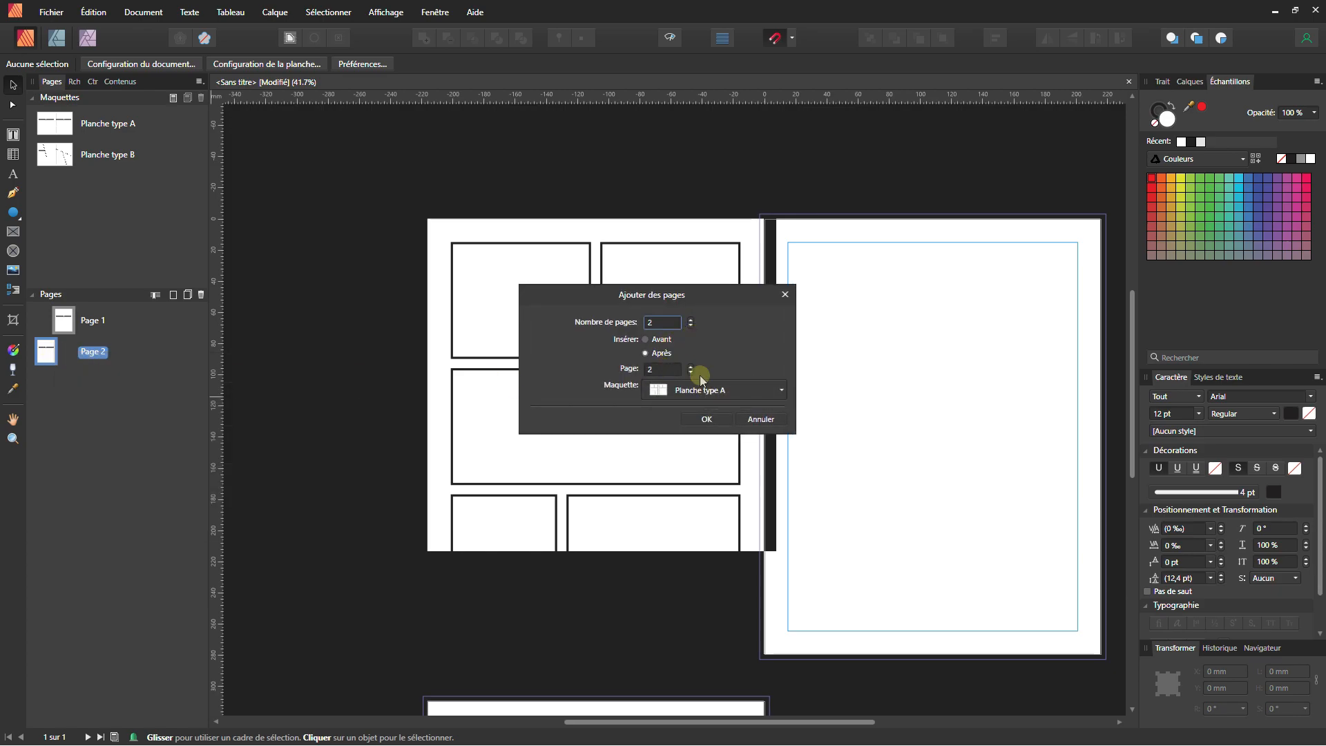
pyautogui.click(706, 419)
# Add 2 pages after page 3 using the Planche type B master
pyautogui.scroll(3, 723, 406)
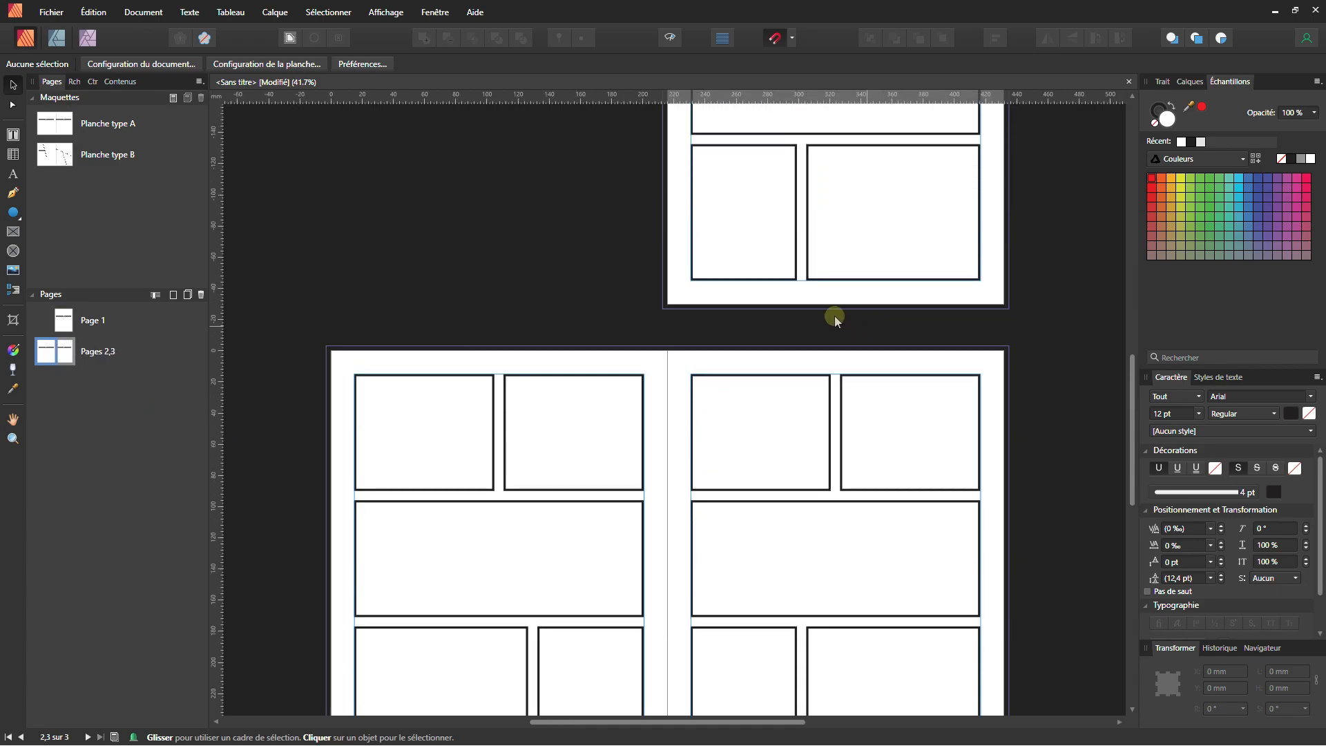
pyautogui.scroll(3, 834, 319)
pyautogui.scroll(-4, 779, 397)
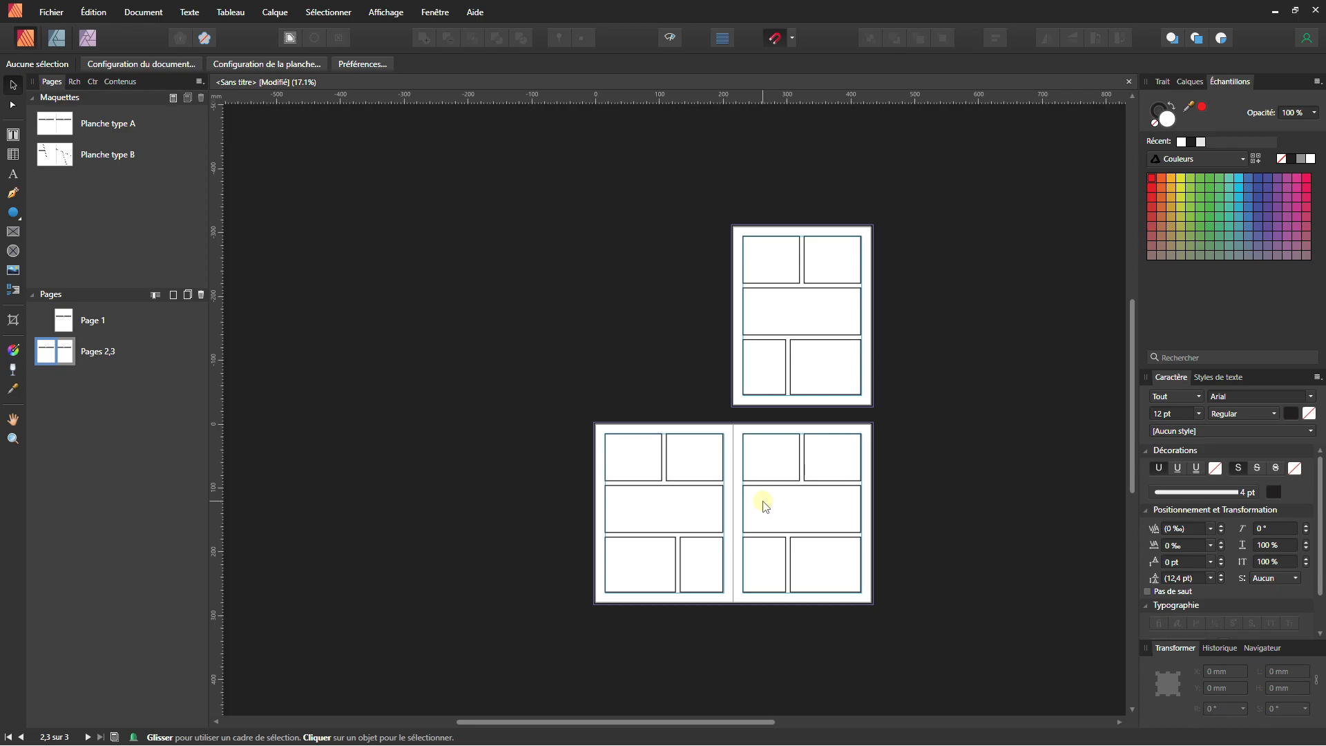
pyautogui.doubleClick(69, 342)
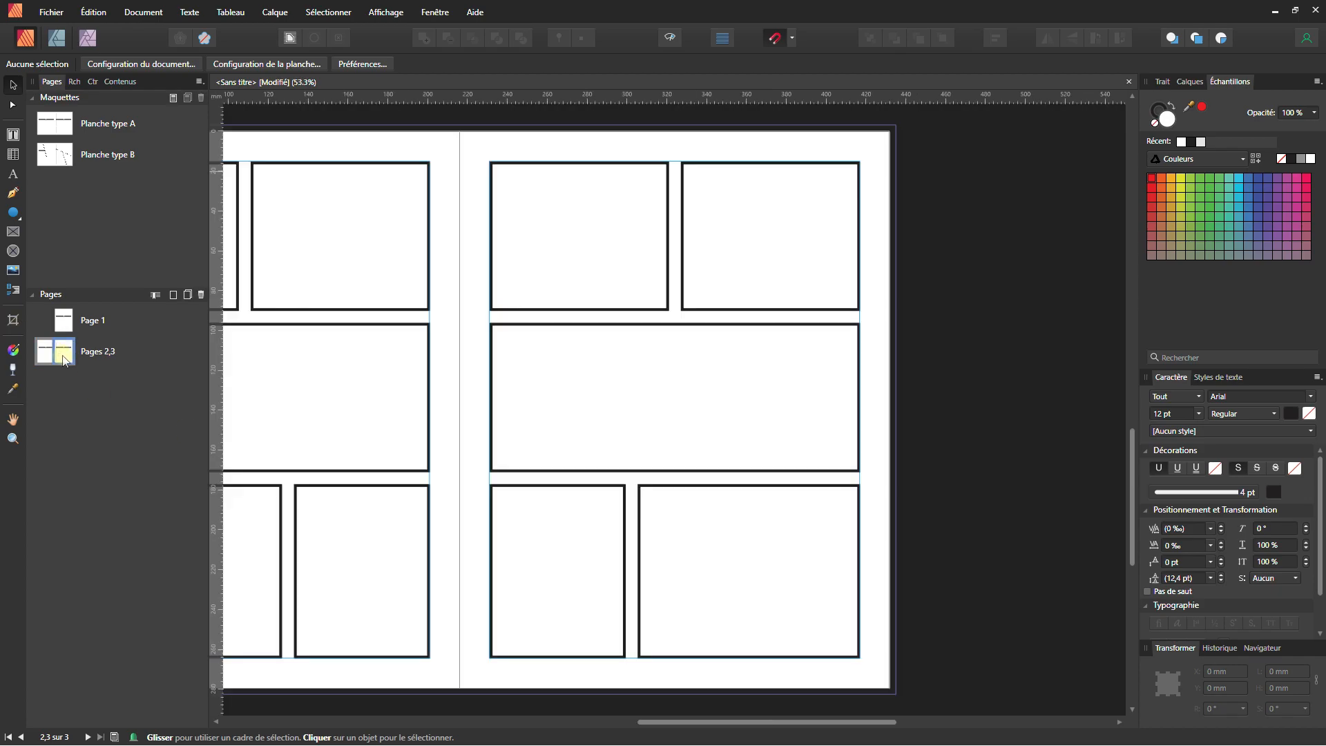
pyautogui.rightClick(60, 357)
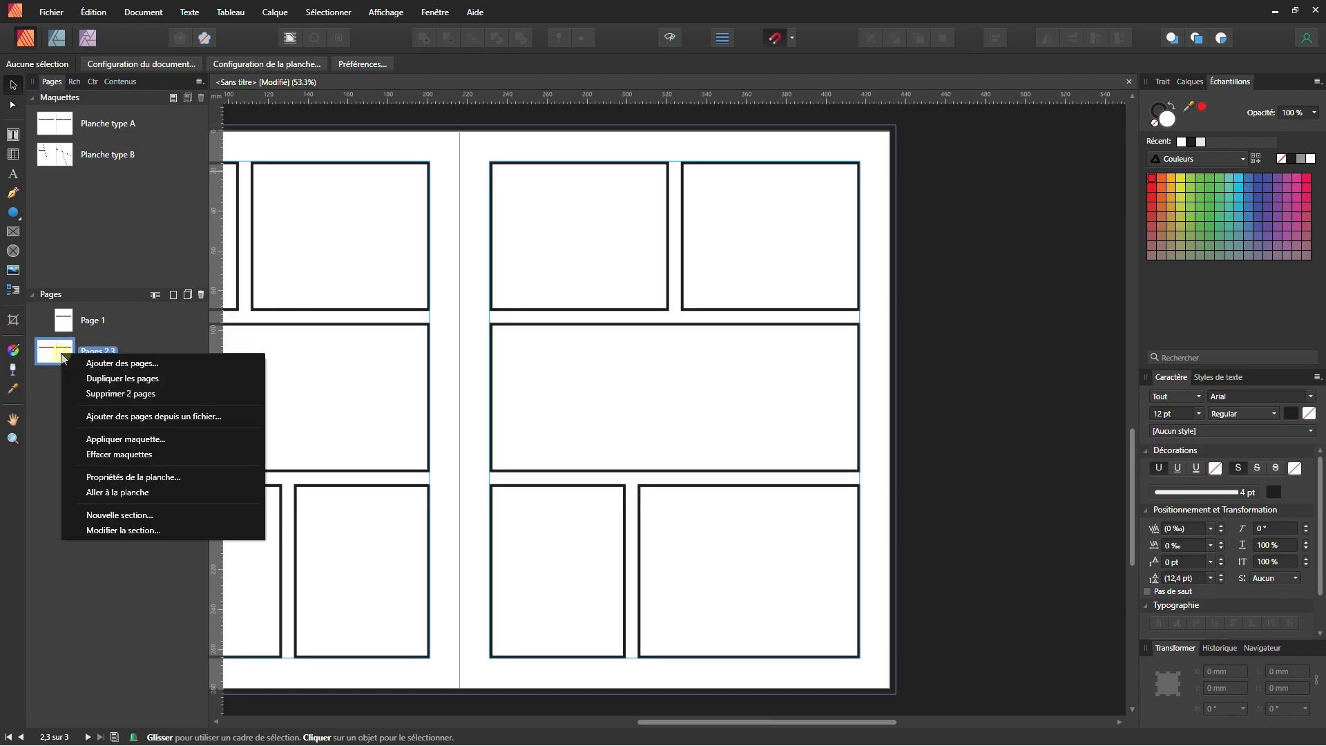
pyautogui.click(104, 363)
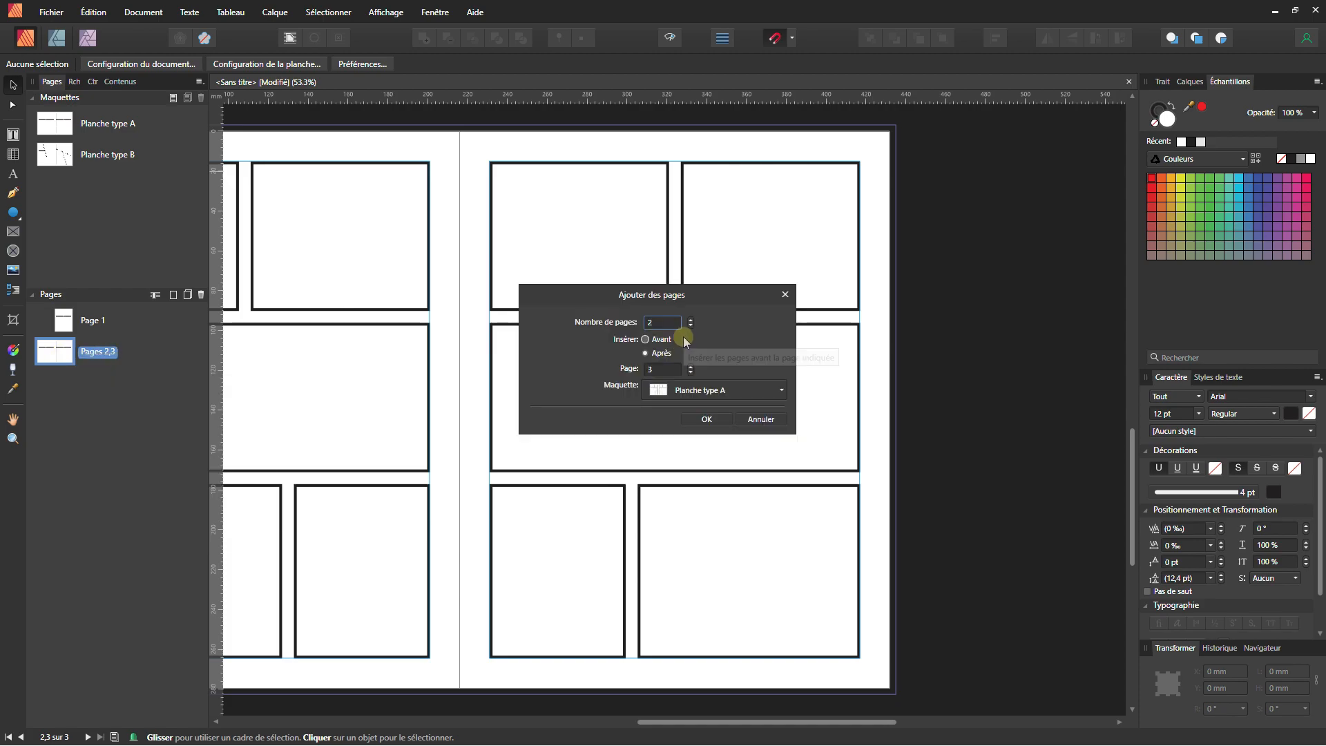
pyautogui.click(694, 391)
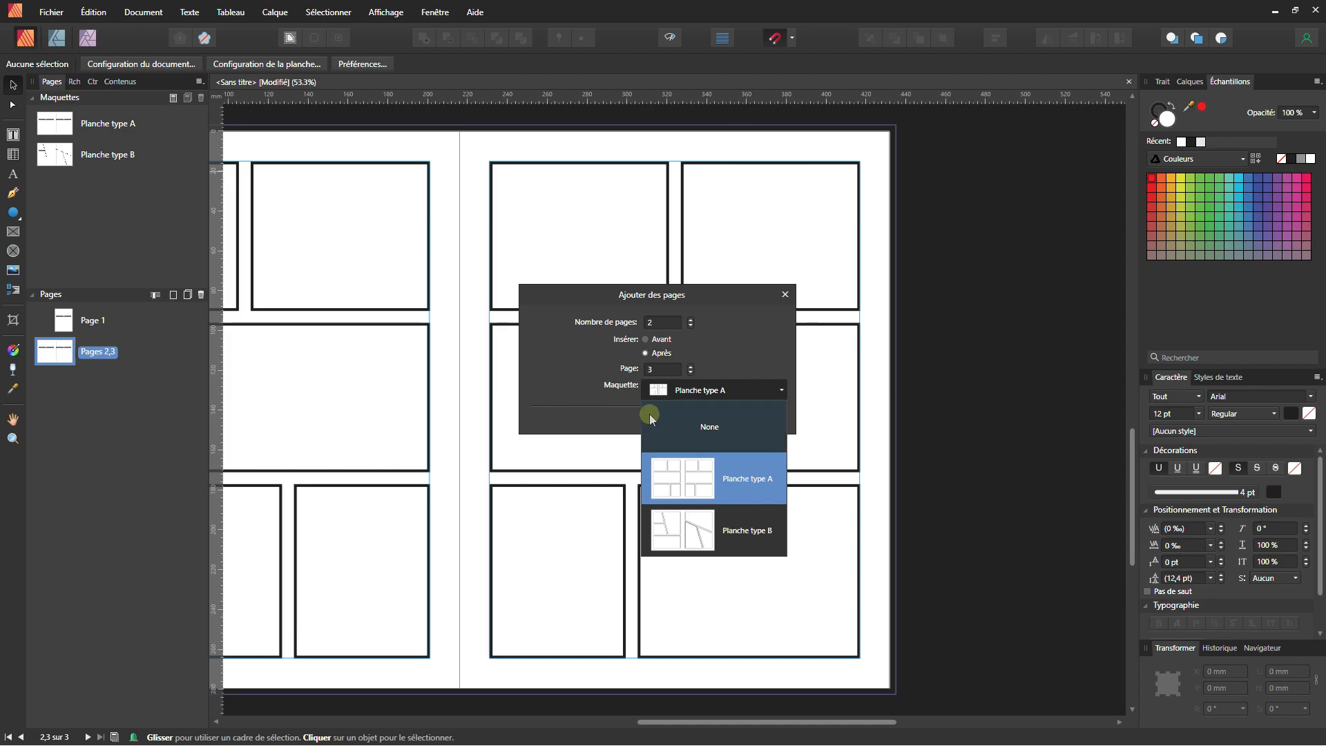
pyautogui.click(662, 529)
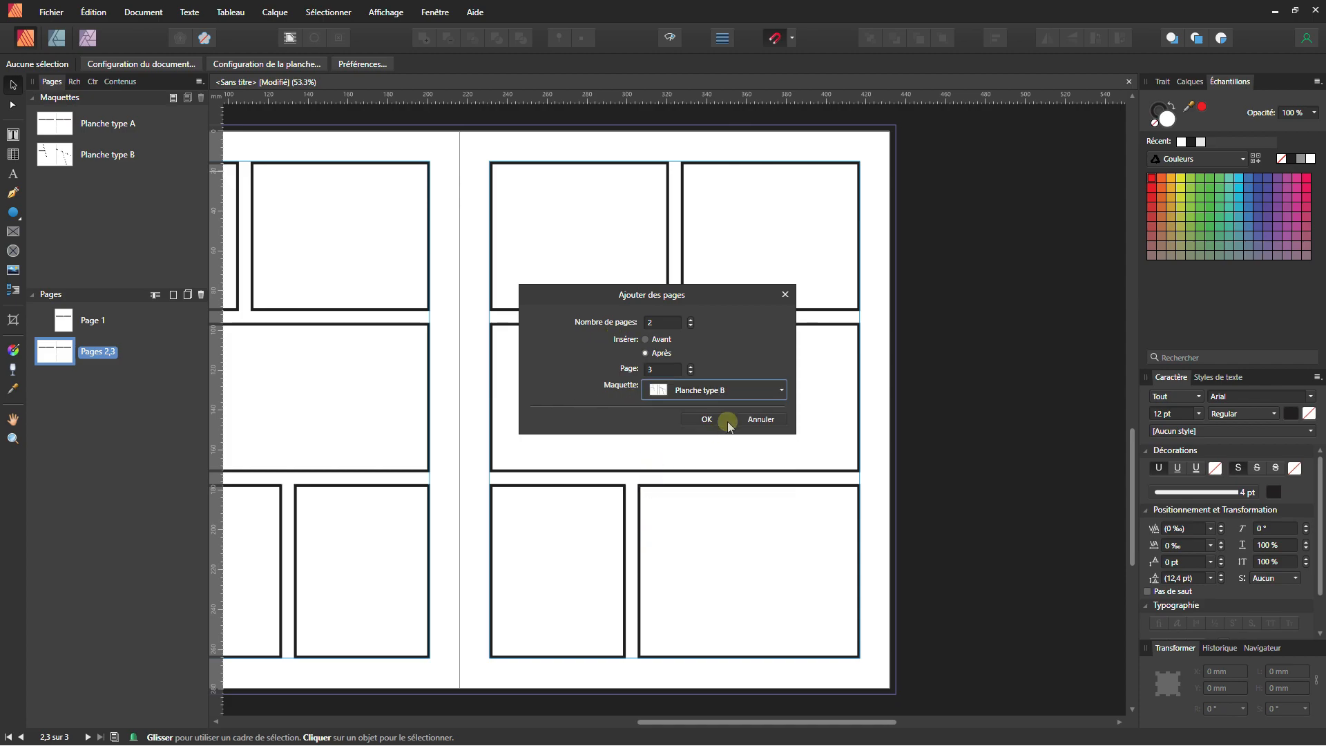
pyautogui.click(707, 419)
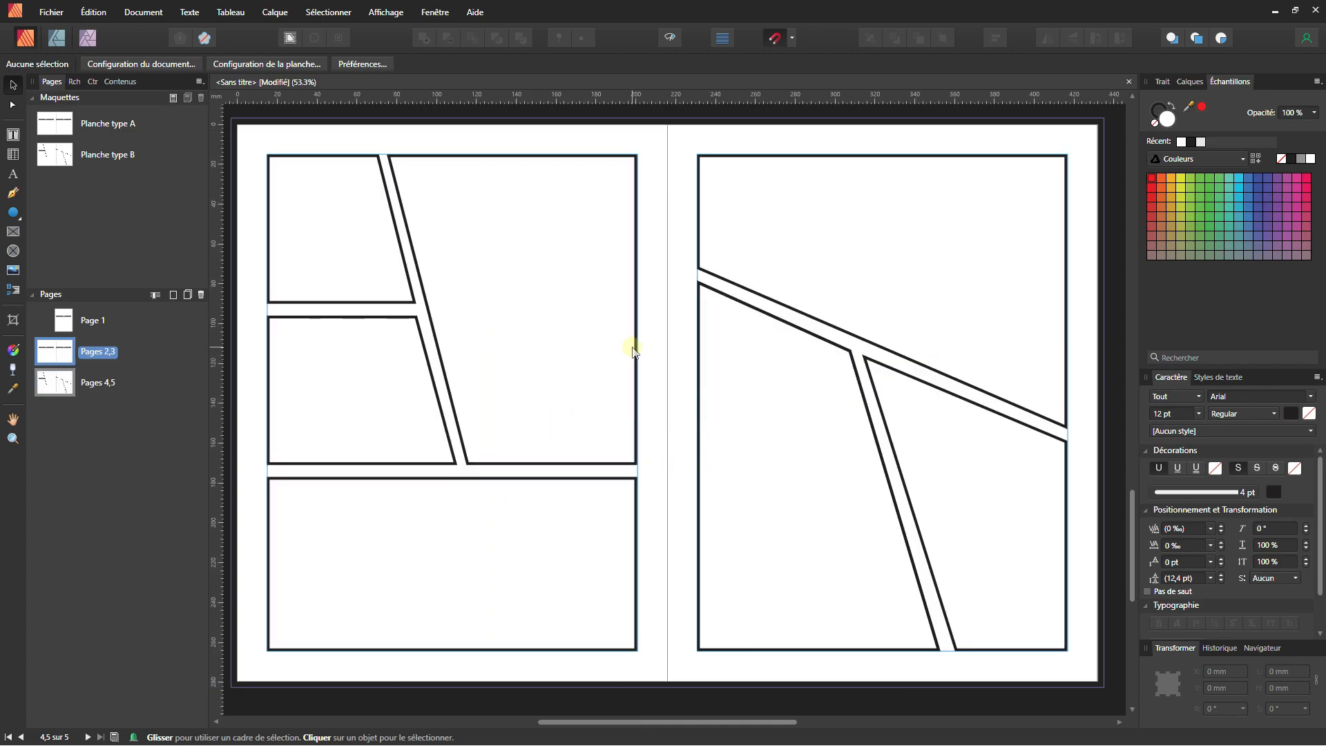
# Duplicate the spreads of pages 2 to 5, and open the new spreads 6,7 and 8,9 to check their panels
pyautogui.scroll(-1, 633, 350)
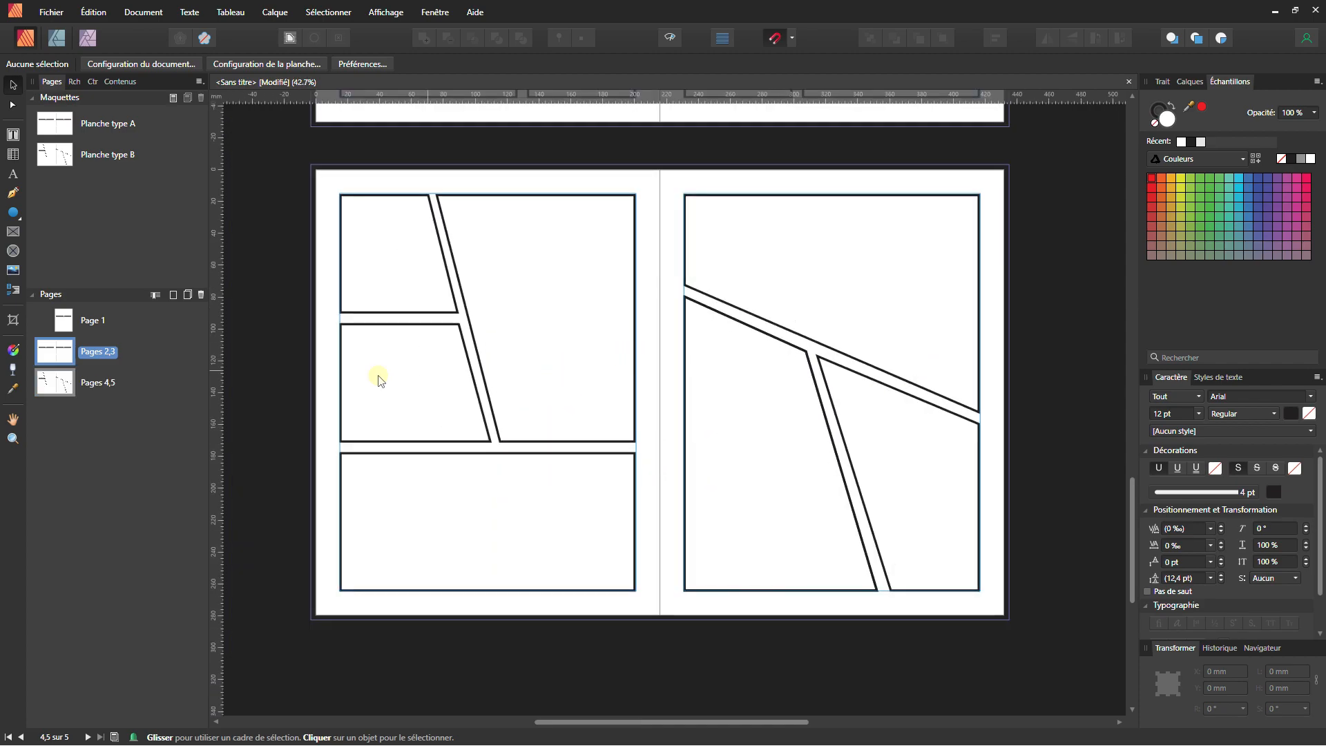
pyautogui.rightClick(67, 385)
pyautogui.click(93, 407)
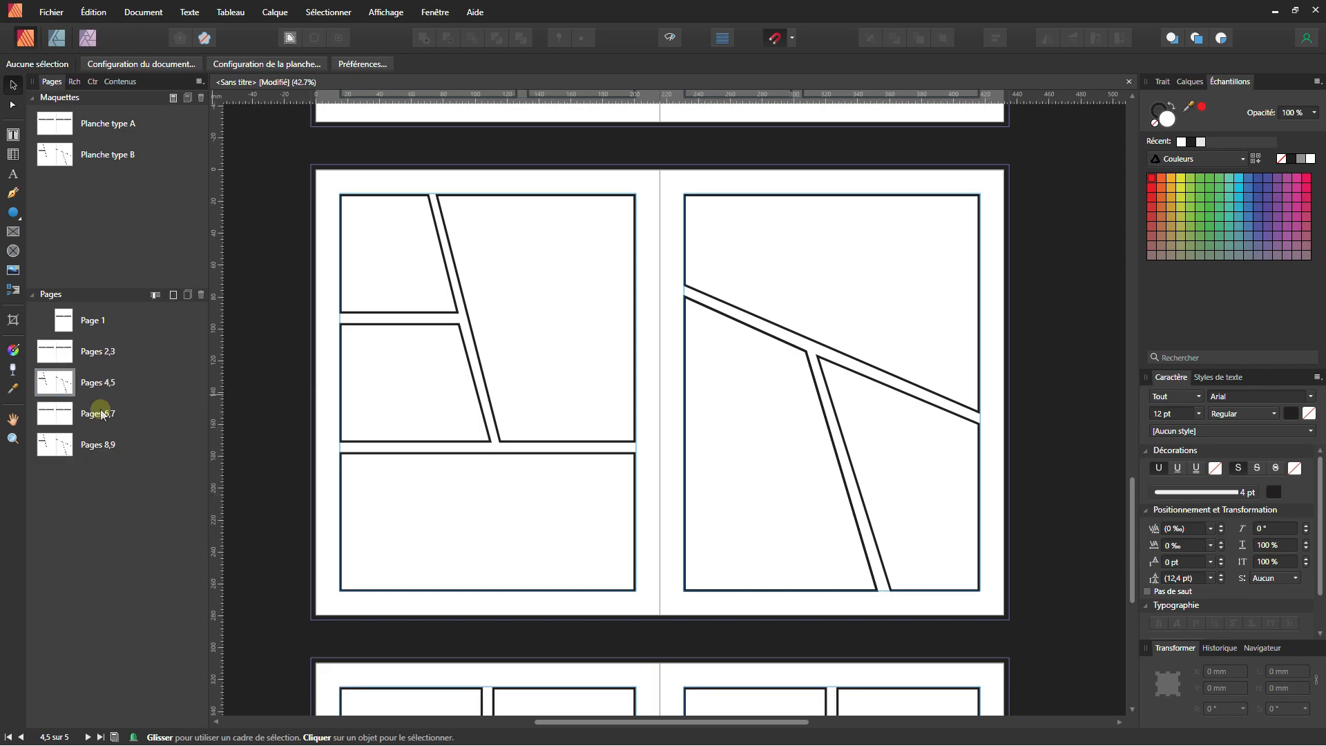
pyautogui.doubleClick(57, 422)
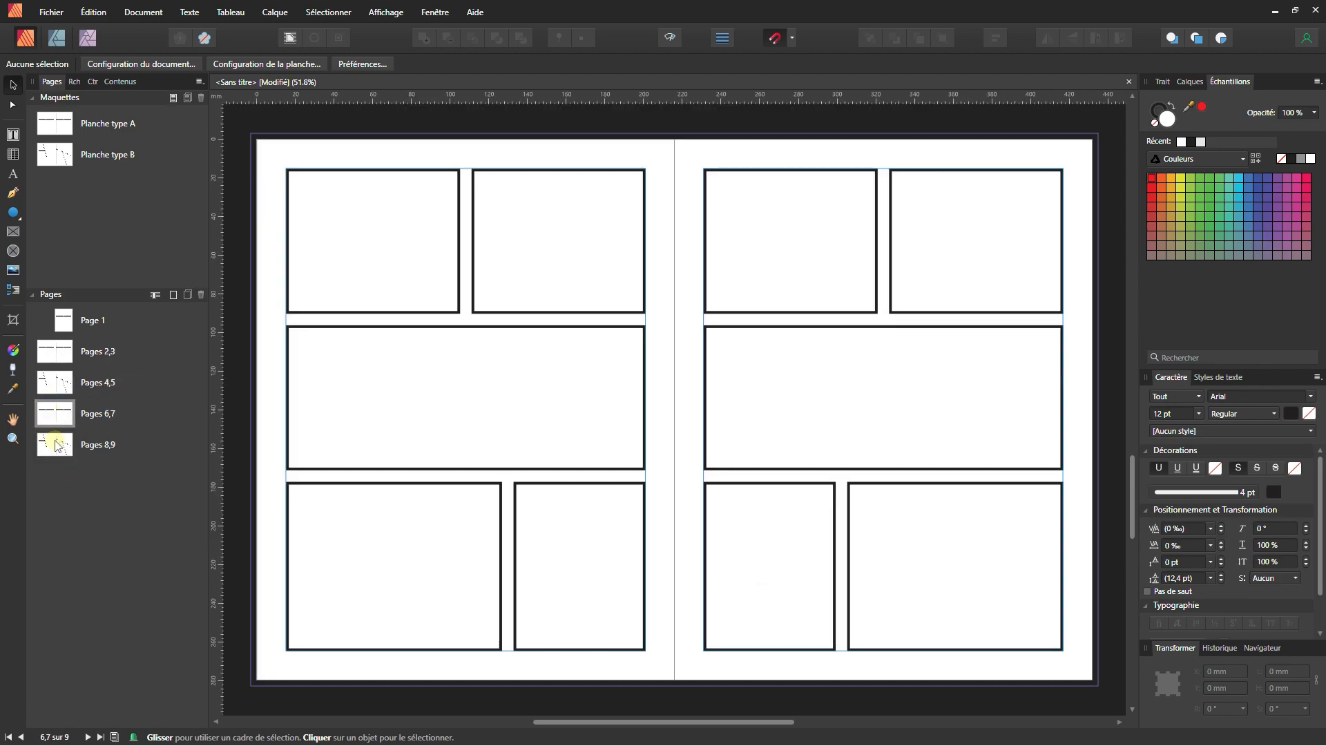
pyautogui.doubleClick(56, 447)
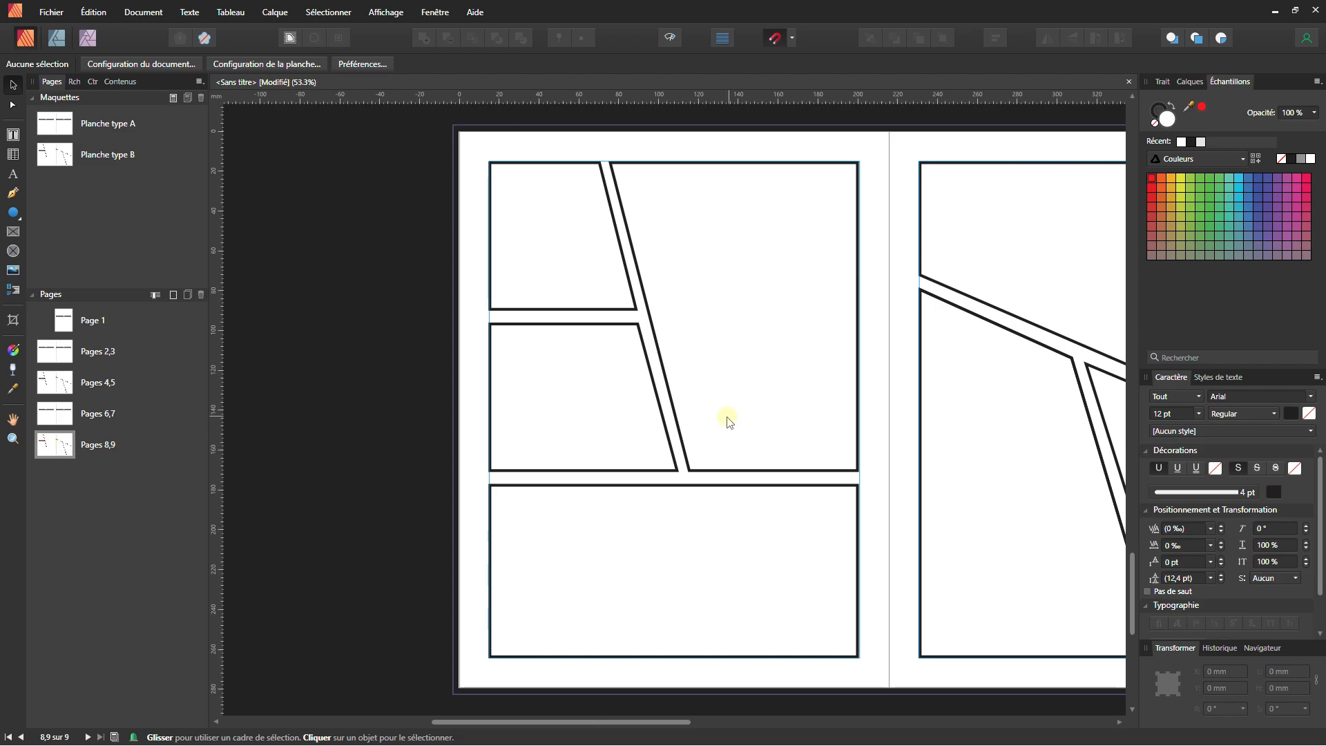
pyautogui.scroll(-1, 727, 420)
# Duplicate all the spreads from pages 2,3 through 8,9 together
pyautogui.click(46, 352)
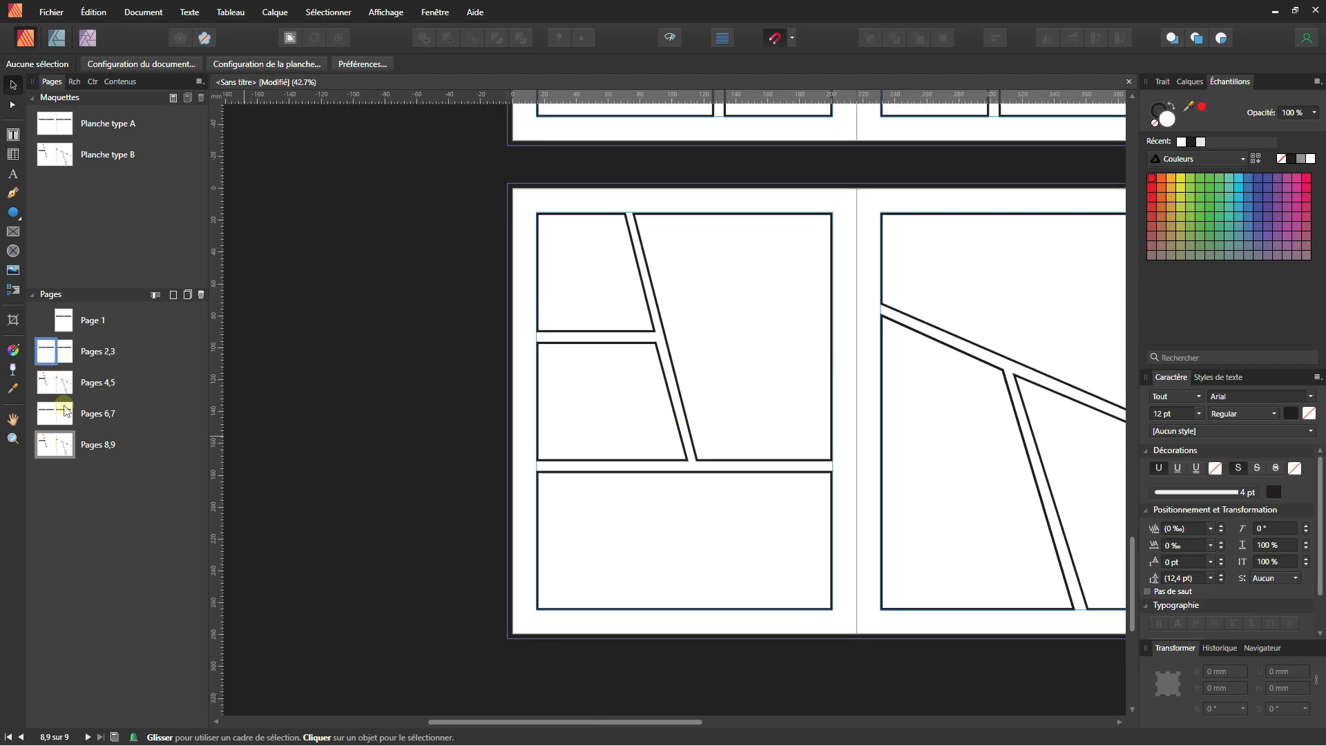
pyautogui.keyDown('shift'); pyautogui.click(65, 447); pyautogui.keyUp('shift')
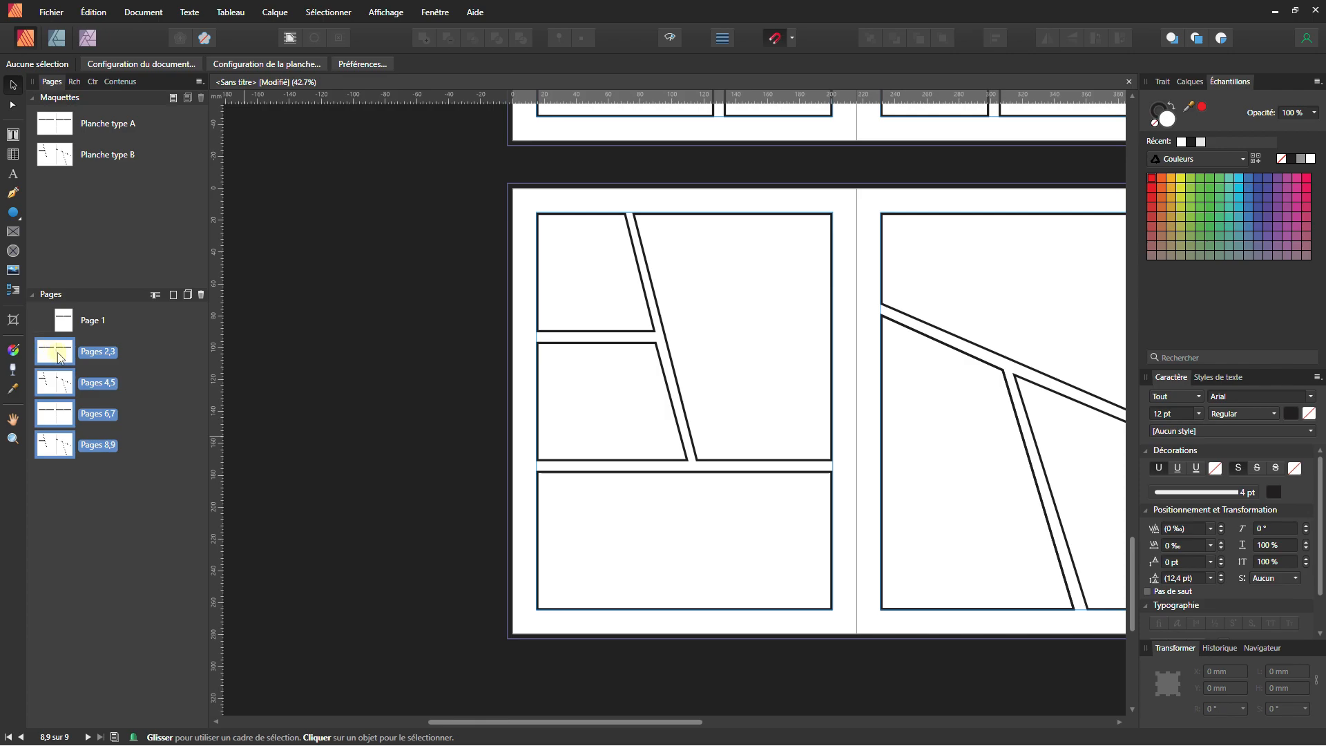
pyautogui.rightClick(64, 447)
pyautogui.click(138, 399)
pyautogui.rightClick(63, 356)
pyautogui.click(103, 376)
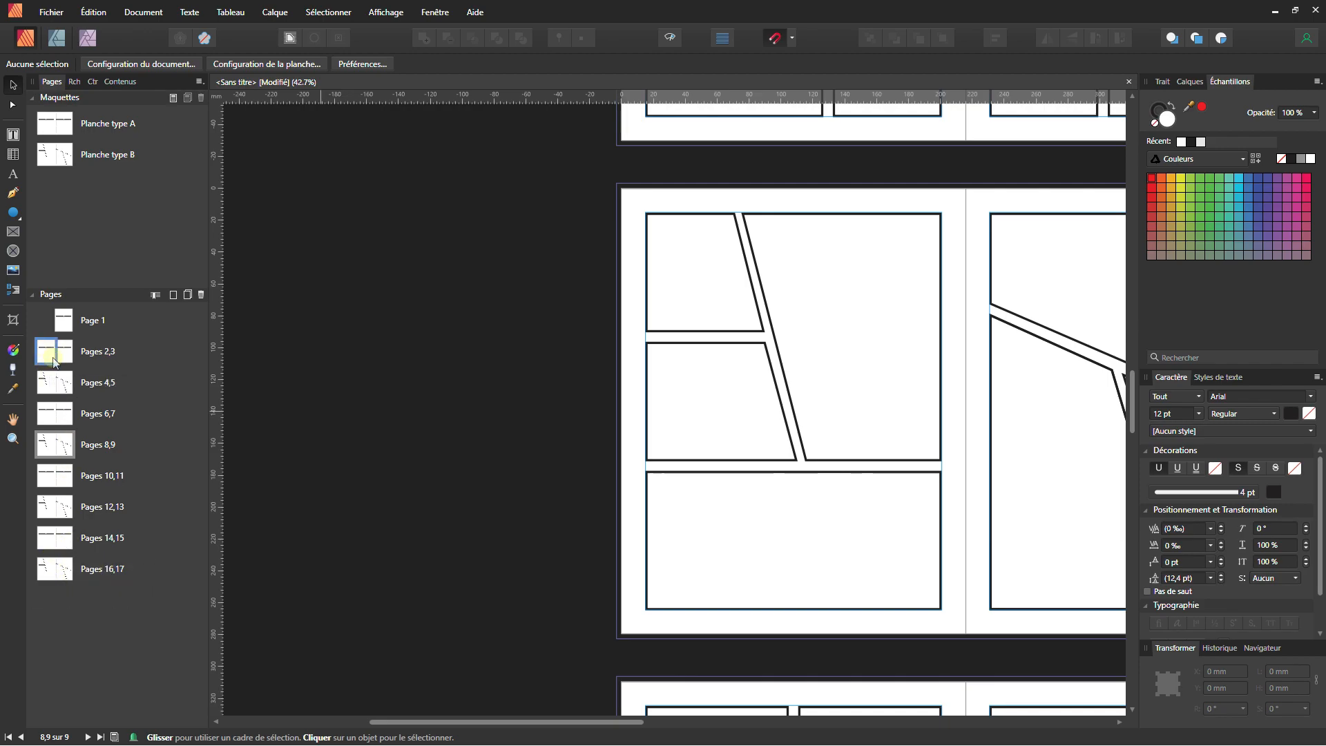
# Duplicate all the spreads from pages 2,3 through 16,17 together
pyautogui.keyDown('shift'); pyautogui.click(74, 582); pyautogui.keyUp('shift')
pyautogui.rightClick(69, 379)
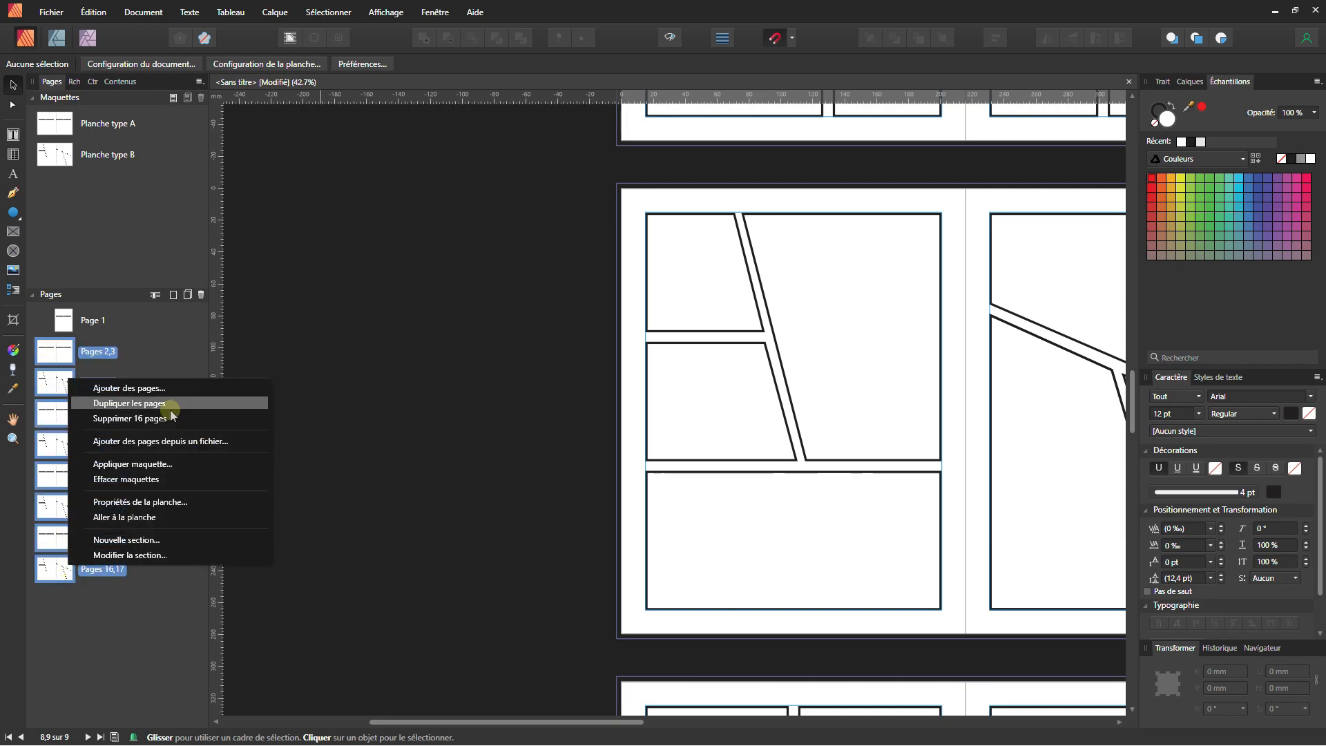
pyautogui.click(114, 402)
pyautogui.scroll(-2, 138, 546)
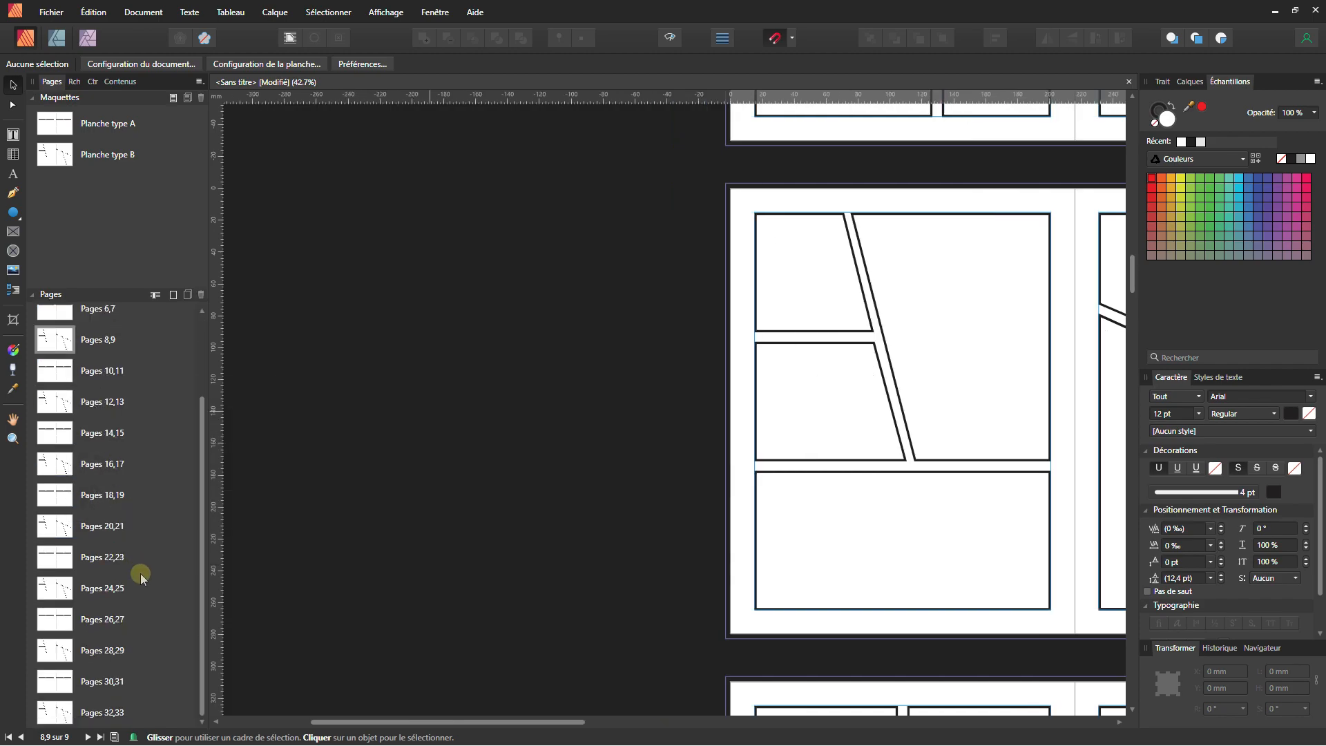
# Duplicate all the spreads from pages 2,3 through 32,33 together and look through the extended page list
pyautogui.scroll(3, 76, 546)
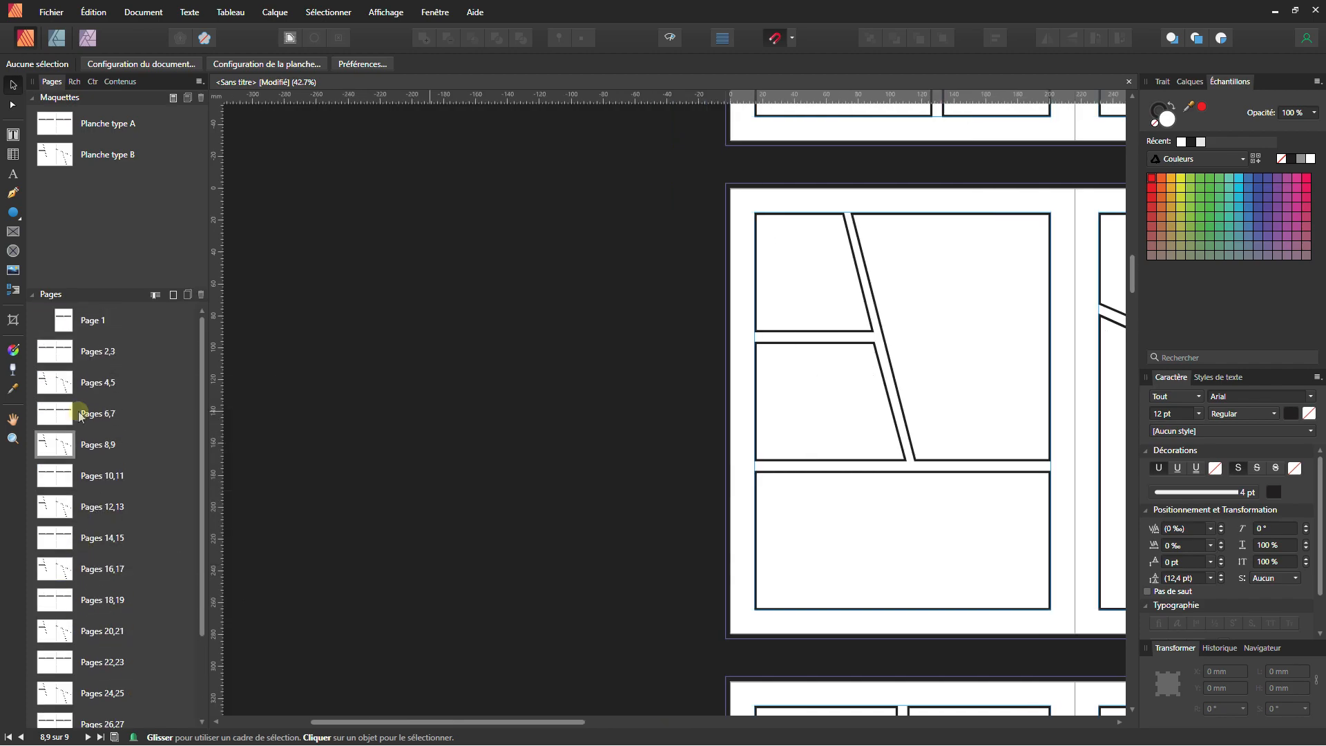
pyautogui.scroll(-2, 67, 649)
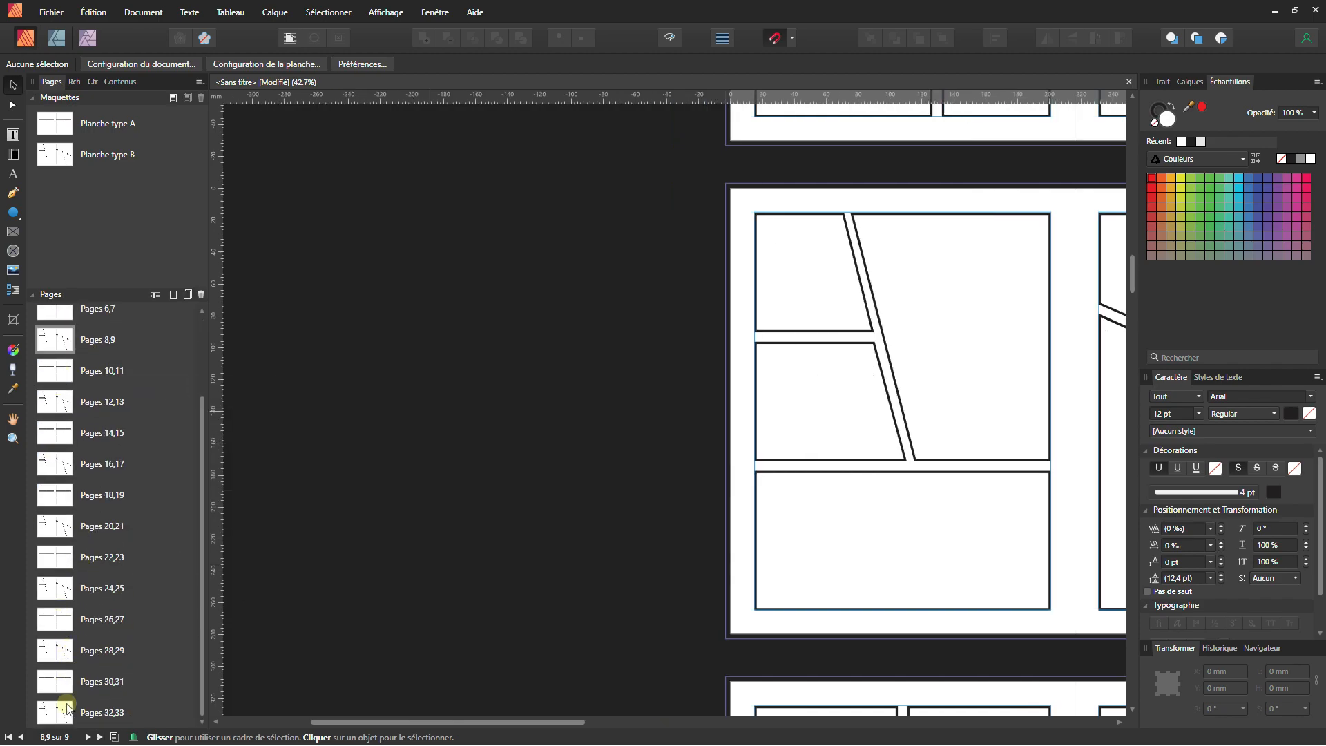
pyautogui.keyDown('shift'); pyautogui.click(67, 705); pyautogui.keyUp('shift')
pyautogui.rightClick(67, 706)
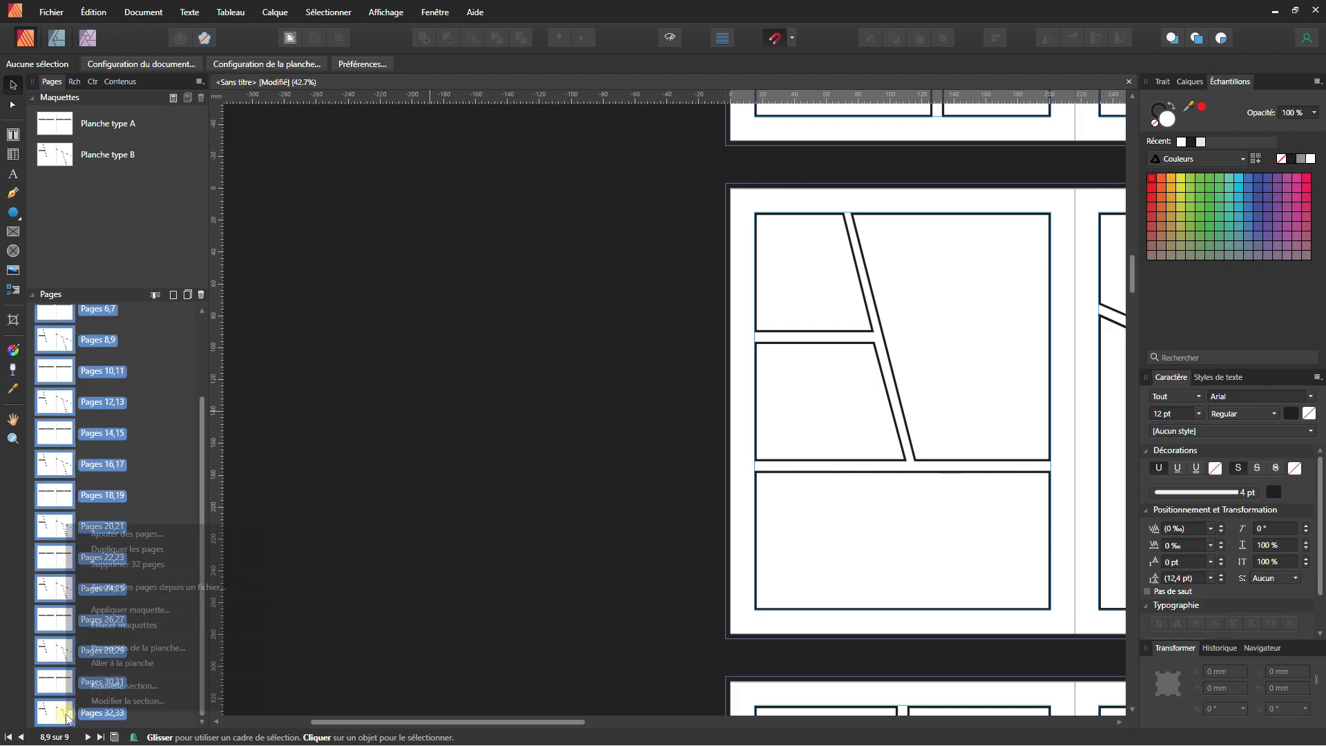
pyautogui.click(135, 548)
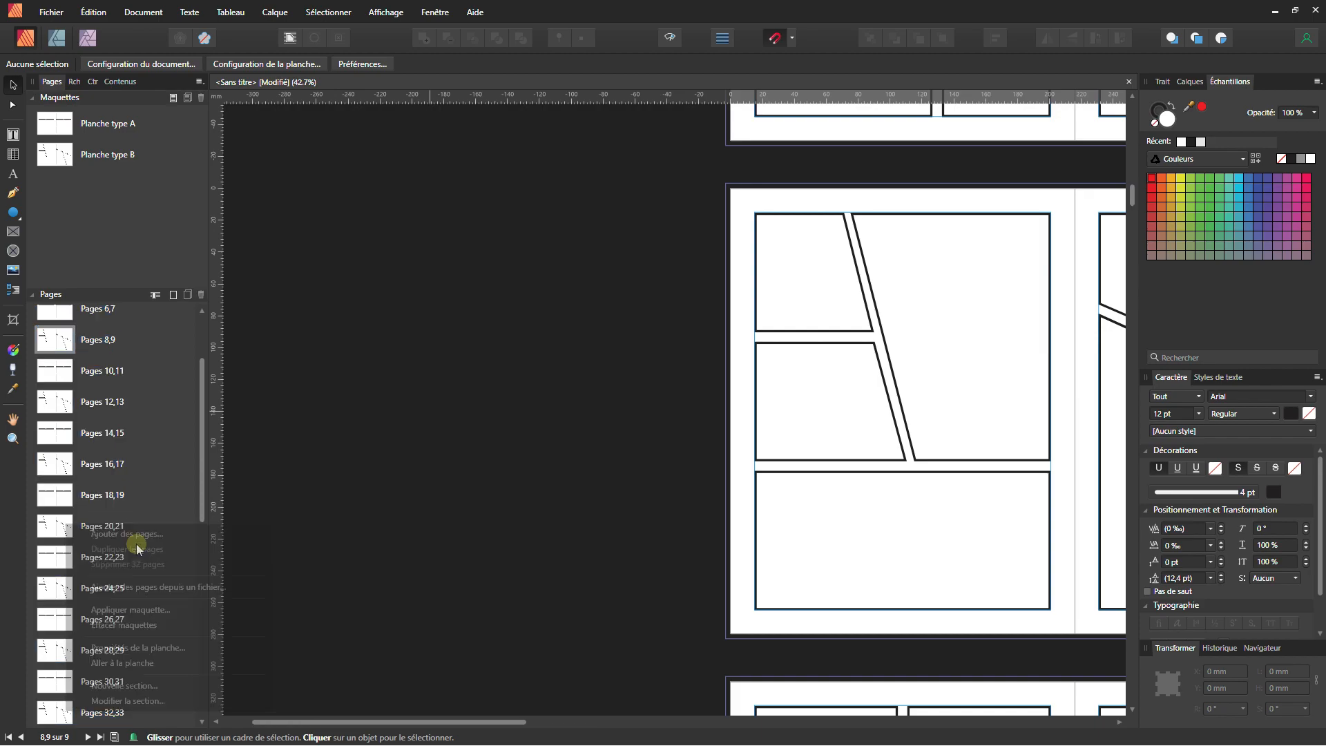
pyautogui.scroll(-6, 193, 567)
pyautogui.scroll(8, 187, 584)
# Place the cloud thought bubble from the Bulles assets in page 2's upper-right panel, scaled to about 55 × 43 mm
pyautogui.doubleClick(52, 361)
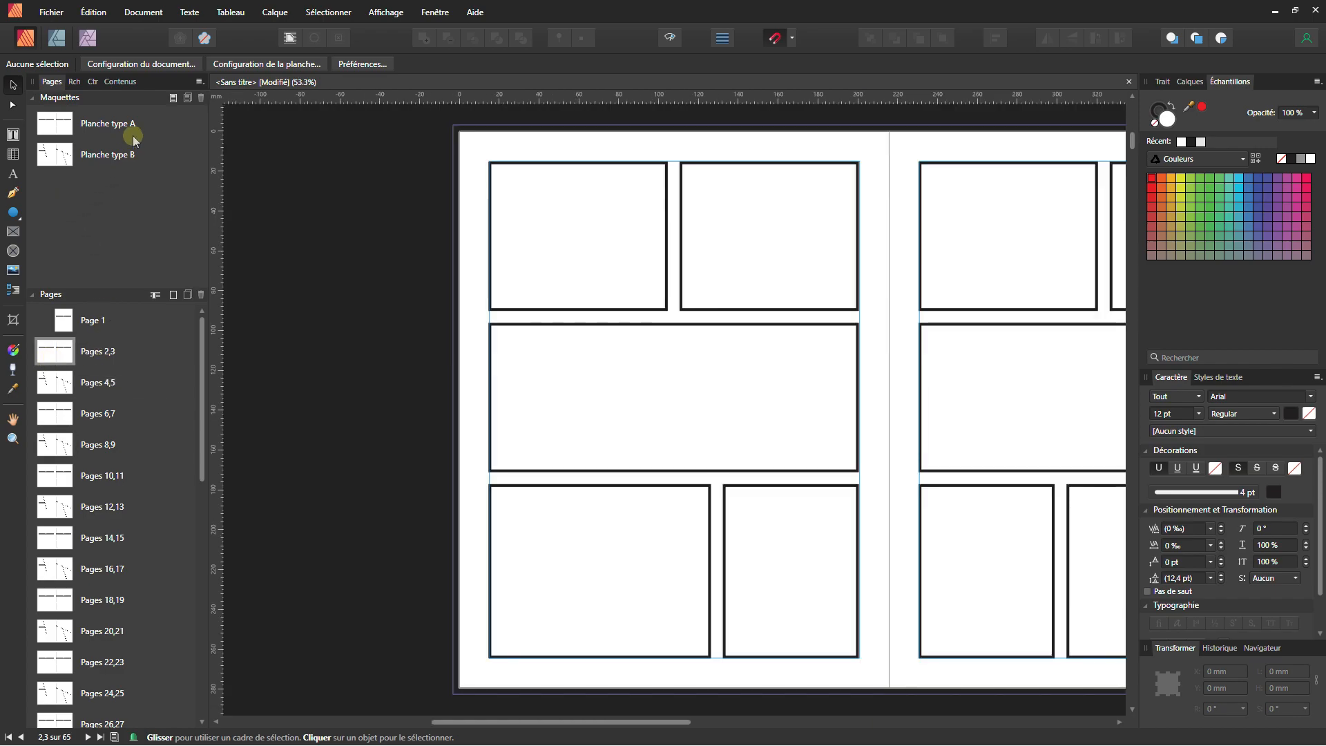
pyautogui.click(122, 82)
pyautogui.scroll(-3, 595, 385)
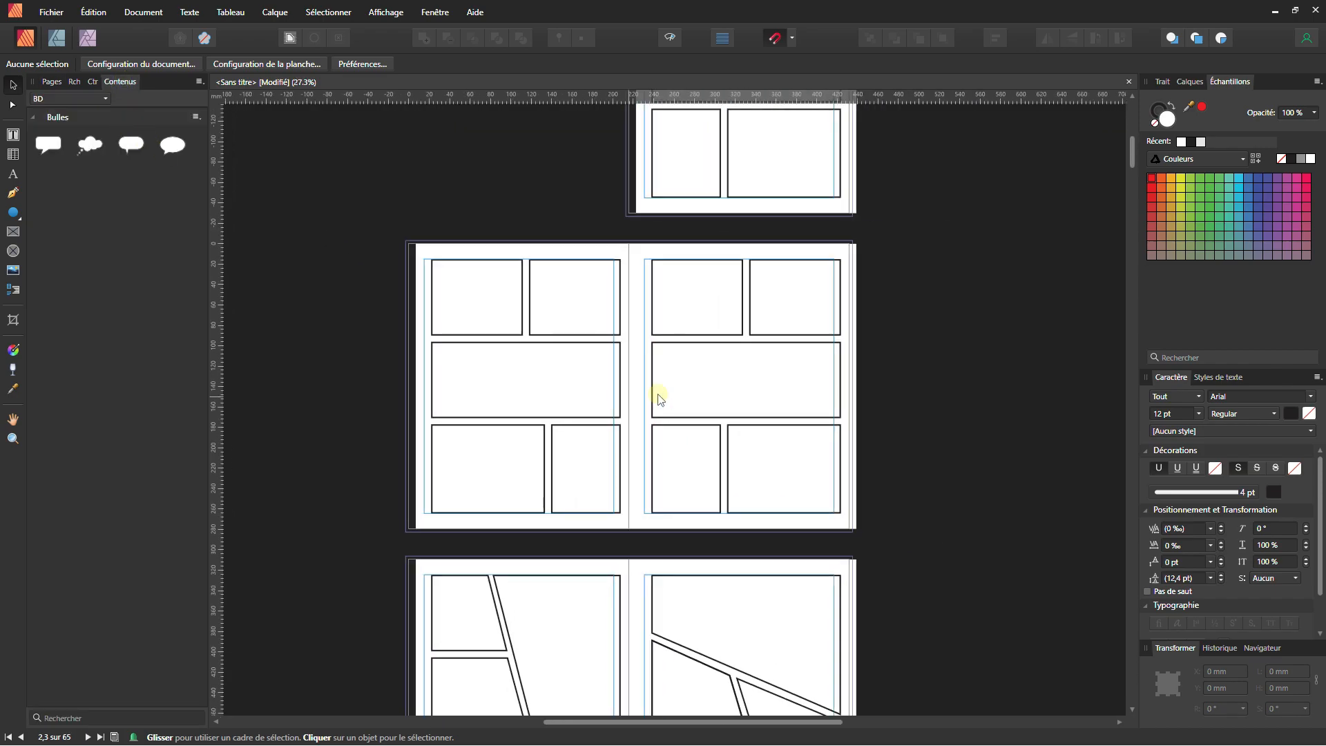
pyautogui.click(94, 150)
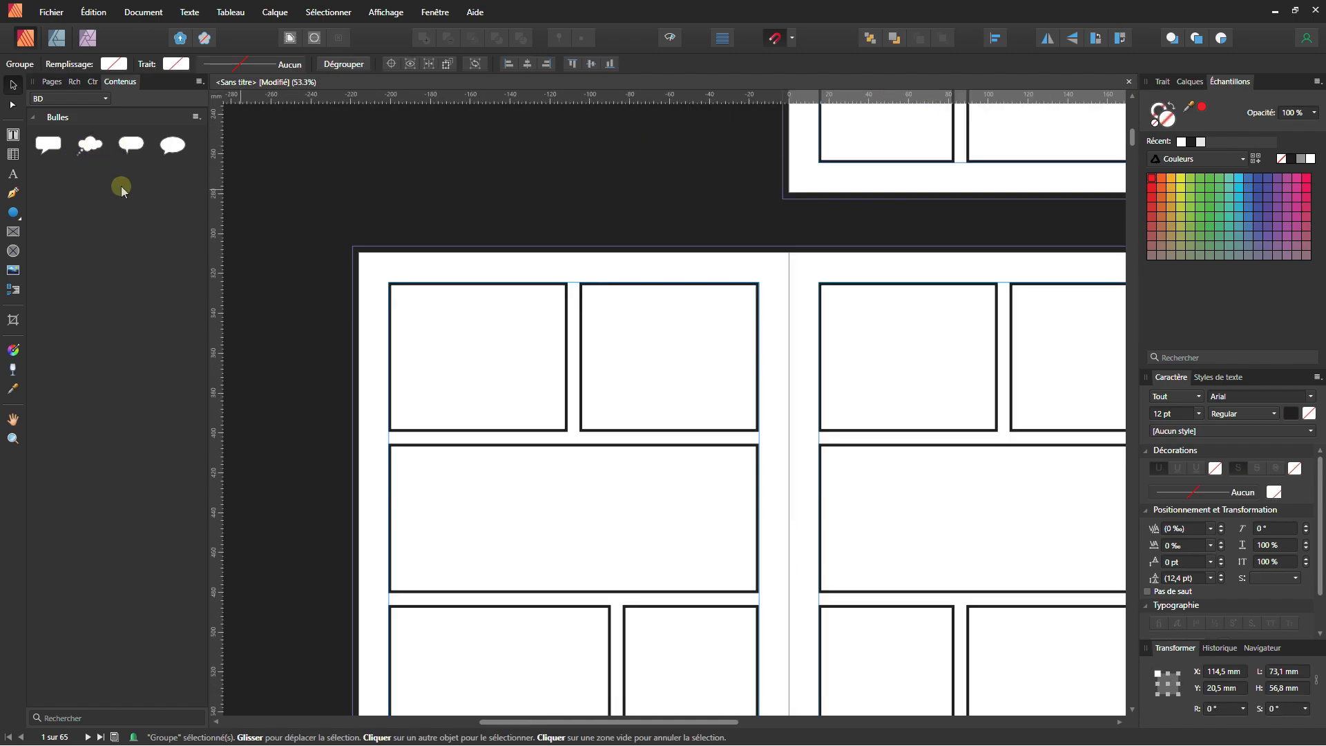
pyautogui.moveTo(91, 150); pyautogui.dragTo(588, 409)
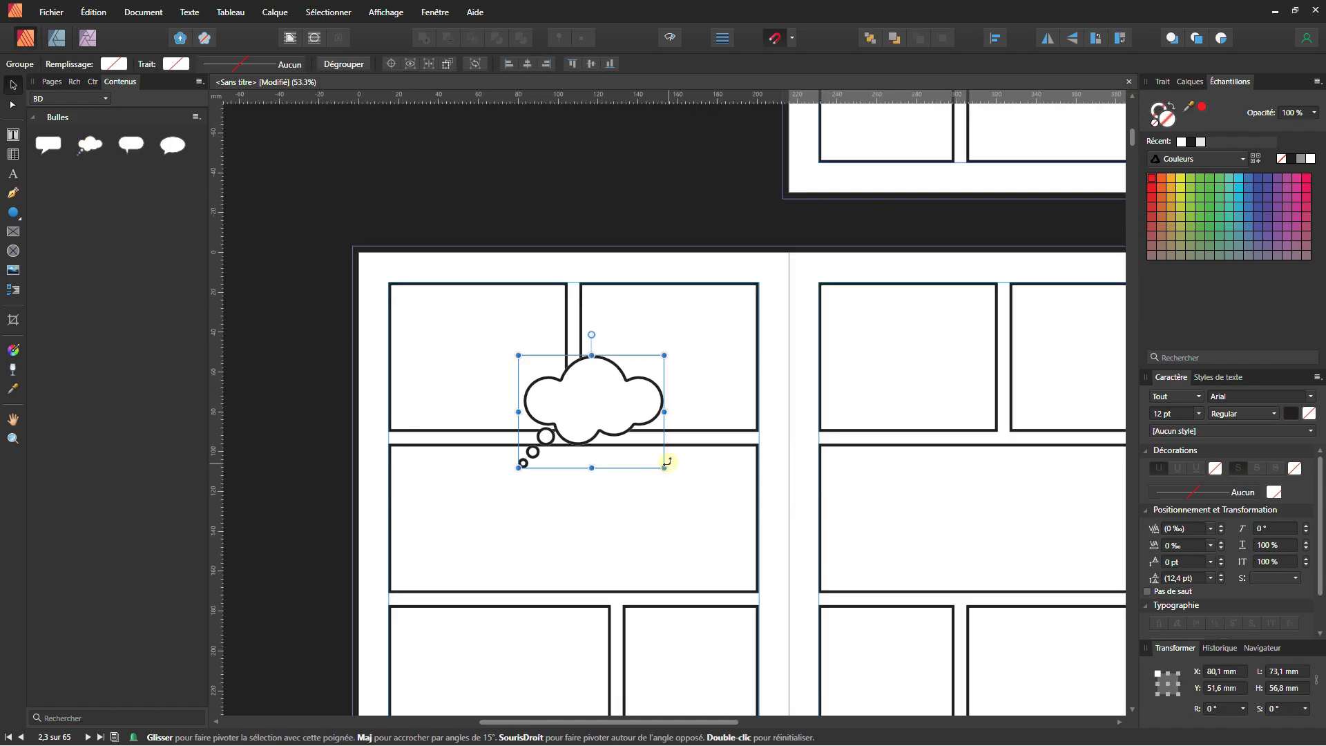
pyautogui.moveTo(666, 469); pyautogui.dragTo(722, 340)
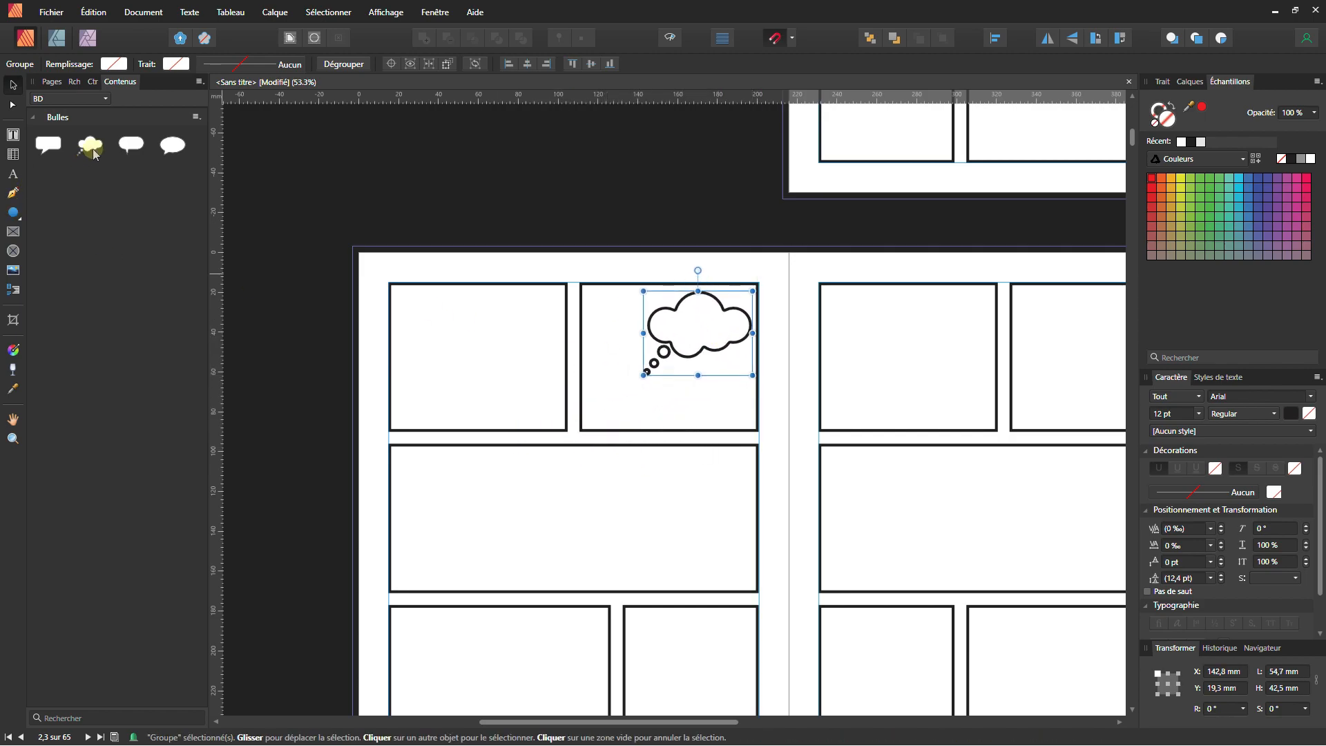
# Place two rounded-rectangle bubbles in page 2's middle panel, about 33 × 31 mm and 39 × 28 mm, with the second flipped horizontally
pyautogui.moveTo(42, 145); pyautogui.dragTo(505, 502)
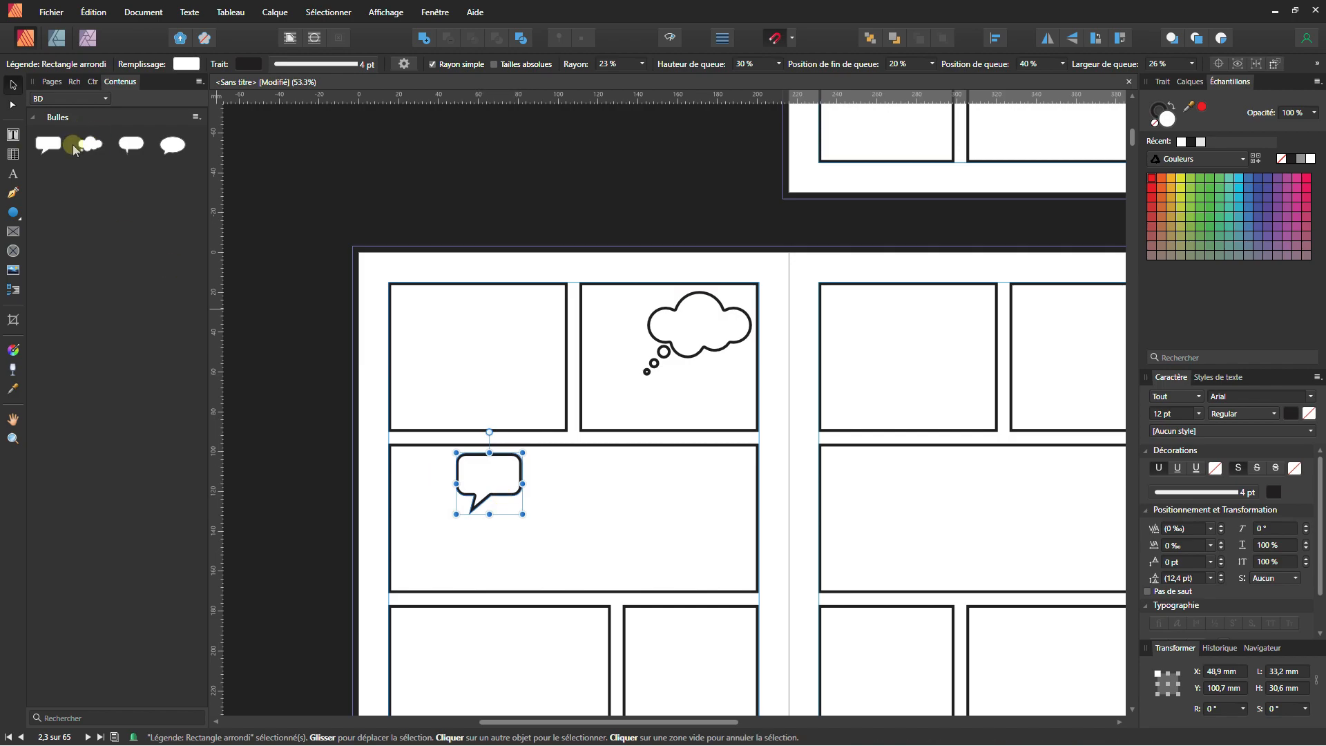
pyautogui.moveTo(48, 151); pyautogui.dragTo(628, 527)
pyautogui.moveTo(702, 462); pyautogui.dragTo(630, 514)
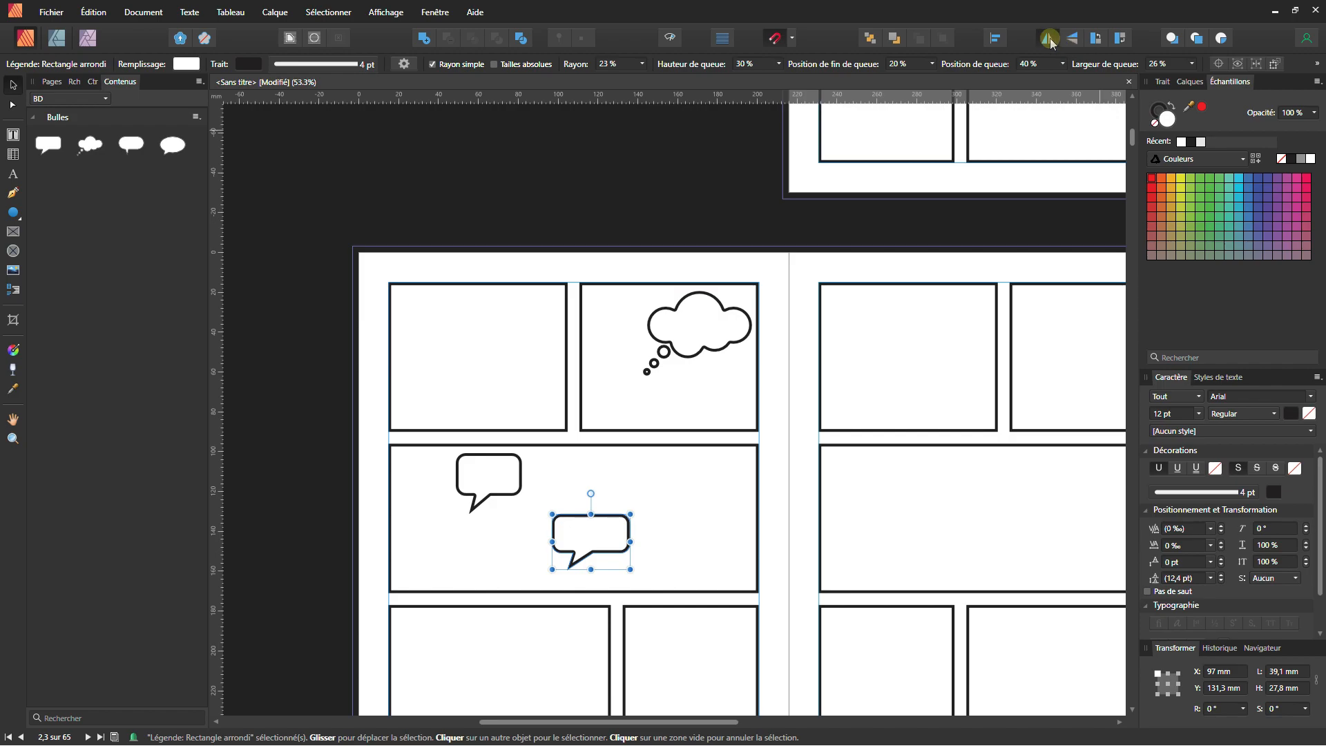
pyautogui.scroll(-1, 698, 528)
# Place two pill-shaped speech bubbles on page 3, about 48 × 36 mm in the upper-right panel and 46 × 36 mm in the lower-right panel
pyautogui.moveTo(141, 144); pyautogui.dragTo(721, 332)
pyautogui.moveTo(704, 377); pyautogui.dragTo(736, 205)
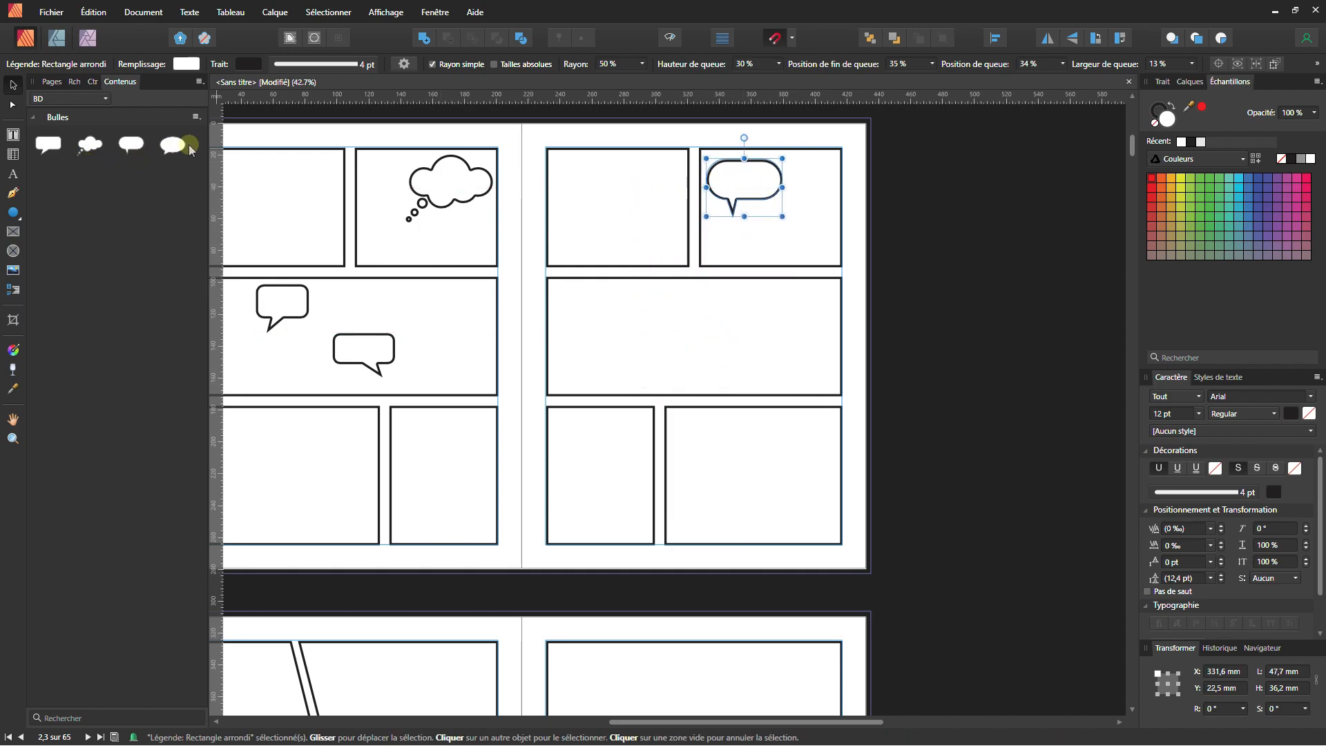
pyautogui.moveTo(133, 147); pyautogui.dragTo(724, 449)
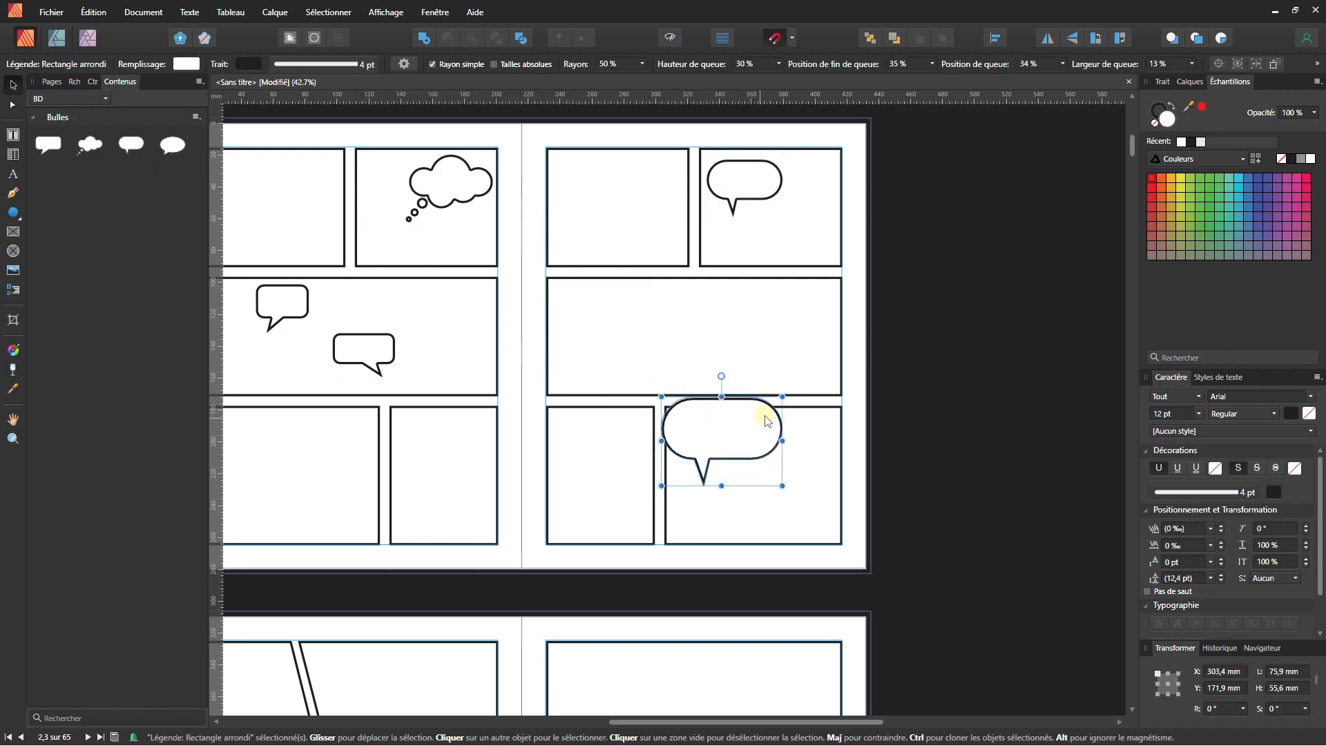
pyautogui.moveTo(779, 395); pyautogui.dragTo(735, 426)
pyautogui.moveTo(722, 473); pyautogui.dragTo(701, 400)
pyautogui.scroll(-3, 716, 446)
pyautogui.scroll(3, 701, 396)
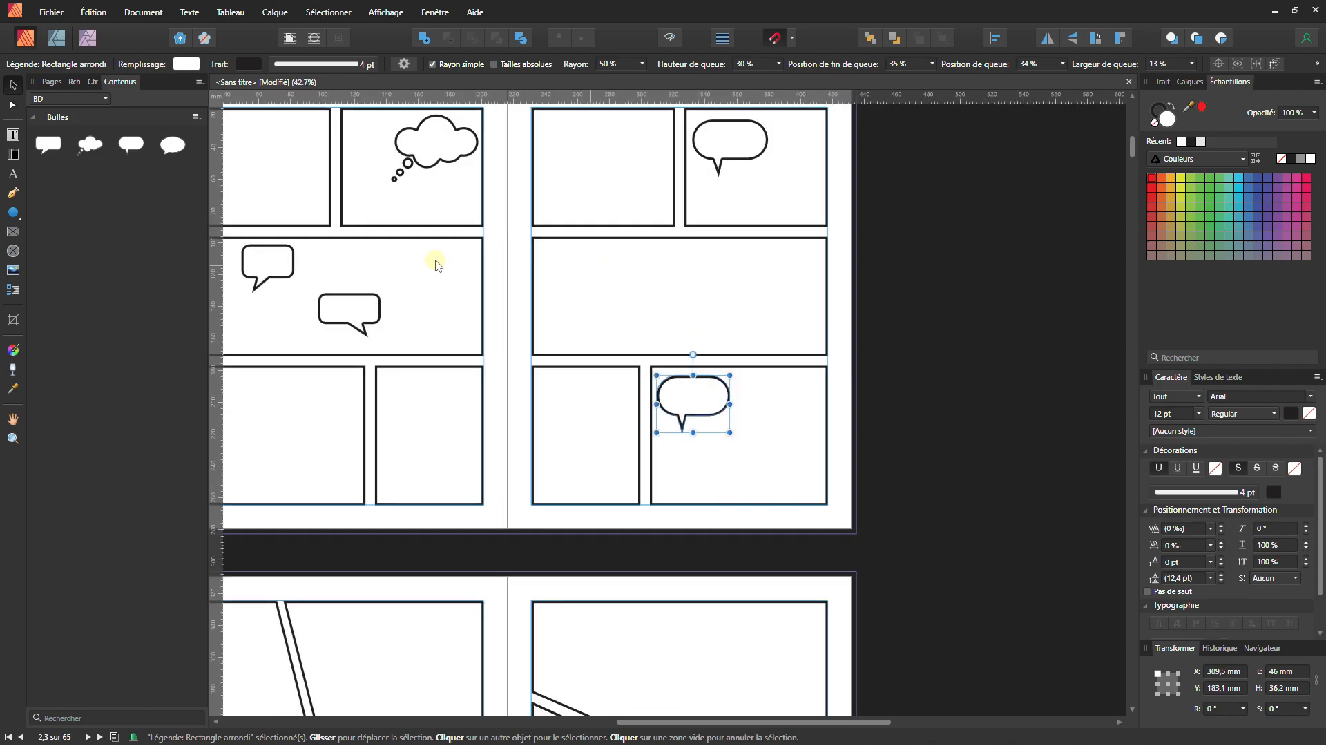